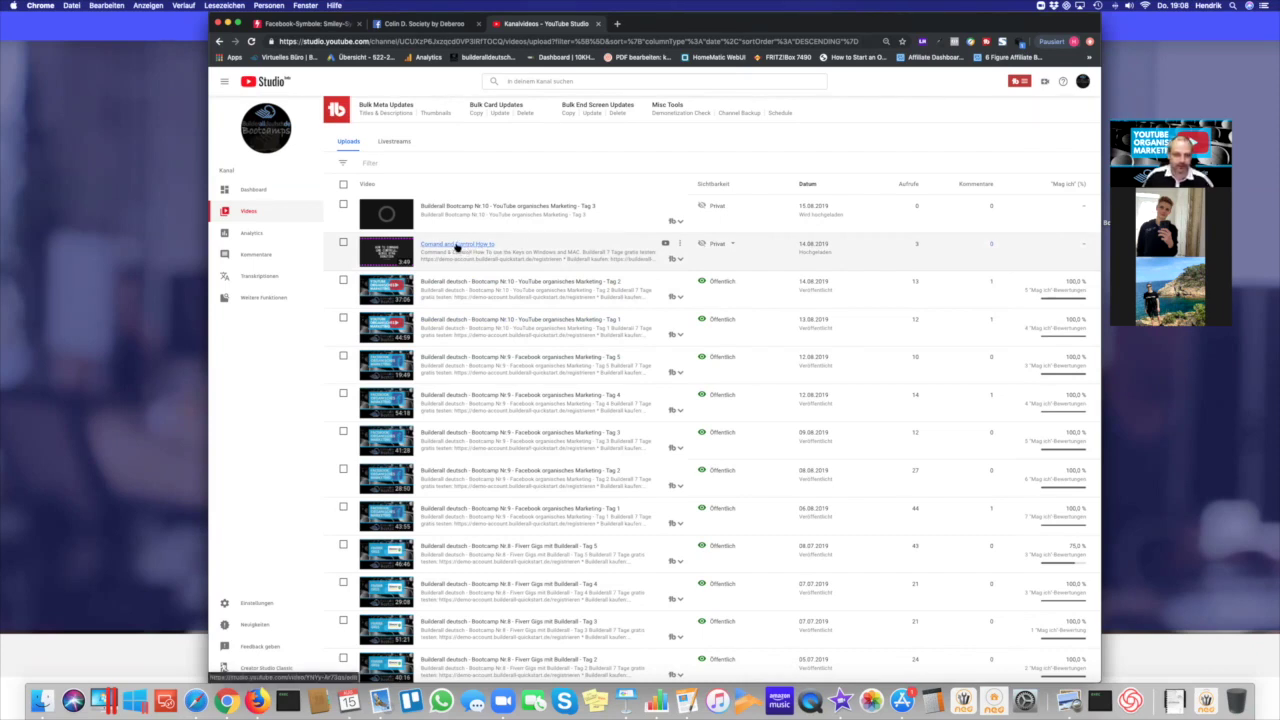
Open the details of the private video "Comand and Control How to" for editing
left_click(457, 248)
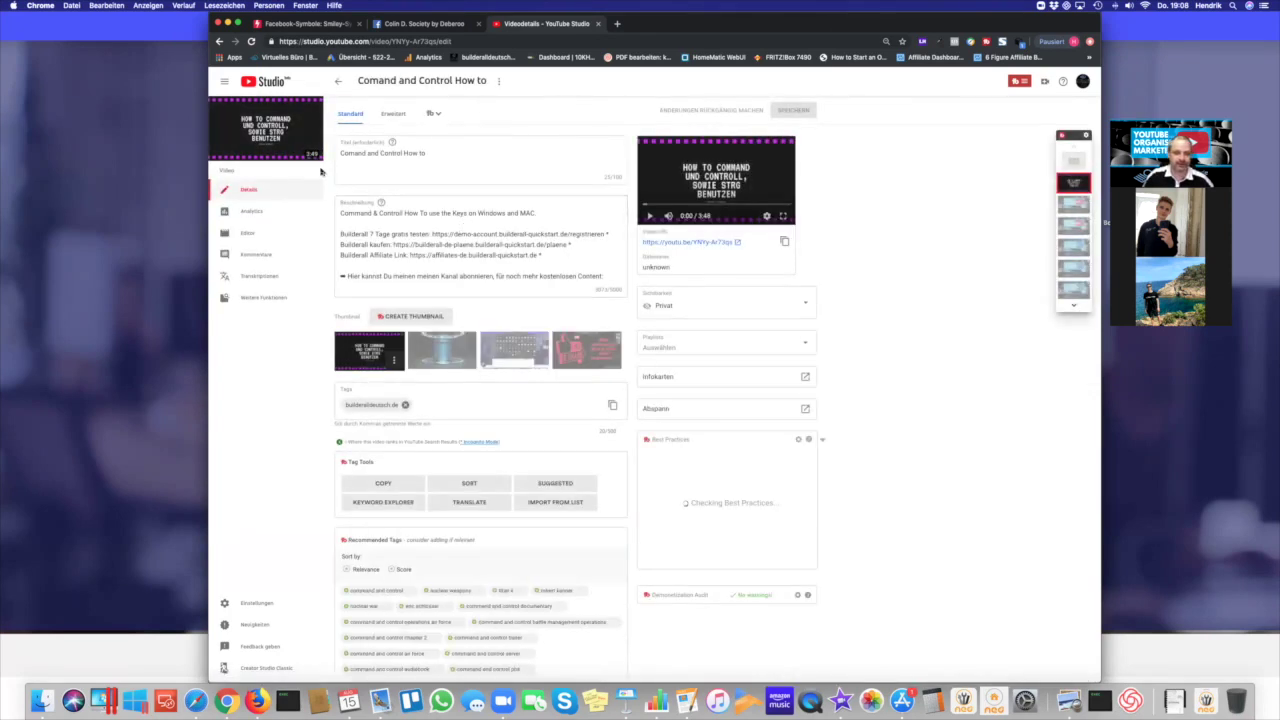
left_click_drag(340, 153, 471, 157)
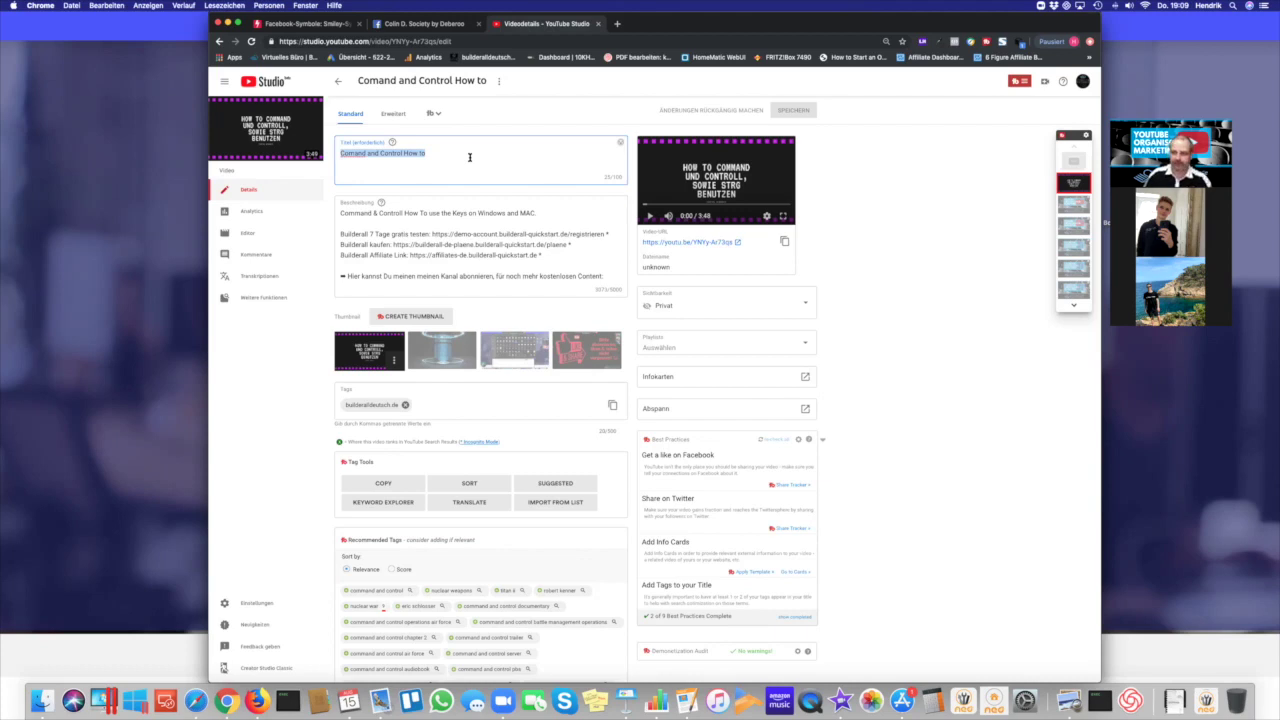
left_click(559, 276)
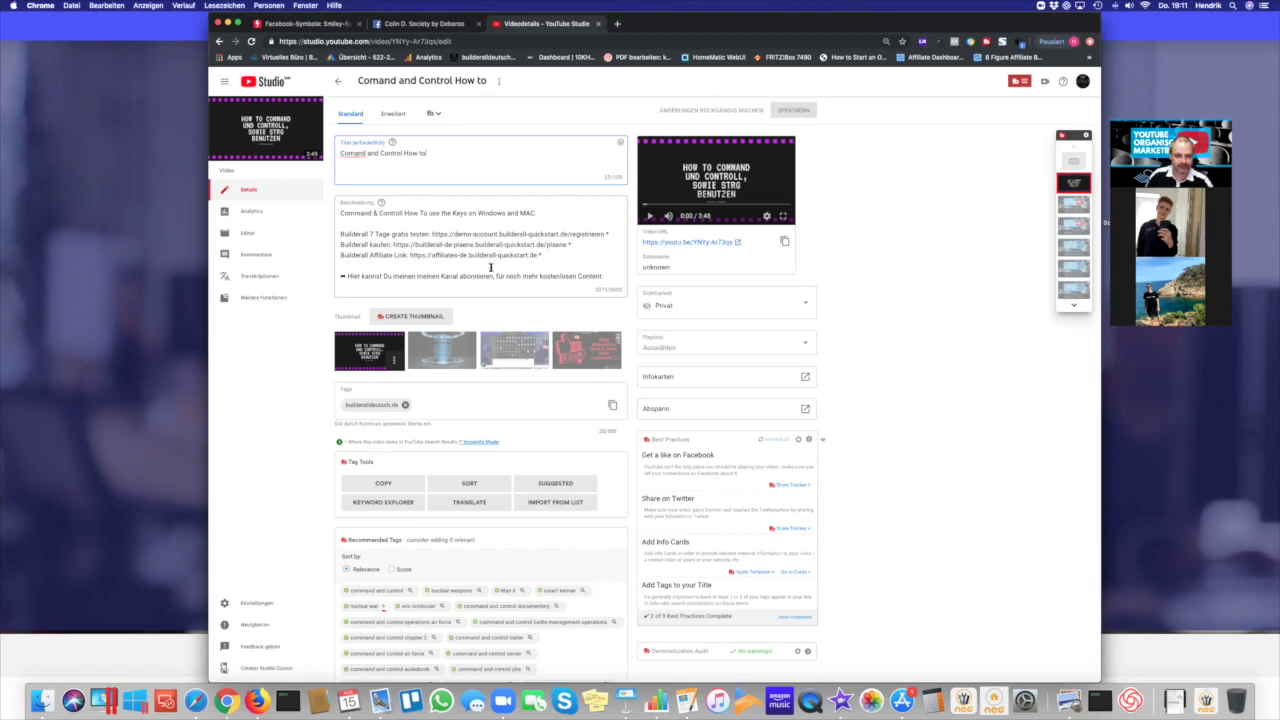
Look through the video's existing description and delete all of its text
scroll(394, 246, "down", 2)
scroll(396, 246, "up", 2)
scroll(396, 237, "down", 10)
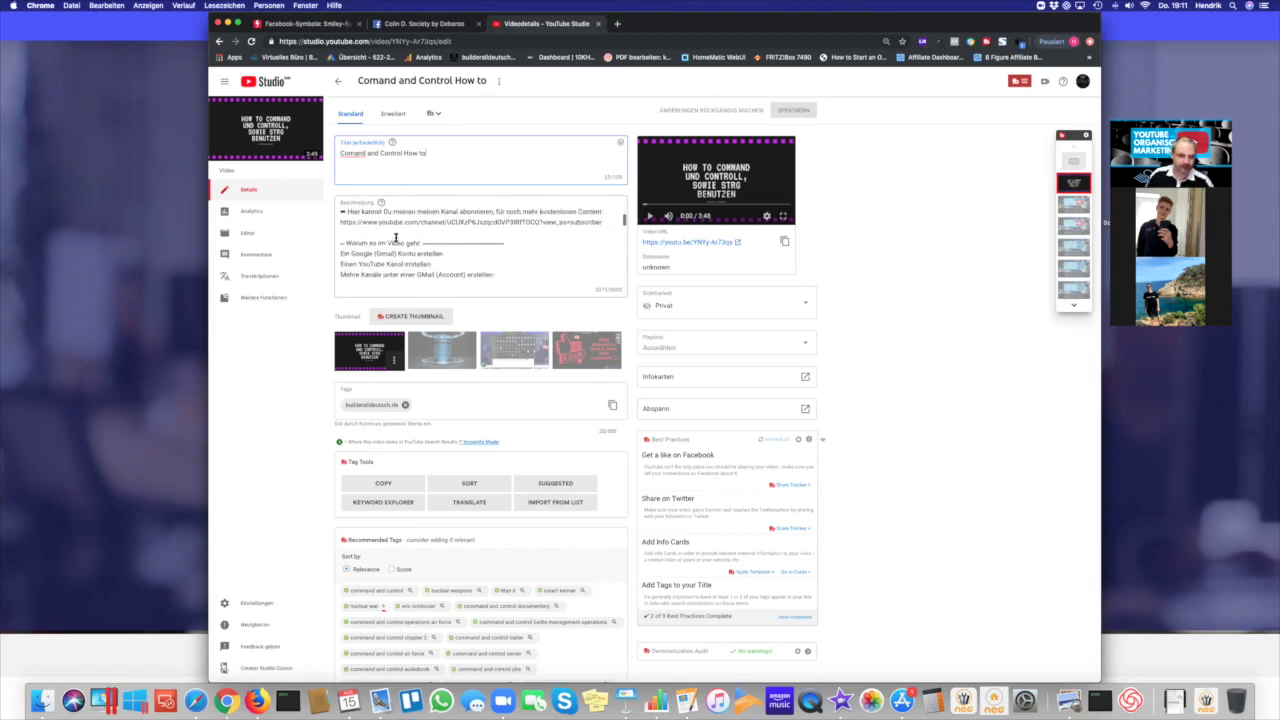
scroll(396, 237, "up", 10)
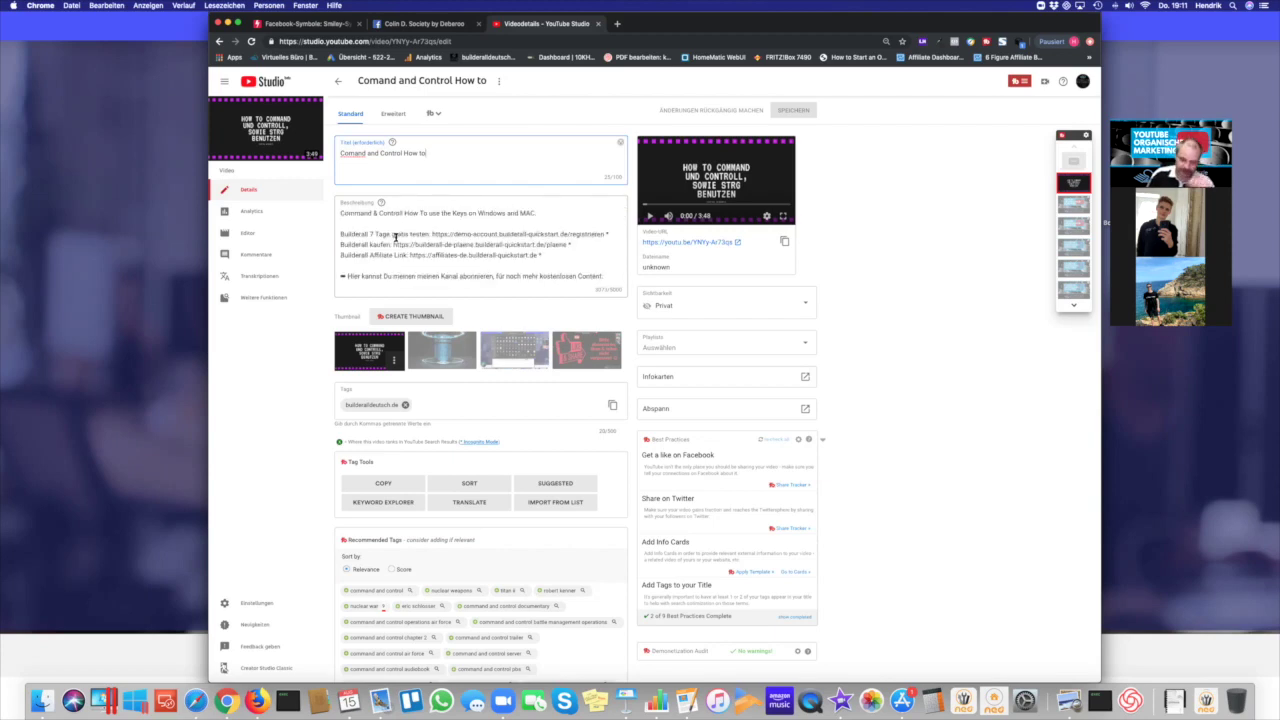
left_click_drag(341, 213, 558, 295)
key("BackSpace")
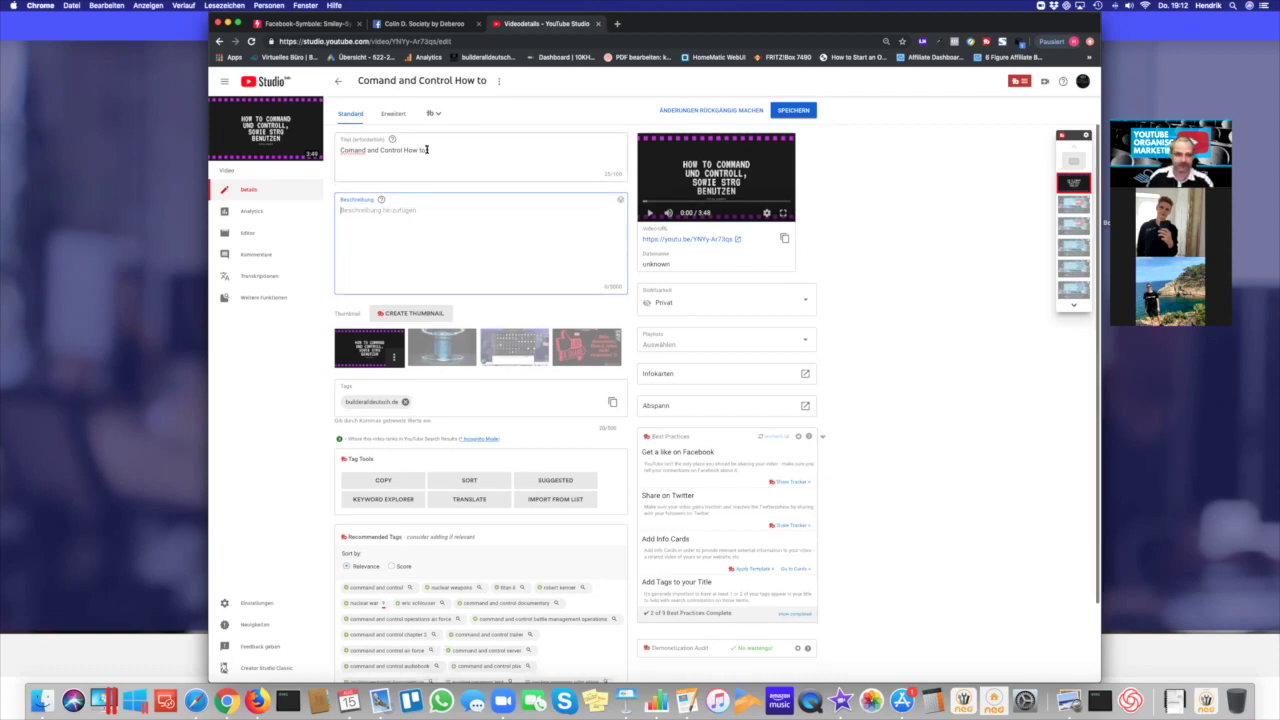
Replace the video title with "Wie man mit Builderall einen Sales Funnel herstellt"
triple_click(387, 151)
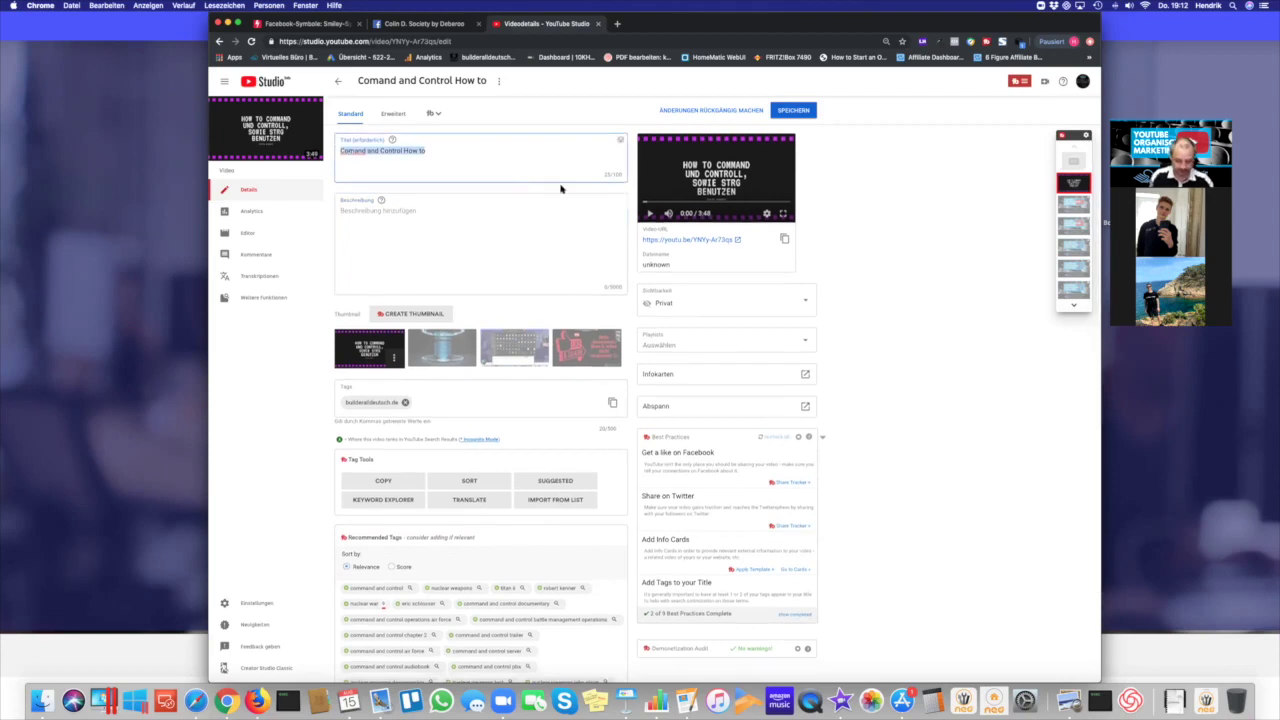
type("Builderall")
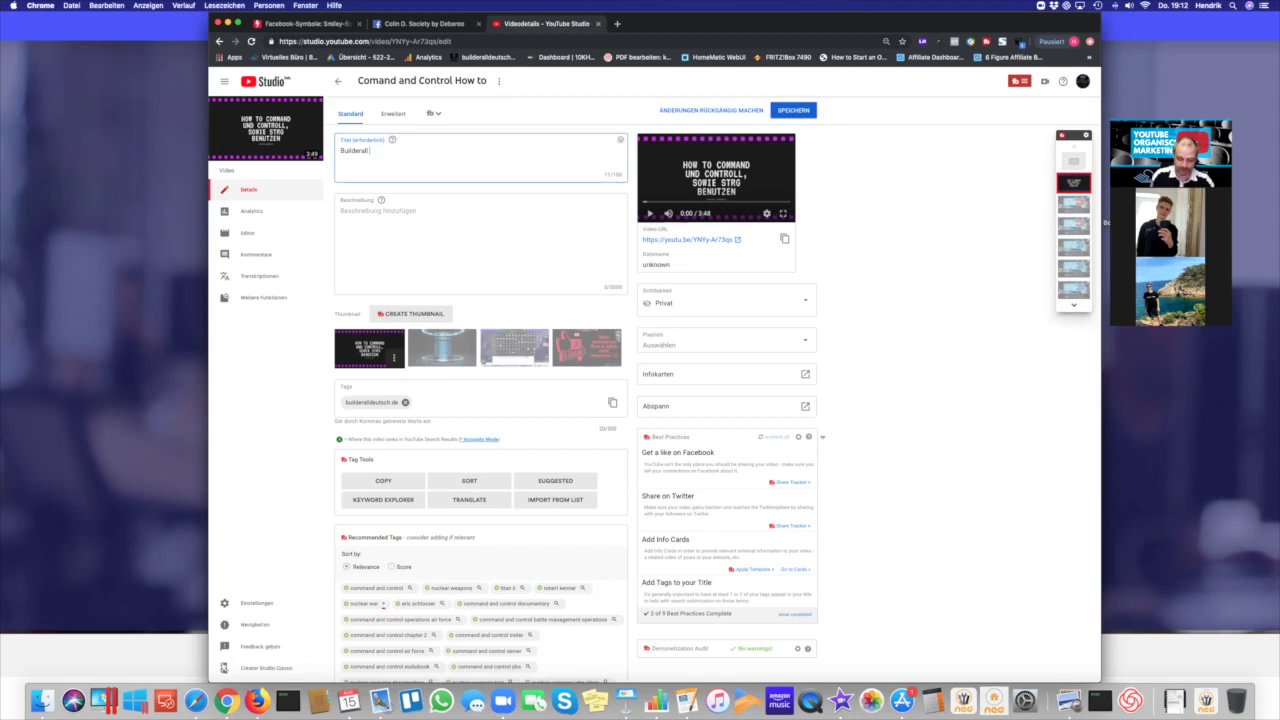
left_click(341, 150)
type("Woo mit")
key("BackSpace")
key("BackSpace")
key("BackSpace")
type("an m")
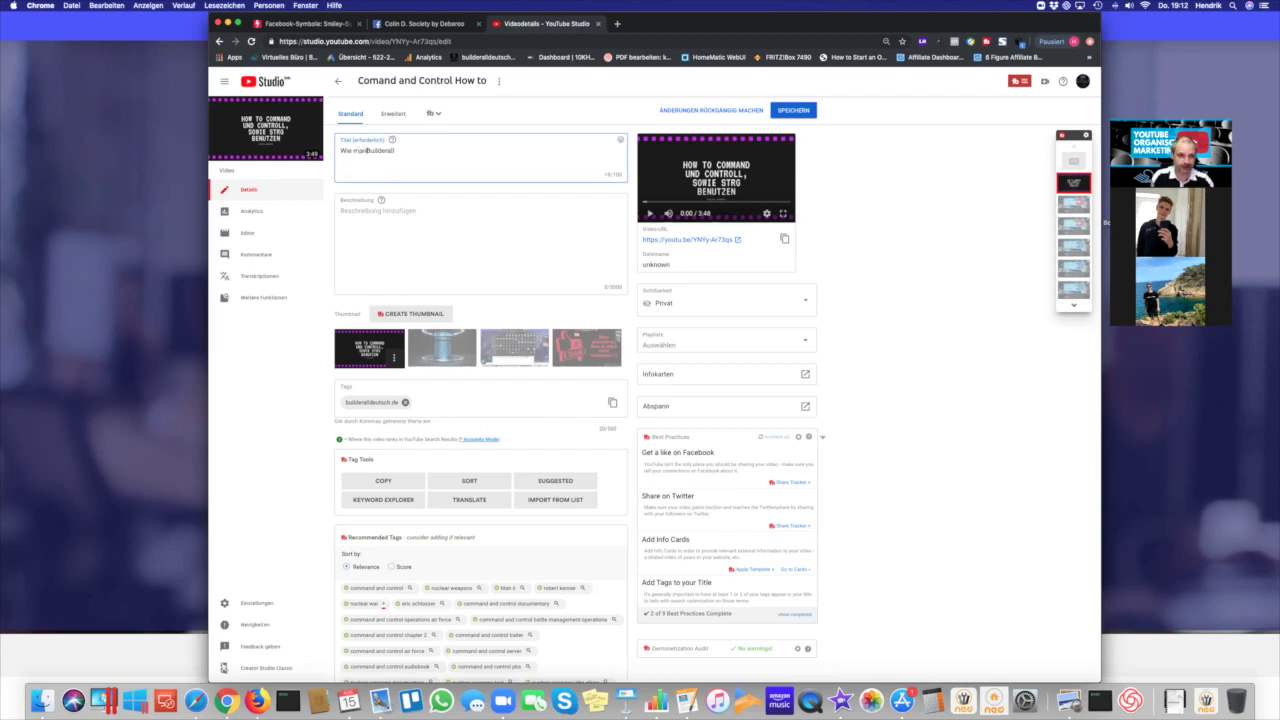
type("it Builderall")
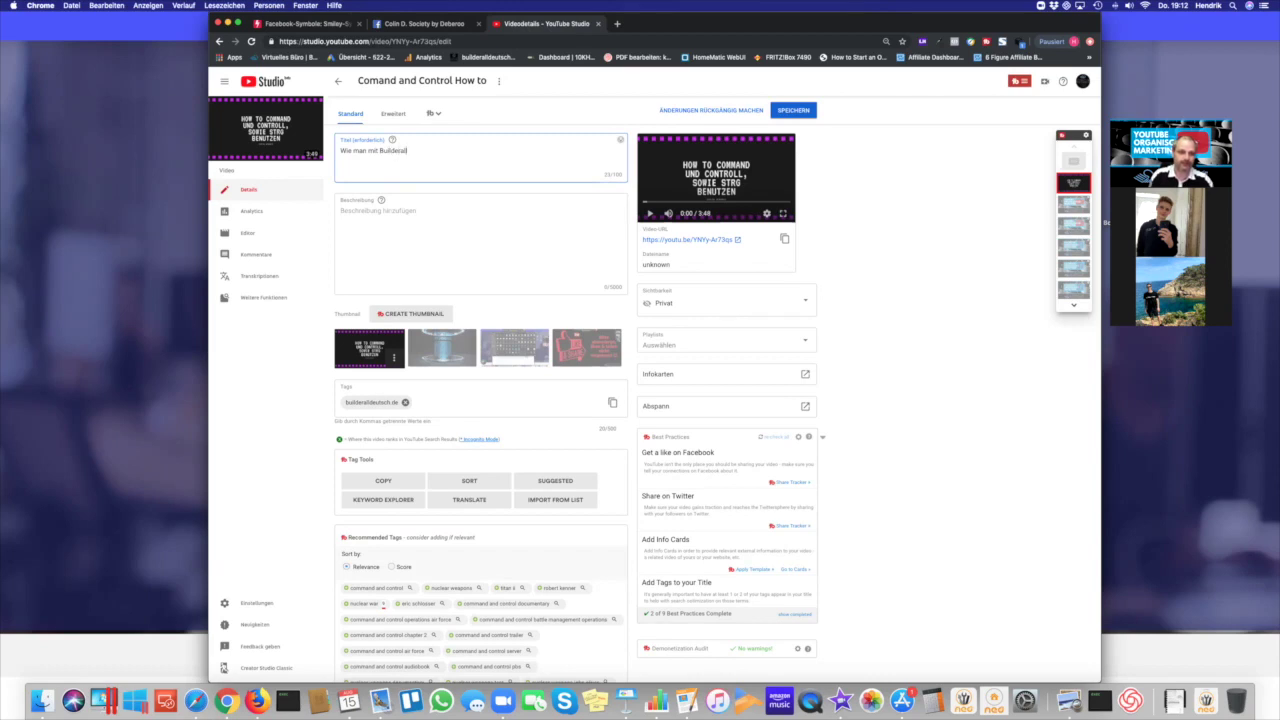
type(" einen Sales Funnel her")
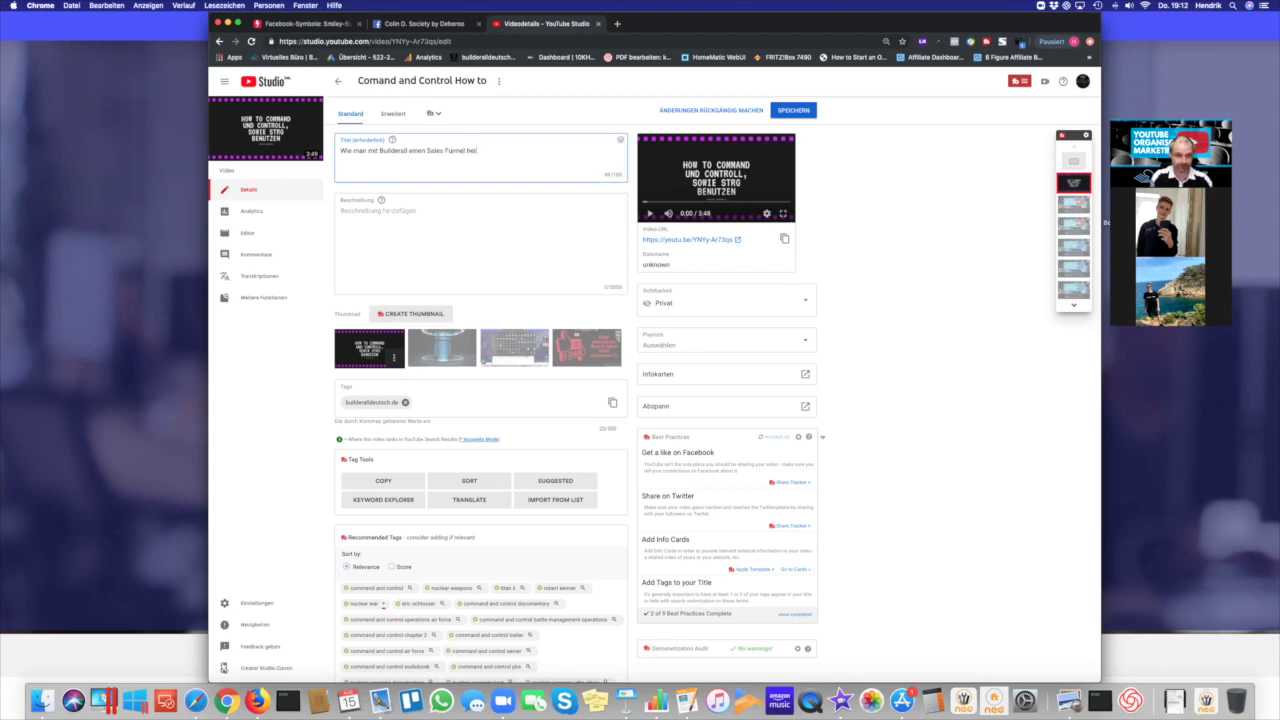
type("stellt")
Copy the title into the description and extend the sentence with ", in weniger als 15 Minuten."
left_click_drag(500, 150, 332, 150)
key("super+c")
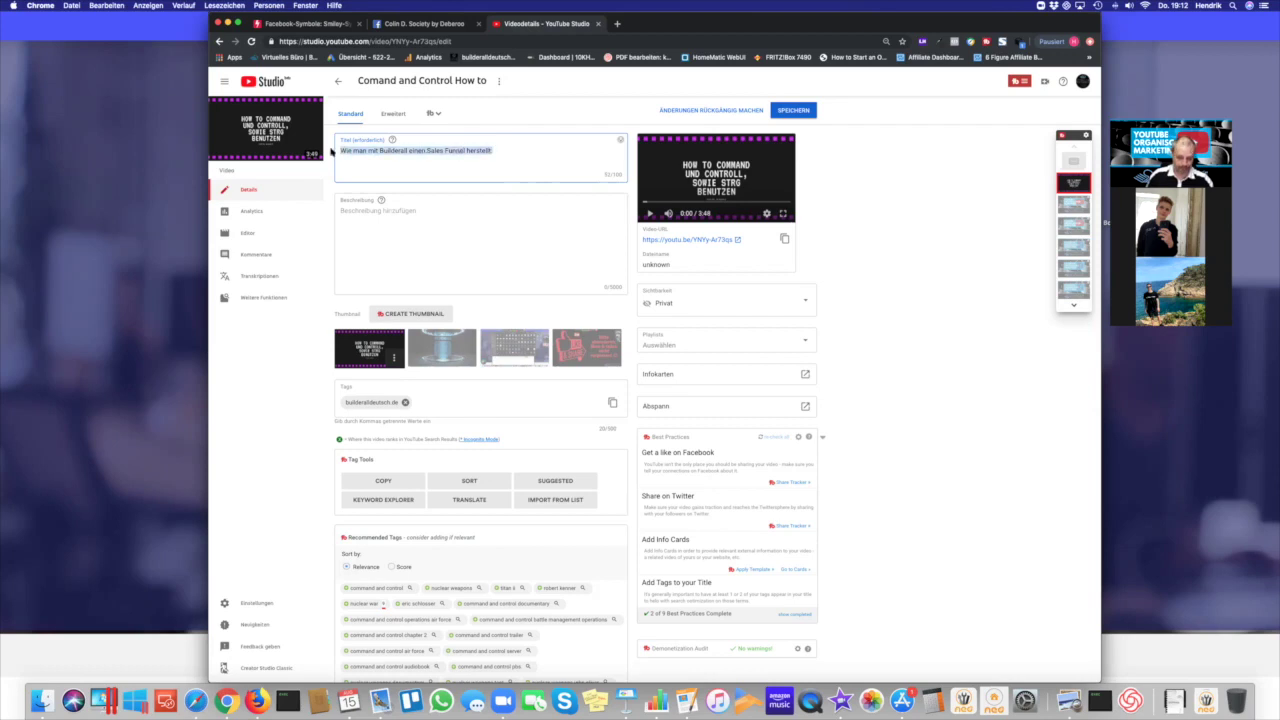
left_click(439, 216)
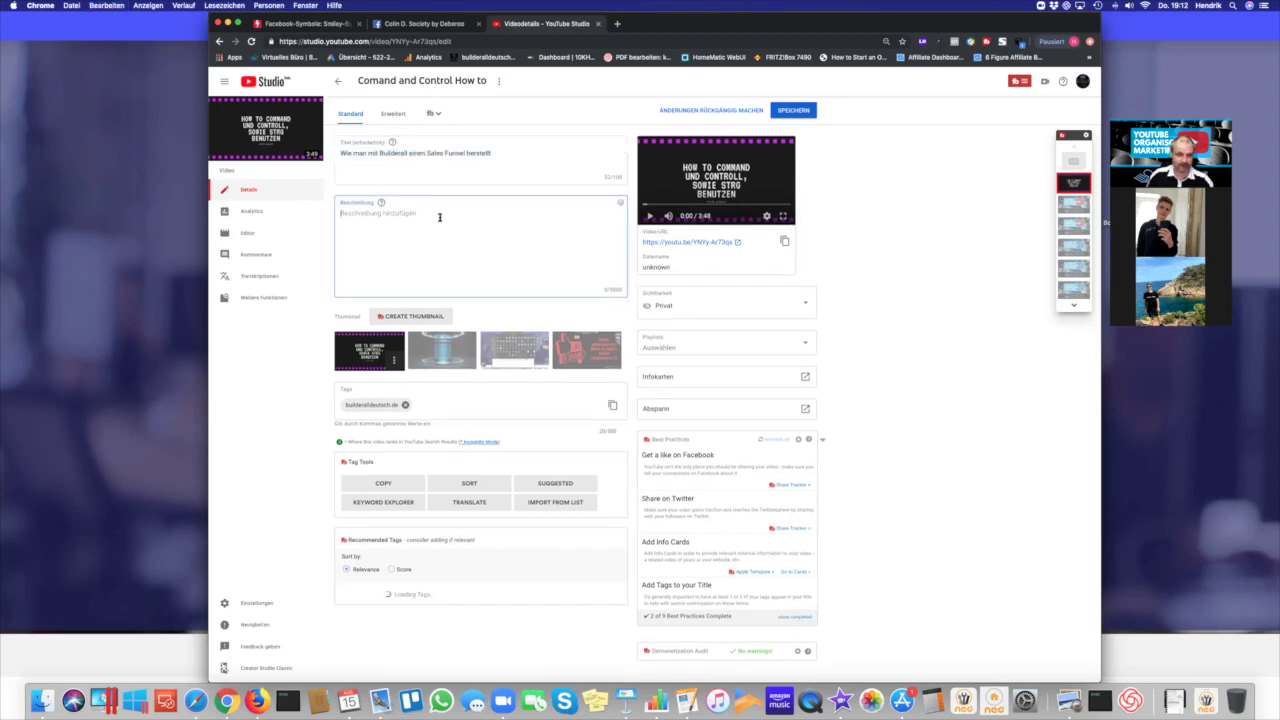
key("super+v")
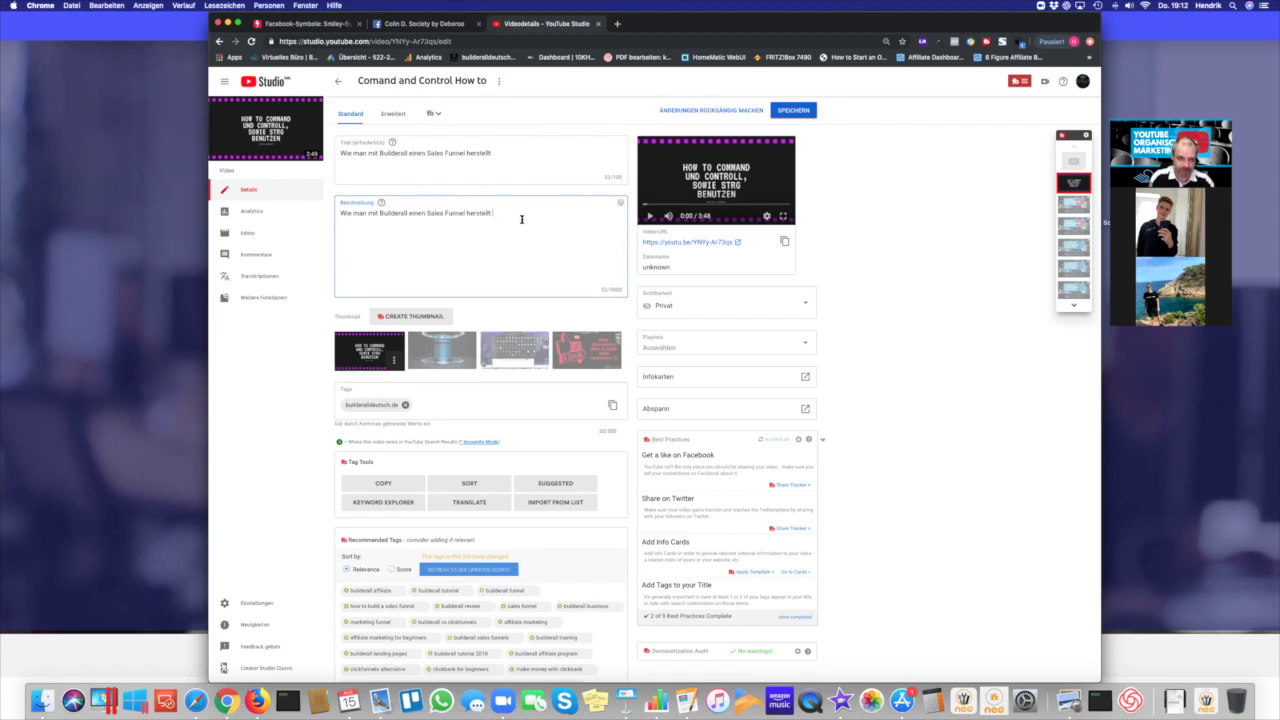
type("in")
type(" weniger")
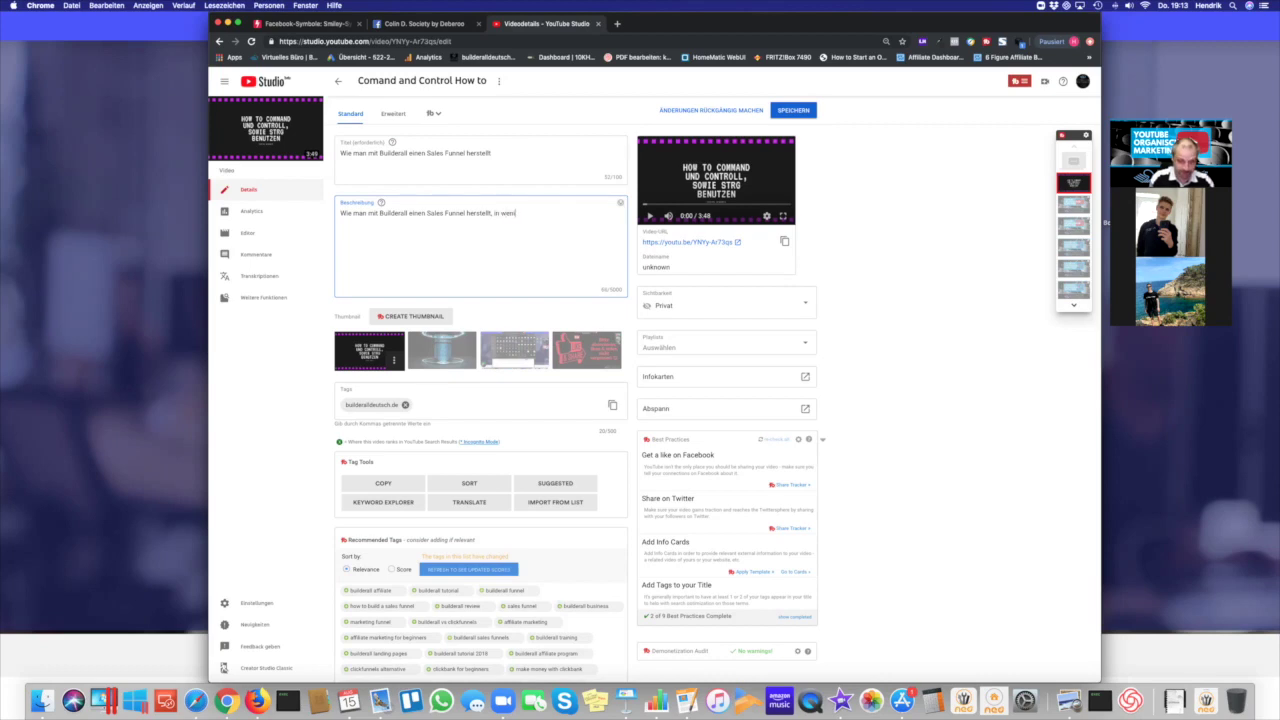
type(" als ")
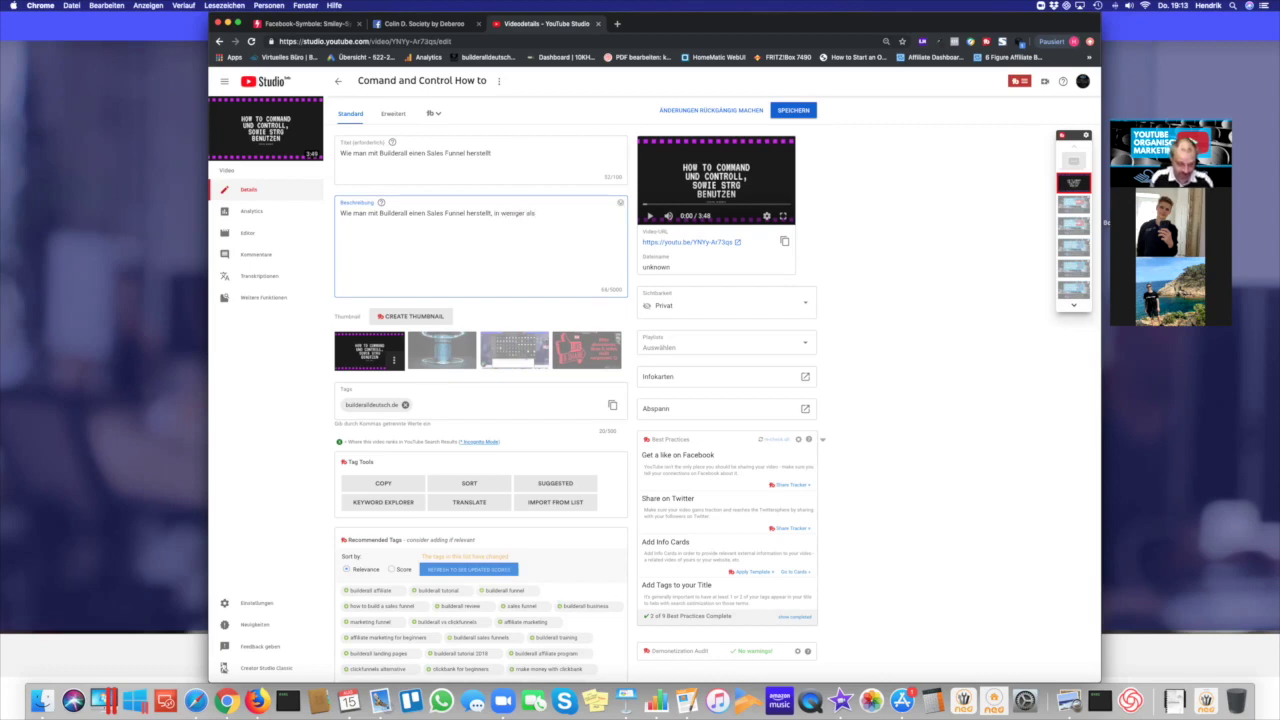
type("15 Minuten.")
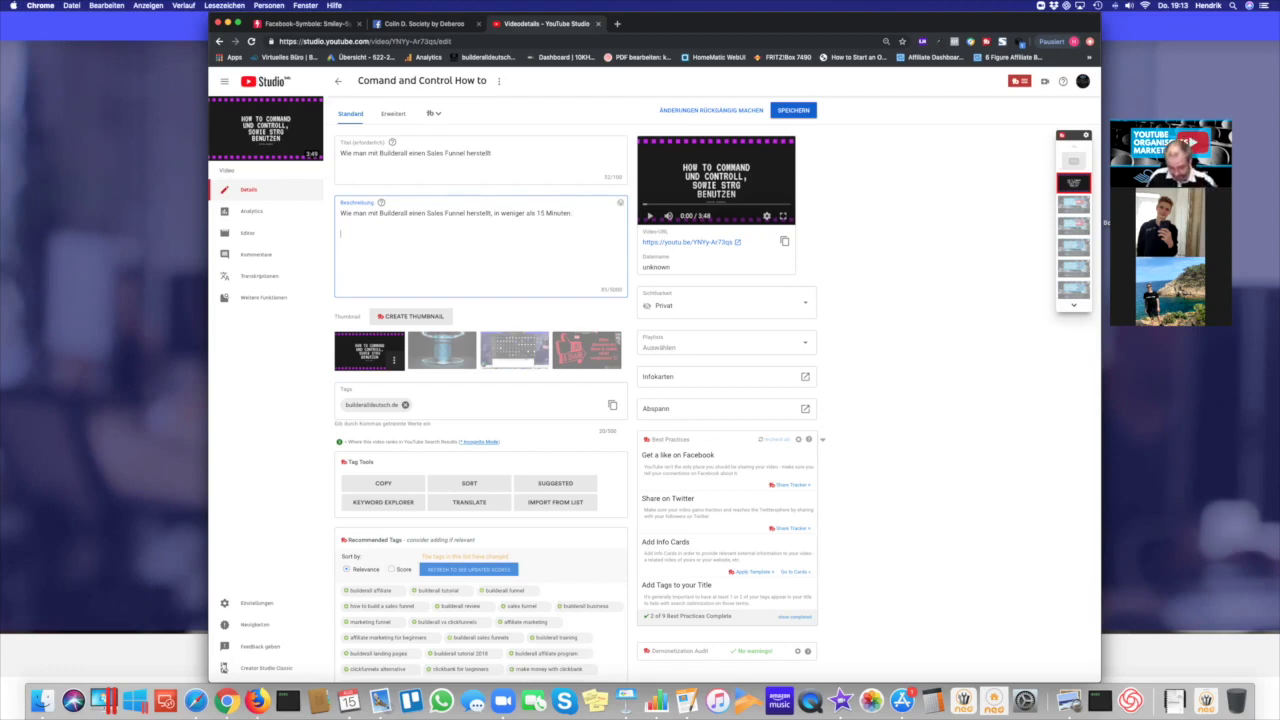
key("Return")
key("Return")
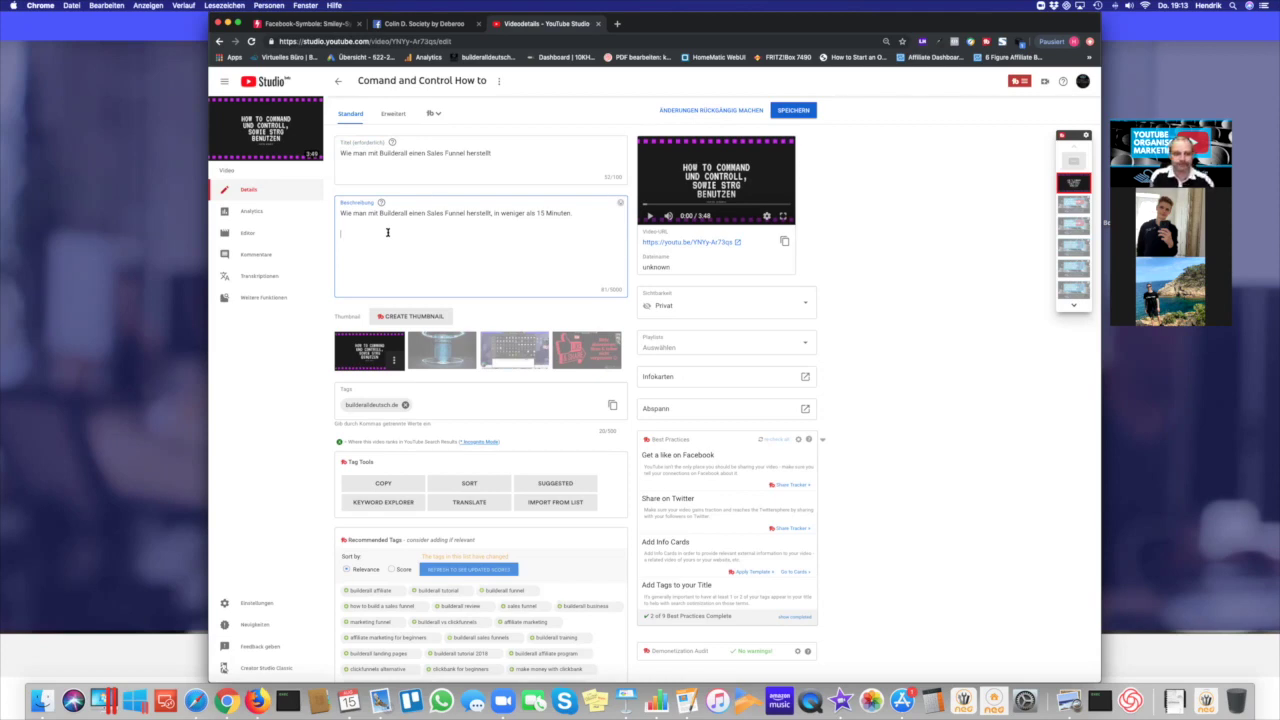
key("Return")
key("Return")
type("builderall")
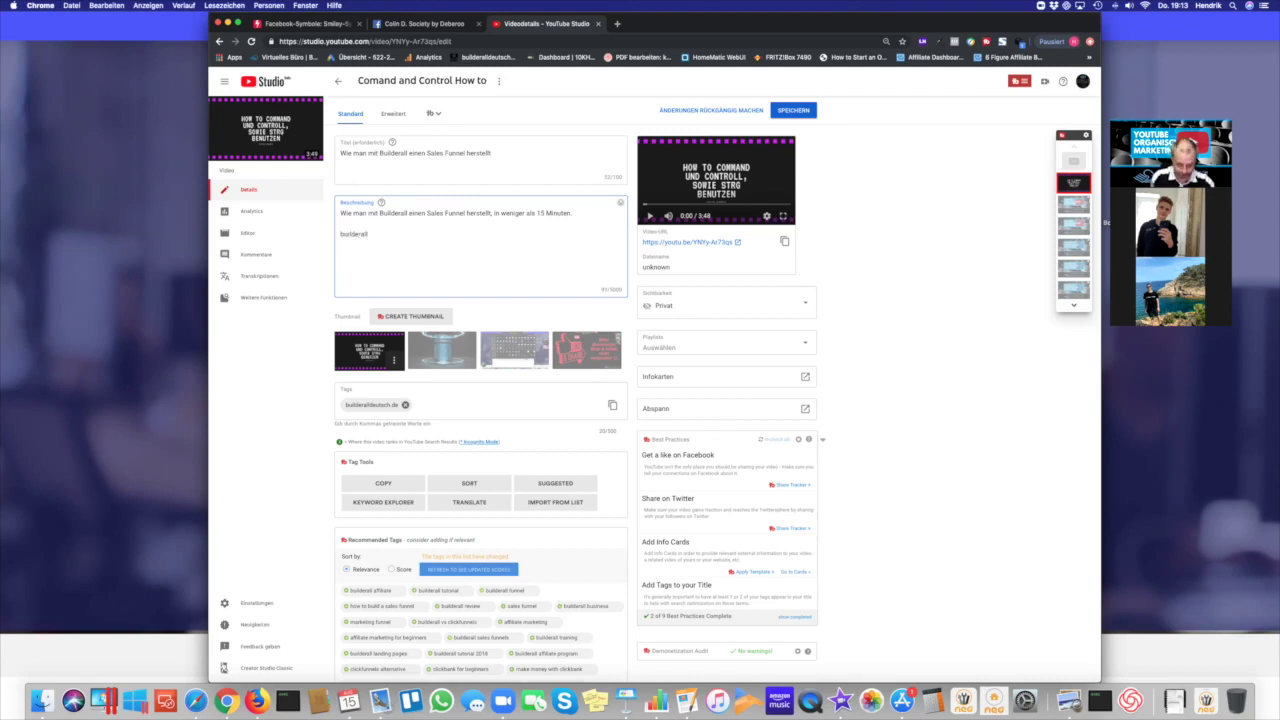
type("deutsch.de")
key("Return")
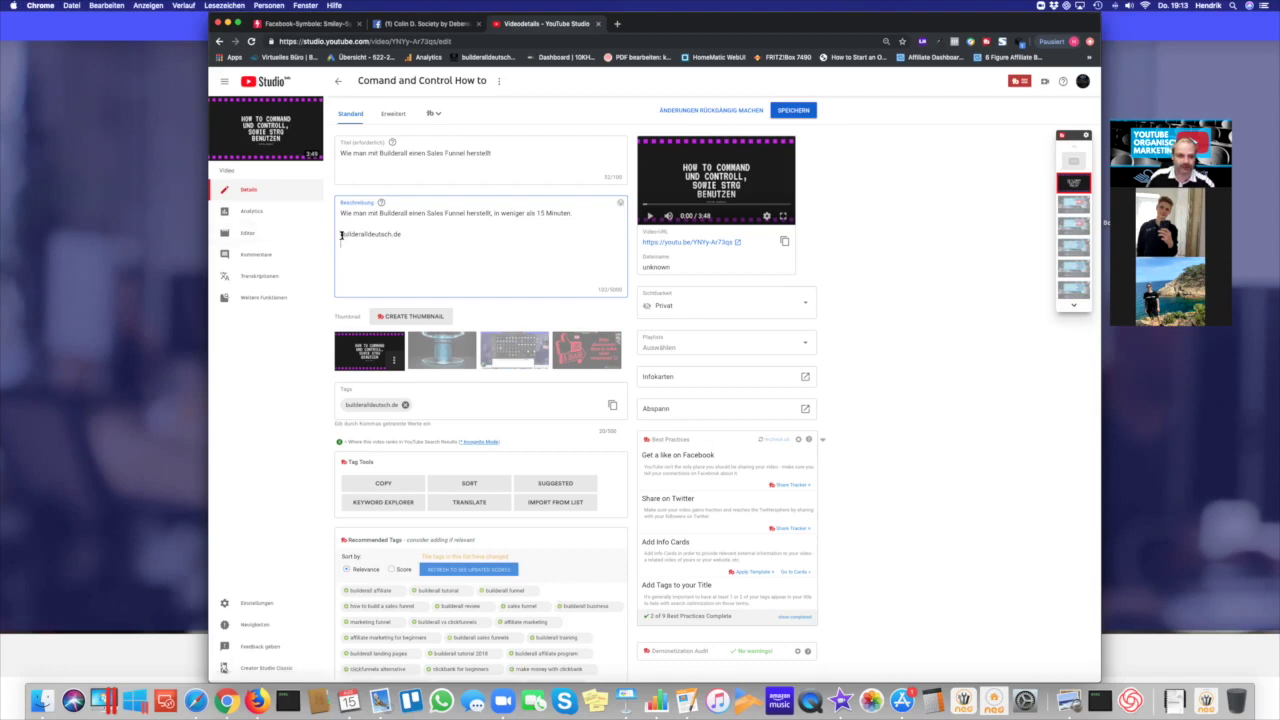
type("https://")
type("www.")
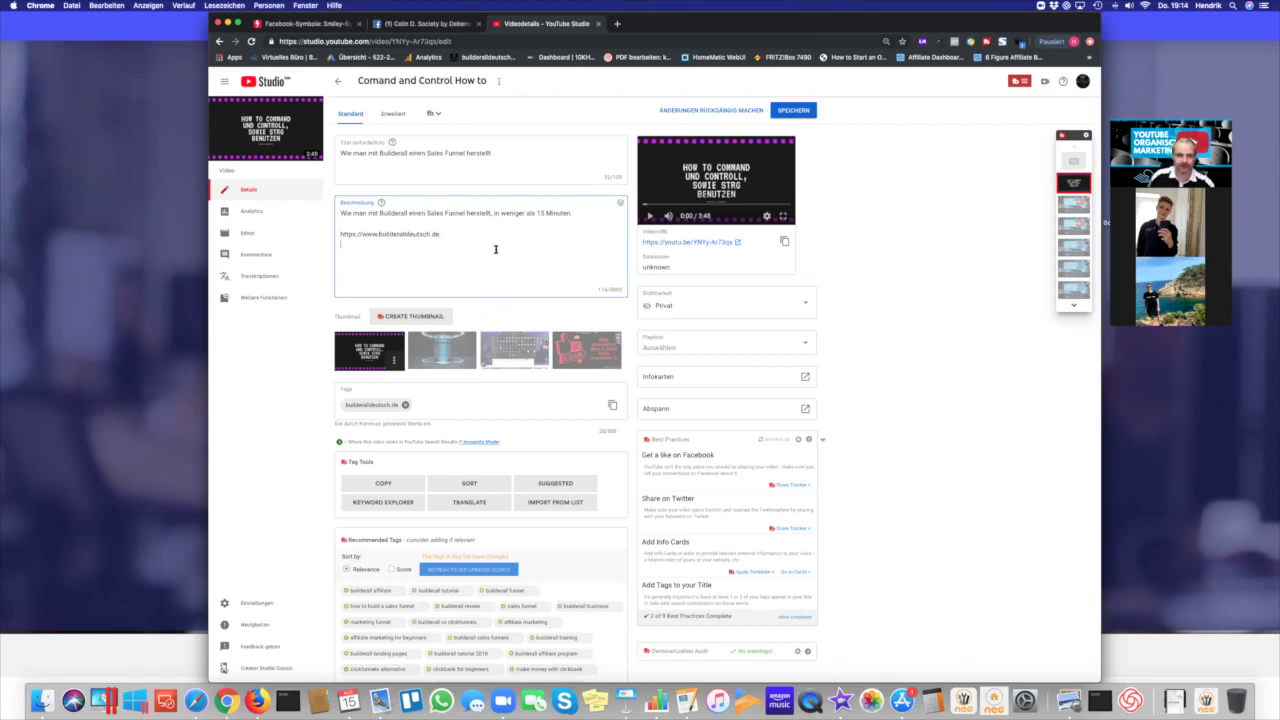
left_click_drag(378, 234, 362, 234)
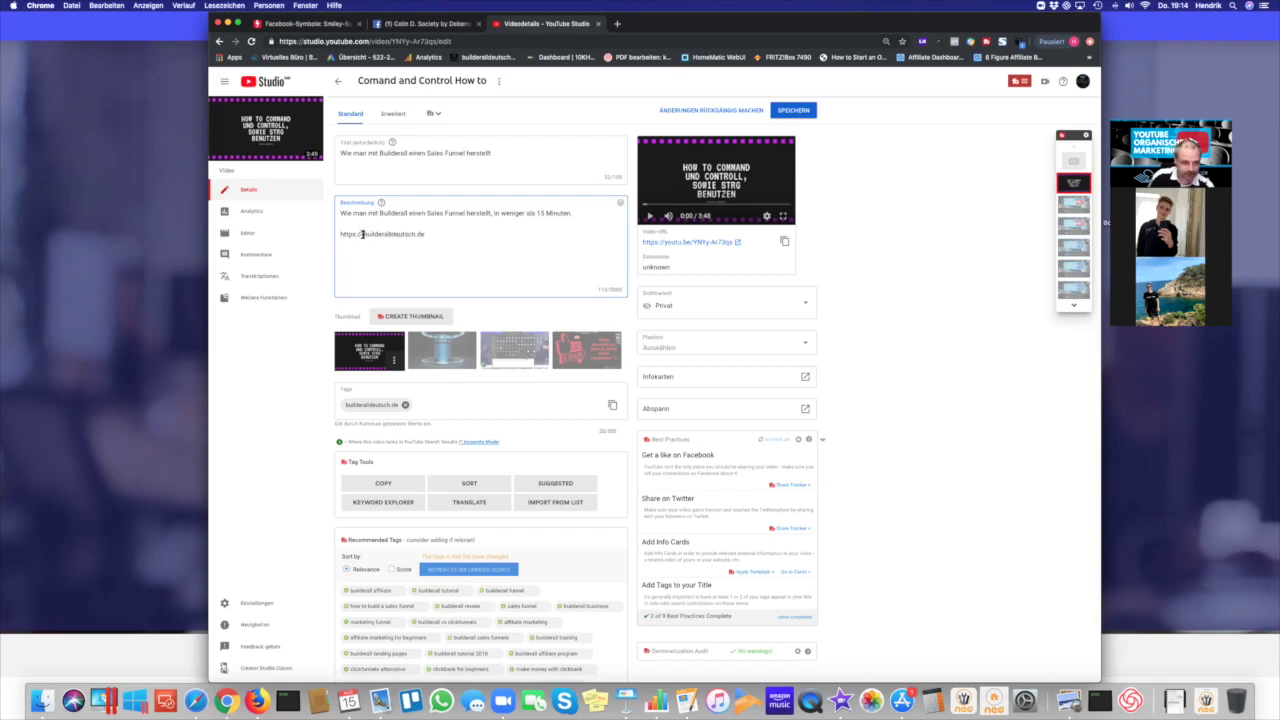
key("BackSpace")
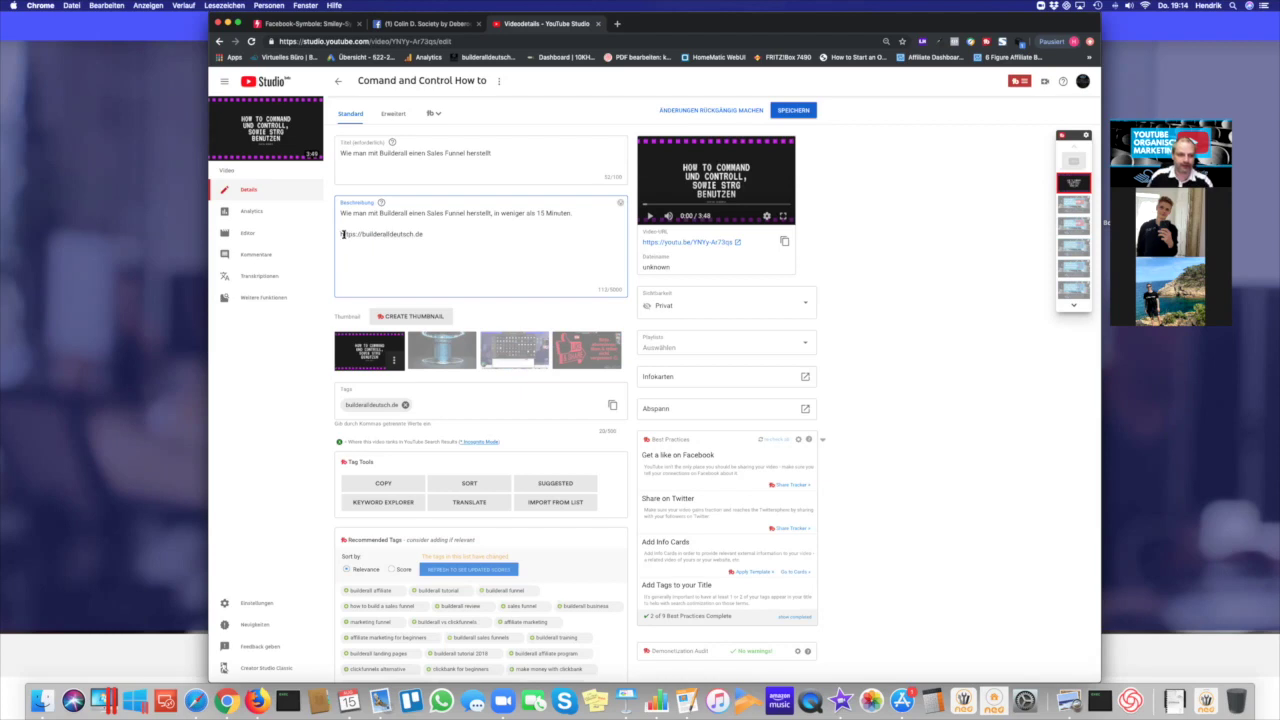
left_click_drag(339, 234, 362, 234)
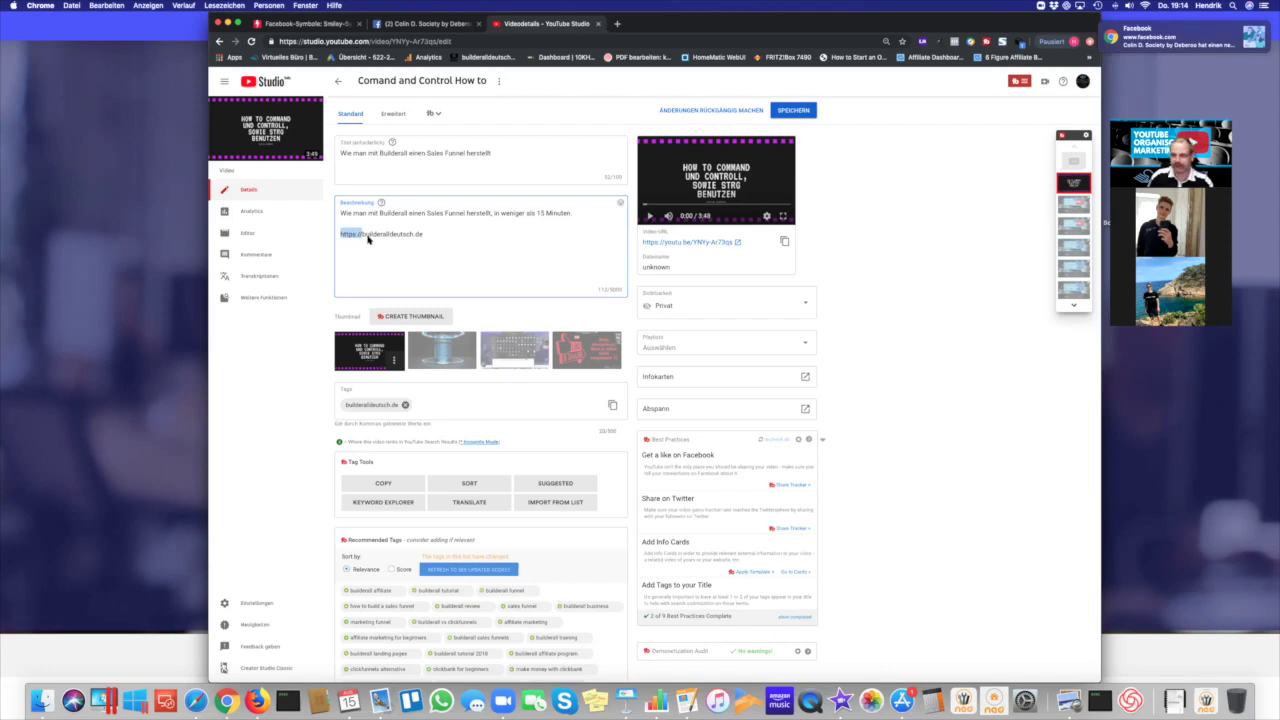
left_click(461, 248)
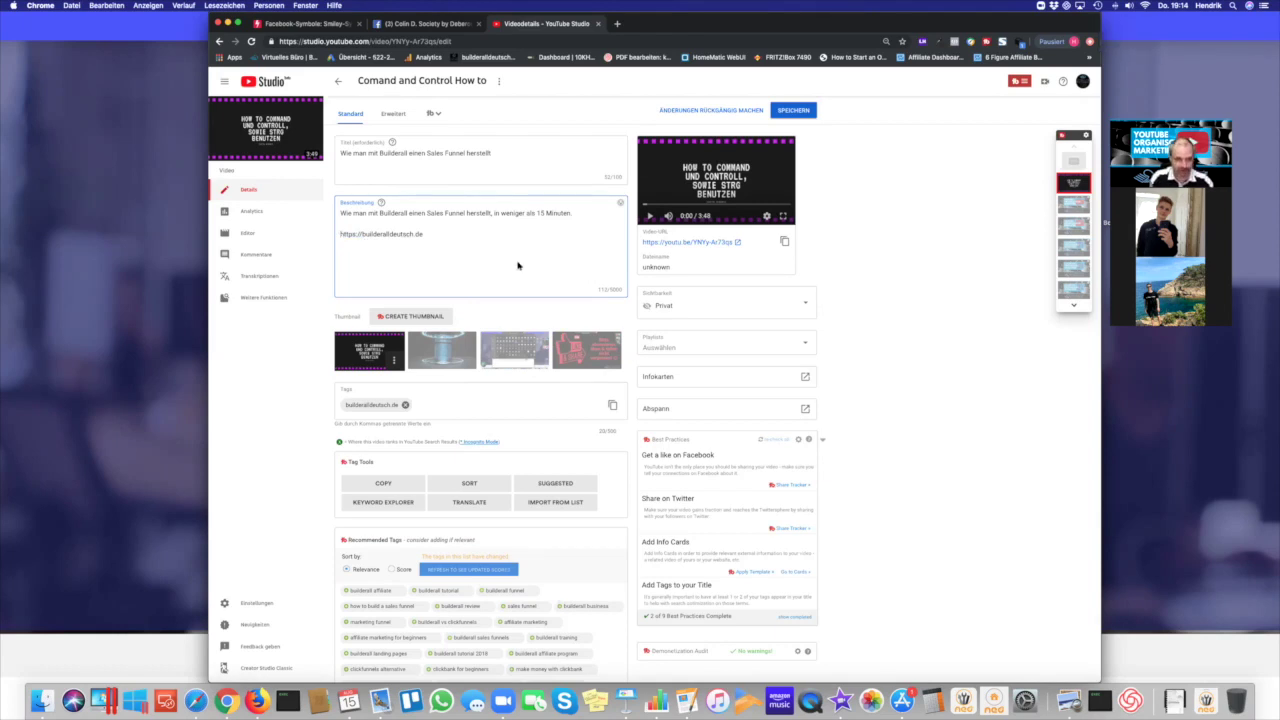
type("Hier ")
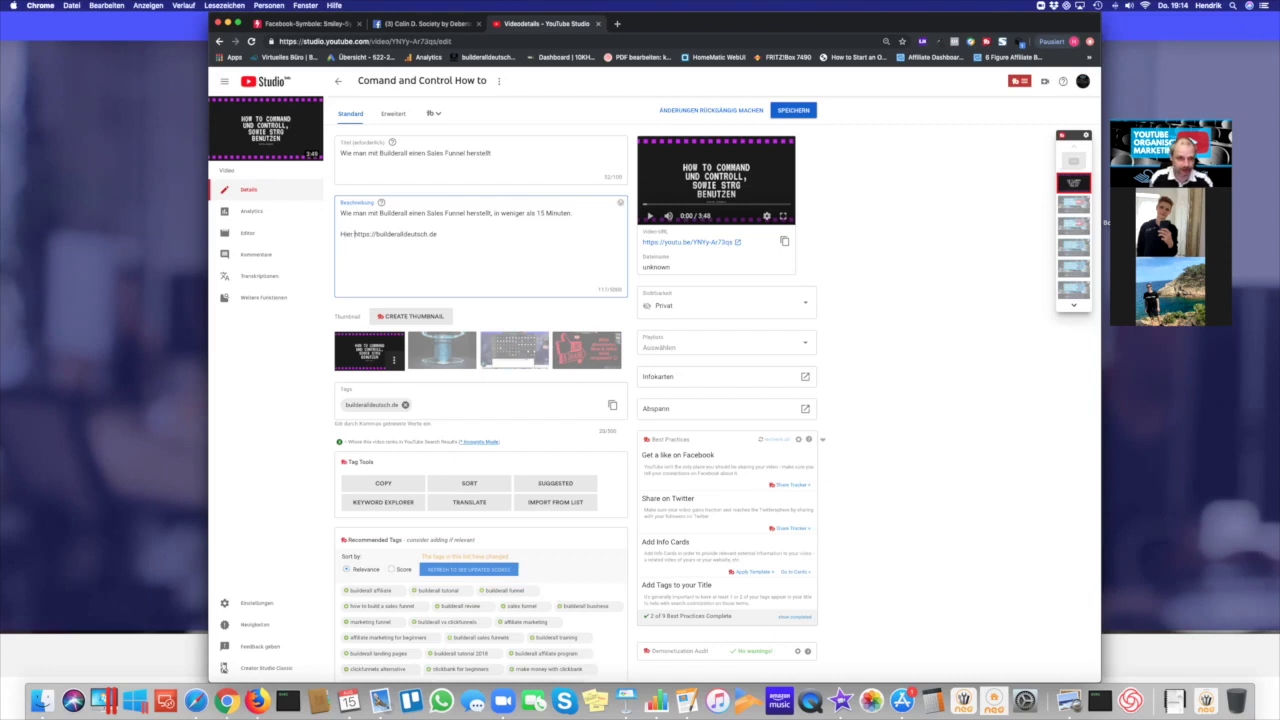
type("die ")
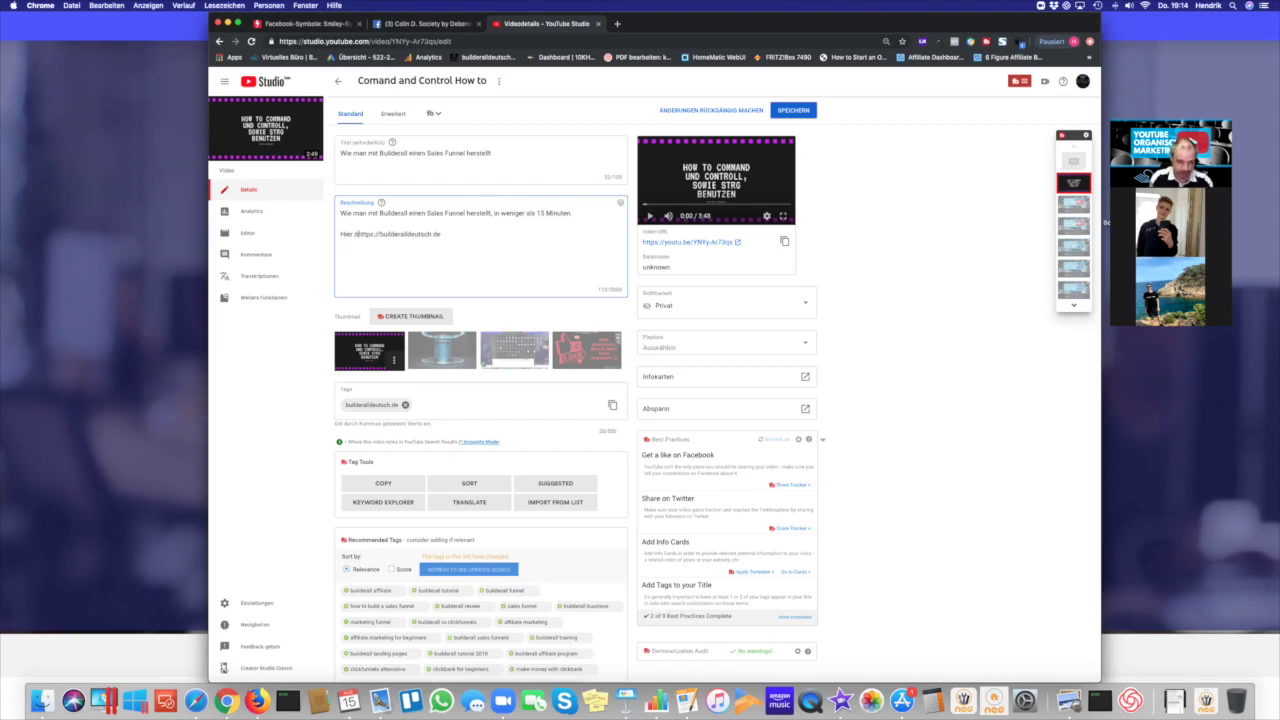
type("kostenlose ")
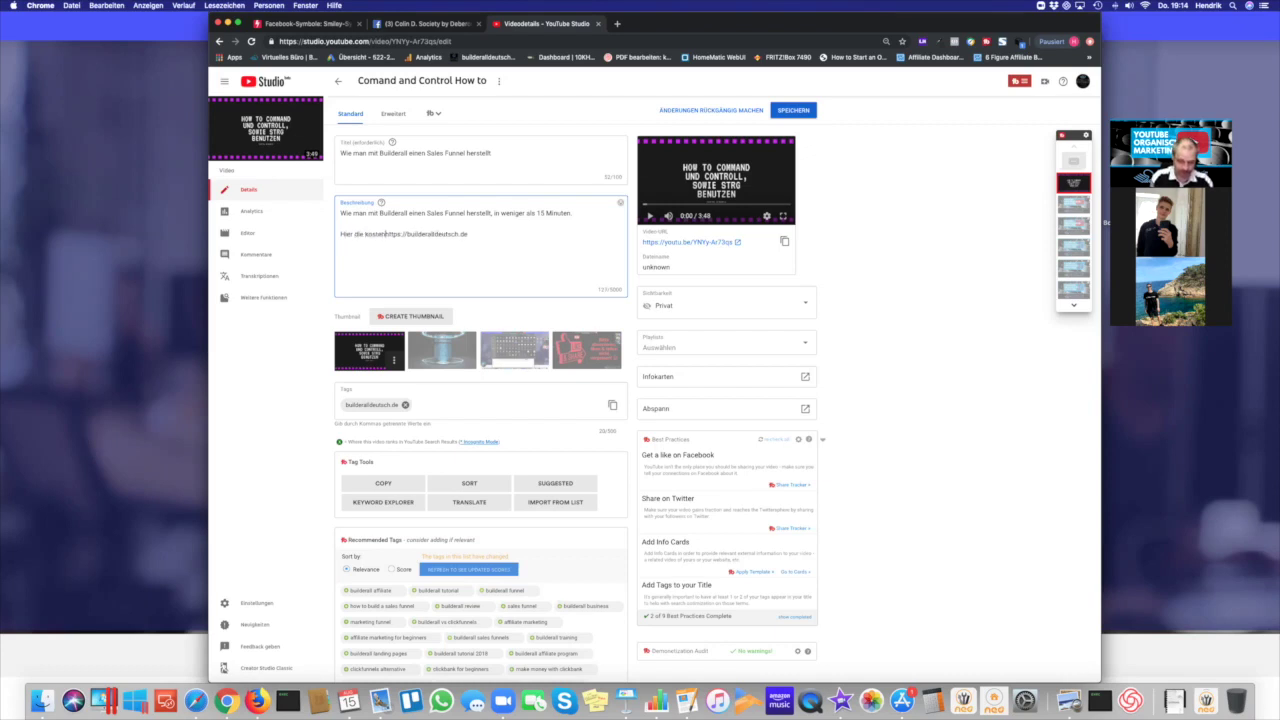
type("<")
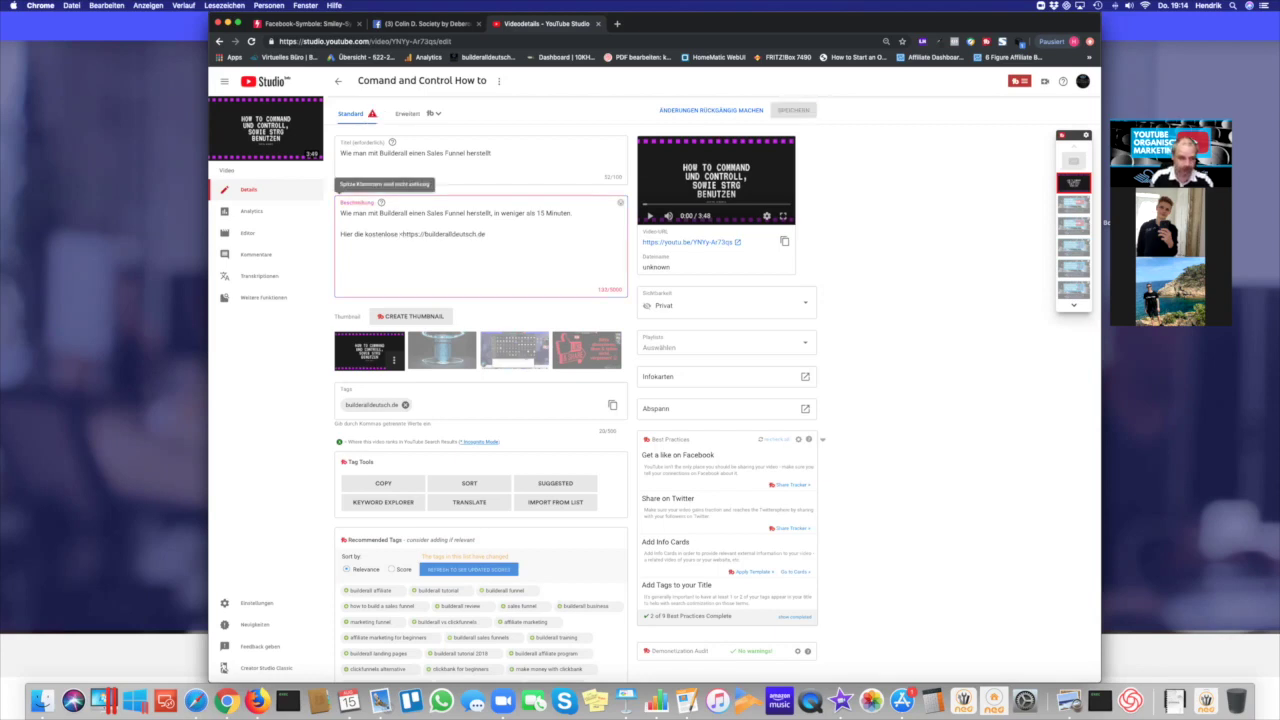
key("BackSpace")
type("Builder")
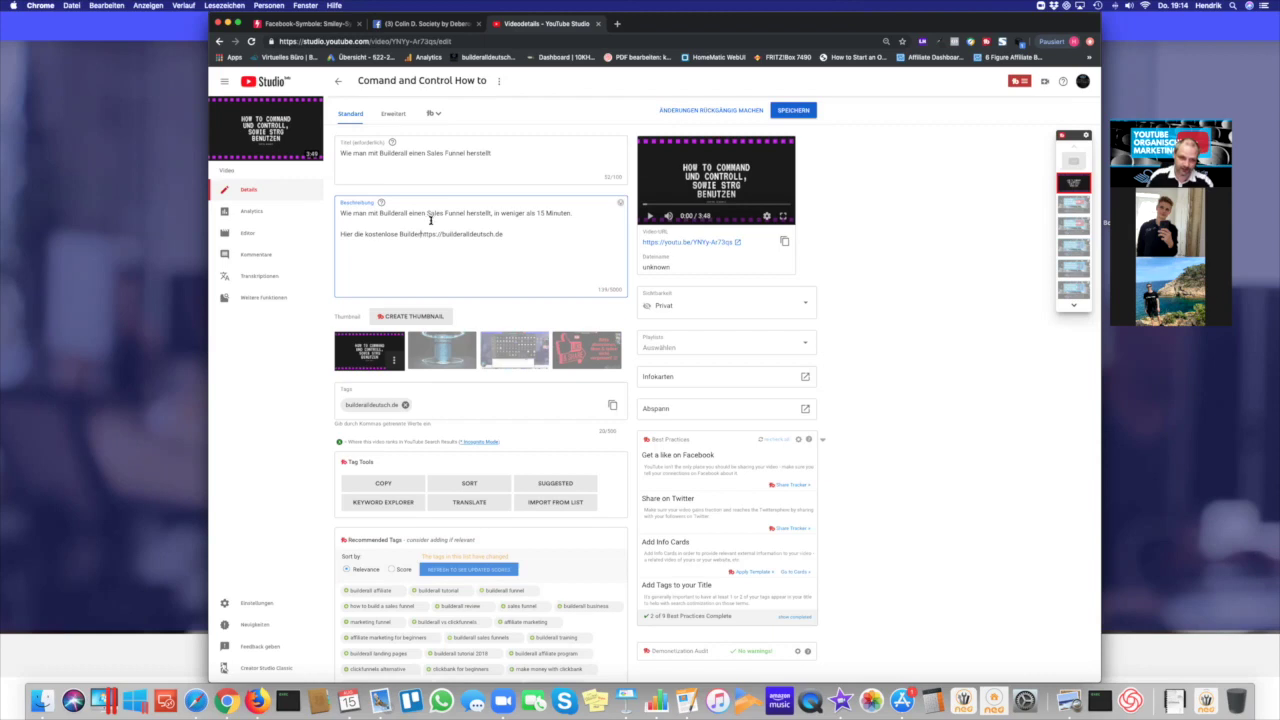
left_click_drag(340, 234, 419, 236)
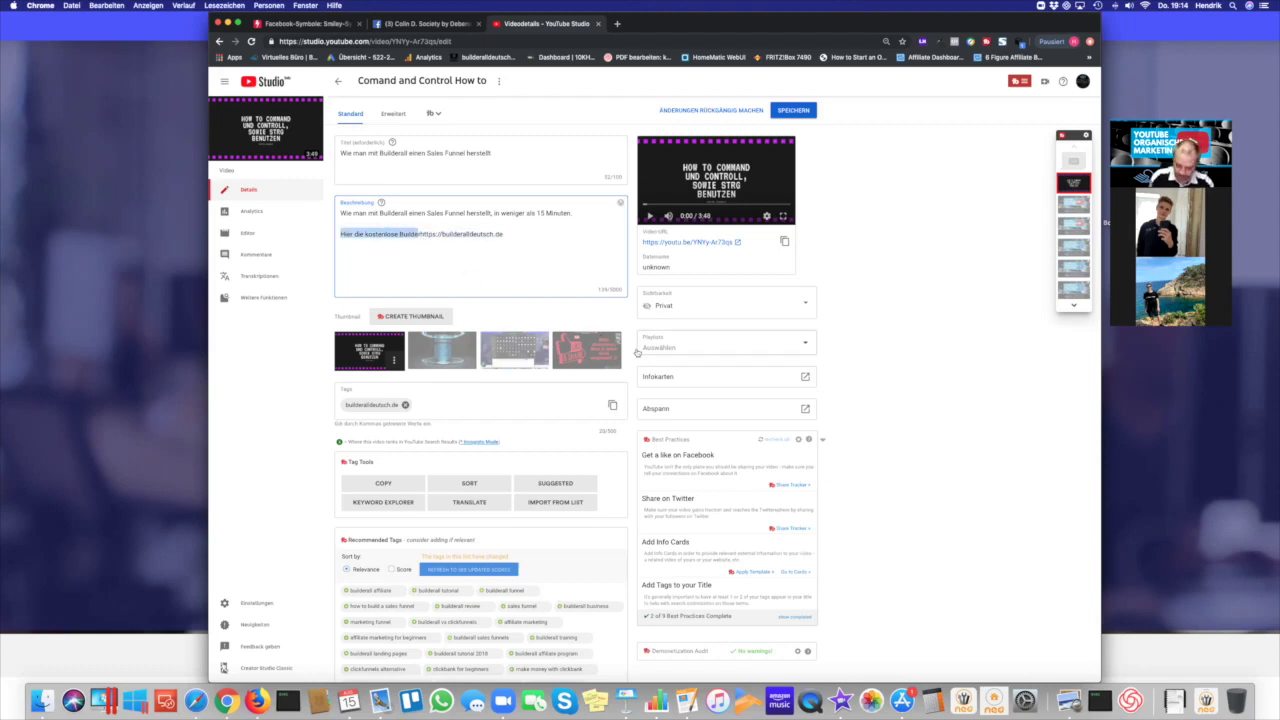
left_click(420, 234)
key("BackSpace")
key("BackSpace")
key("BackSpace")
key("BackSpace")
key("BackSpace")
key("BackSpace")
key("BackSpace")
key("BackSpace")
key("BackSpace")
key("BackSpace")
key("BackSpace")
key("BackSpace")
key("BackSpace")
key("BackSpace")
key("BackSpace")
key("BackSpace")
key("BackSpace")
key("BackSpace")
key("BackSpace")
key("BackSpace")
key("BackSpace")
key("BackSpace")
key("BackSpace")
key("BackSpace")
key("BackSpace")
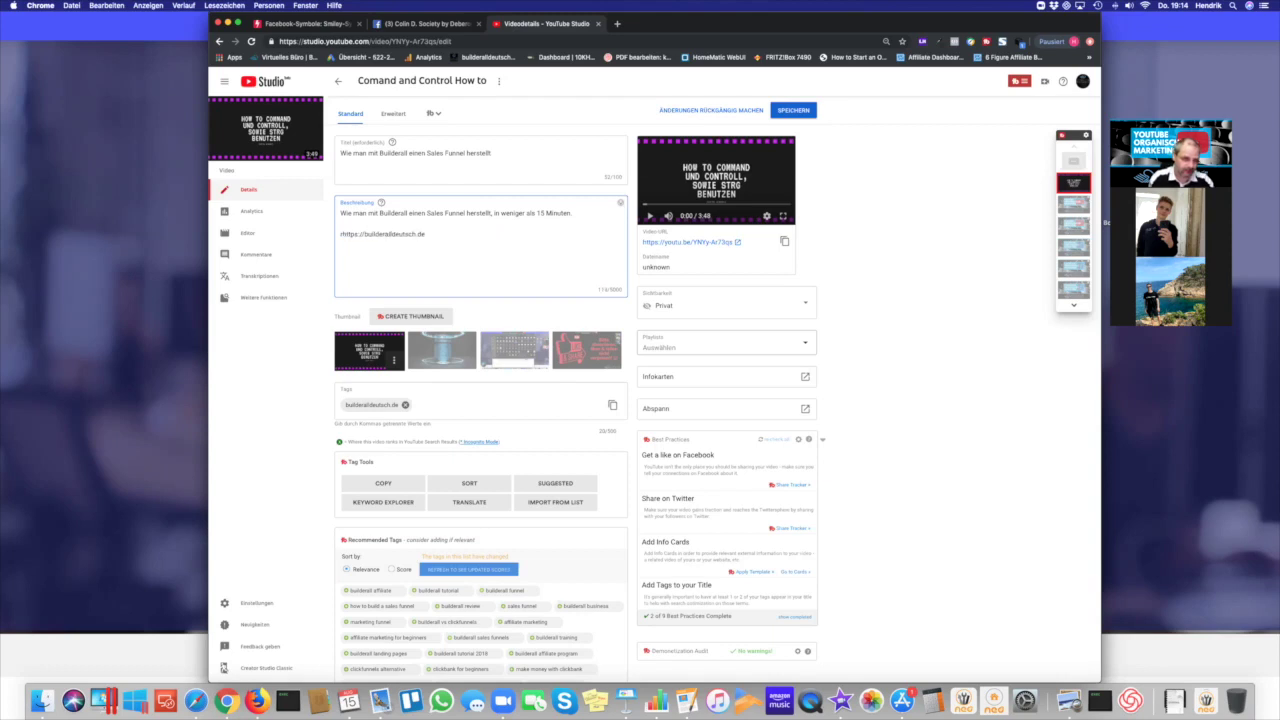
key("BackSpace")
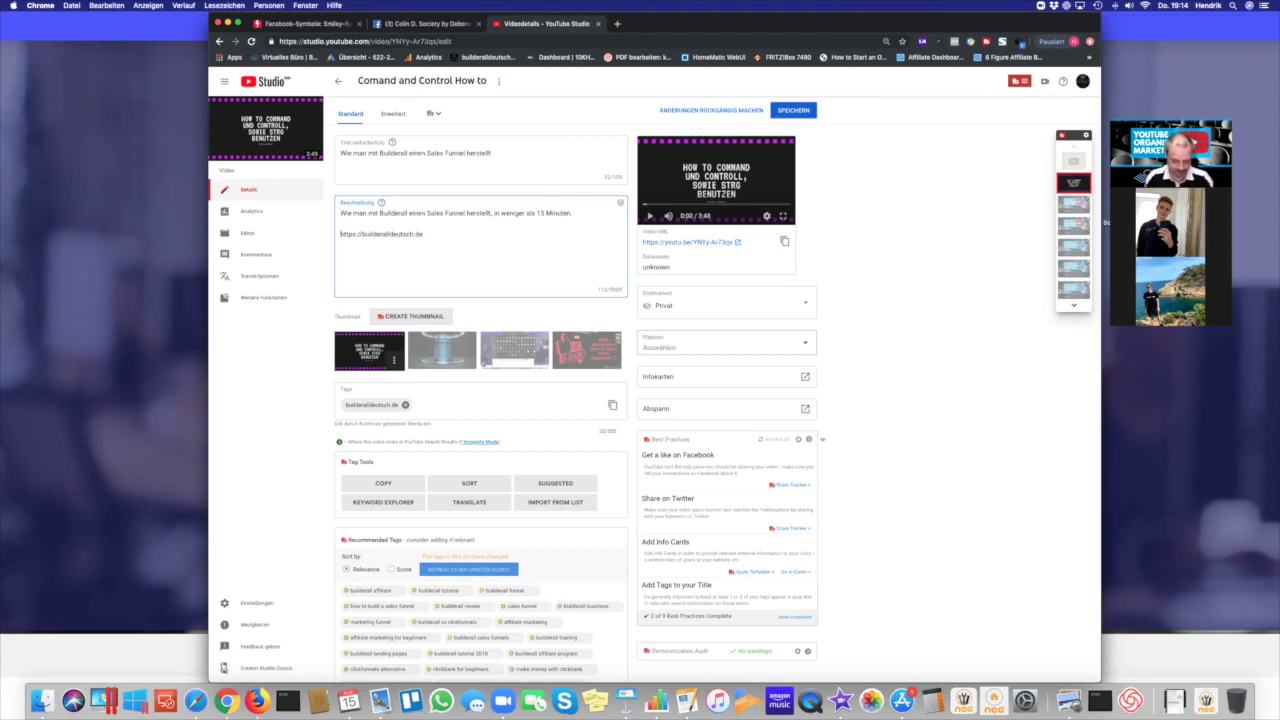
Insert the call to action "Komm in mein Team:" on its own line directly above the description's link
type("Komm in mein Team")
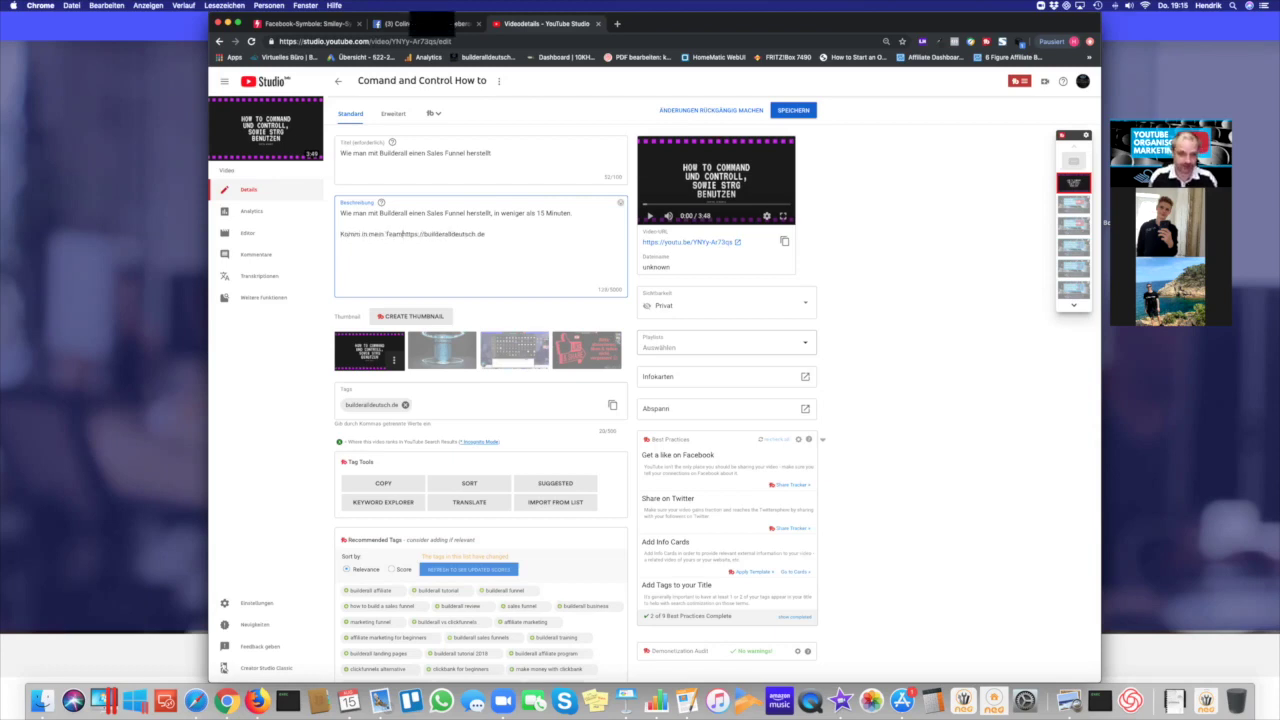
key("Return")
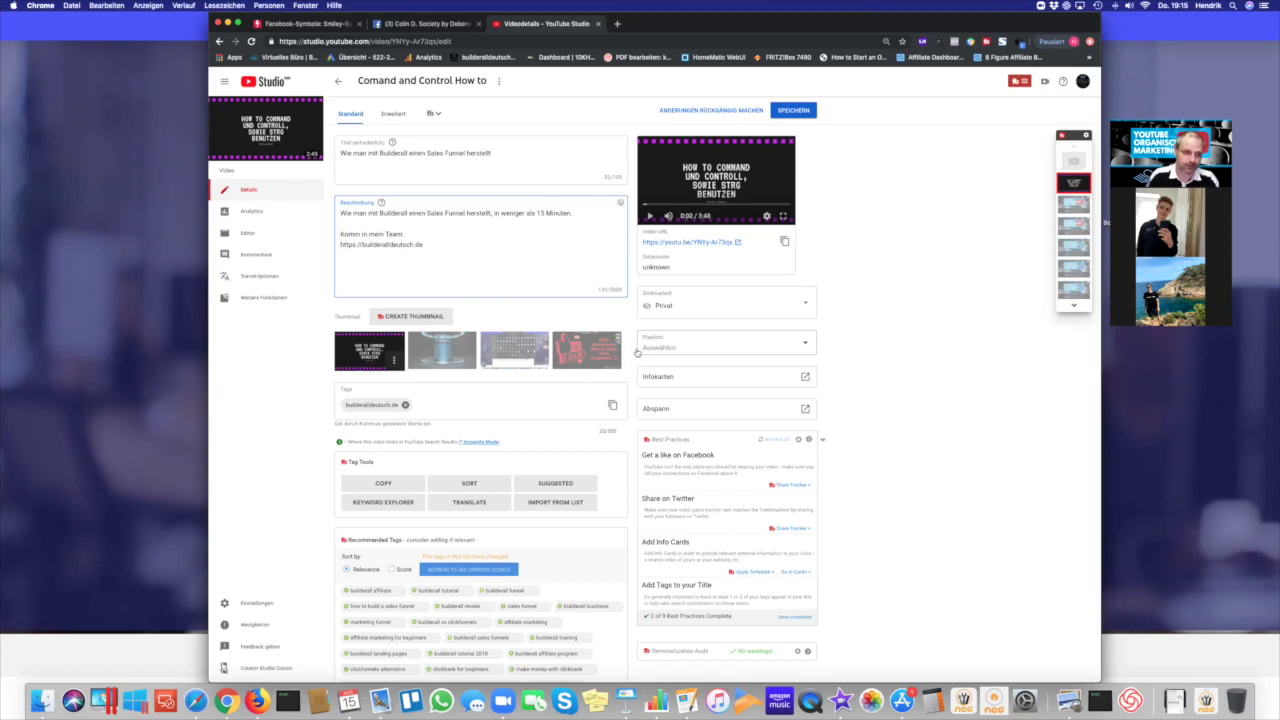
Open the Builderall virtual office in a new browser tab and show the Ambassador section's Werbefunnels page
double_click(366, 245)
left_click(430, 243, "shift")
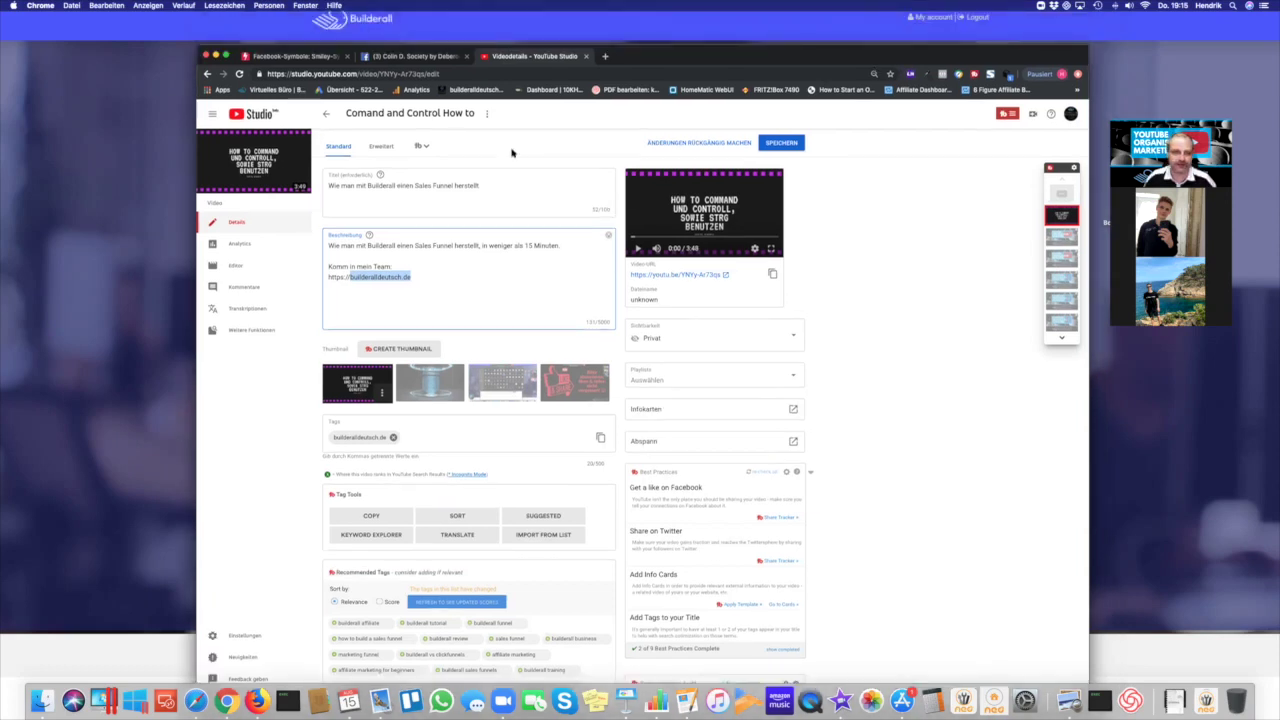
left_click(604, 56)
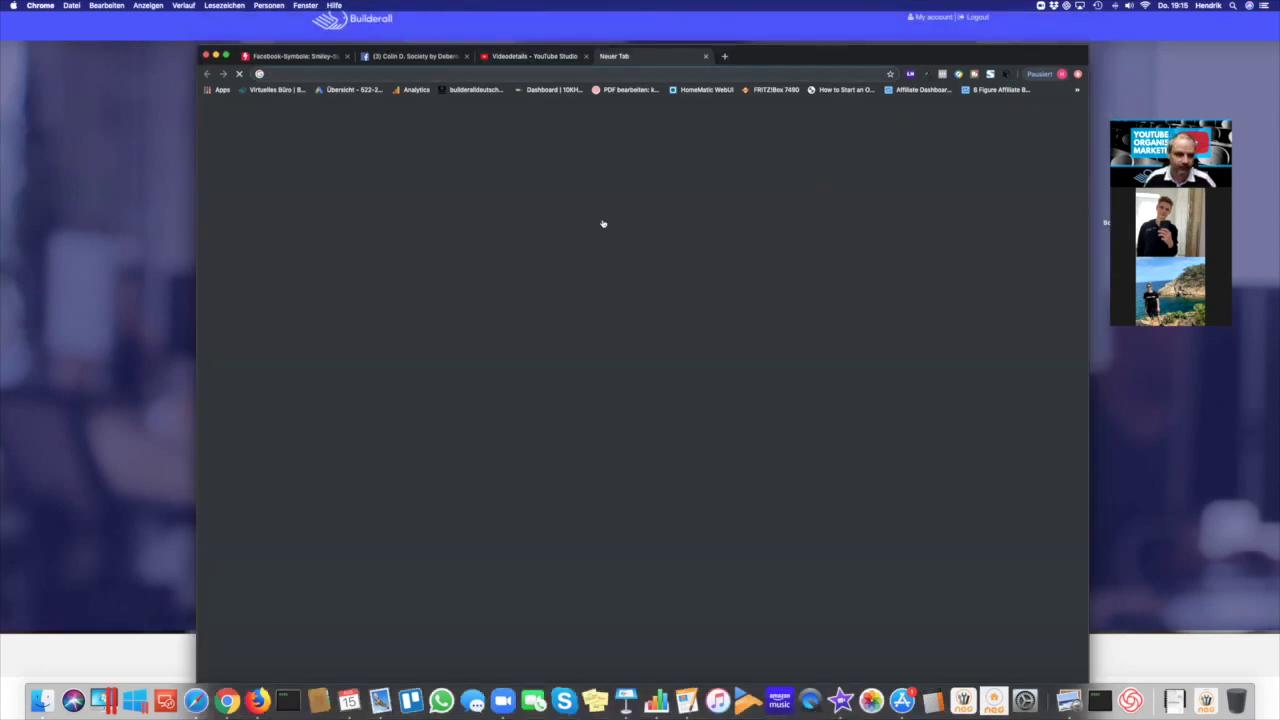
left_click(530, 302)
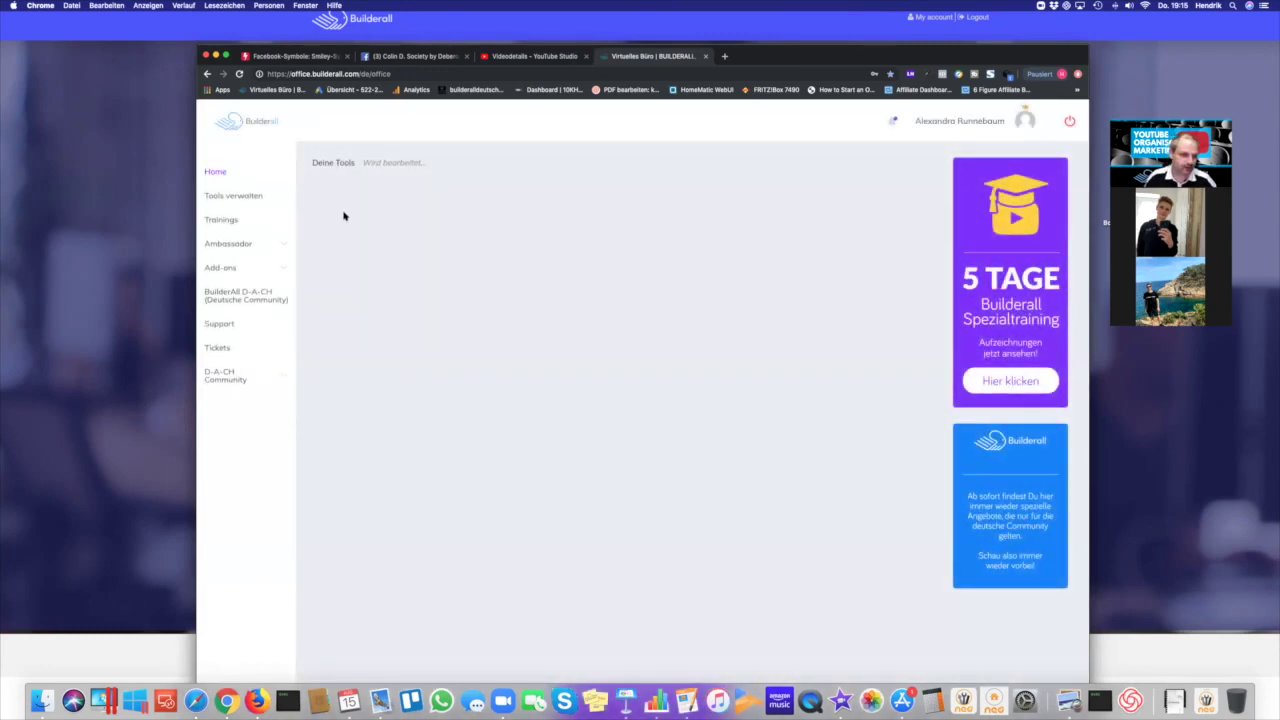
left_click(231, 245)
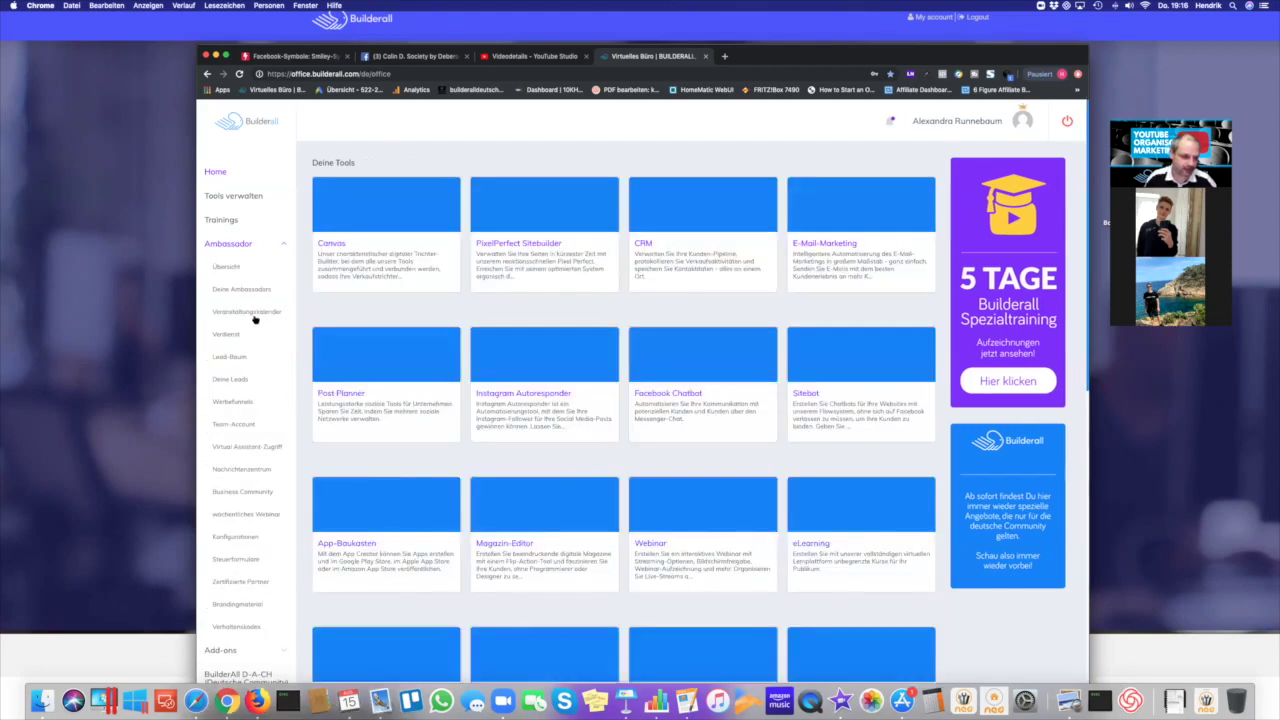
scroll(262, 318, "down", 1)
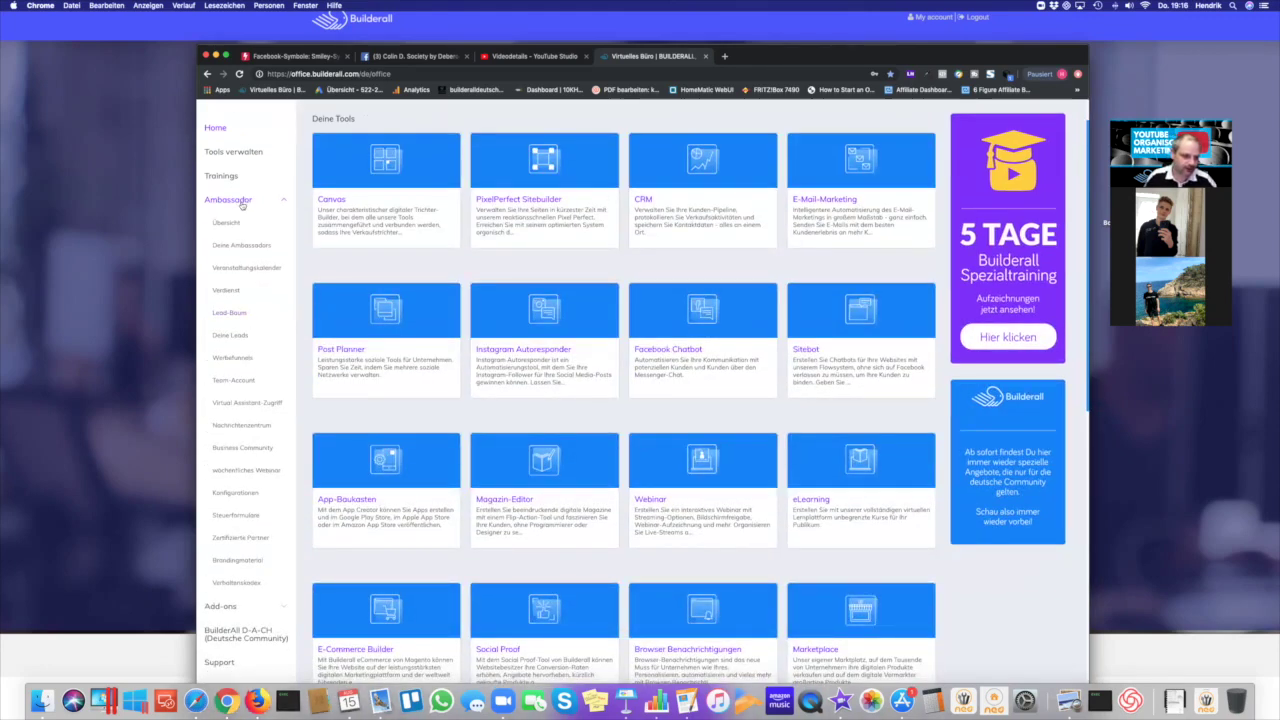
left_click(233, 358)
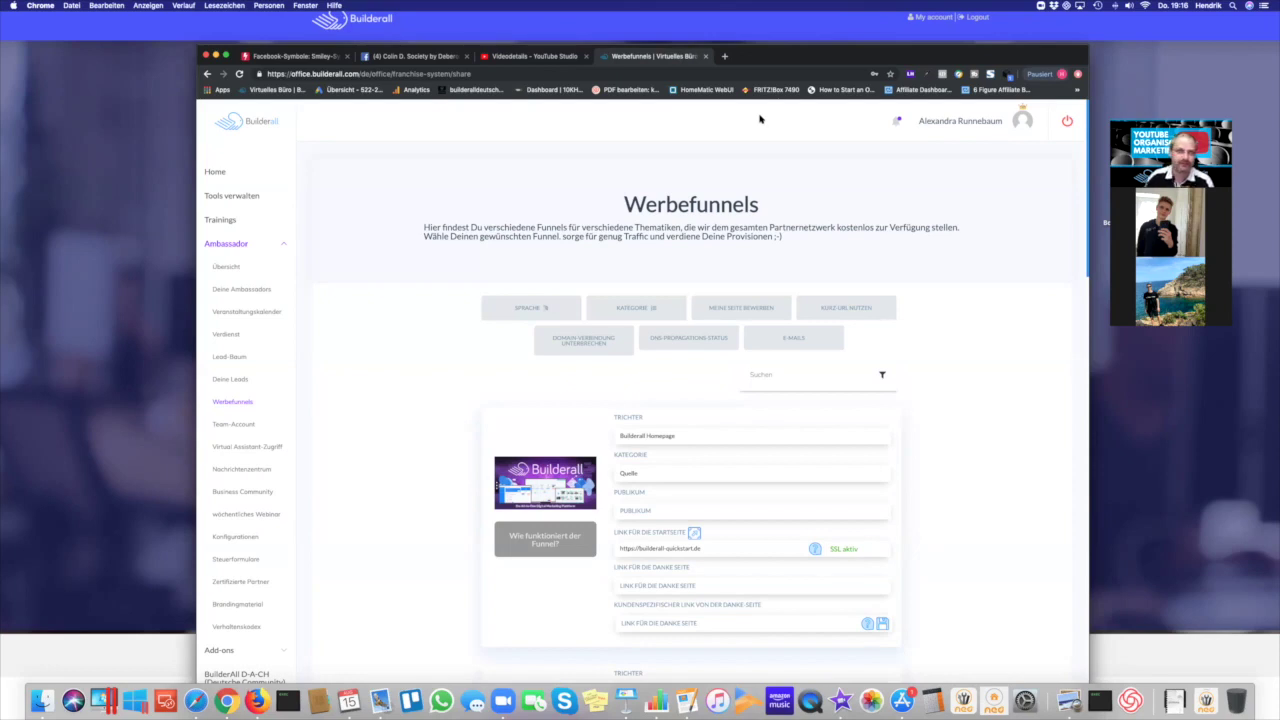
Look through the list of promotional funnels and their start page links, down to the 7 Tage Demo entries
scroll(921, 300, "down", 2)
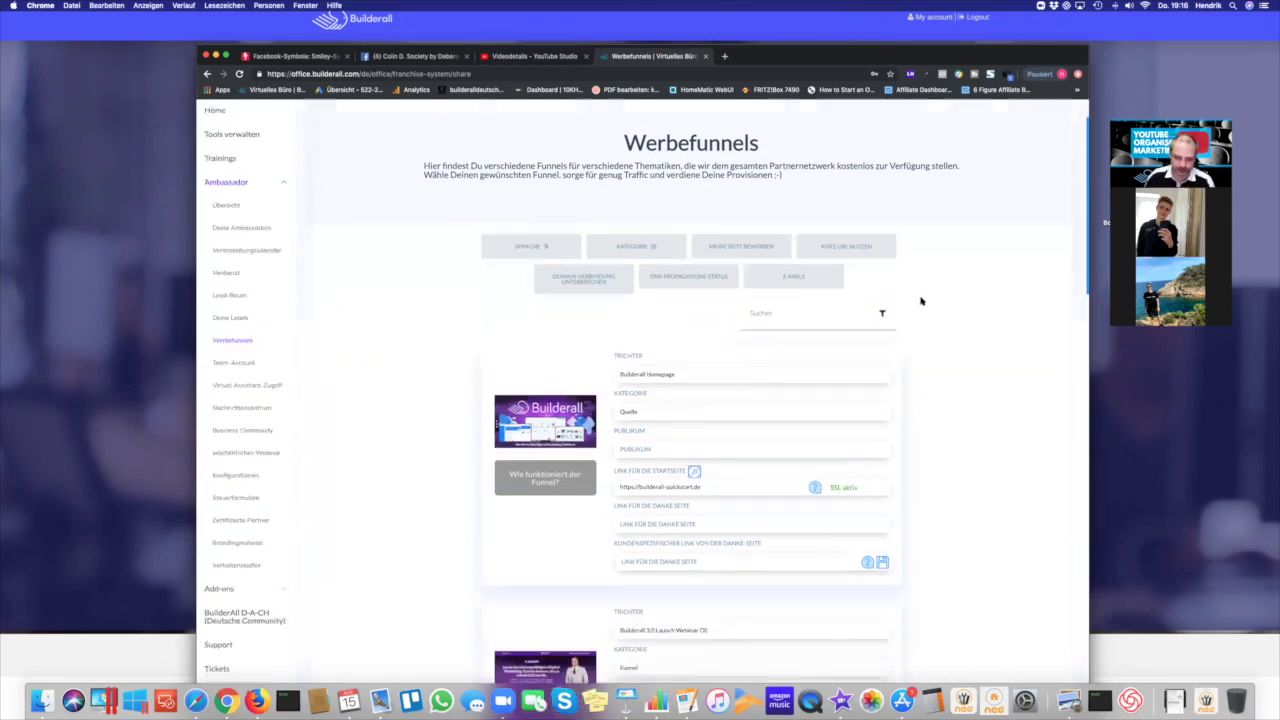
scroll(921, 300, "down", 8)
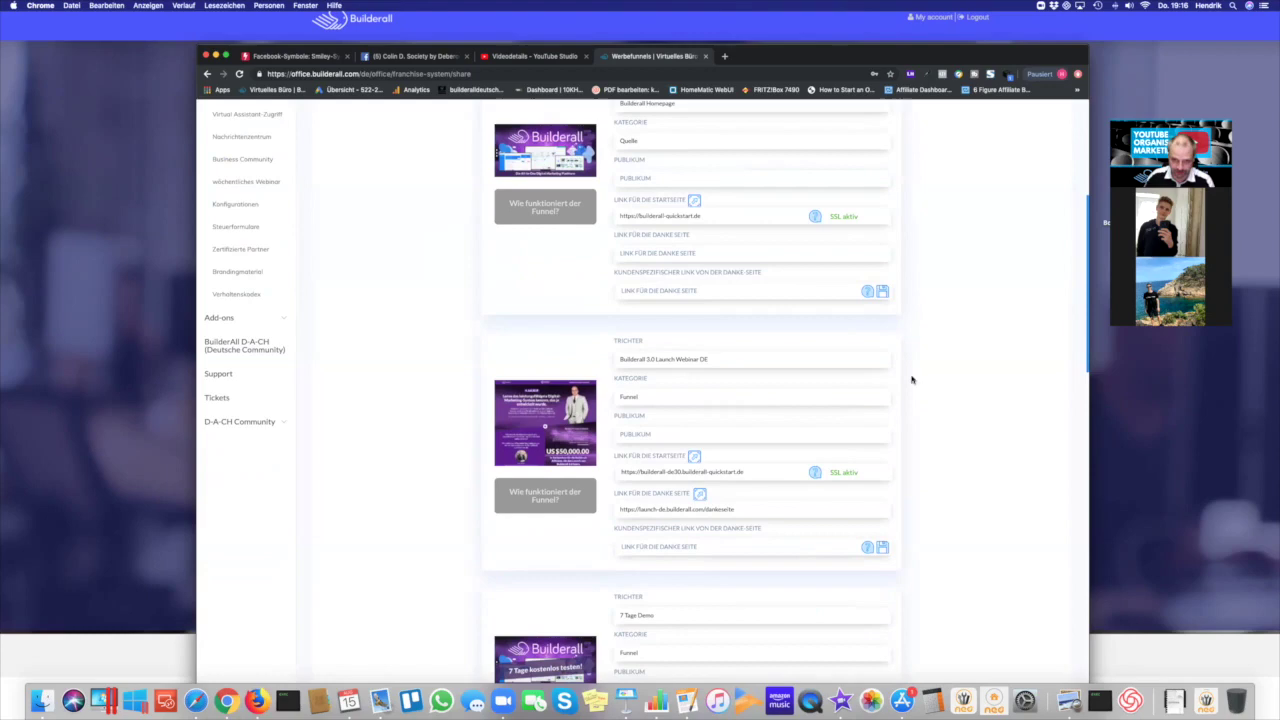
scroll(911, 379, "down", 3)
scroll(977, 420, "down", 5)
scroll(977, 420, "up", 5)
scroll(757, 499, "down", 10)
scroll(757, 499, "up", 6)
scroll(656, 313, "up", 1)
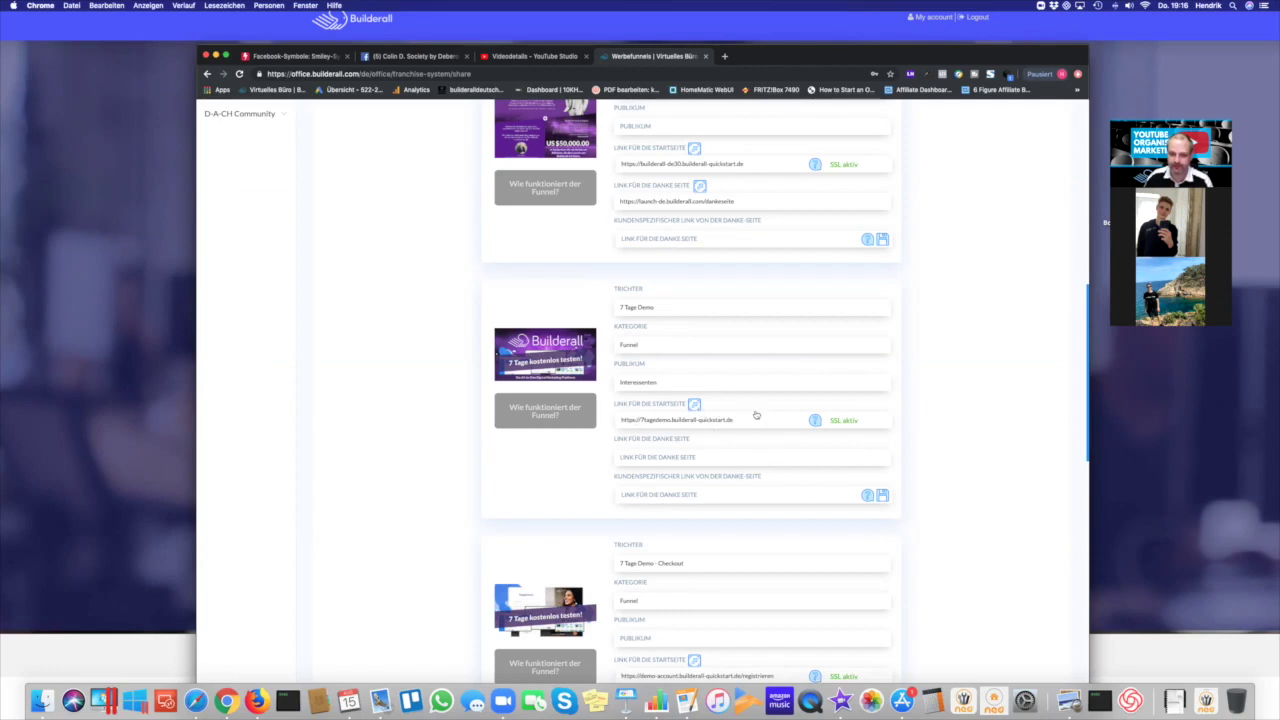
Open the 7 Tage Demo funnel's start page and look through its landing page content
left_click(695, 405)
left_click(815, 420)
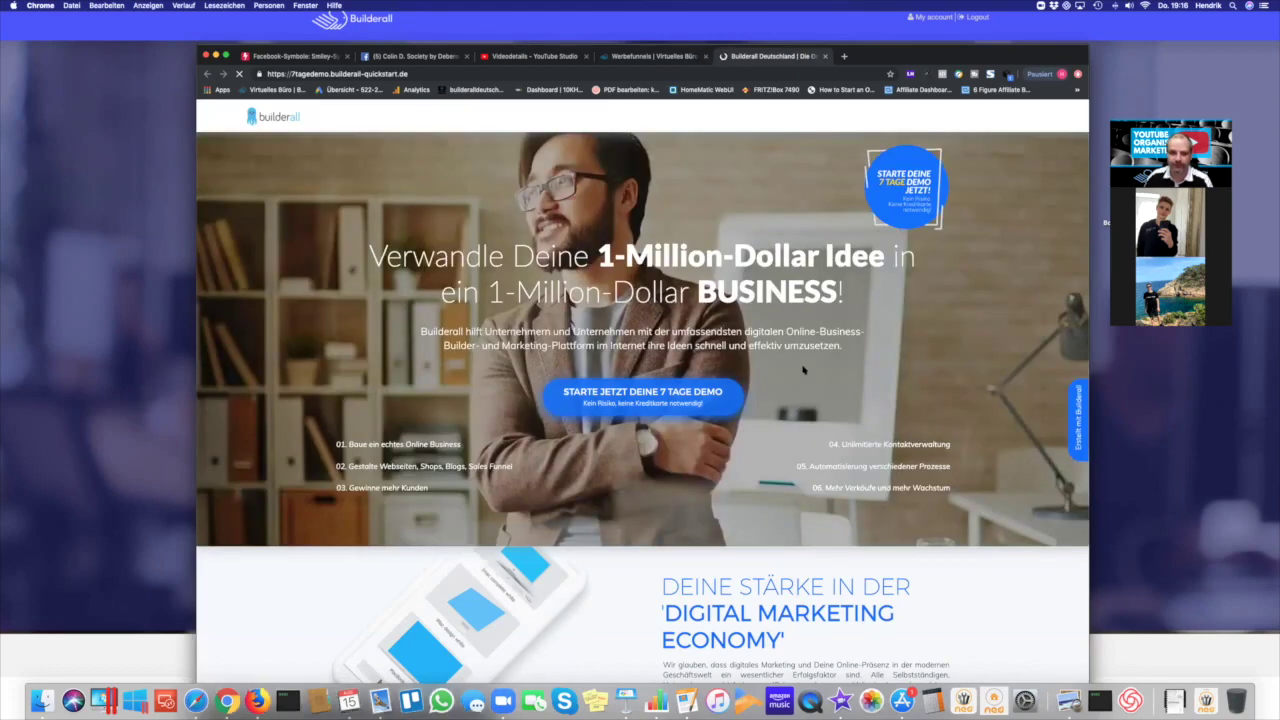
scroll(802, 370, "down", 10)
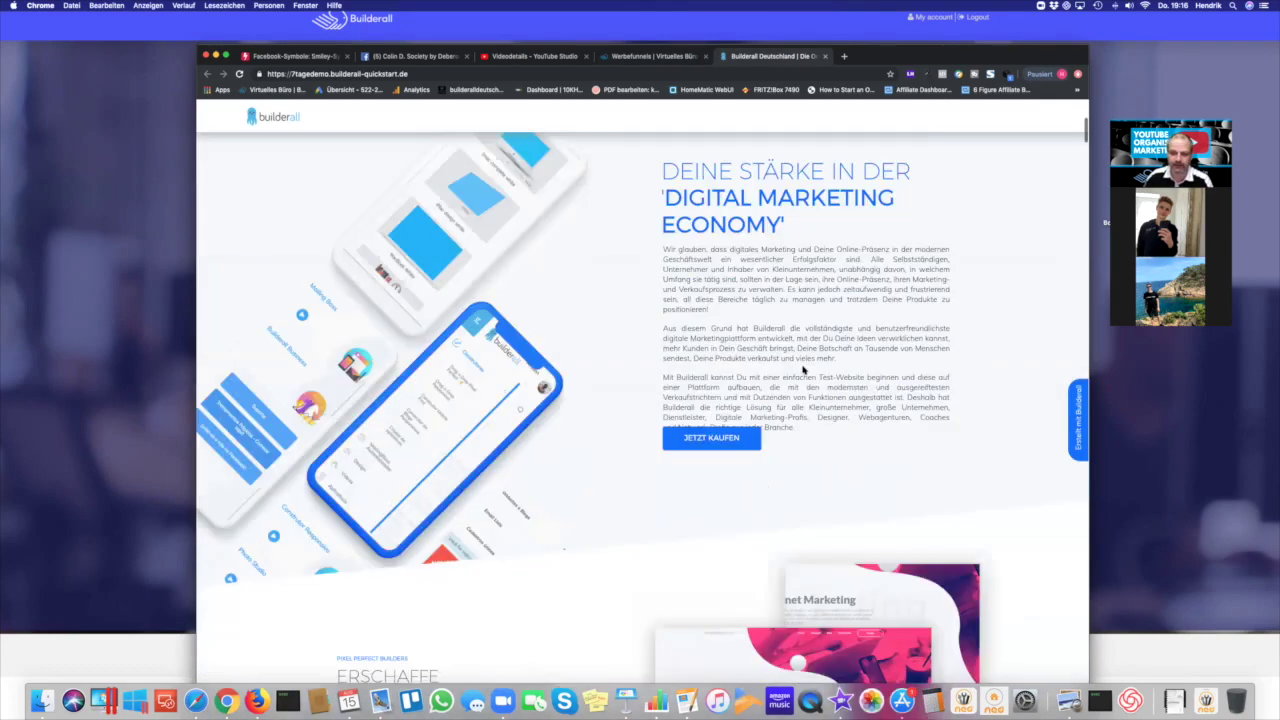
scroll(802, 370, "down", 10)
scroll(802, 370, "up", 15)
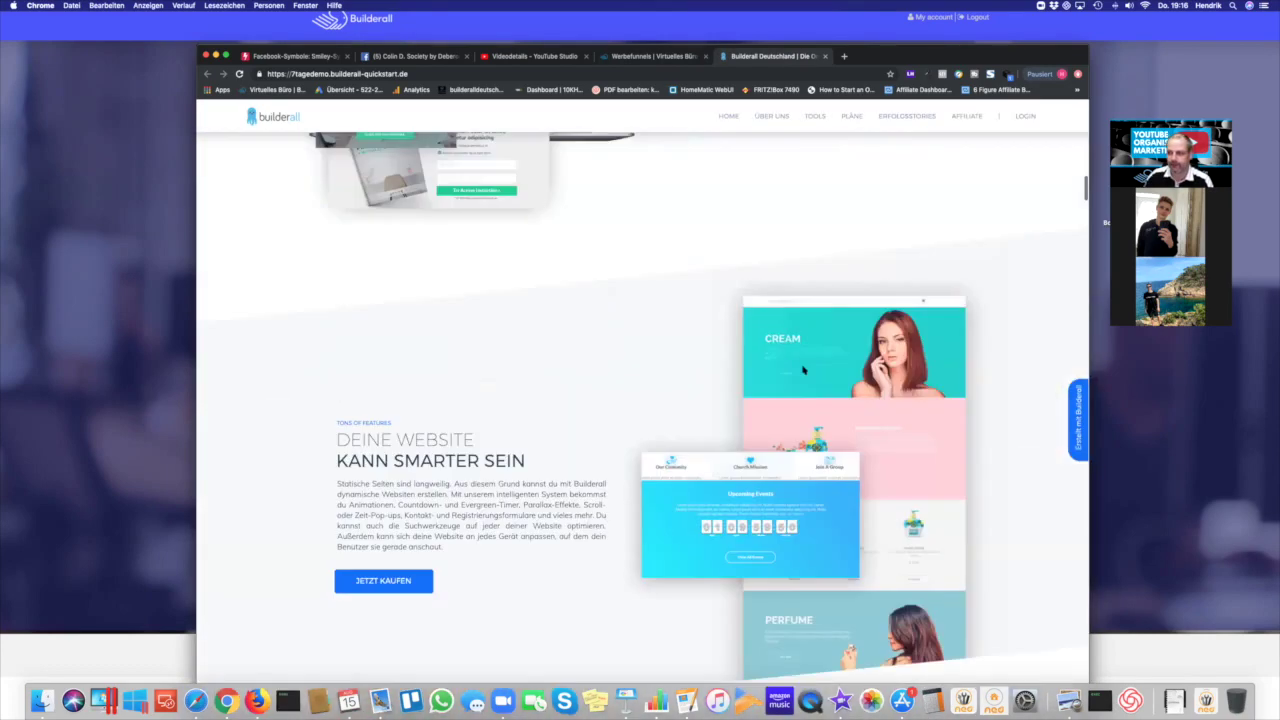
scroll(802, 370, "up", 5)
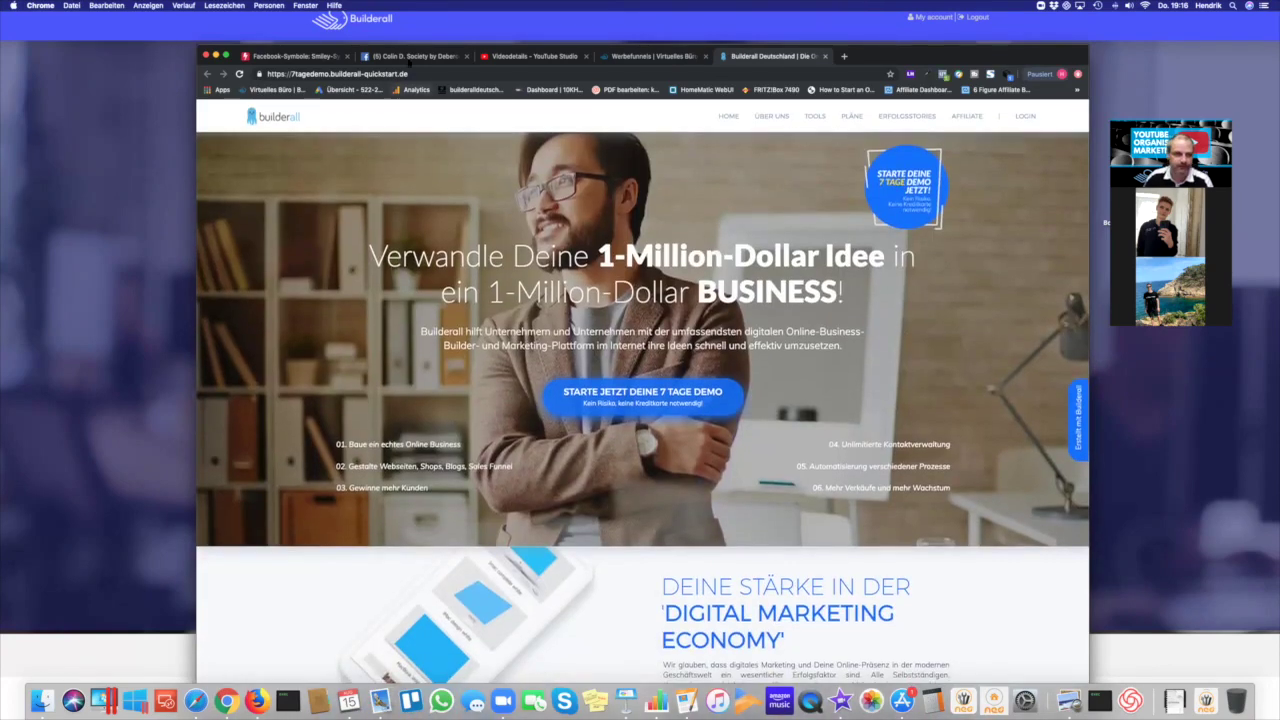
Return to the YouTube video details and add " *" after the description's link, followed by blank lines
left_click(530, 57)
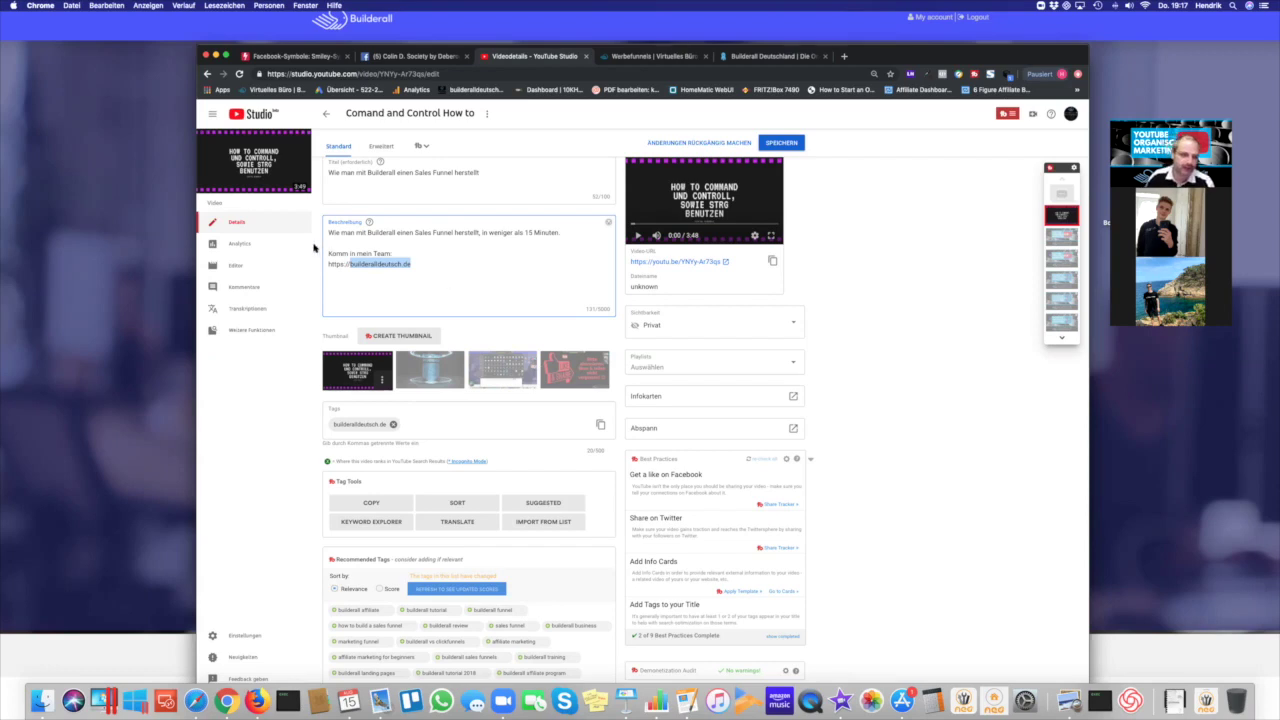
left_click_drag(325, 252, 396, 256)
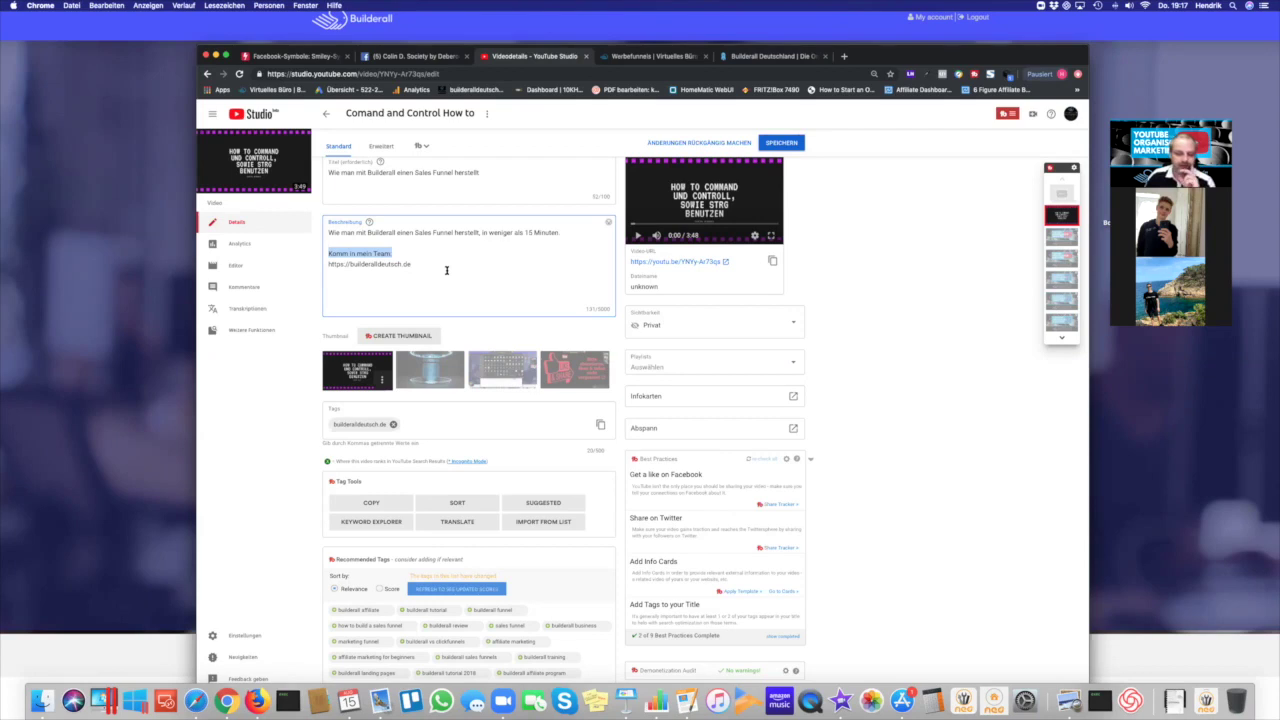
left_click(446, 268)
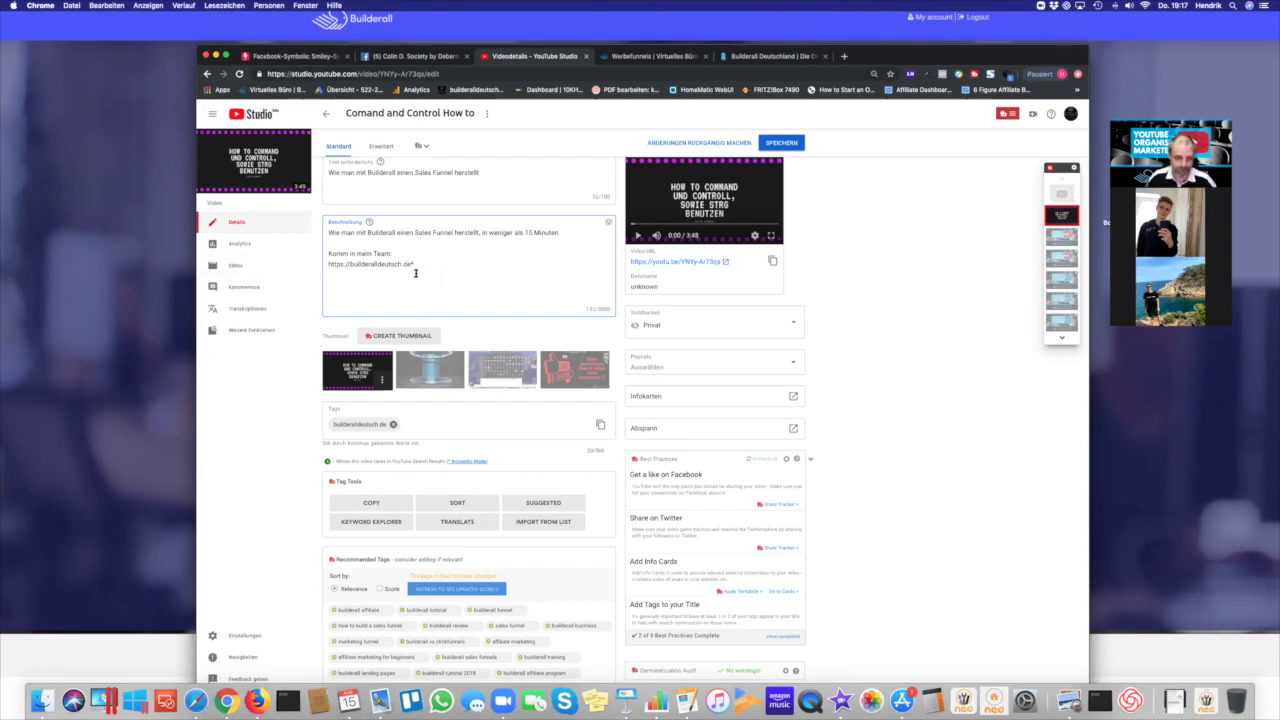
key("Return")
key("Return")
key("Return")
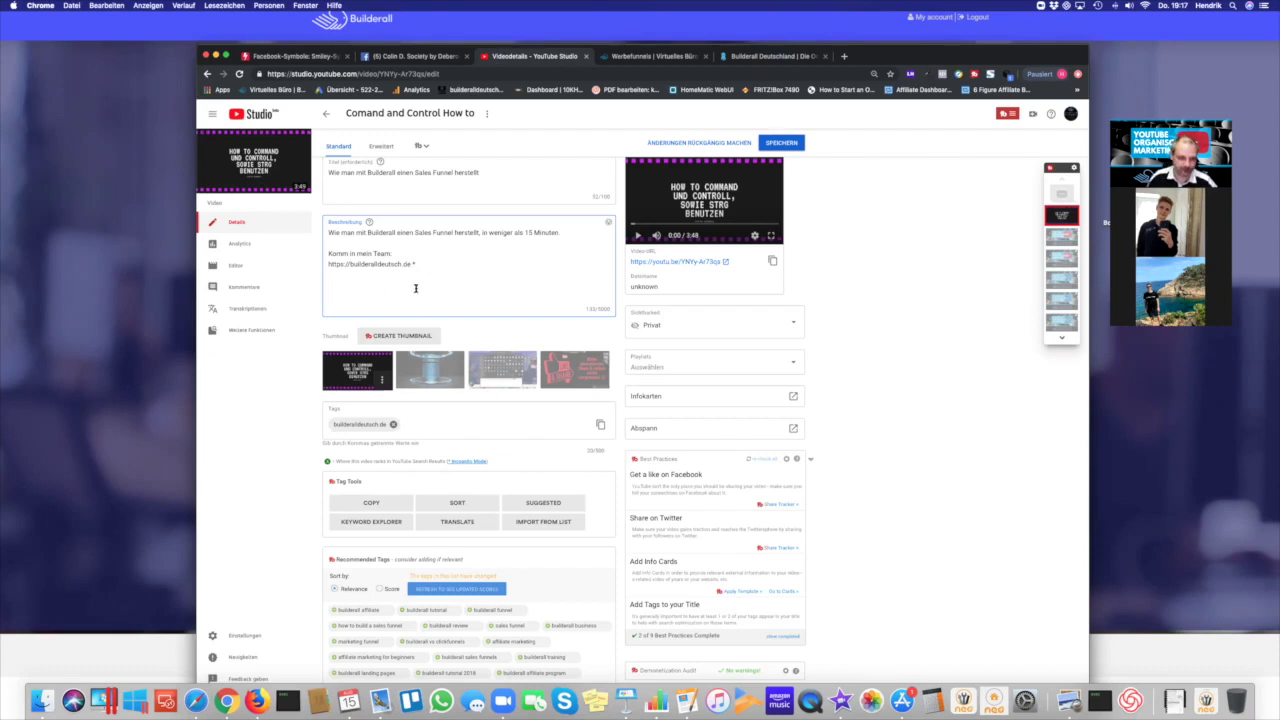
Insert a downward-pointing hand emoji after "Komm in mein Team:" in the description
scroll(414, 258, "up", 1)
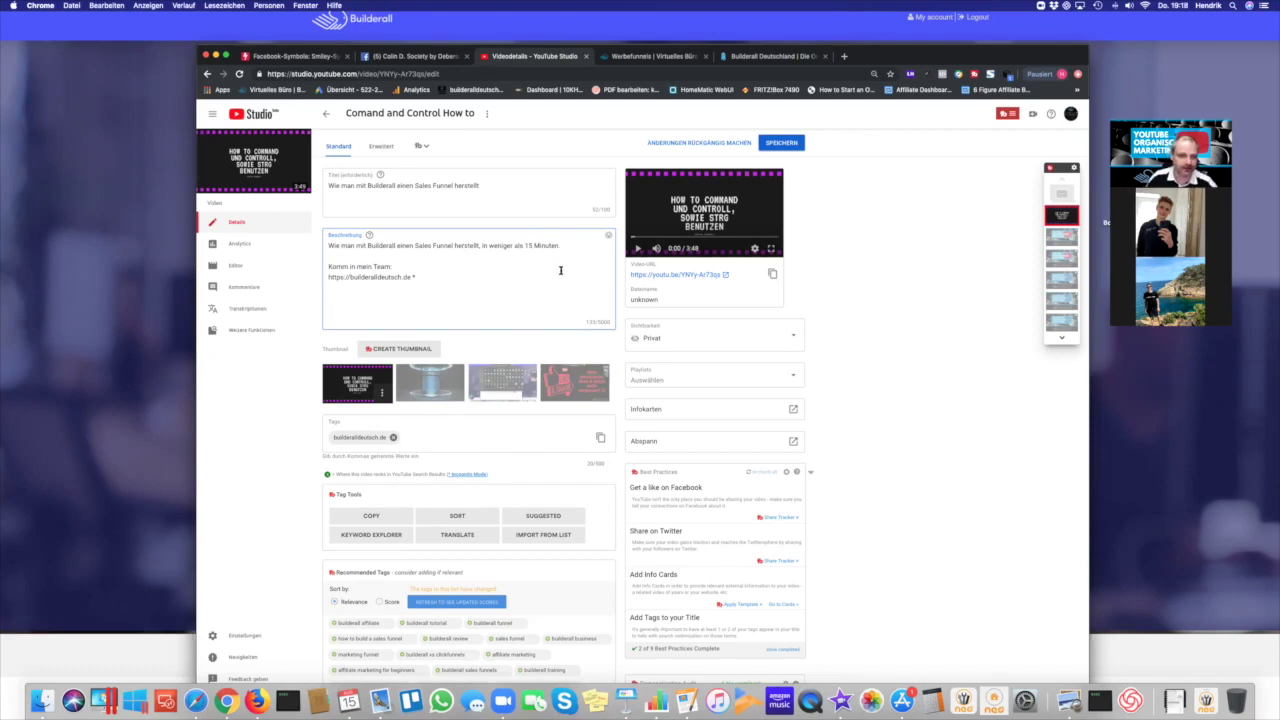
left_click(405, 267)
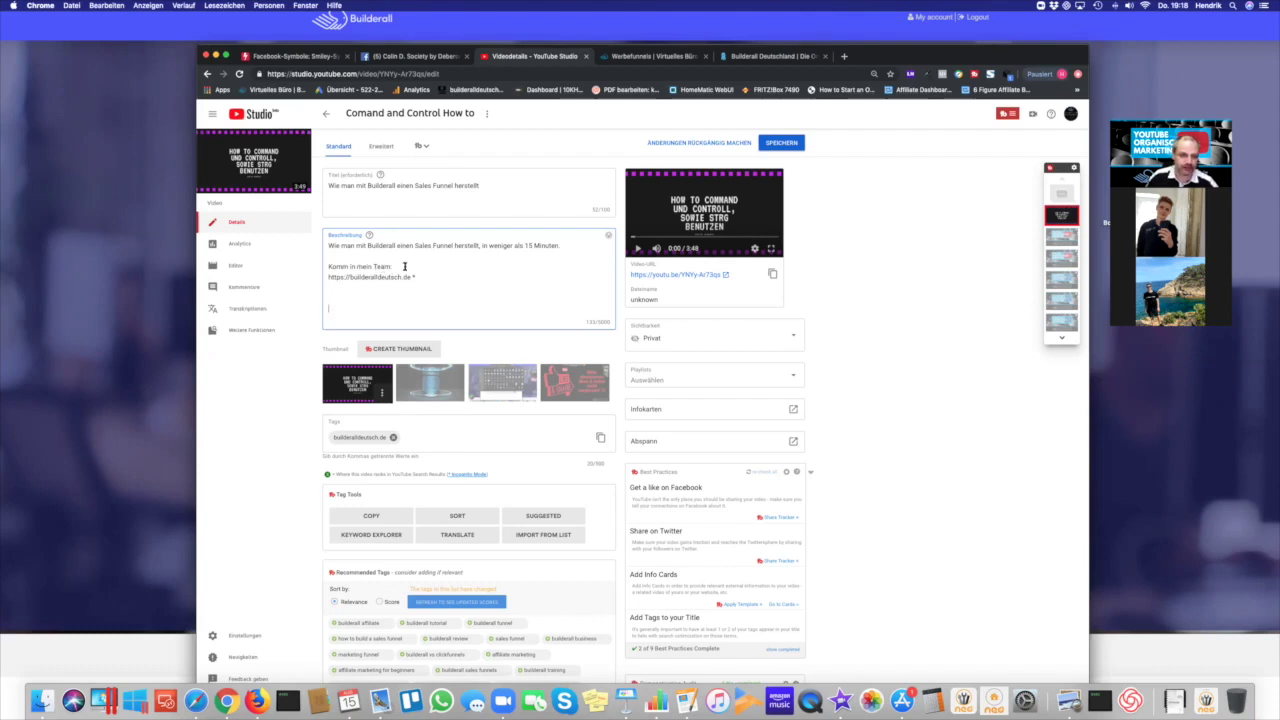
left_click(608, 236)
scroll(658, 431, "down", 8)
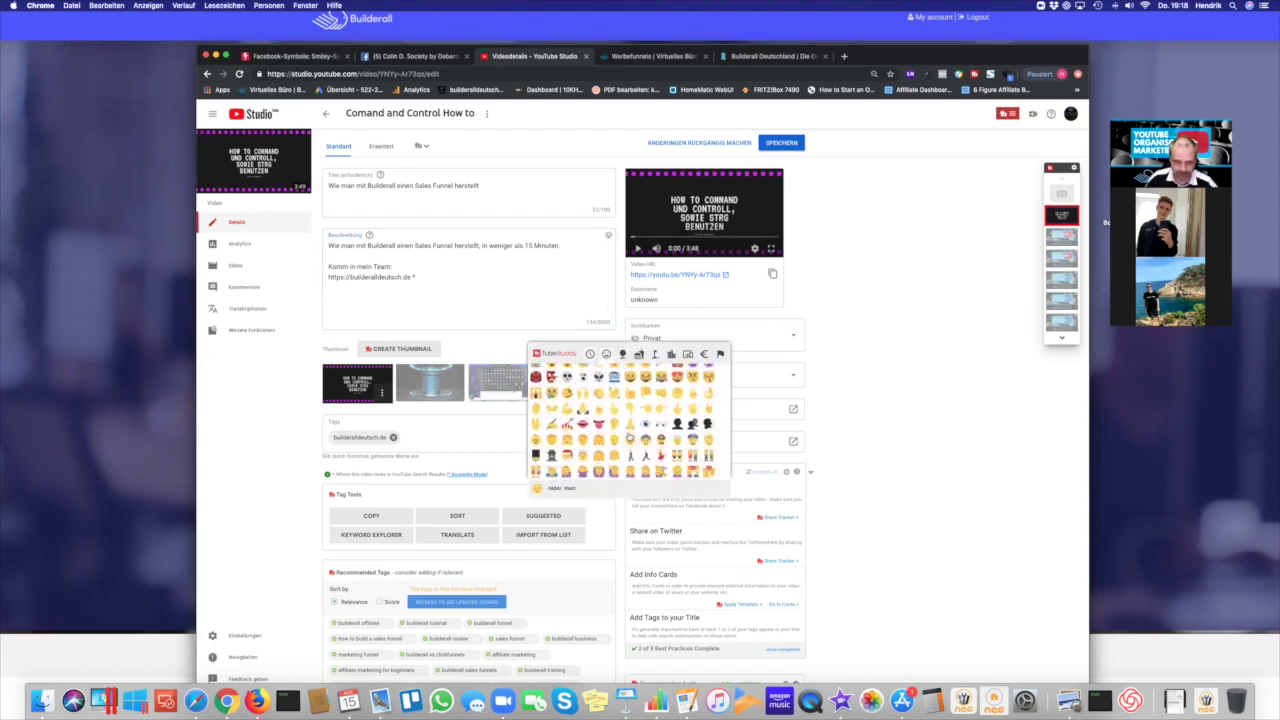
left_click(630, 410)
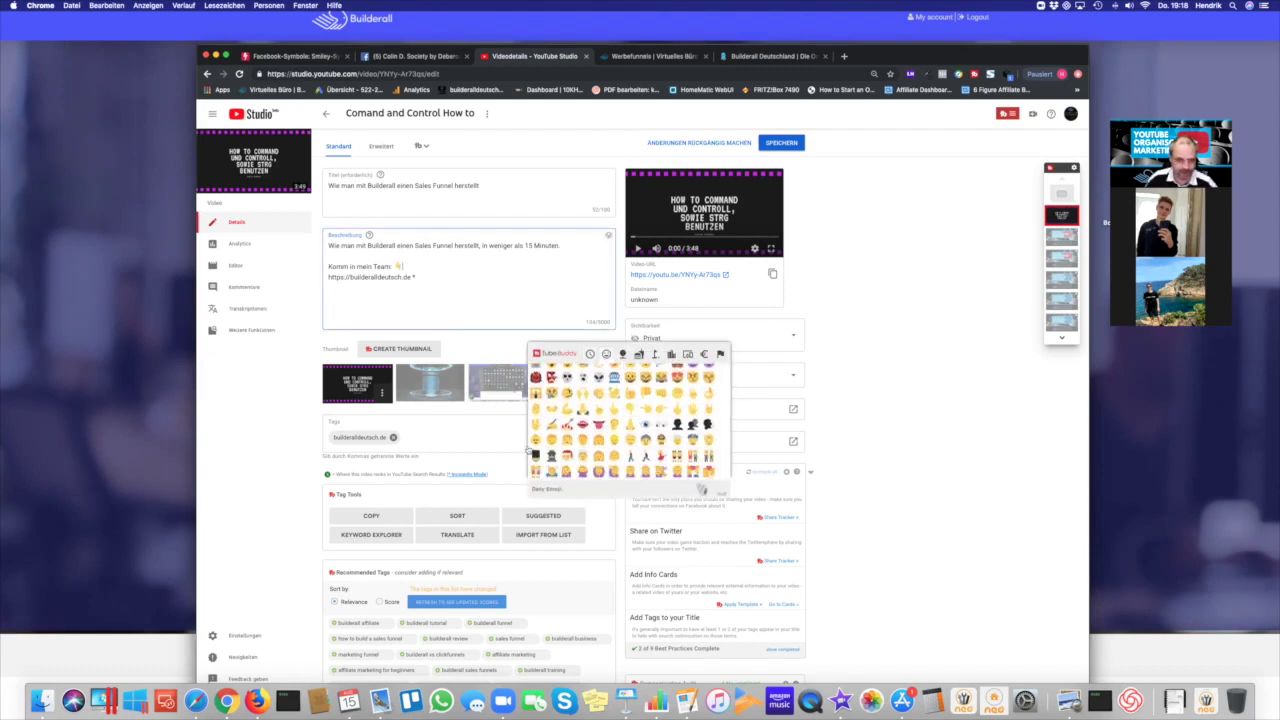
left_click(393, 310)
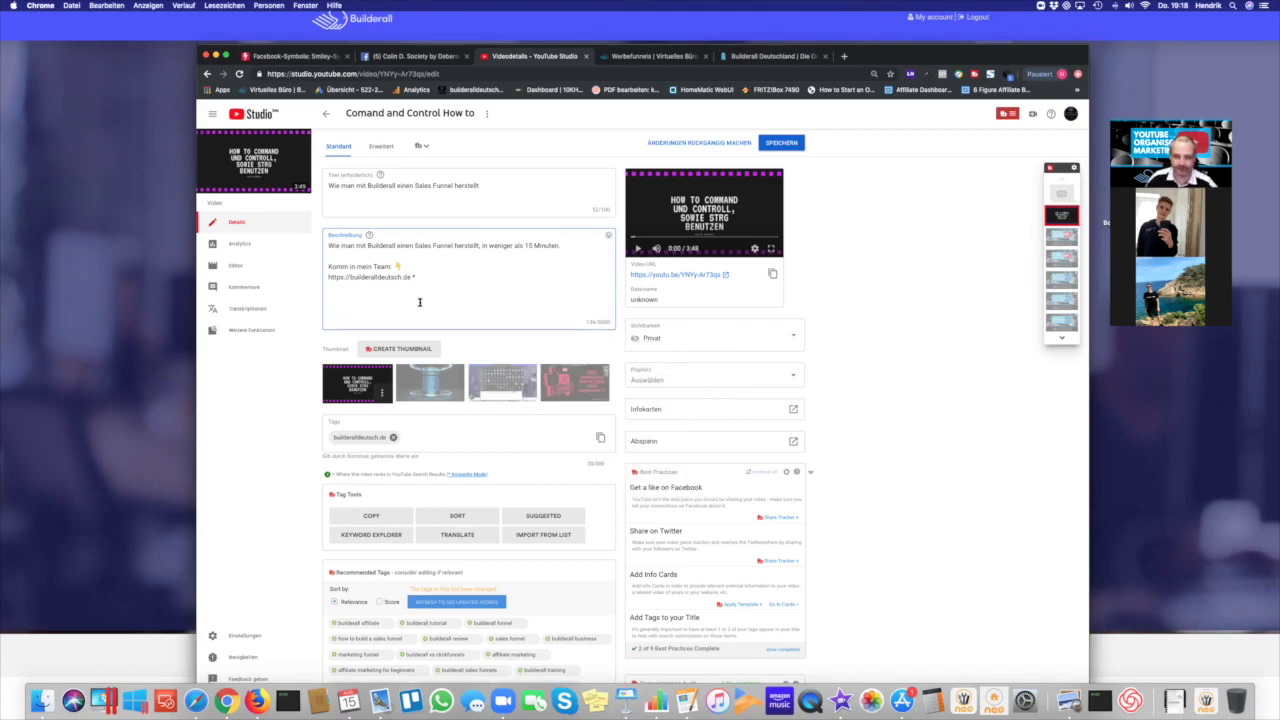
Add the sentence "In diesem Video zeige ich mit Builderall, wie man einen Sales Funnel herstellt" below the link, after a blank line
key("Return")
key("Return")
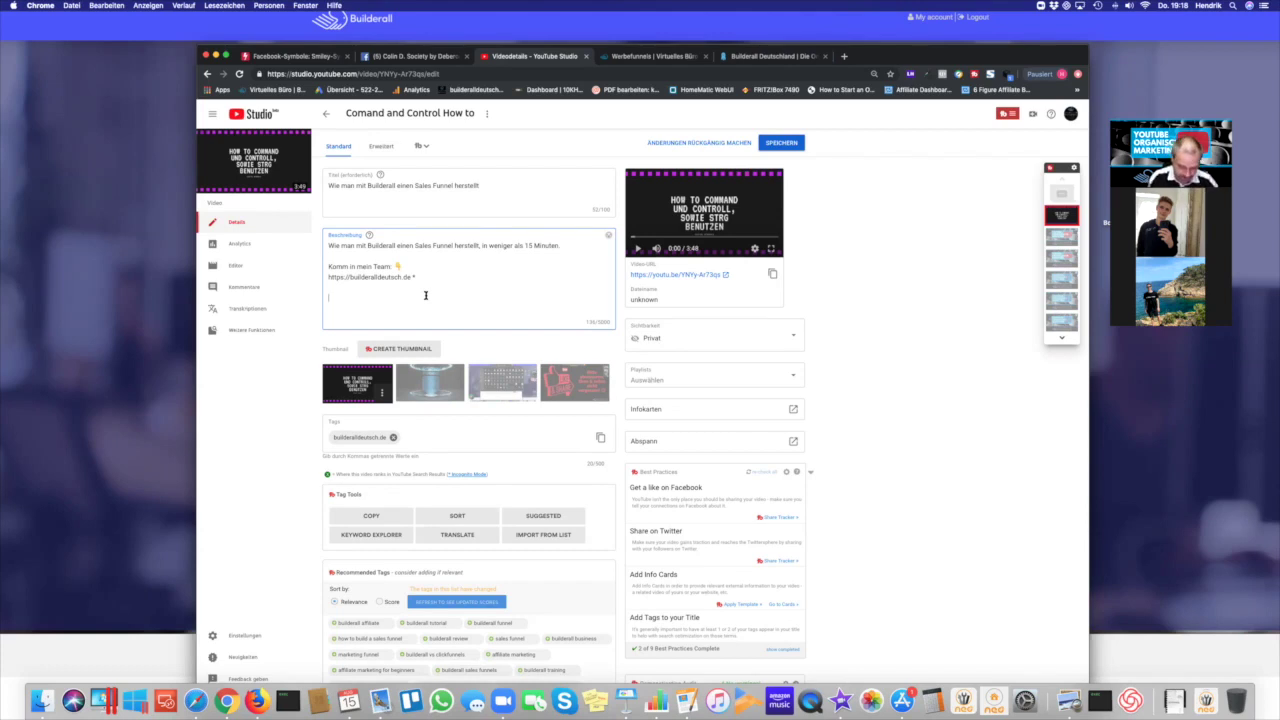
type("diesem Video ze")
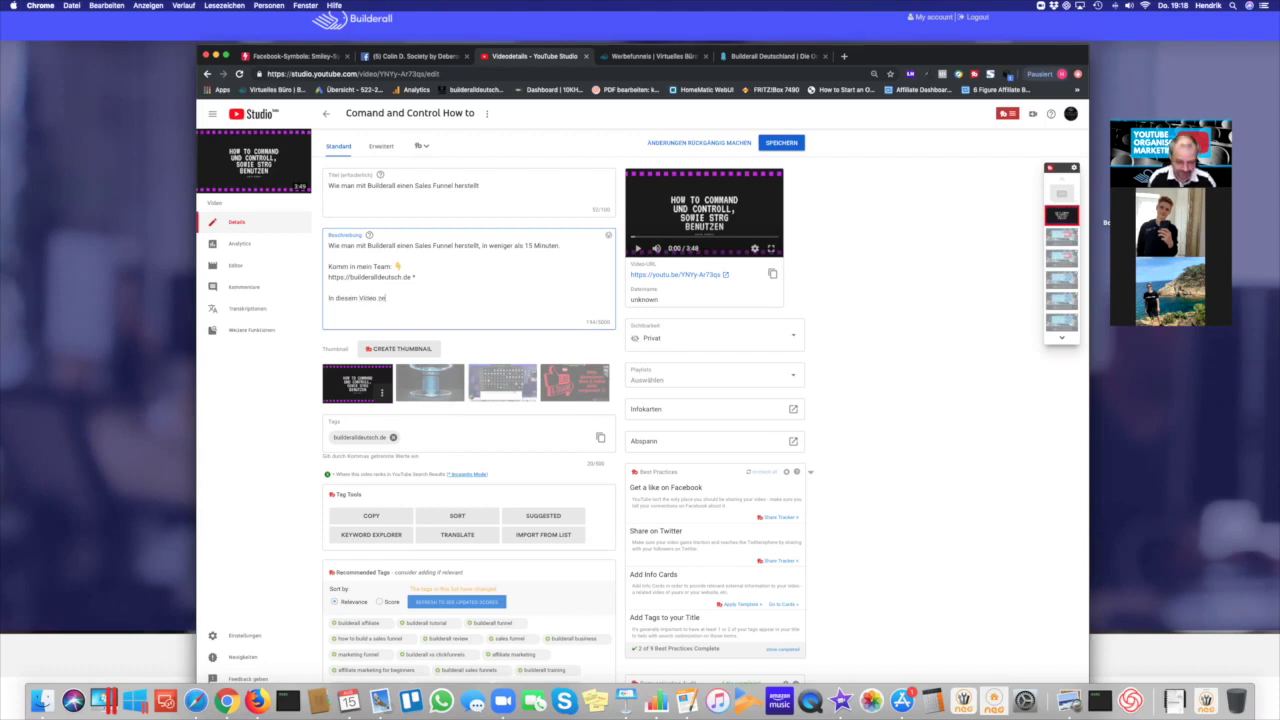
type("ige ich mit Builderall")
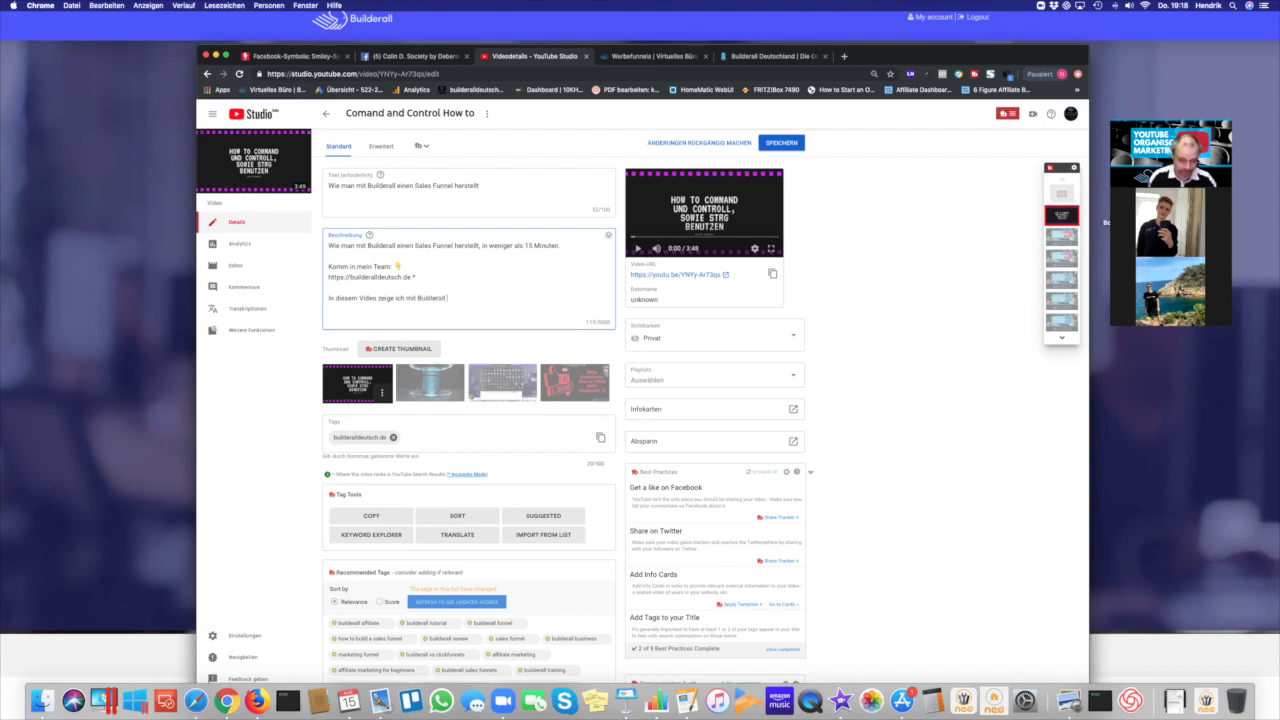
type(", wie ")
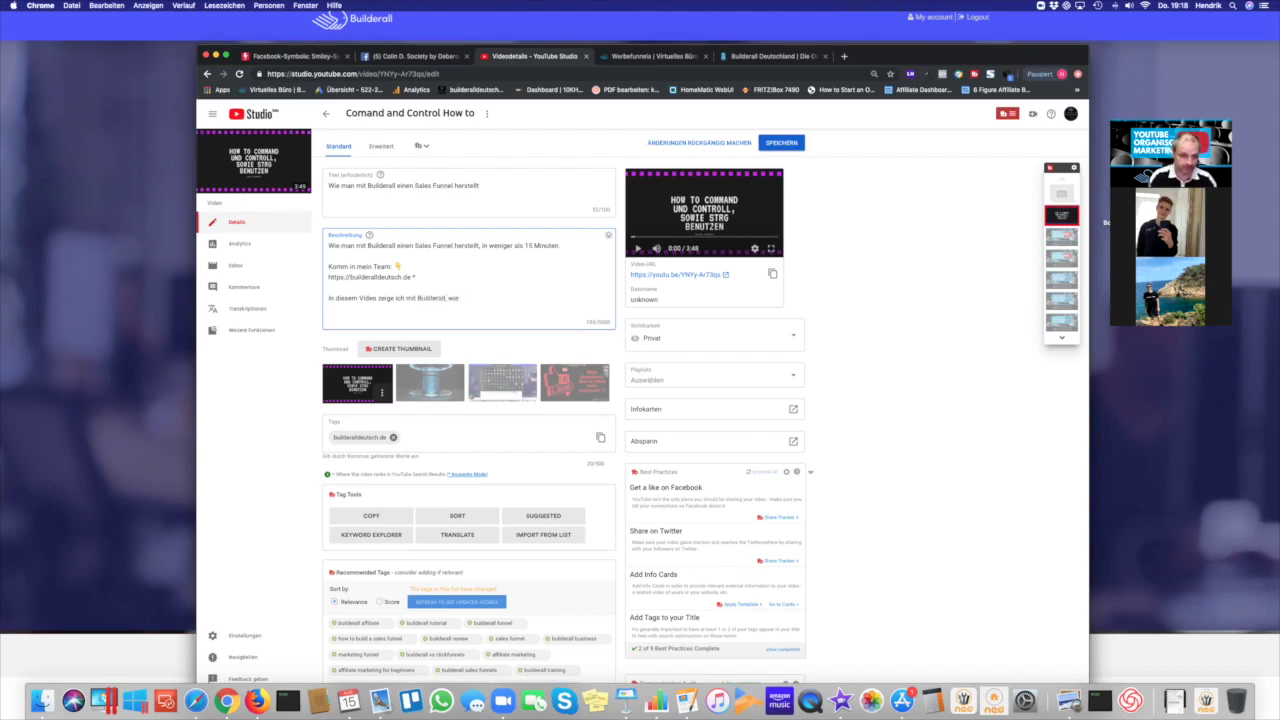
type("man einen Sales Funnel herstellt")
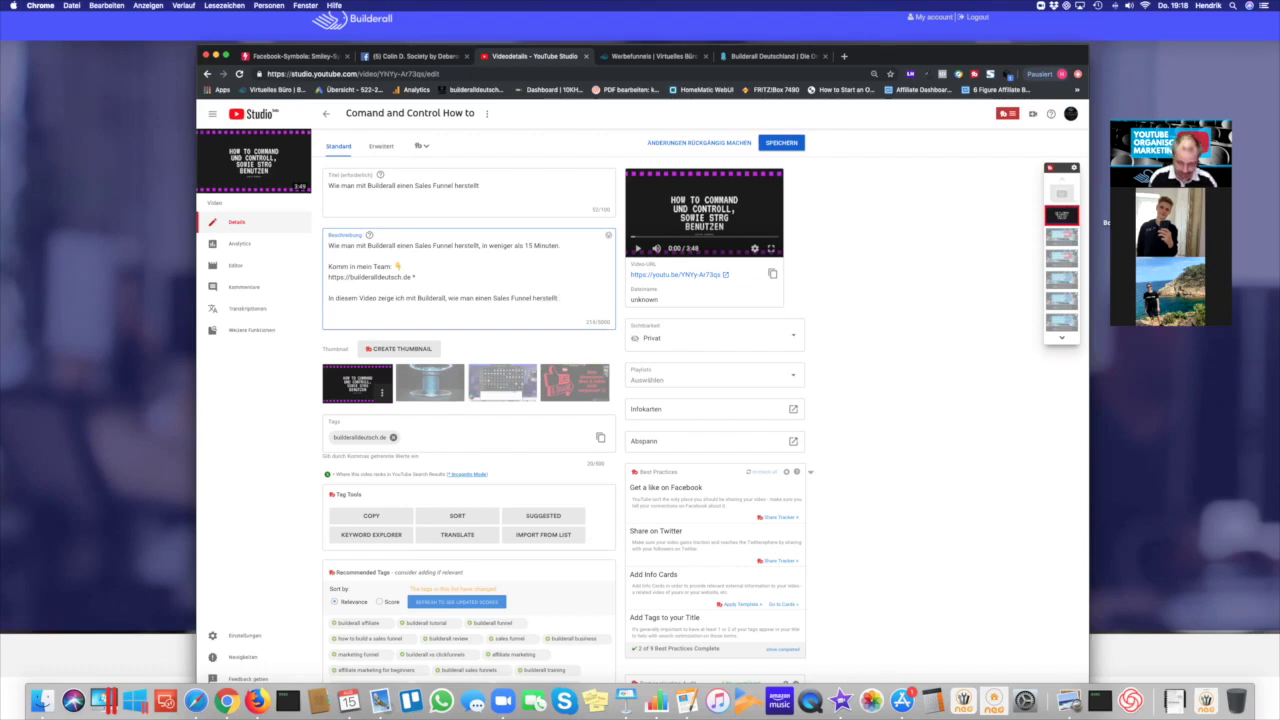
Continue the paragraph with "Wir durchlaufen dafür 3 einfache Schritte....." and start a new line below it
type(". Wi")
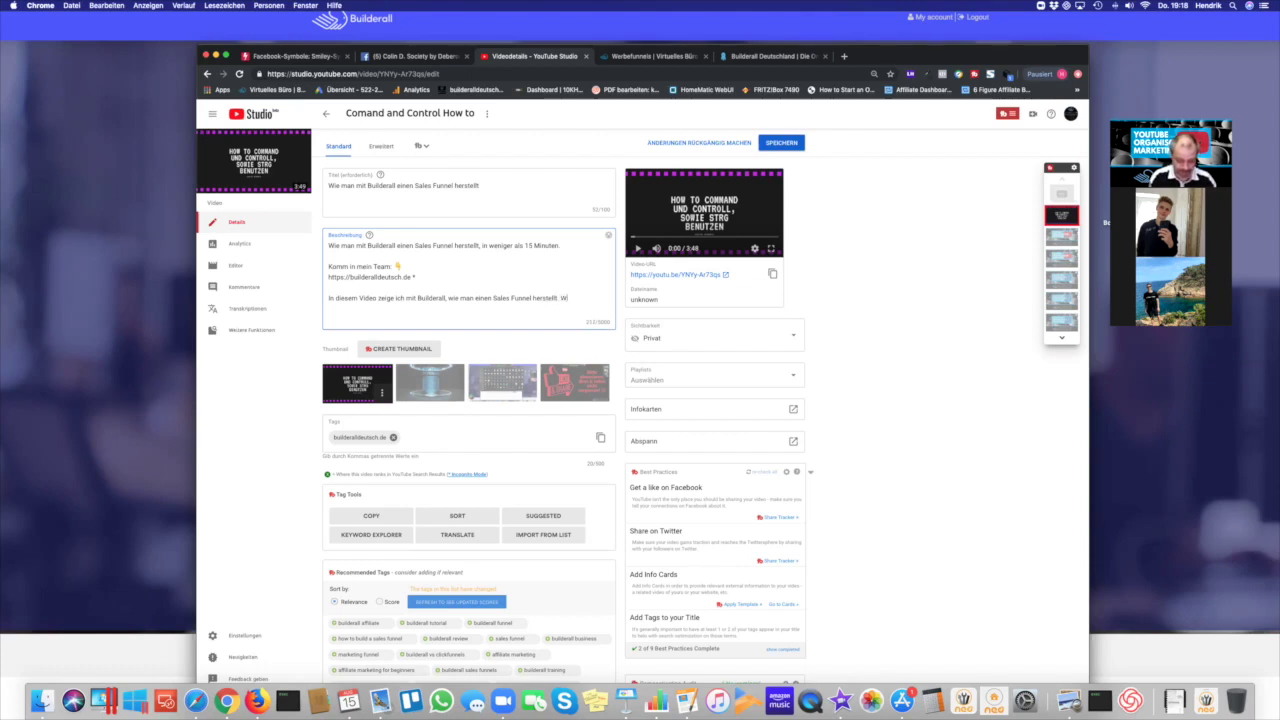
type("r durchlaufen d")
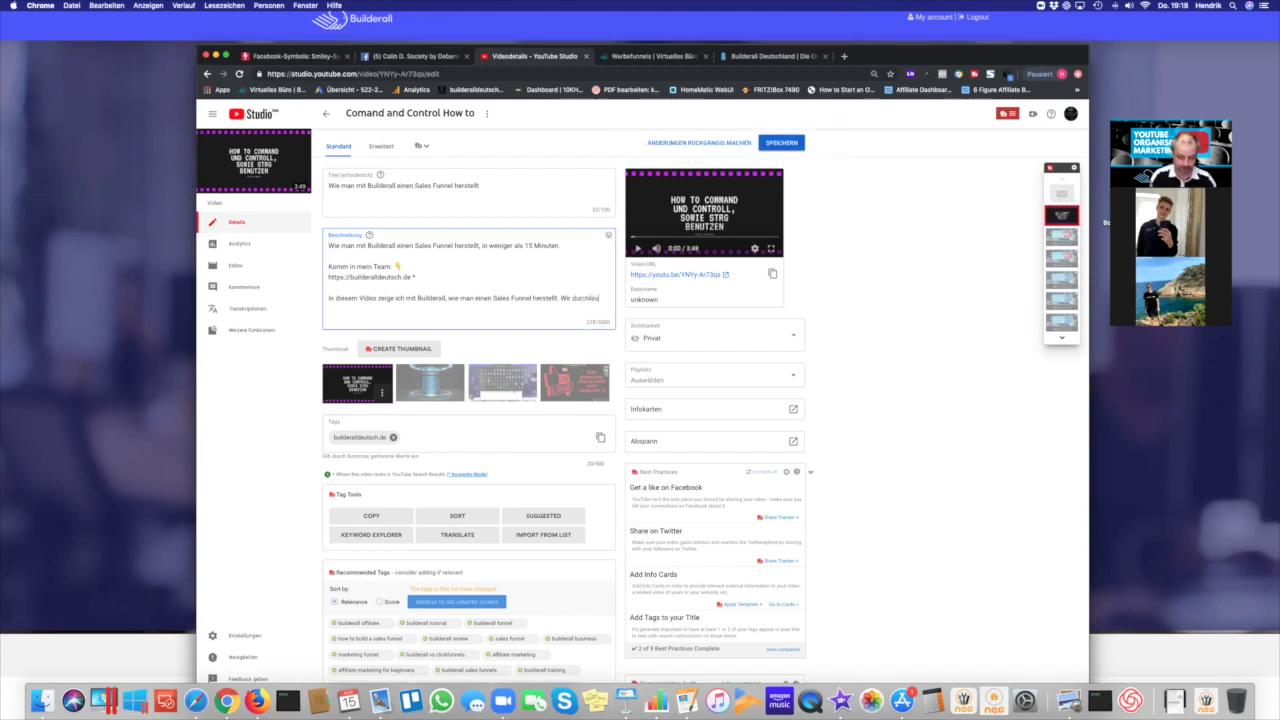
type("afür")
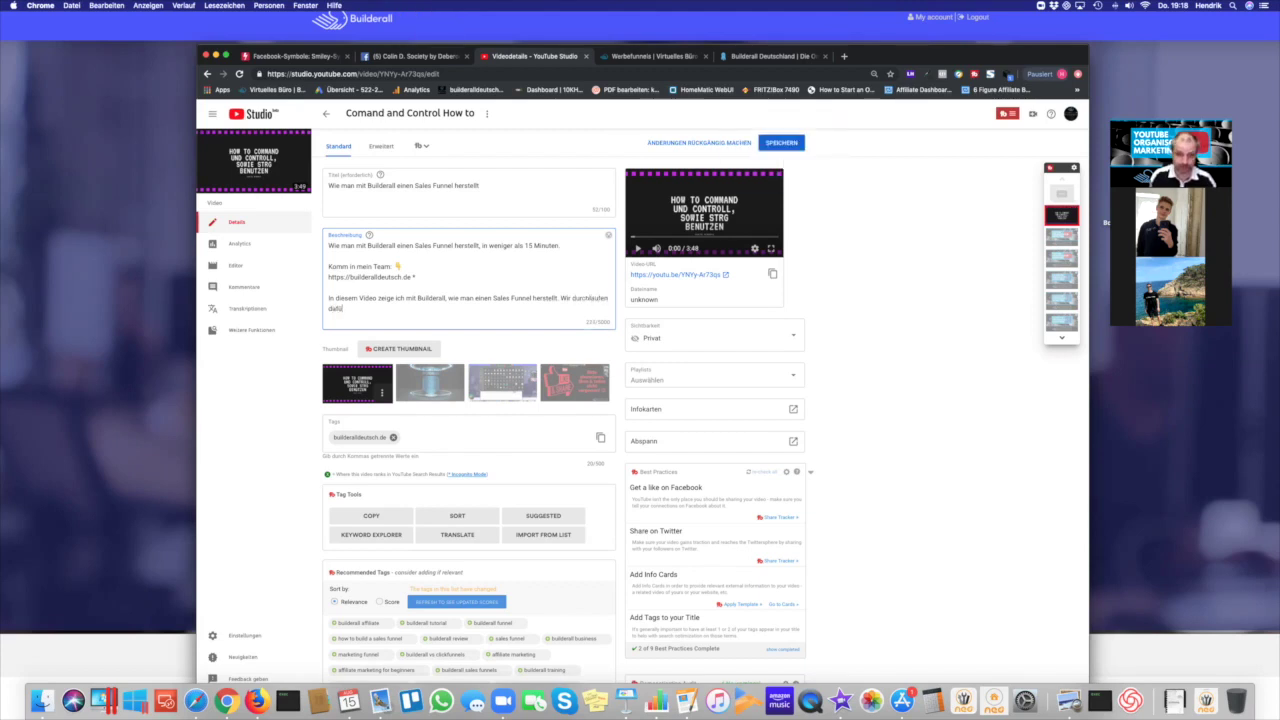
type(" 3 einfache Schritte")
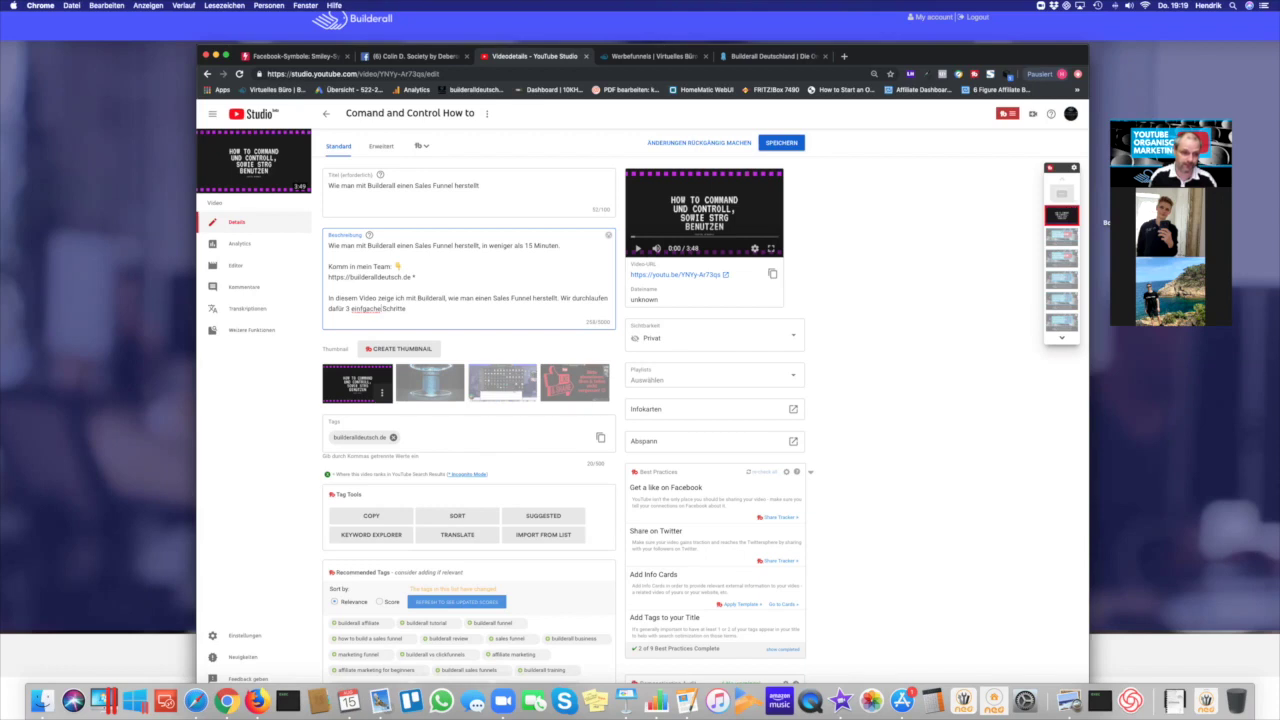
key("BackSpace")
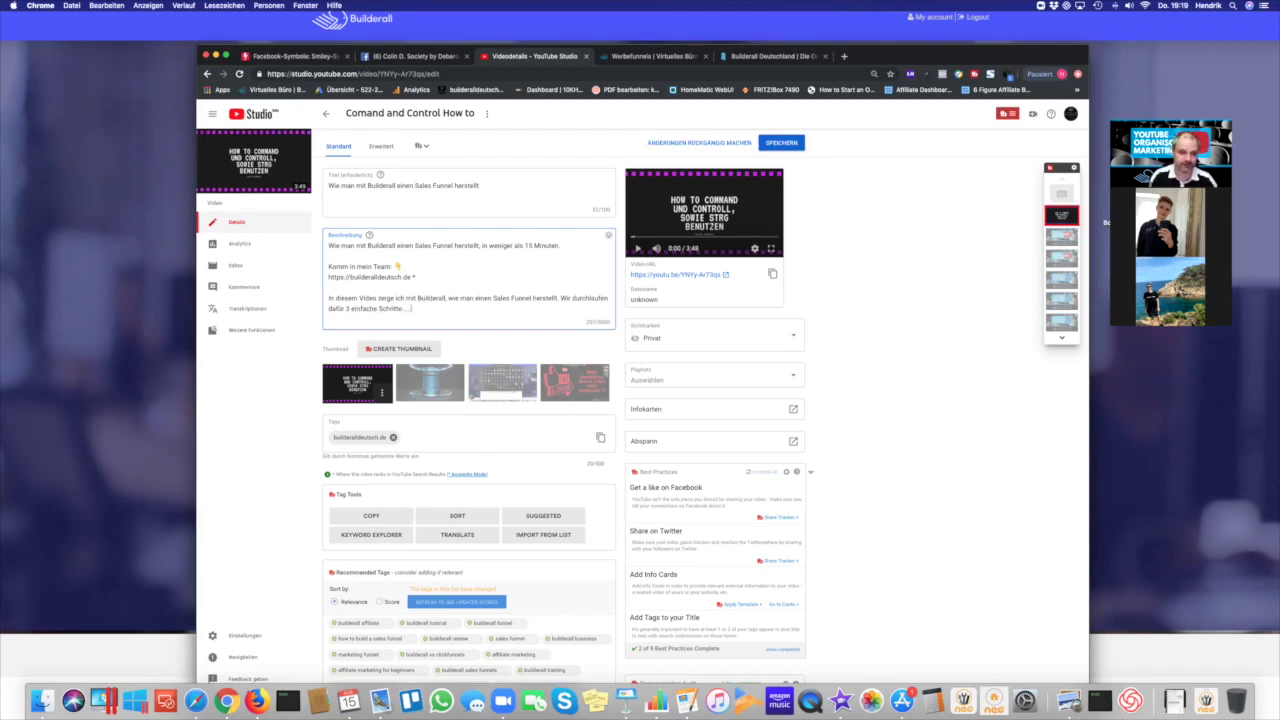
key("Return")
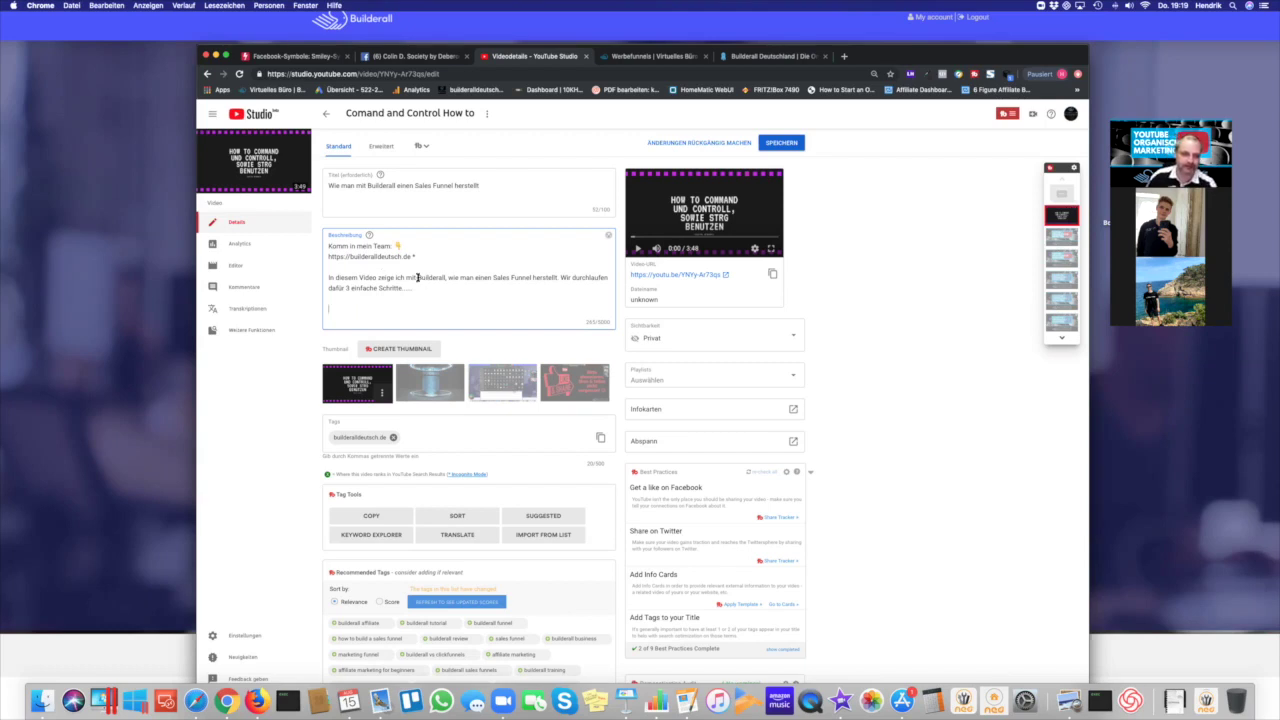
Highlight the keywords "Builderall" and "Sales Funnel" in the description's new paragraph
double_click(422, 277)
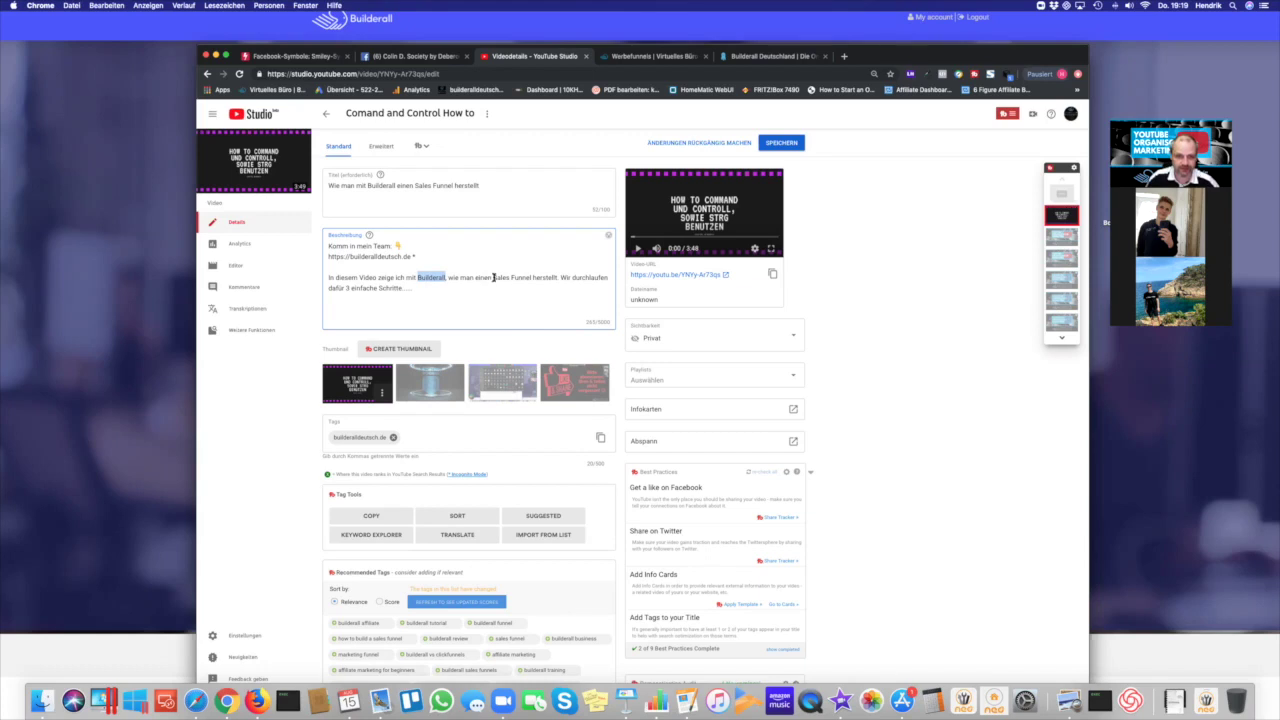
left_click_drag(493, 277, 534, 278)
left_click(491, 277)
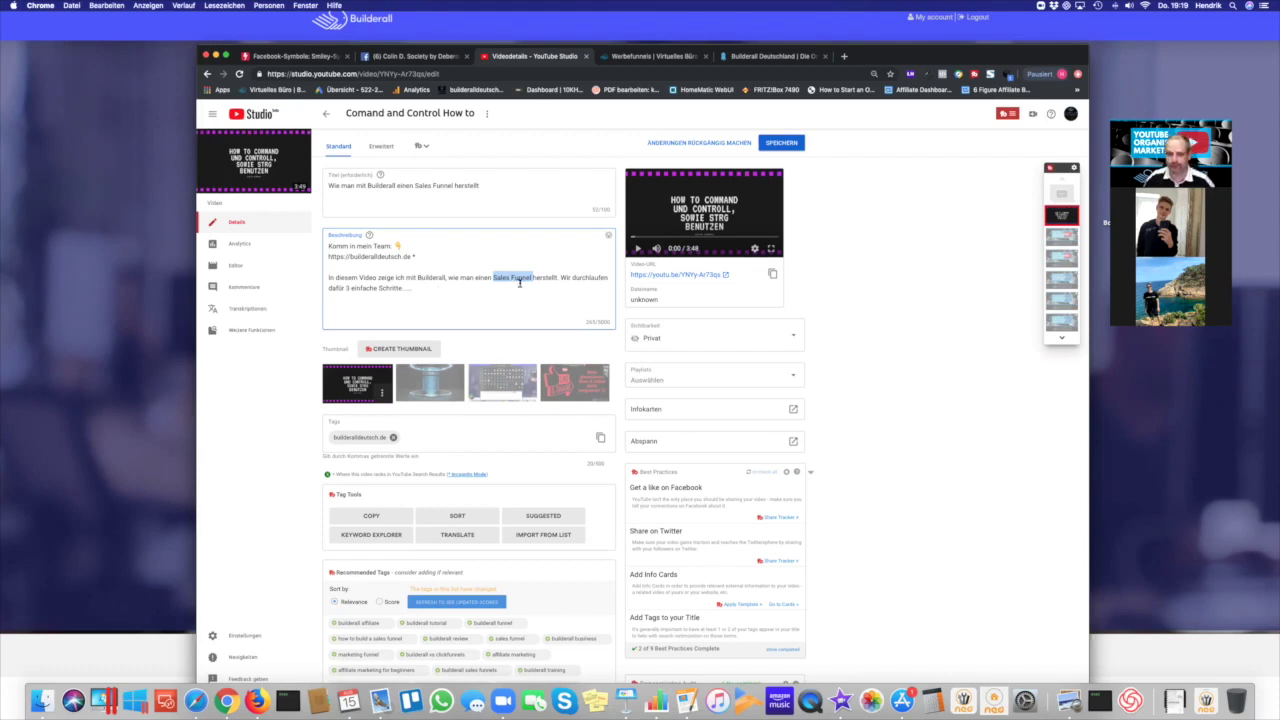
Add the opening line "Wie man mit Builderall einen Sales Funnel herstellt, in weniger als 15 Minuten." above the team call to action in the description
type("Wie man mit Builderall einen Sales Funnel herstellt, in weniger als 15 Minuten.")
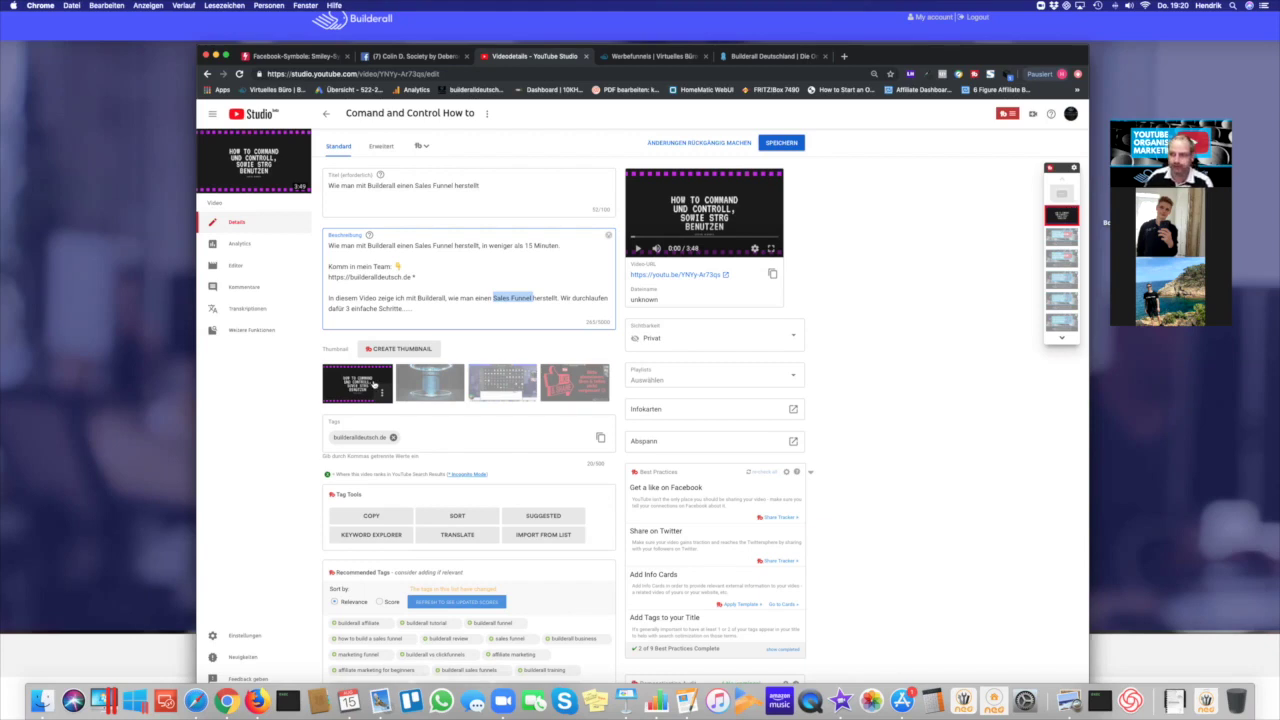
scroll(466, 317, "down", 1)
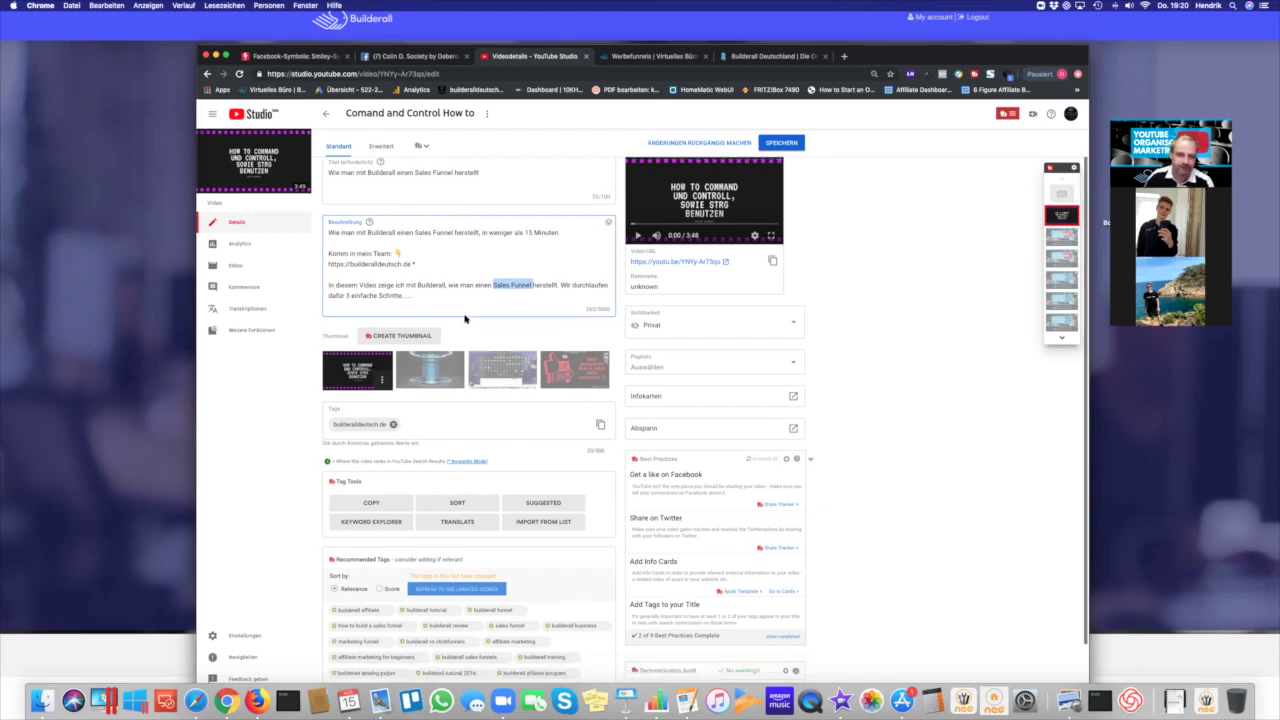
Add several placeholder lines of "..." below the description's summary paragraph, followed by a blank line
left_click(421, 303)
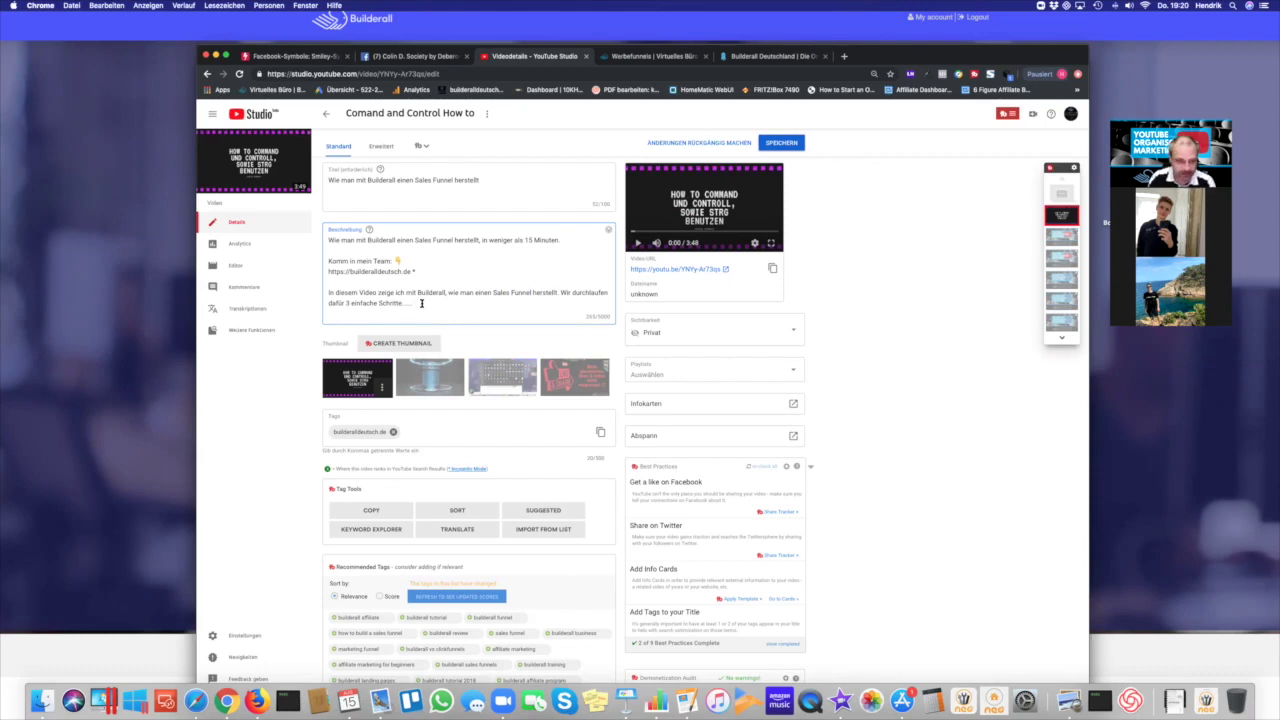
key("Return")
key("Return")
key("Return")
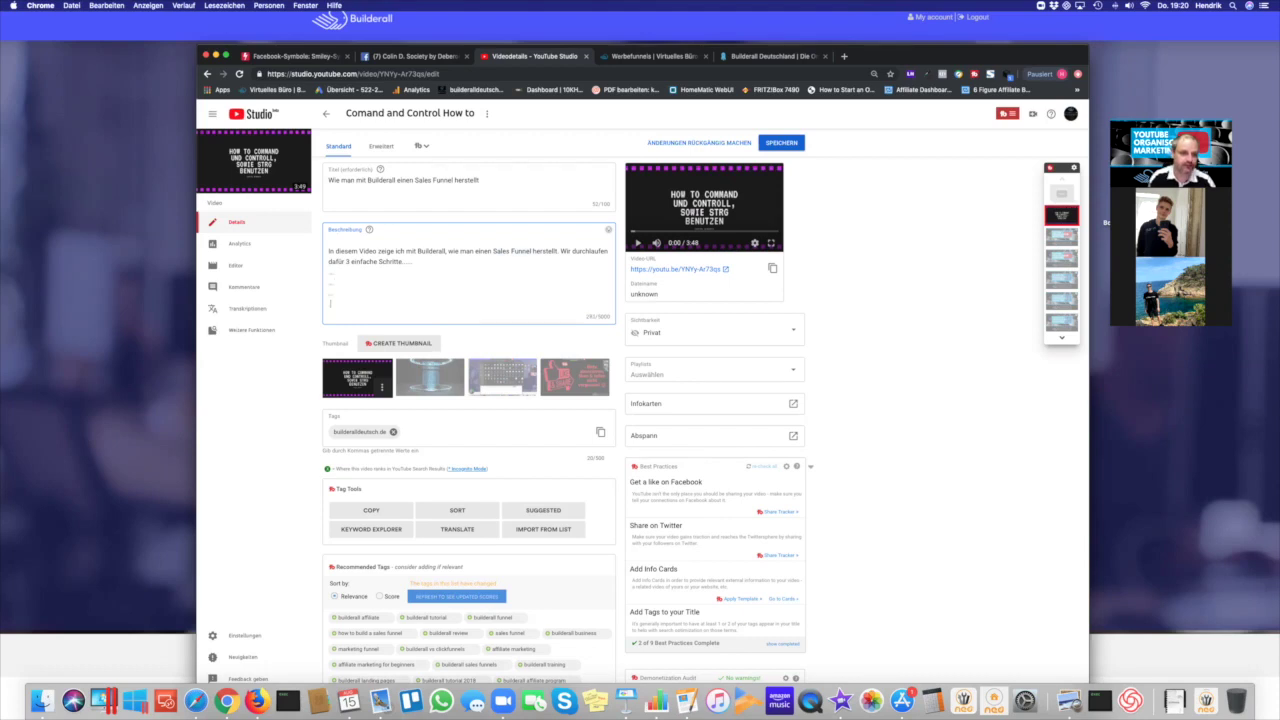
key("Return")
key("Return")
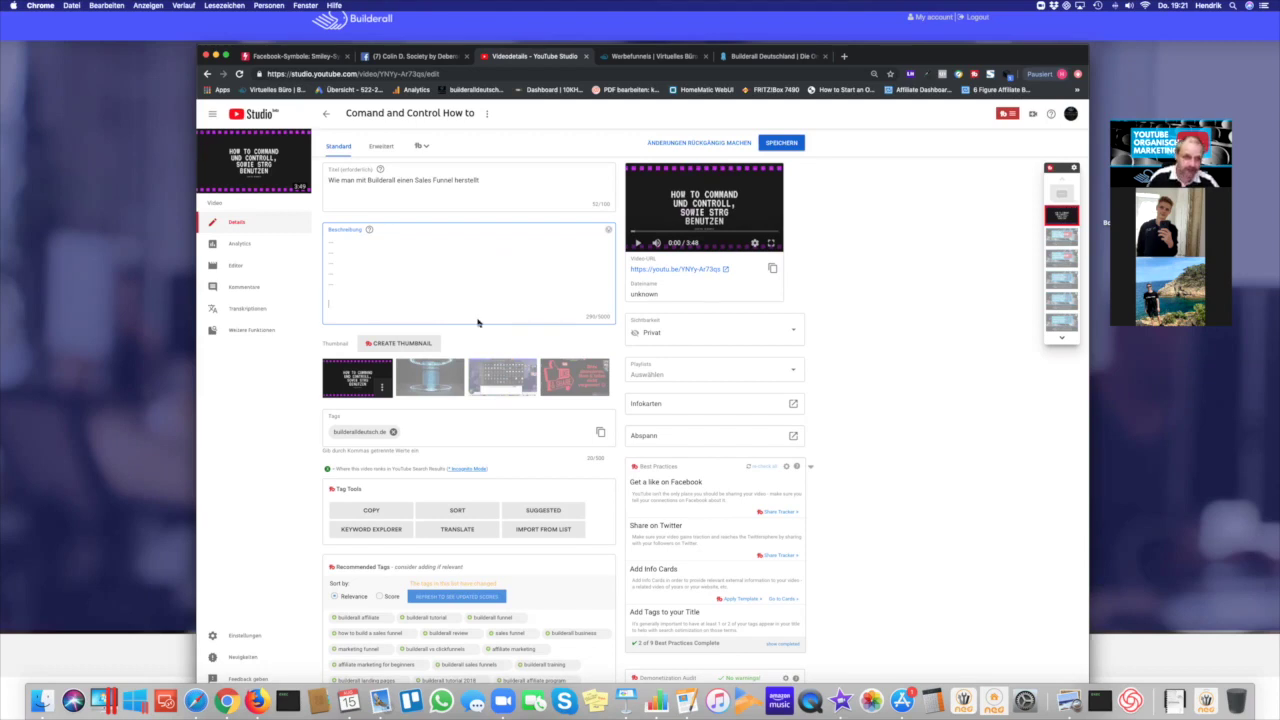
Enter the placeholder line "VERLINKUNG DER ANDEREN VIDEOS" at the end of the description and start a new line
scroll(433, 284, "up", 1)
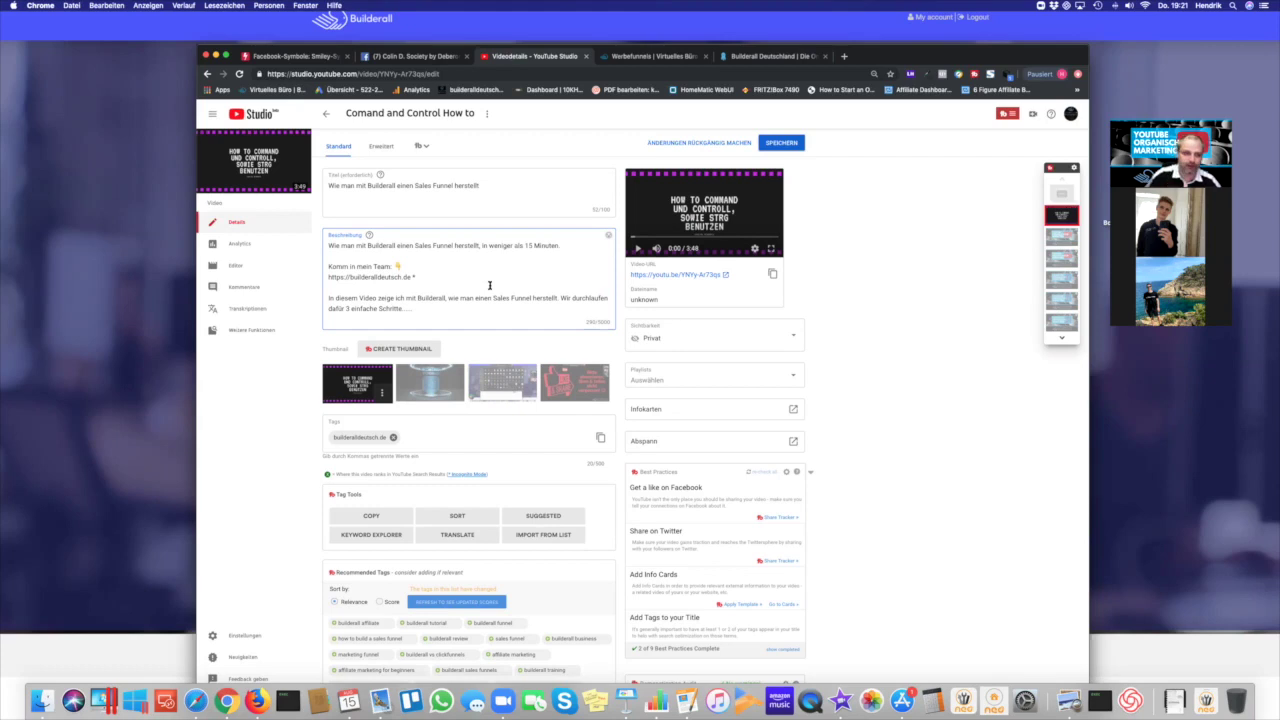
type(".")
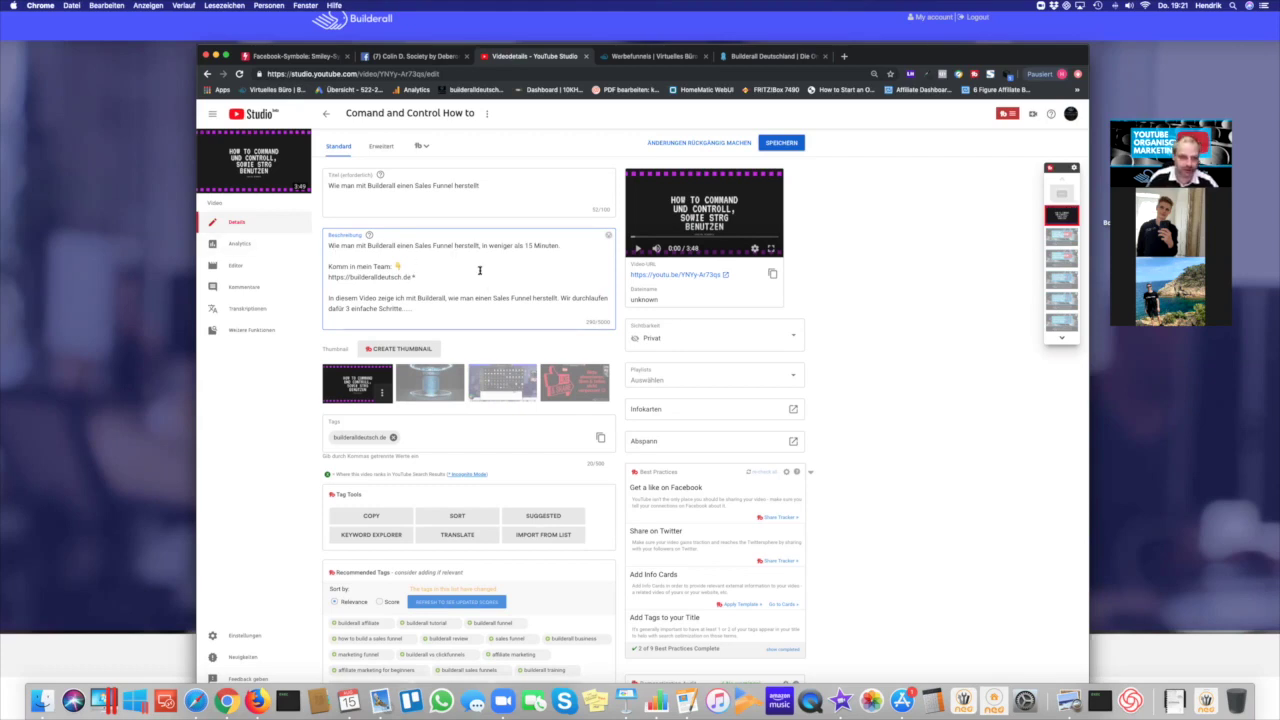
scroll(479, 270, "down", 2)
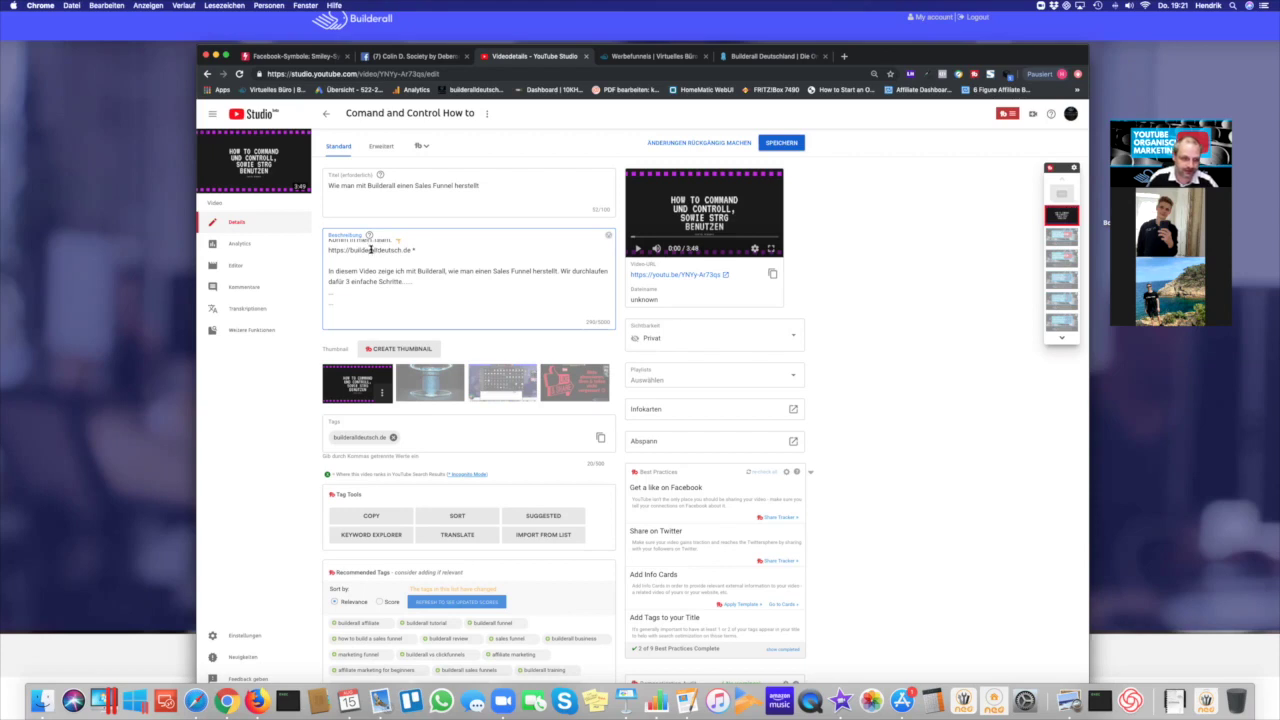
scroll(475, 272, "down", 1)
scroll(475, 272, "down", 1)
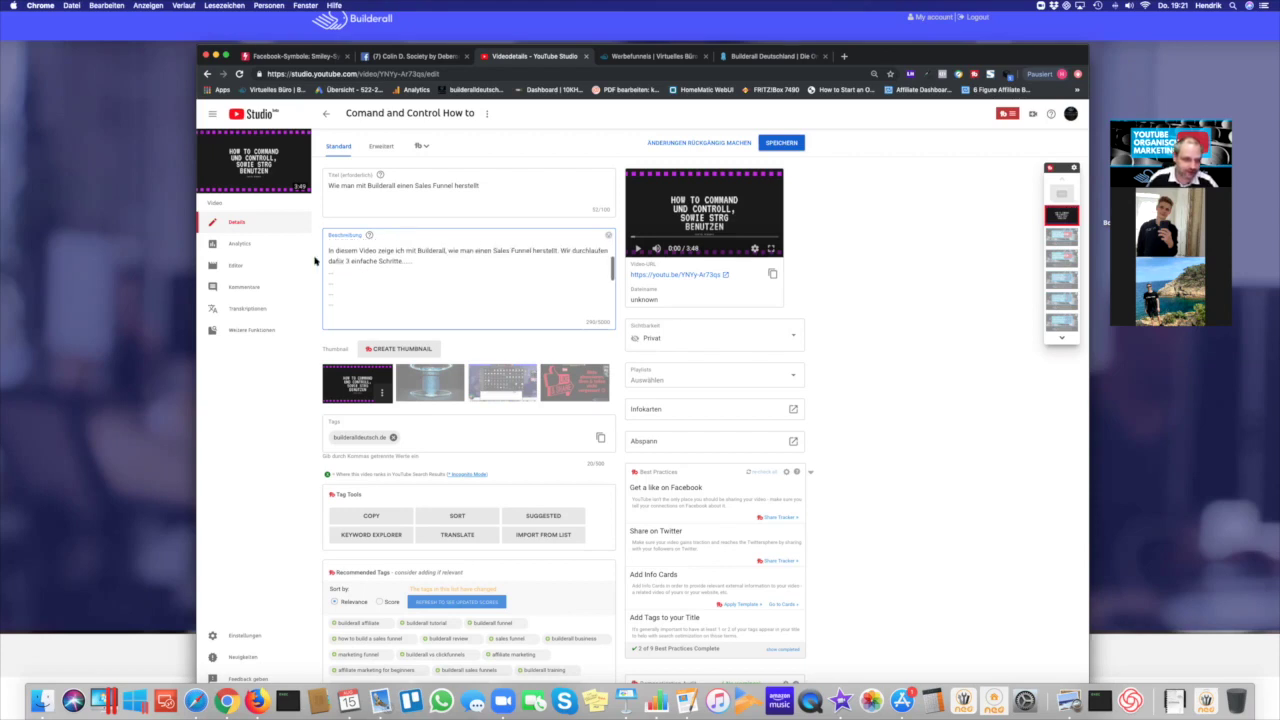
scroll(411, 299, "down", 2)
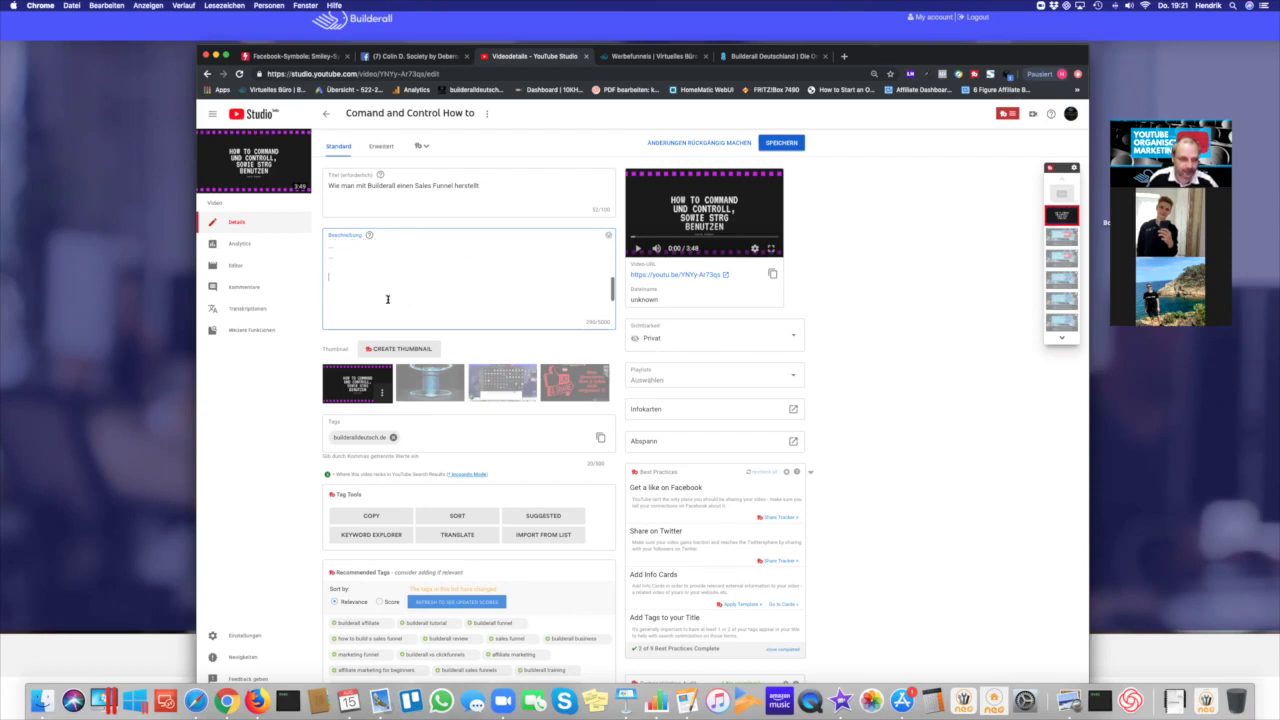
left_click(332, 279)
type("Ver")
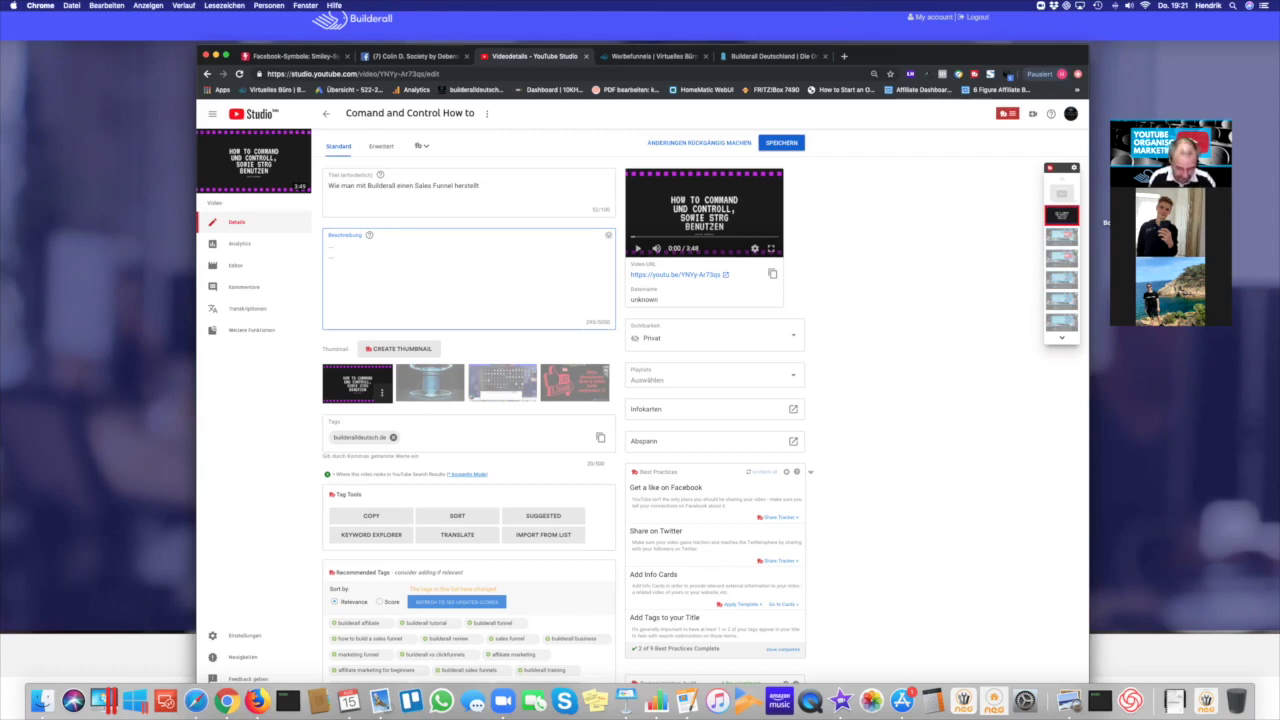
type("ERLINKUNG DER AND")
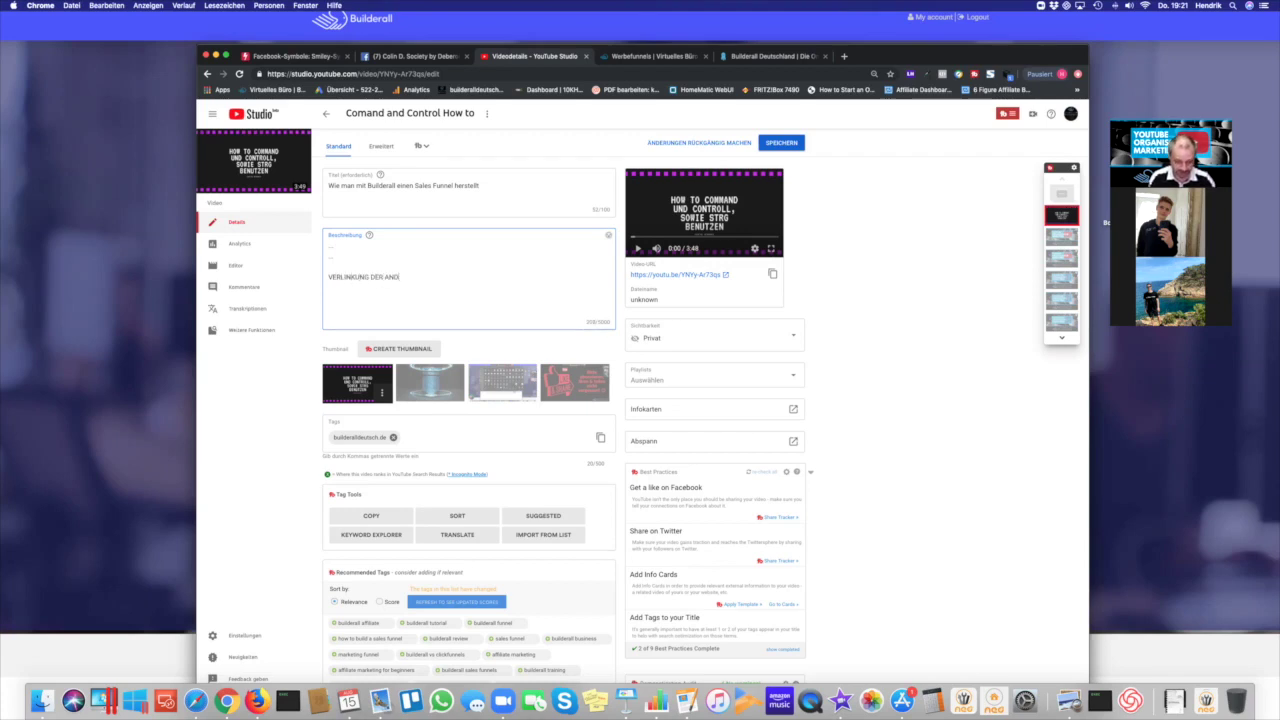
type("EREN VIDEOS")
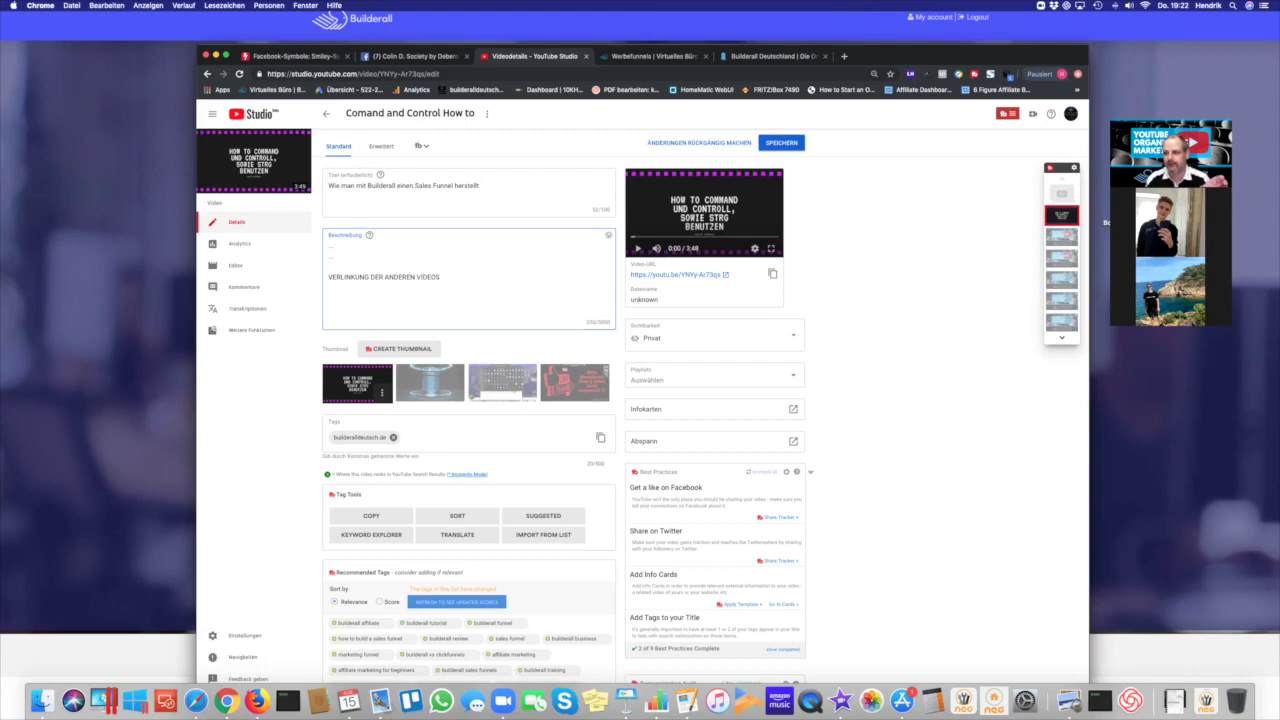
key("Return")
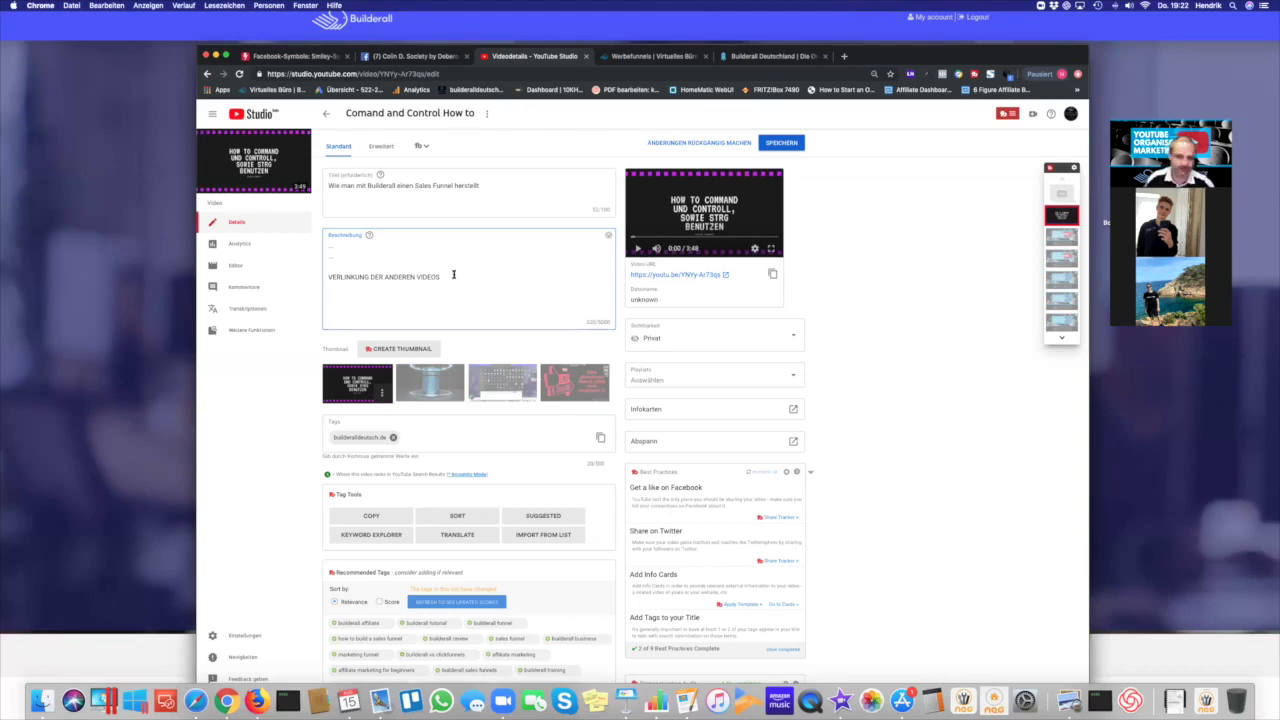
Duplicate the line "VERLINKUNG DER ANDEREN VIDEOS" twice directly below itself, leaving an empty line after the copies
left_click_drag(445, 277, 320, 280)
key("super+c")
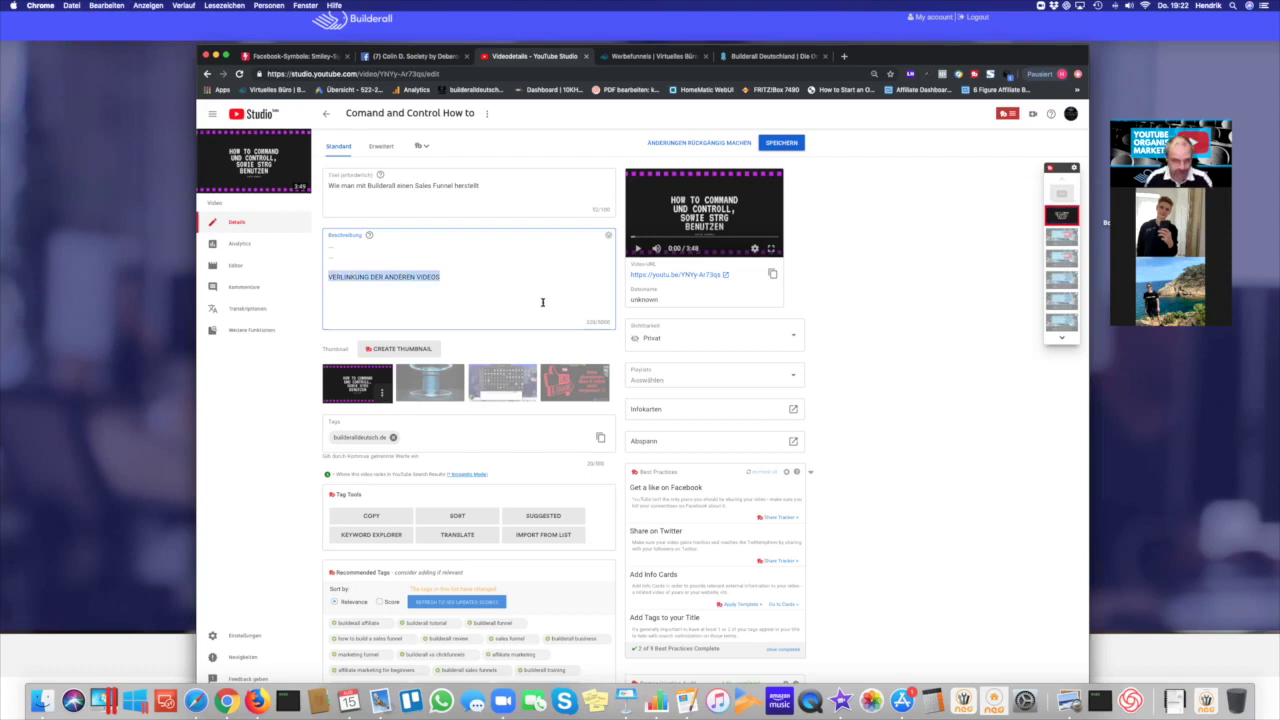
key("Down")
key("super+v")
key("Return")
key("super+v")
key("Return")
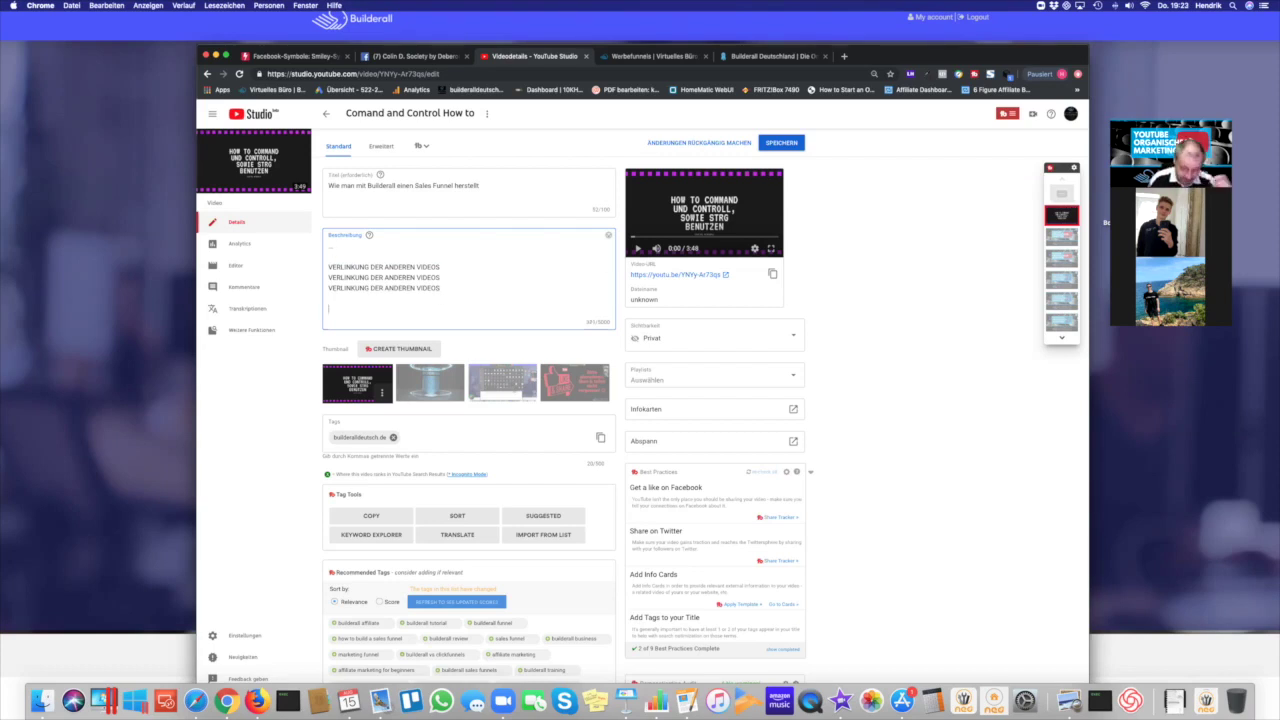
key("Return")
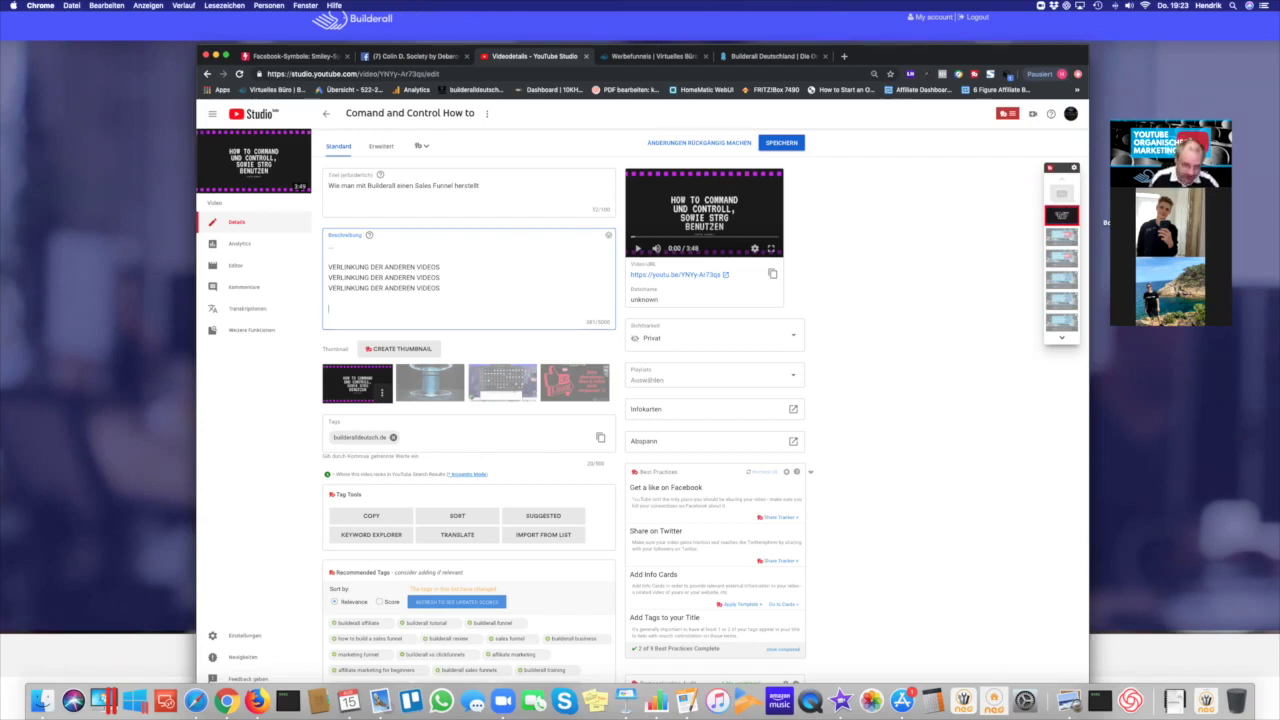
Insert a separator line of dashes between the opening sentence and "Komm in mein Team:" in the description
scroll(391, 300, "up", 5)
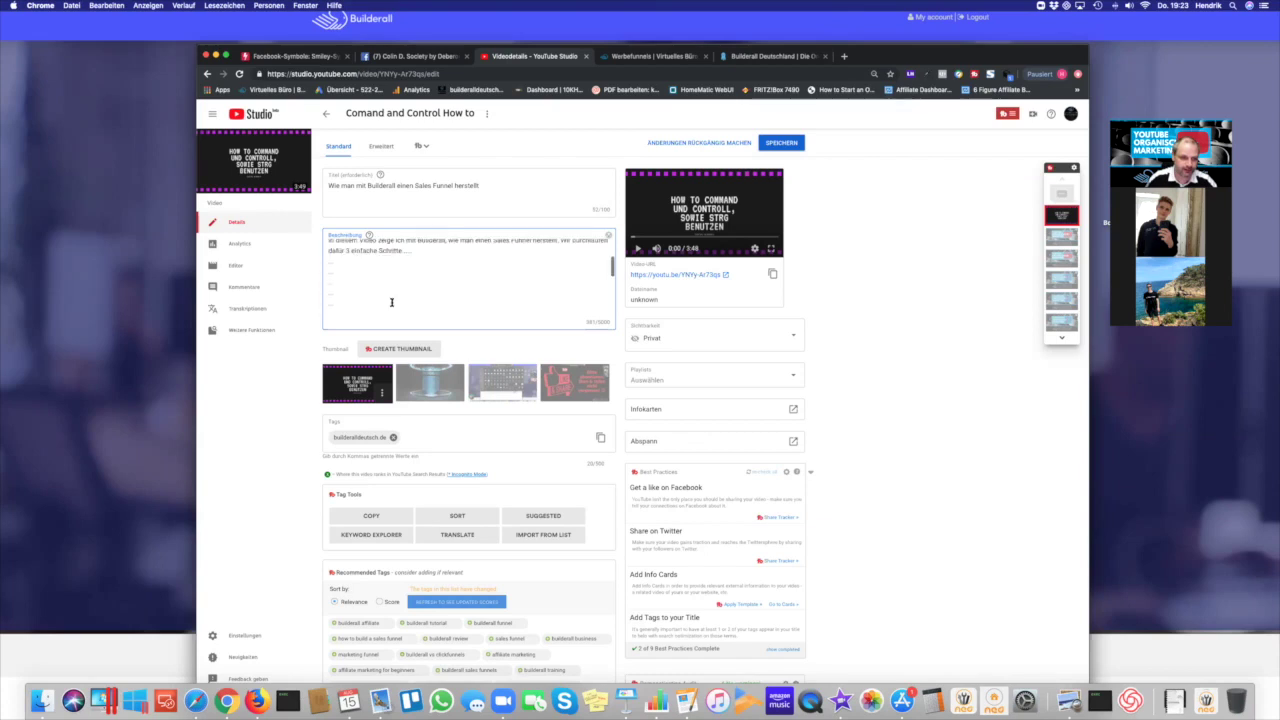
scroll(391, 300, "up", 1)
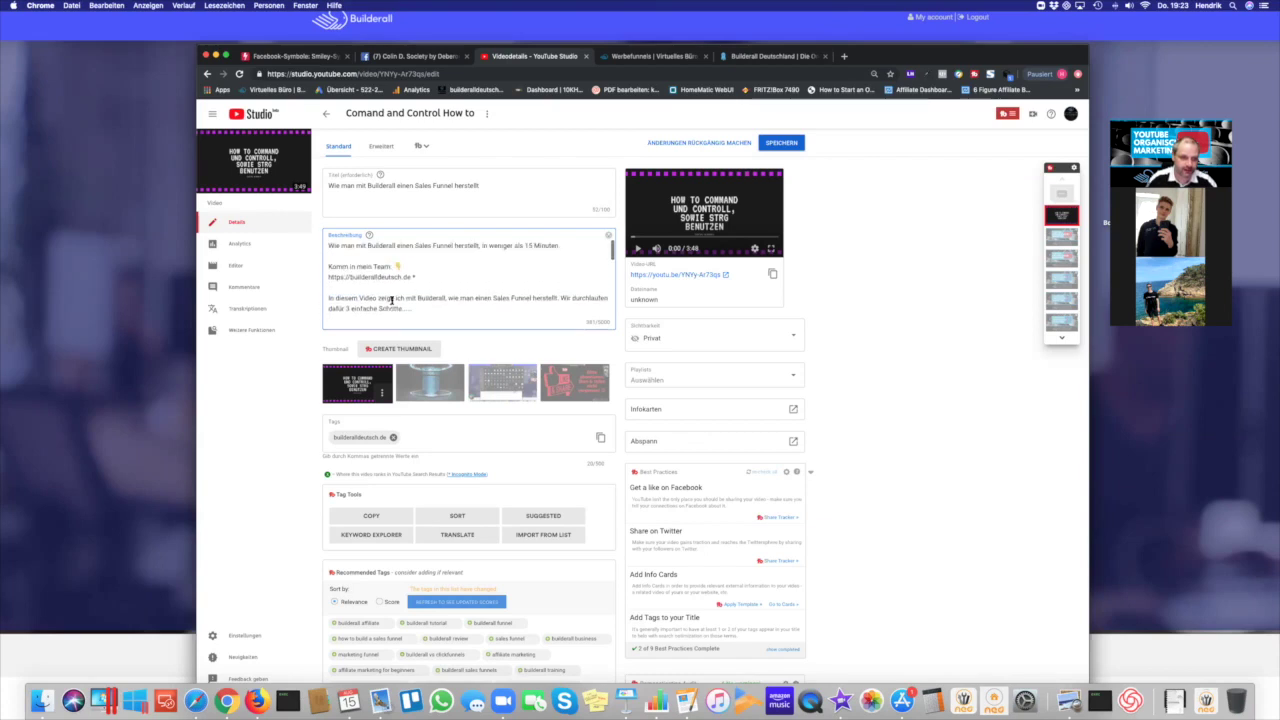
left_click(330, 255)
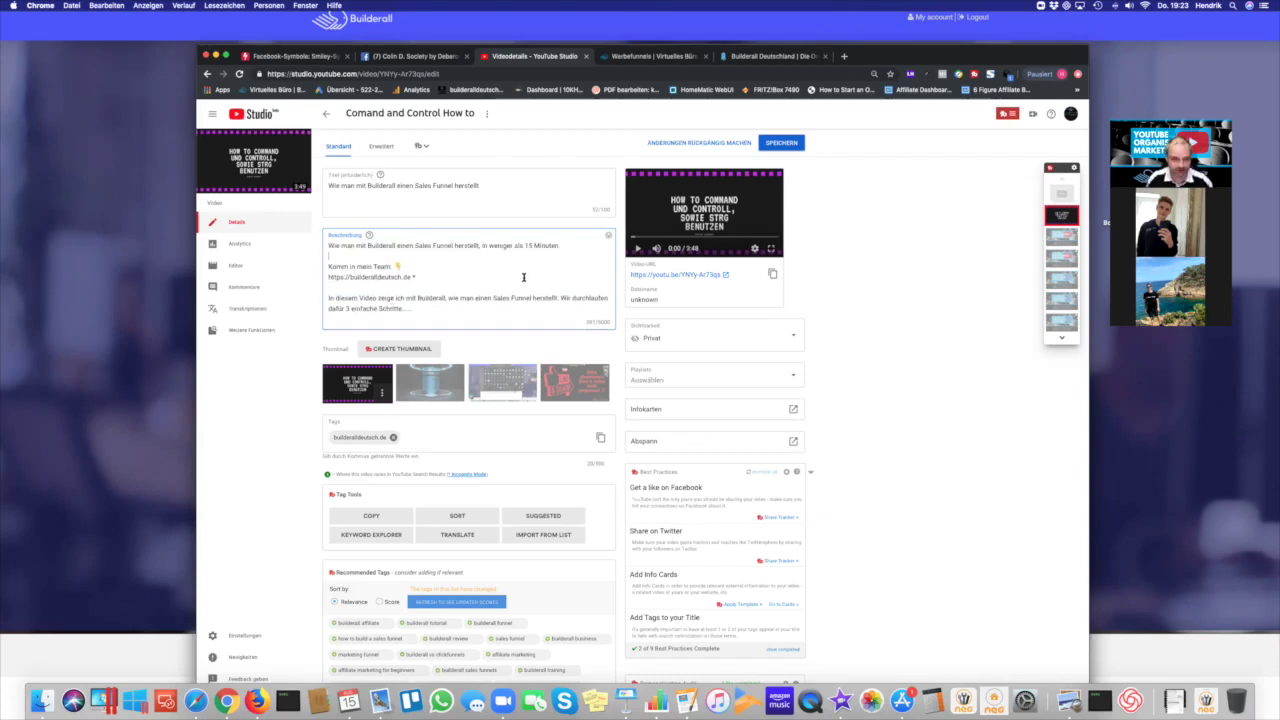
type("---")
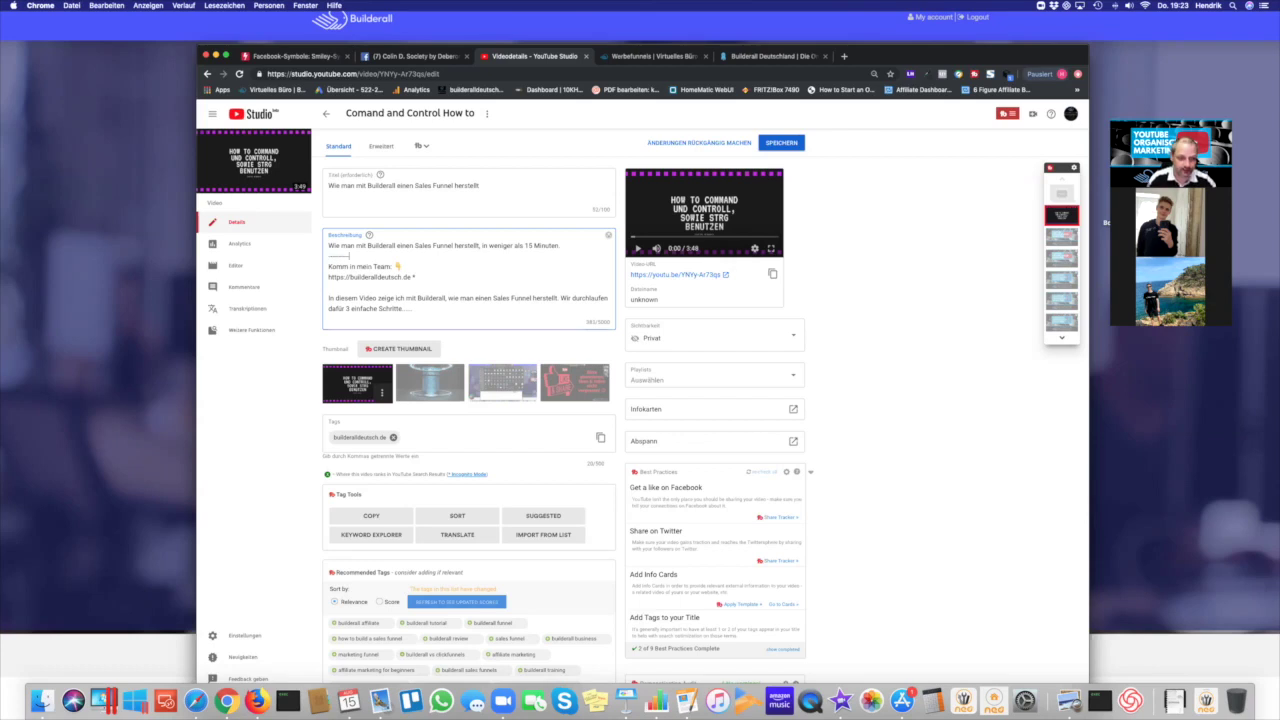
type("--------------------------------")
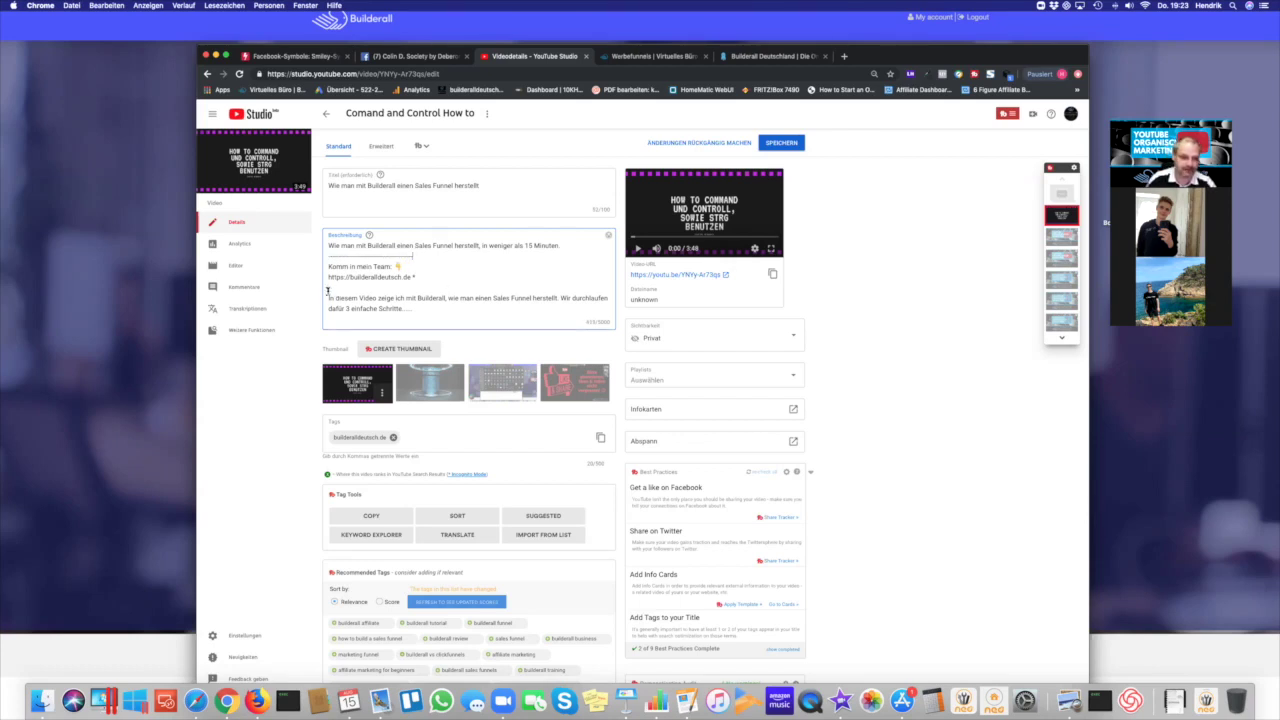
Insert a matching dashed separator line directly below the Builderall affiliate link in the description
left_click(327, 290)
type("--------------")
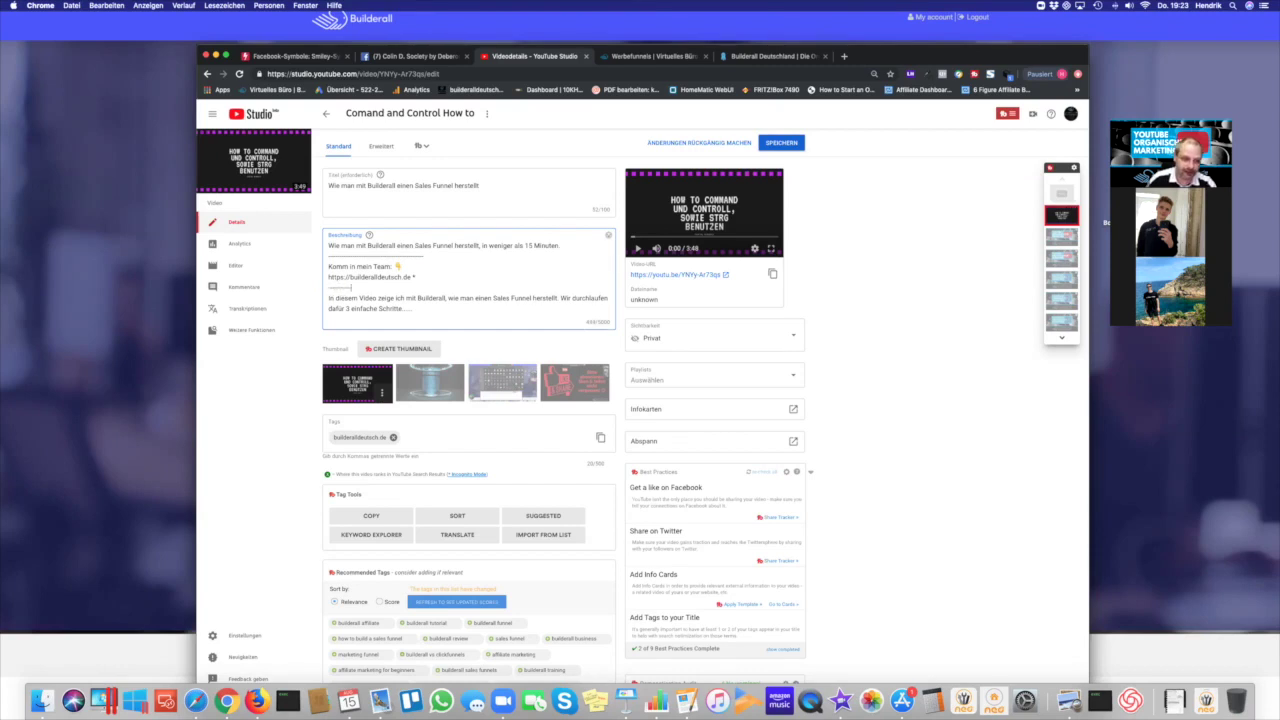
type("---")
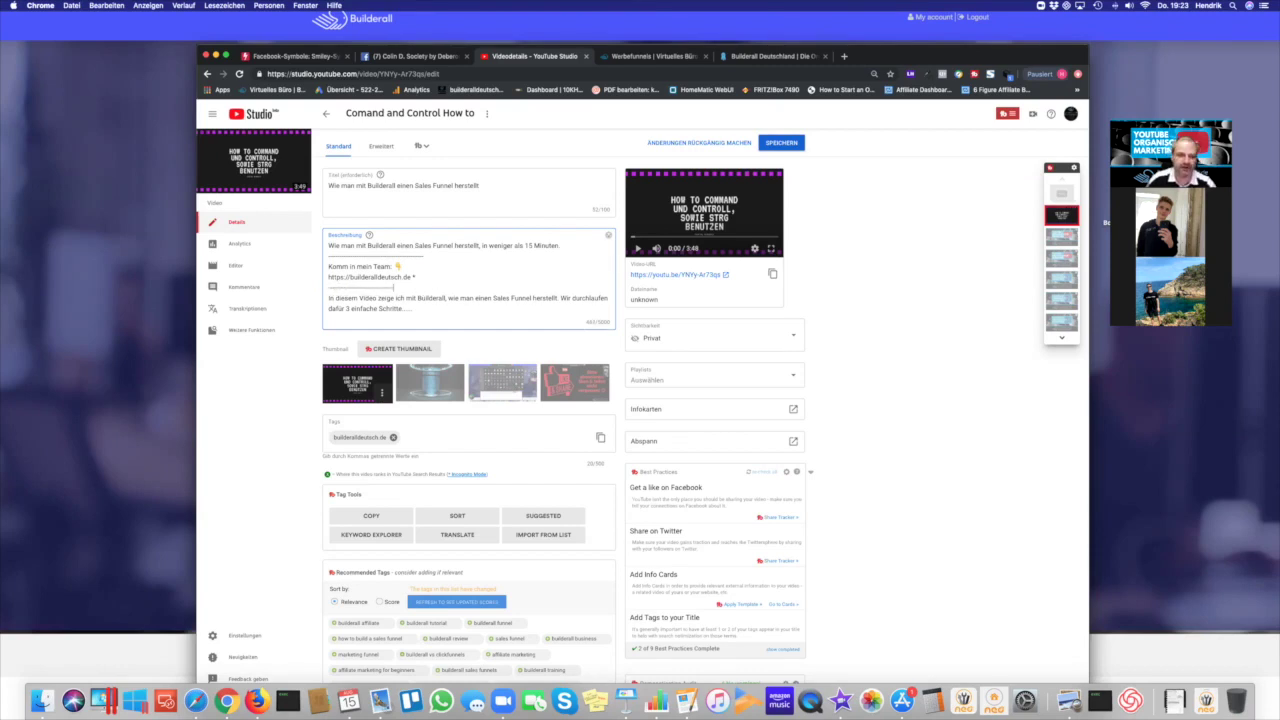
type("------")
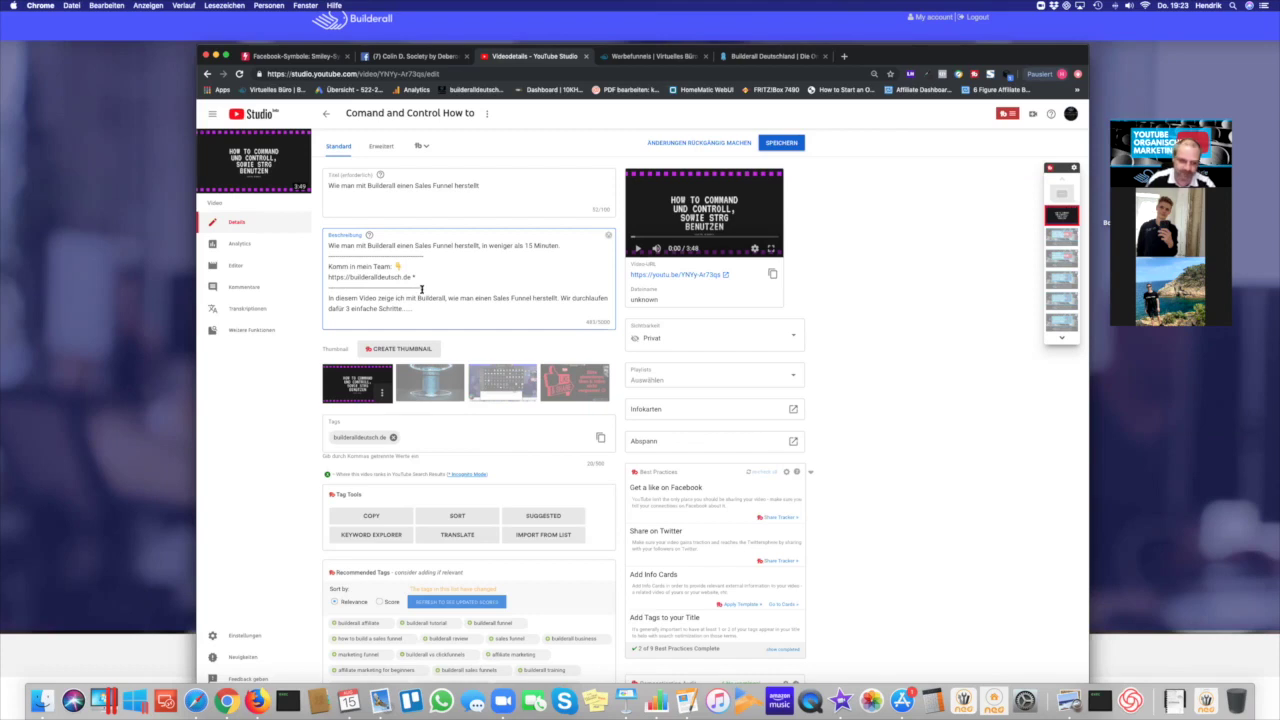
type("-")
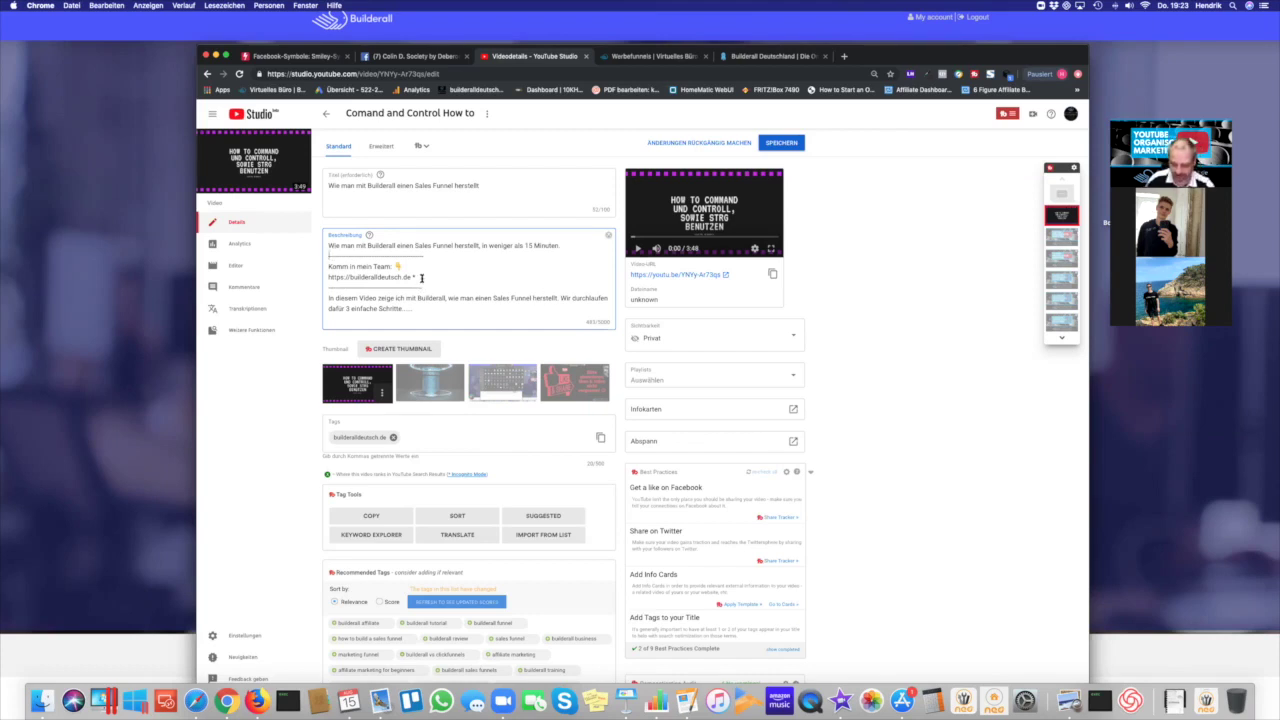
Add a blank line between the lower dashed separator and the summary paragraph, keeping the upper separator directly under the opening sentence
key("Return")
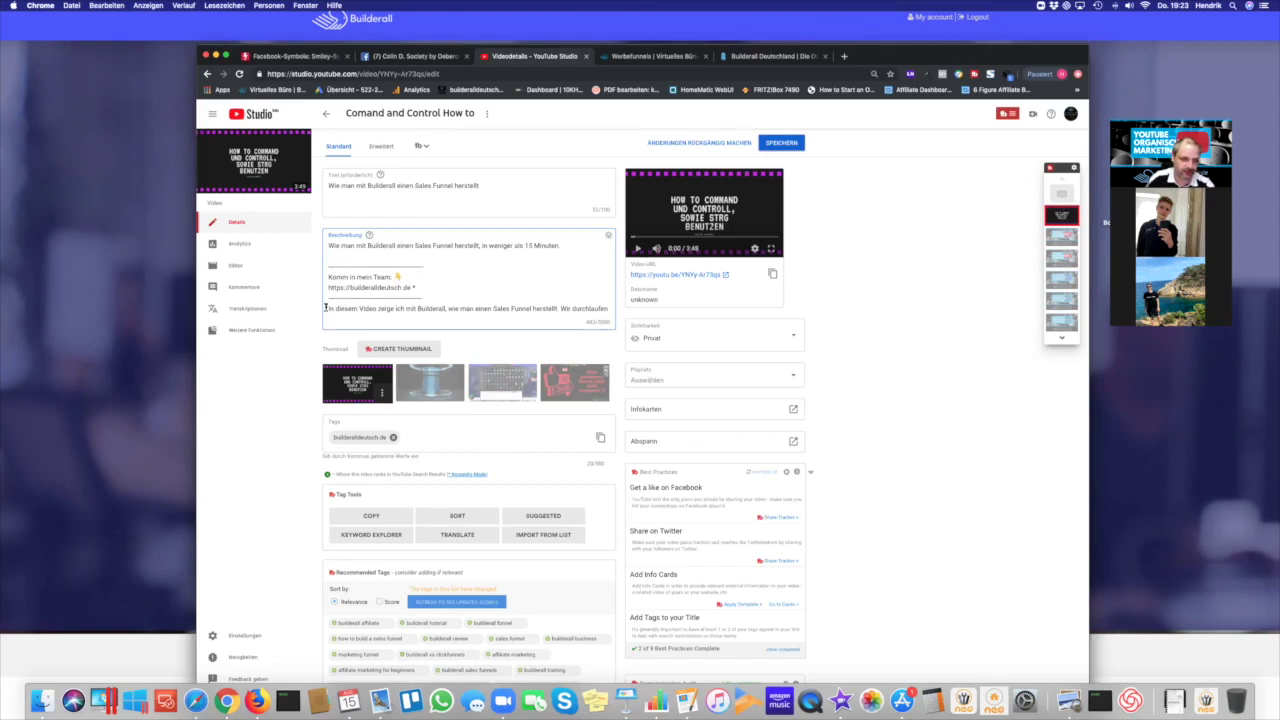
key("Return")
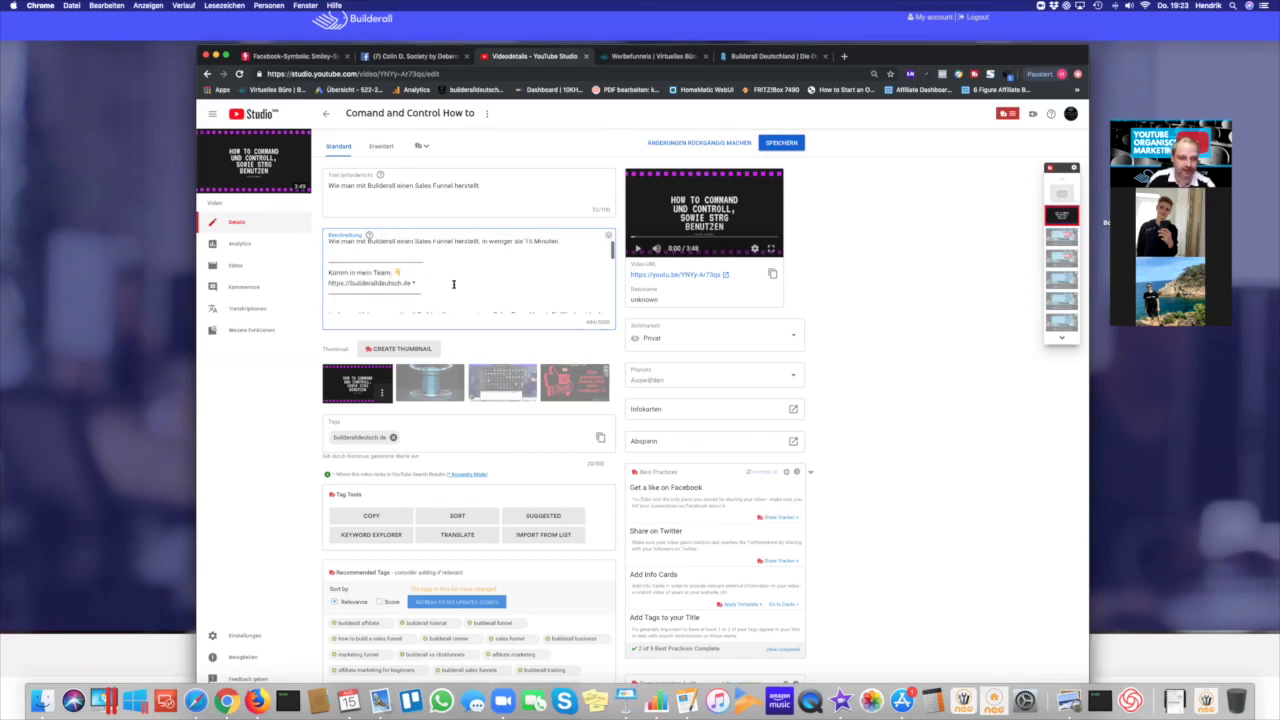
key("BackSpace")
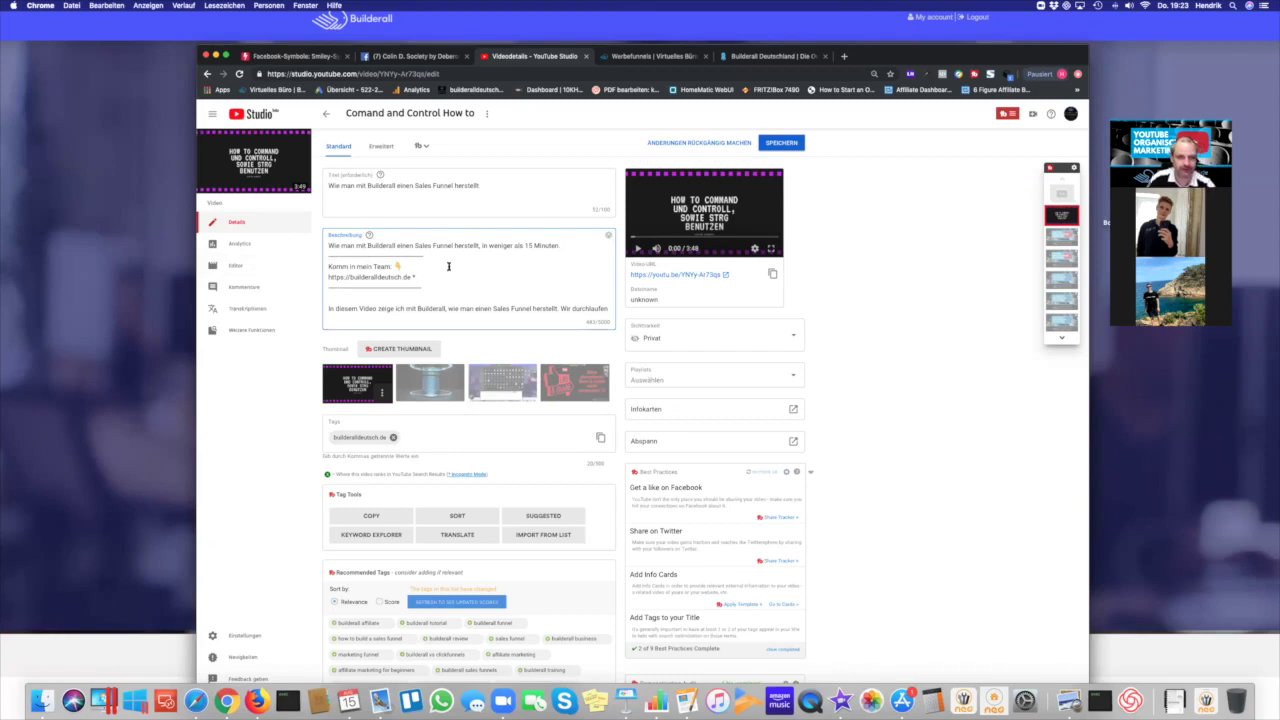
Insert a dashed separator line directly above the "VERLINKUNG DER ANDEREN VIDEOS" lines in the description
left_click_drag(426, 254, 312, 257)
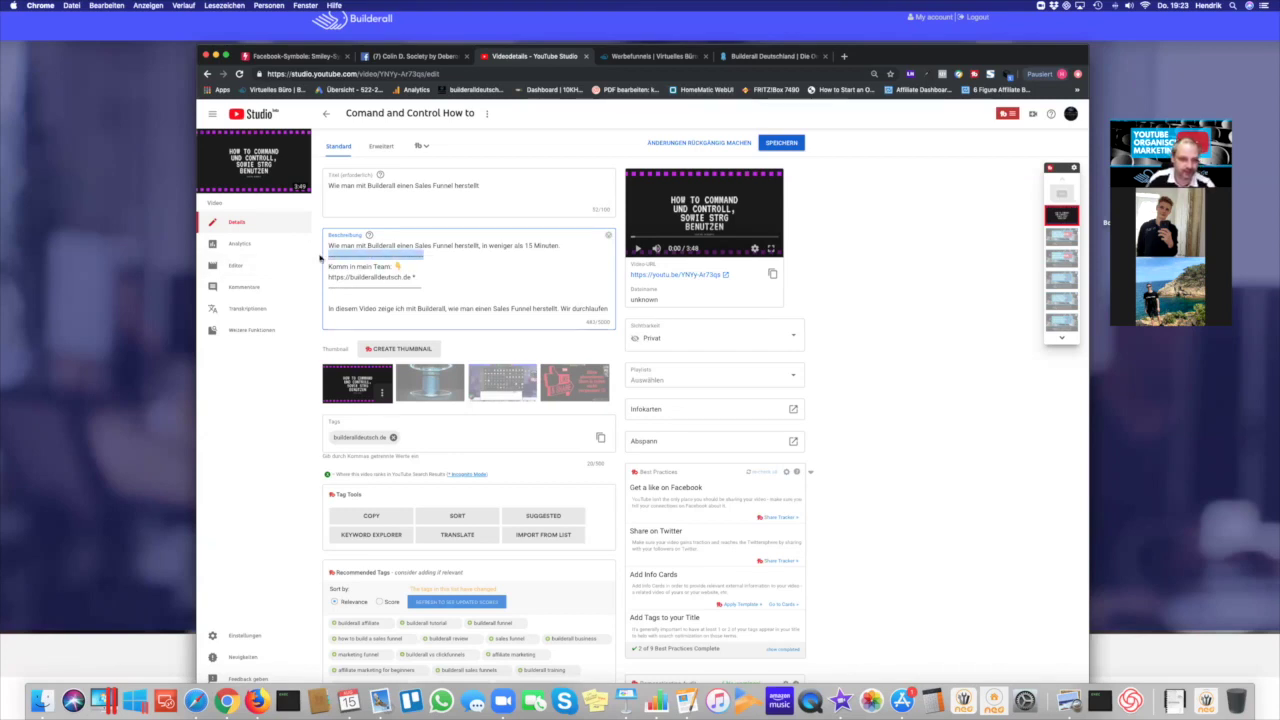
scroll(329, 287, "down", 1)
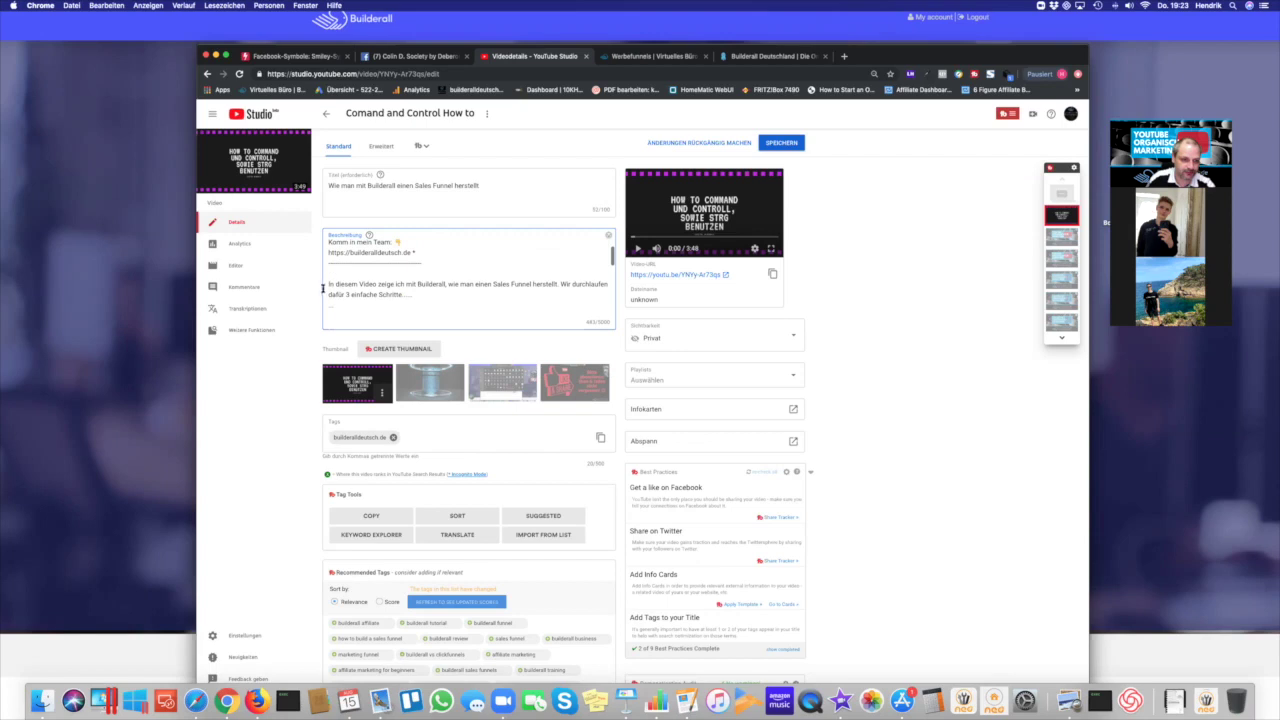
scroll(342, 289, "up", 1)
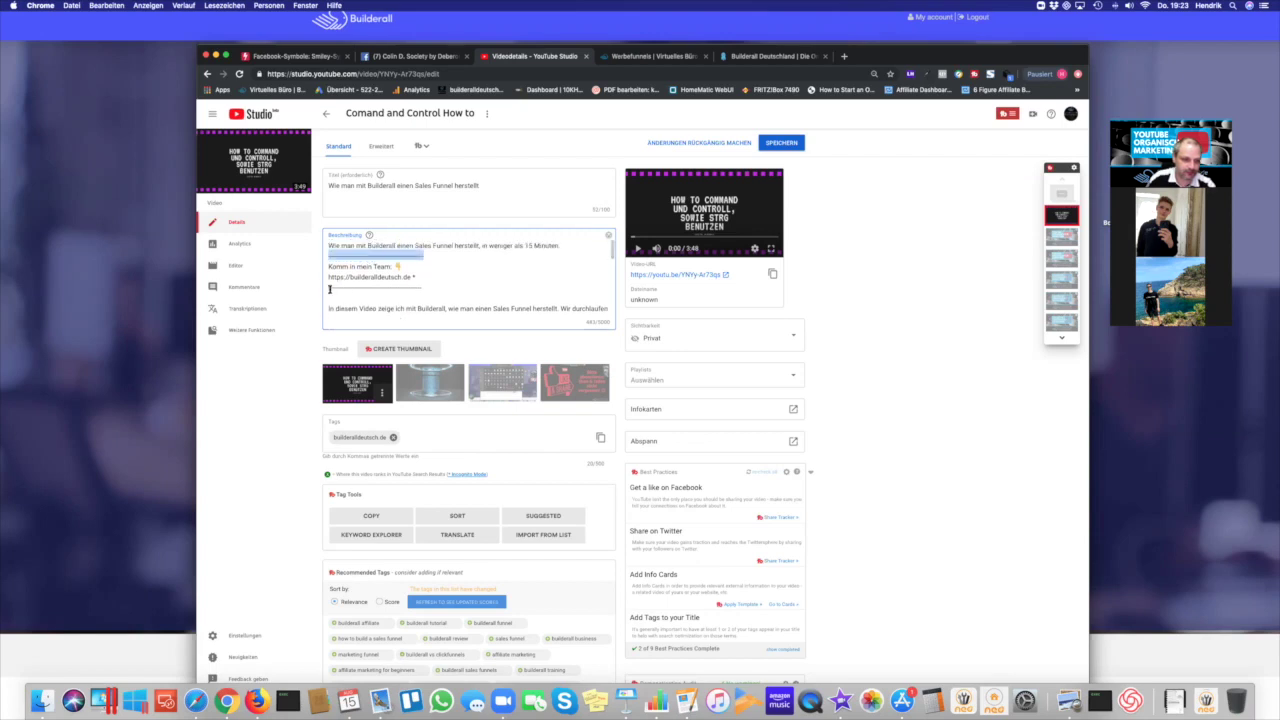
left_click(328, 306)
key("BackSpace")
scroll(399, 312, "down", 5)
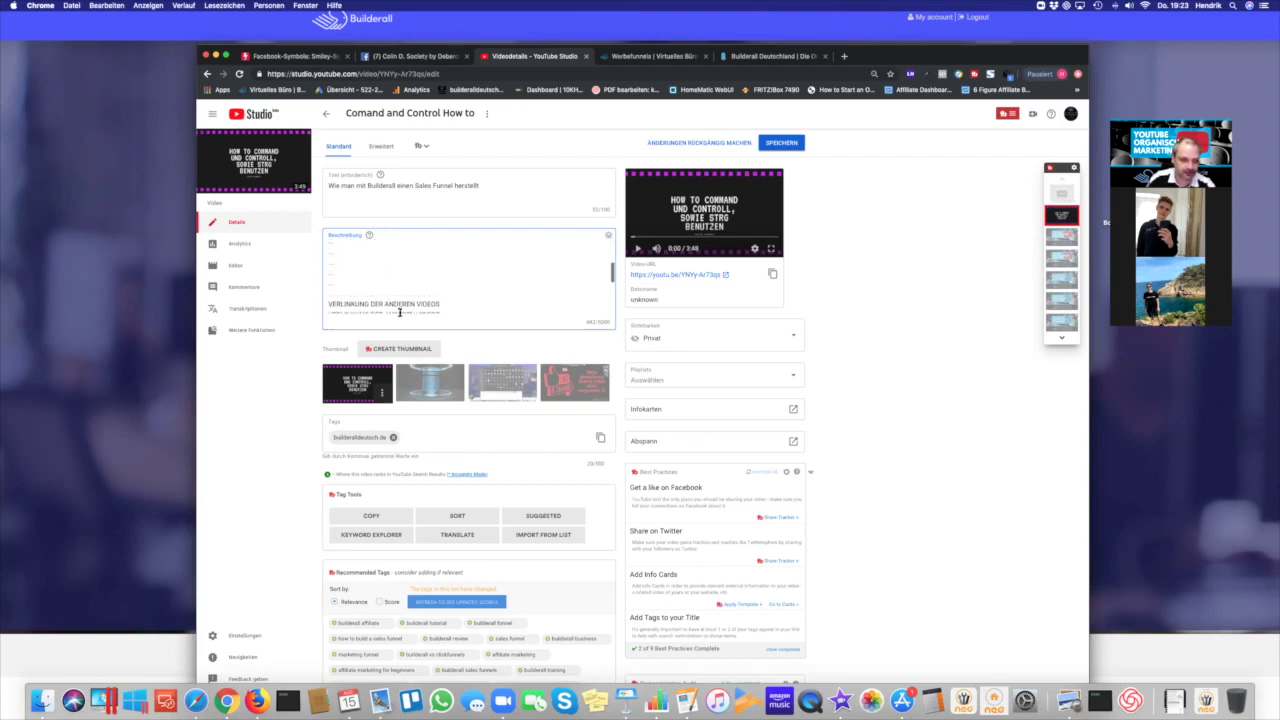
scroll(399, 312, "down", 3)
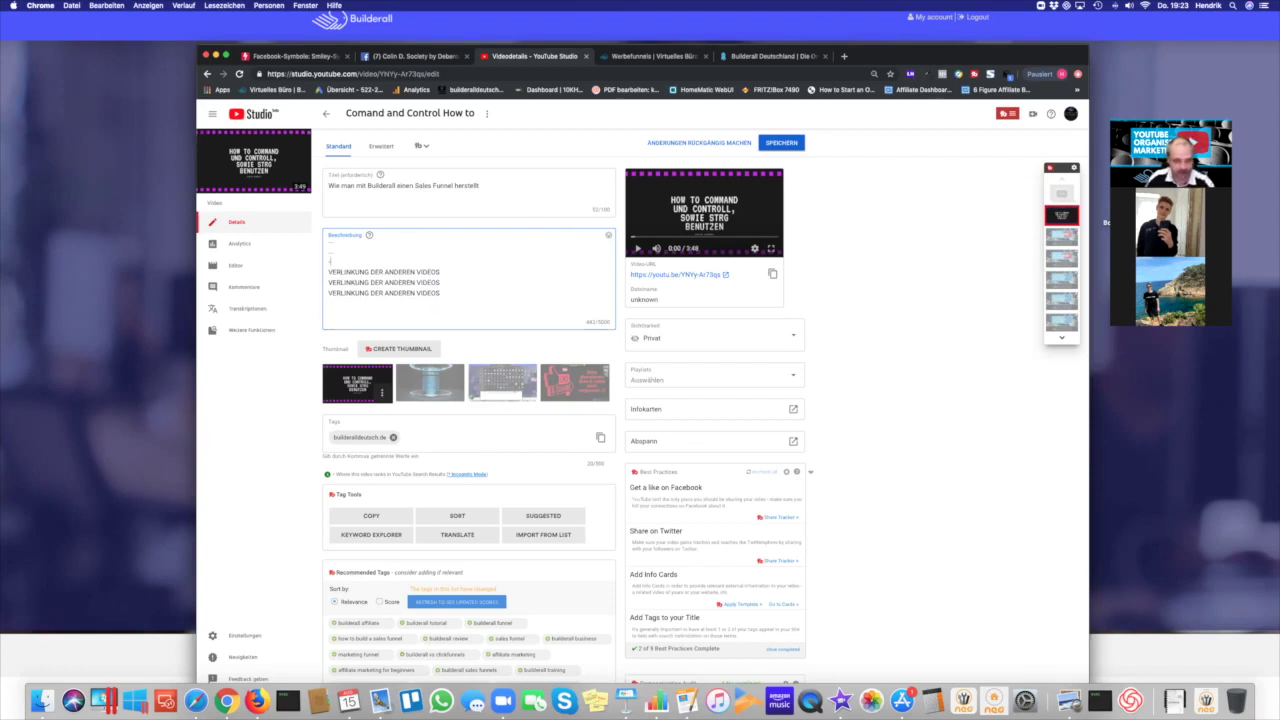
type("------------------------------")
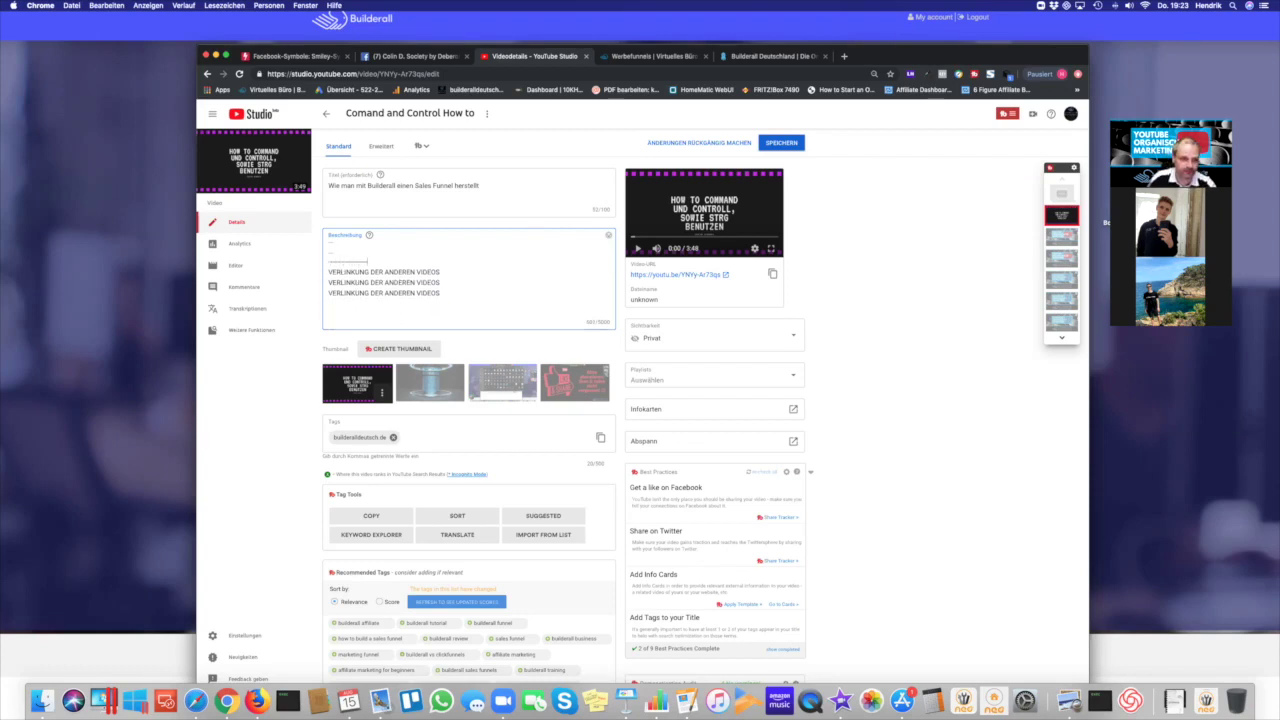
Complete the dashed separator above the "VERLINKUNG DER ANDEREN VIDEOS" lines and place a copy of it directly below them
type("-----------------")
left_click_drag(439, 260, 326, 263)
key("super+c")
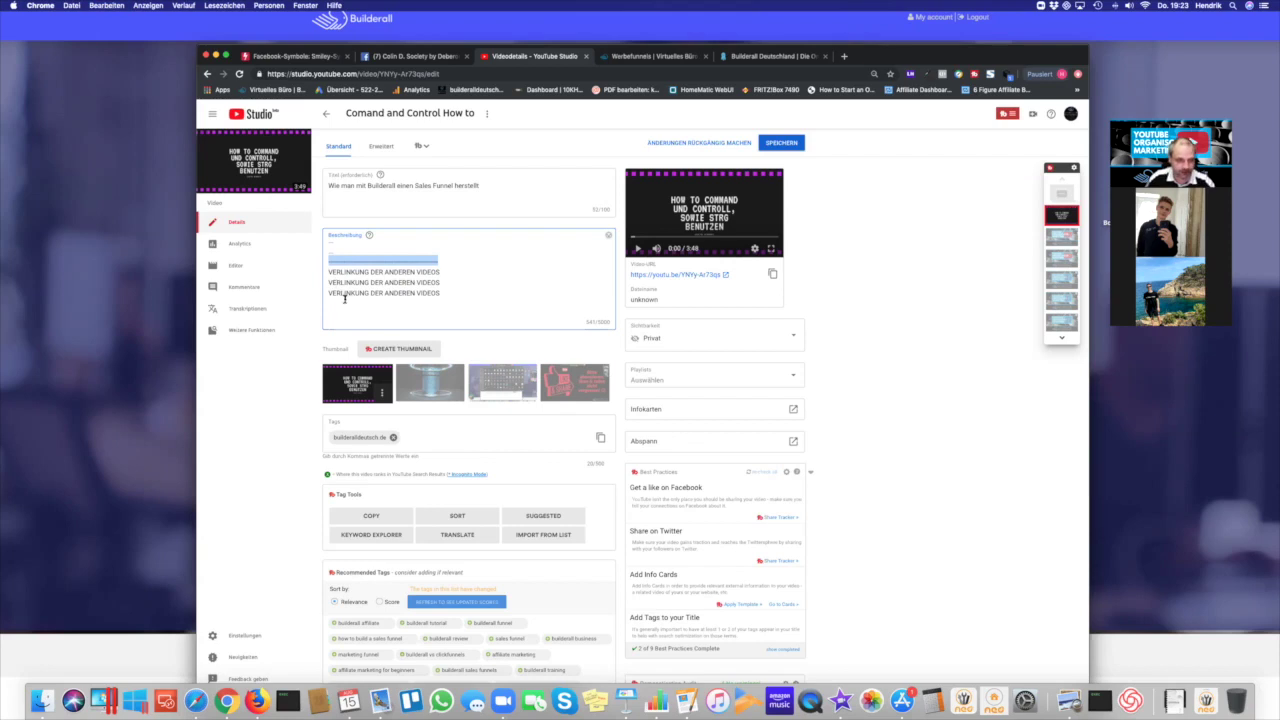
left_click(345, 300)
key("super+v")
key("Return")
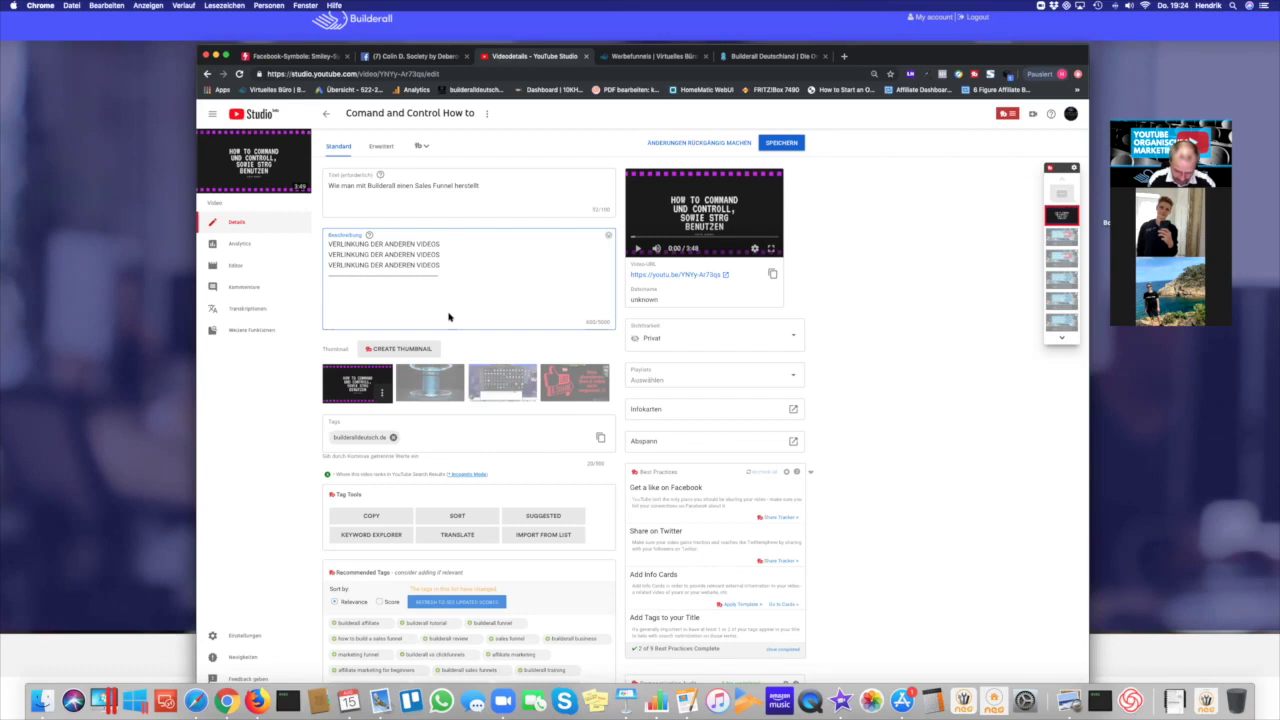
Add the heading "Mit diesen Tool erstelle ich meine Videos:" below the last dashed separator in the description
type("Mit de")
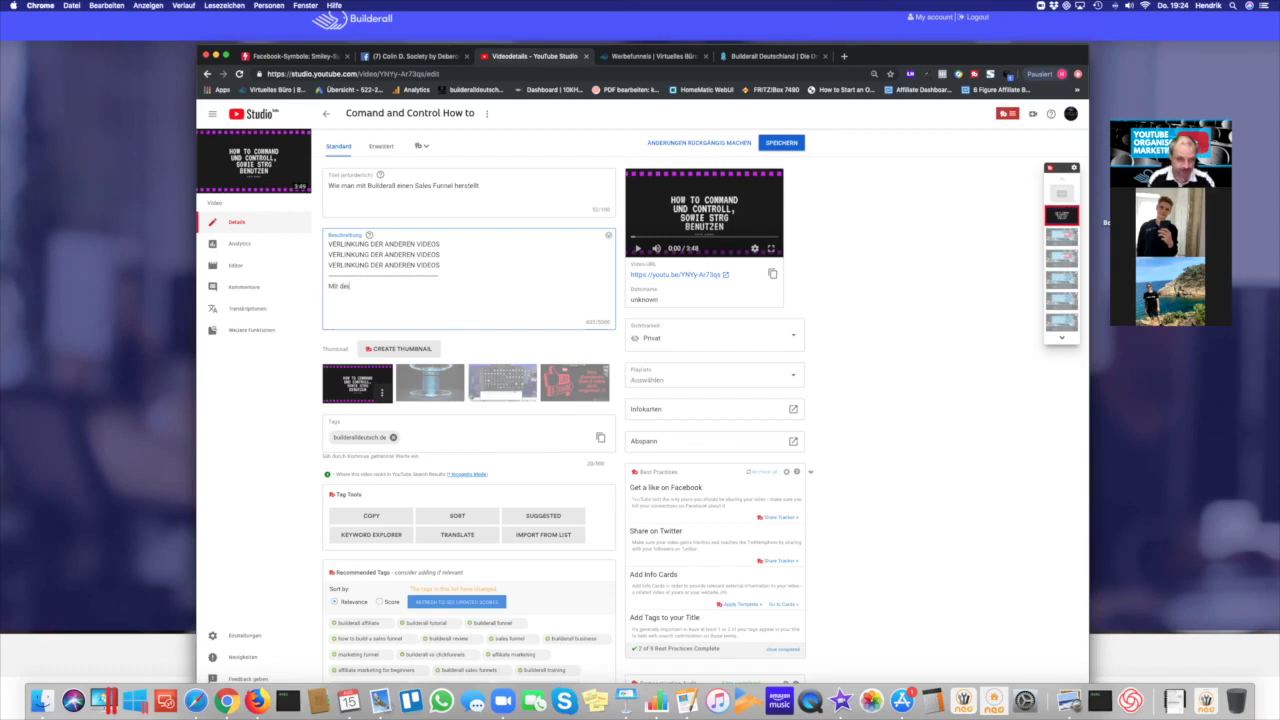
key("BackSpace")
type("iesen Tool")
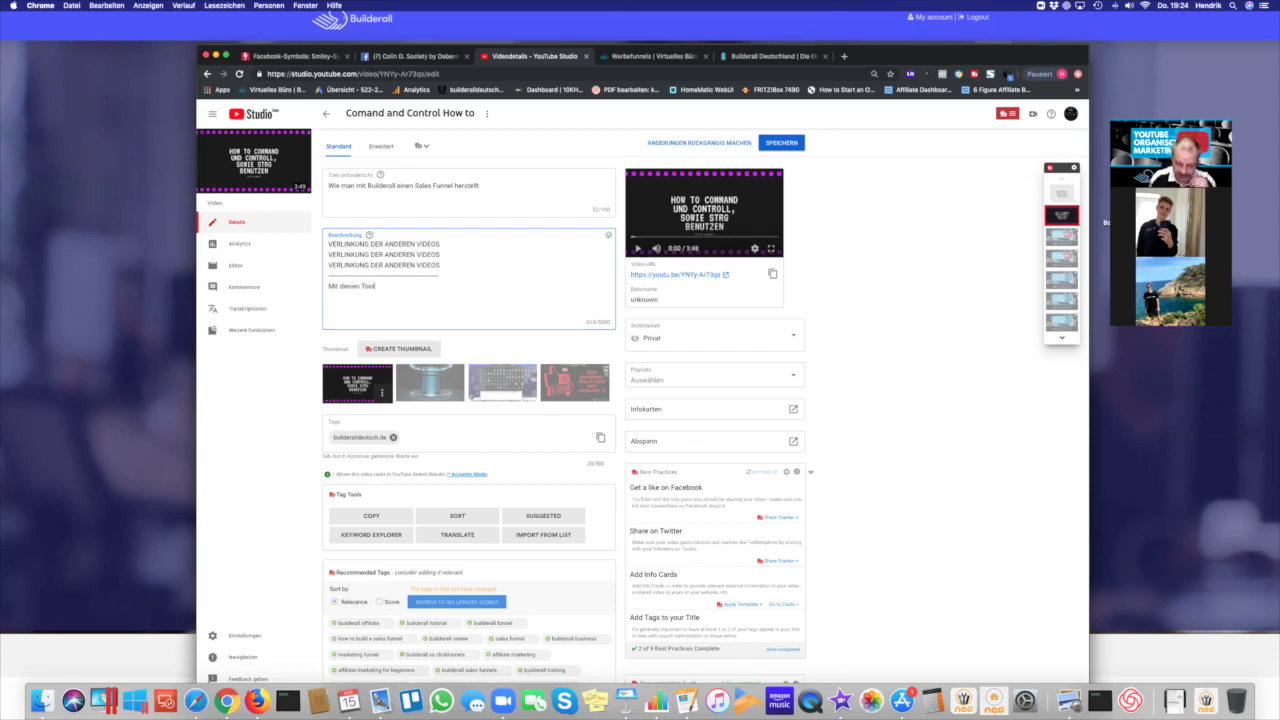
type(" habe ich meine Videos erstellt")
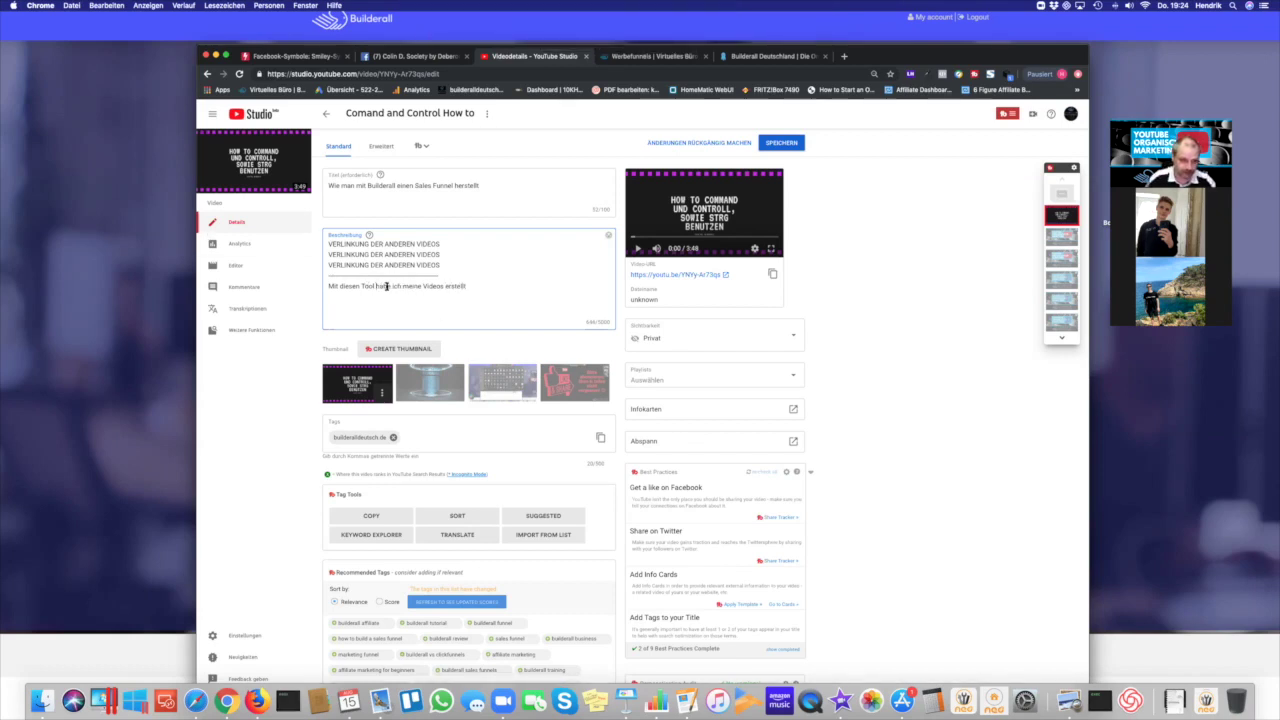
left_click_drag(376, 286, 471, 285)
type("erste")
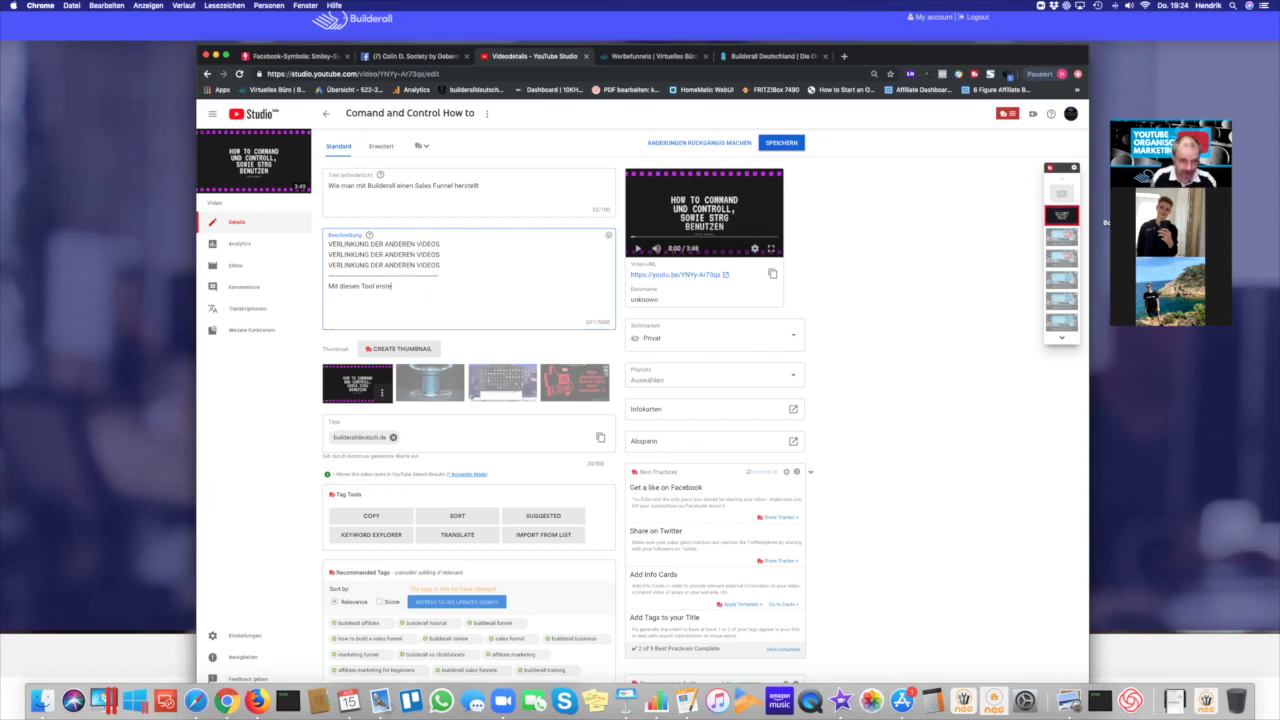
type("lle ich meine Videos:")
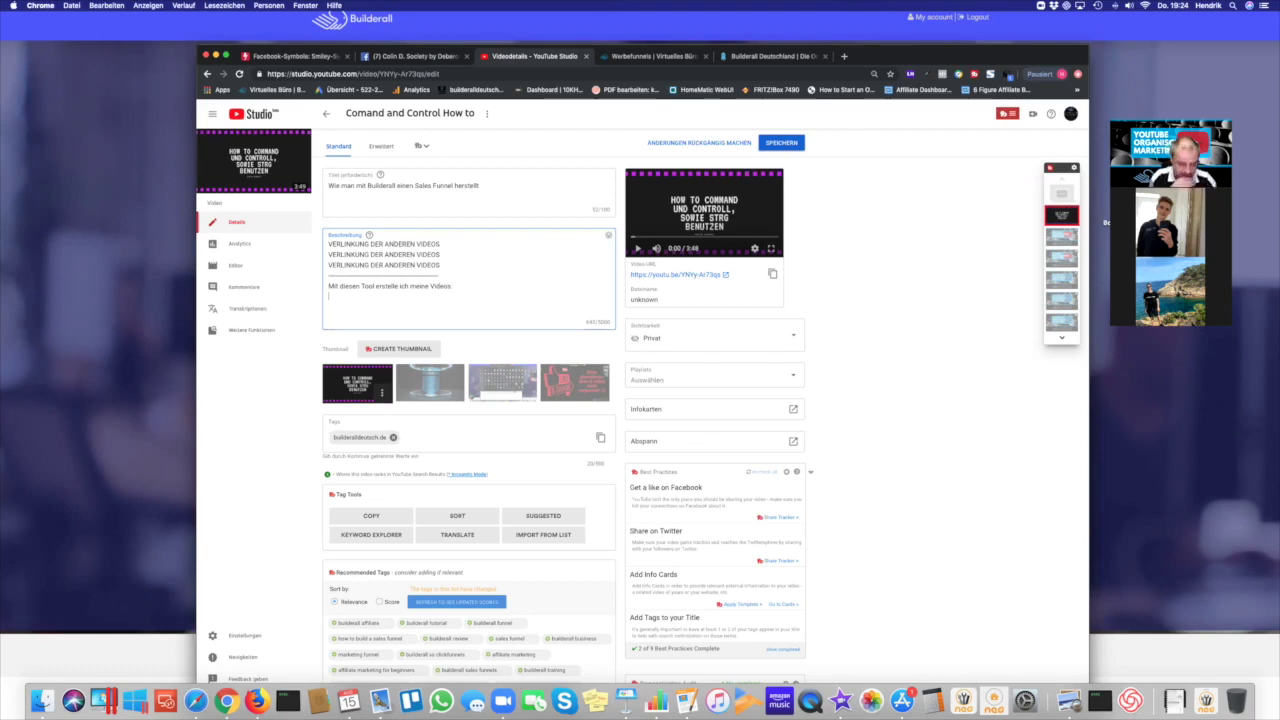
type("Kamera:")
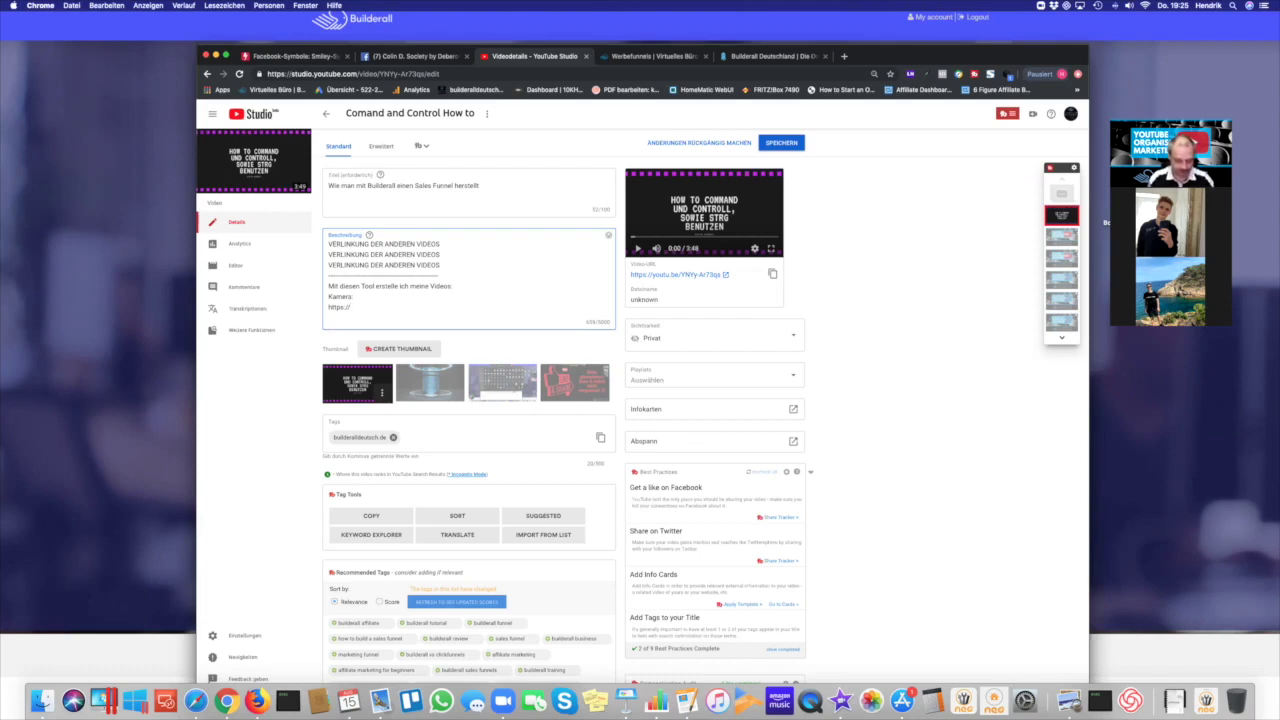
type("amzn")
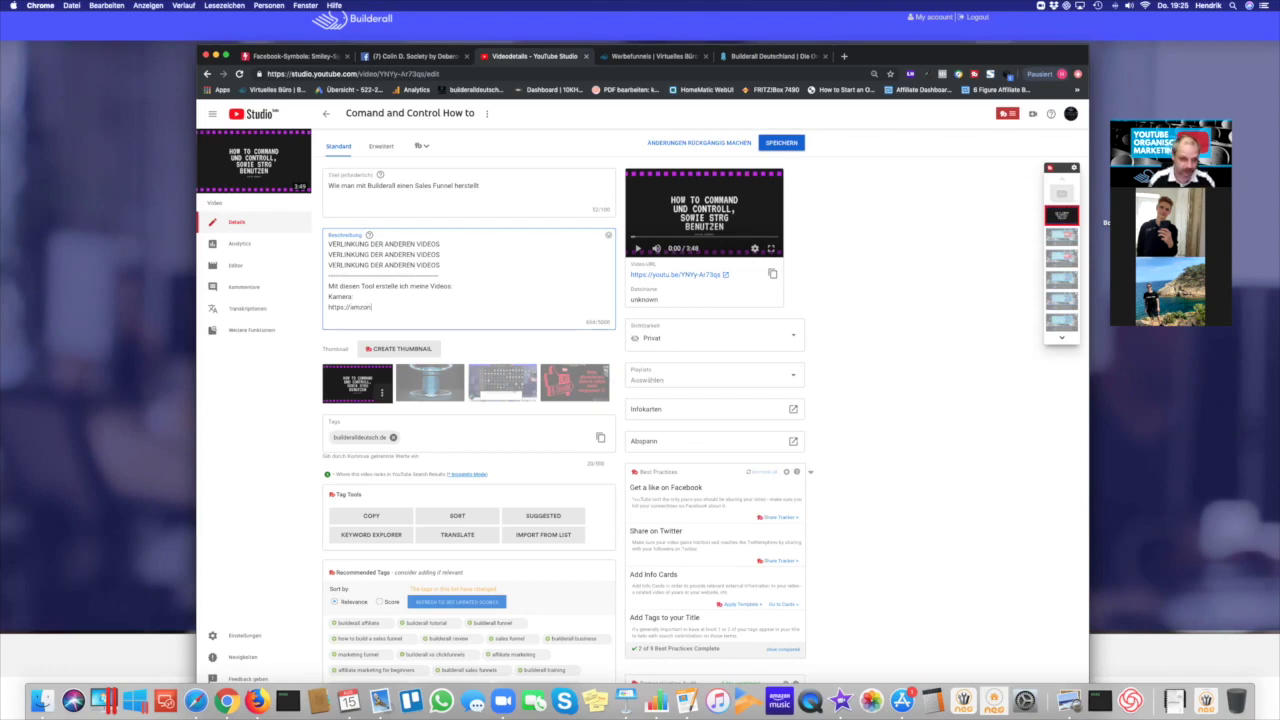
type(".com/xyz")
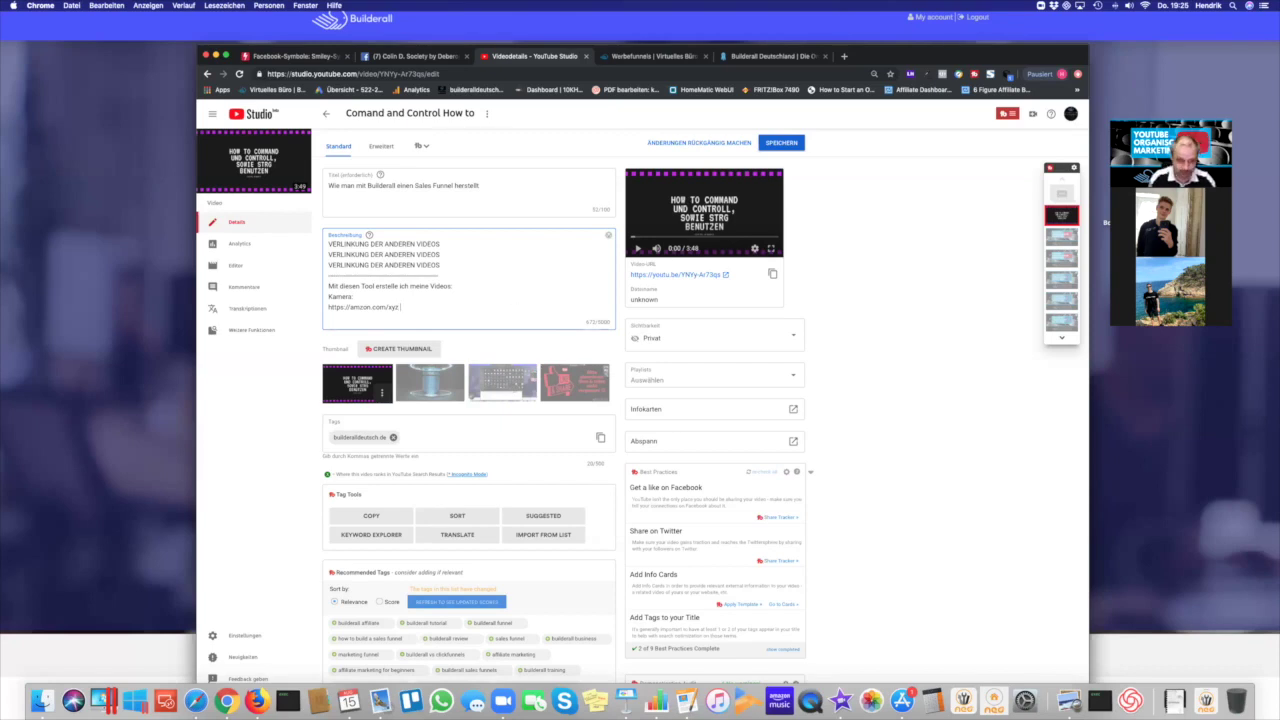
scroll(349, 254, "down", 2)
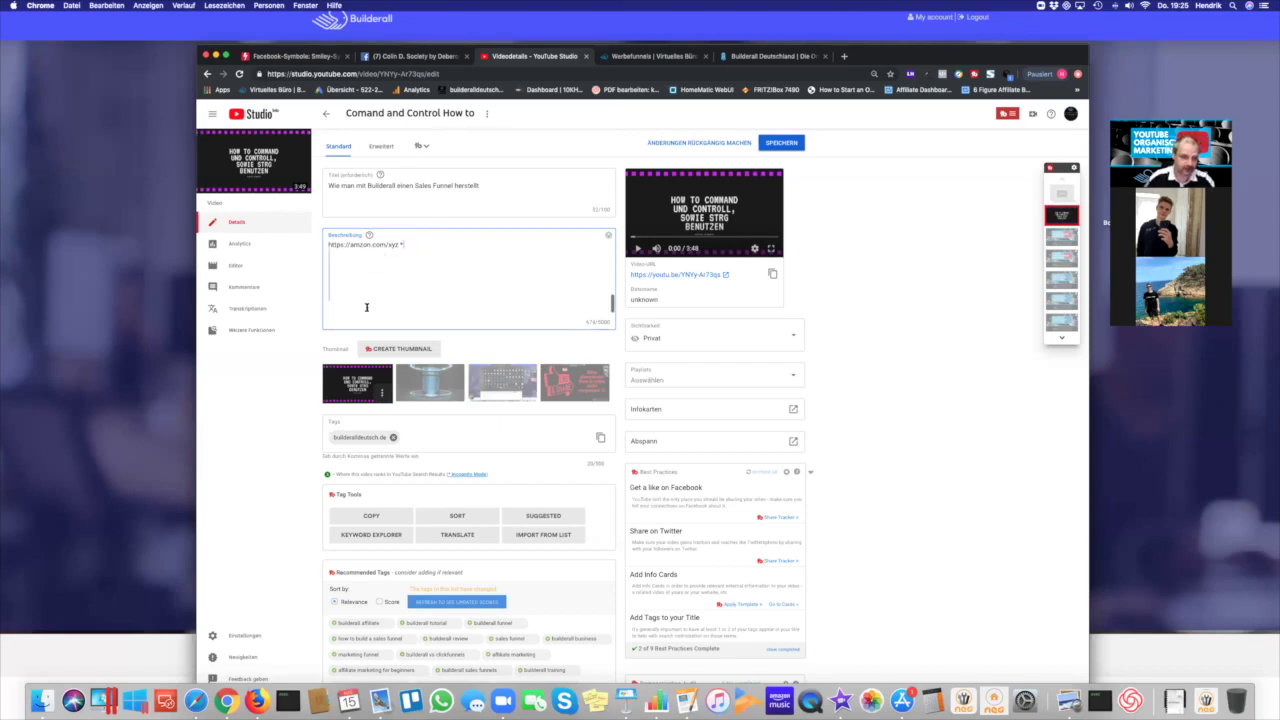
left_click_drag(349, 254, 327, 284)
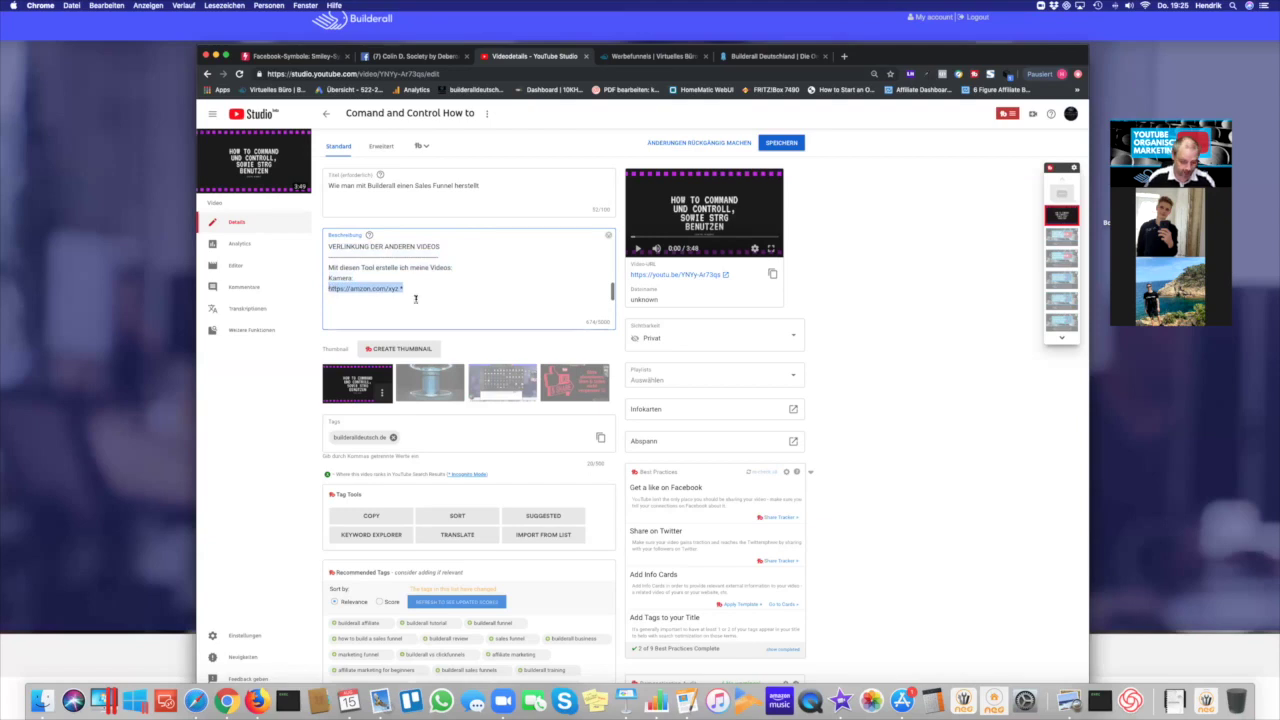
key("super+c")
left_click(362, 300)
key("super+v")
left_click_drag(427, 295, 323, 296)
key("BackSpace")
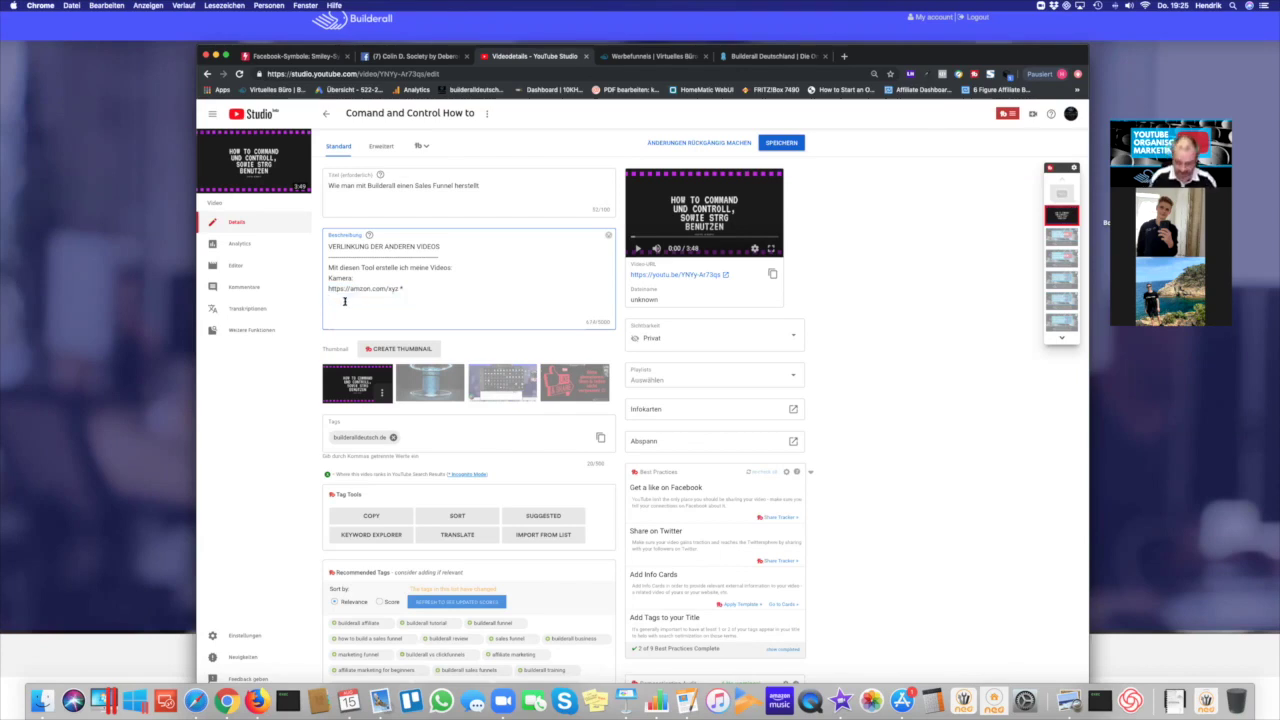
type("Mi")
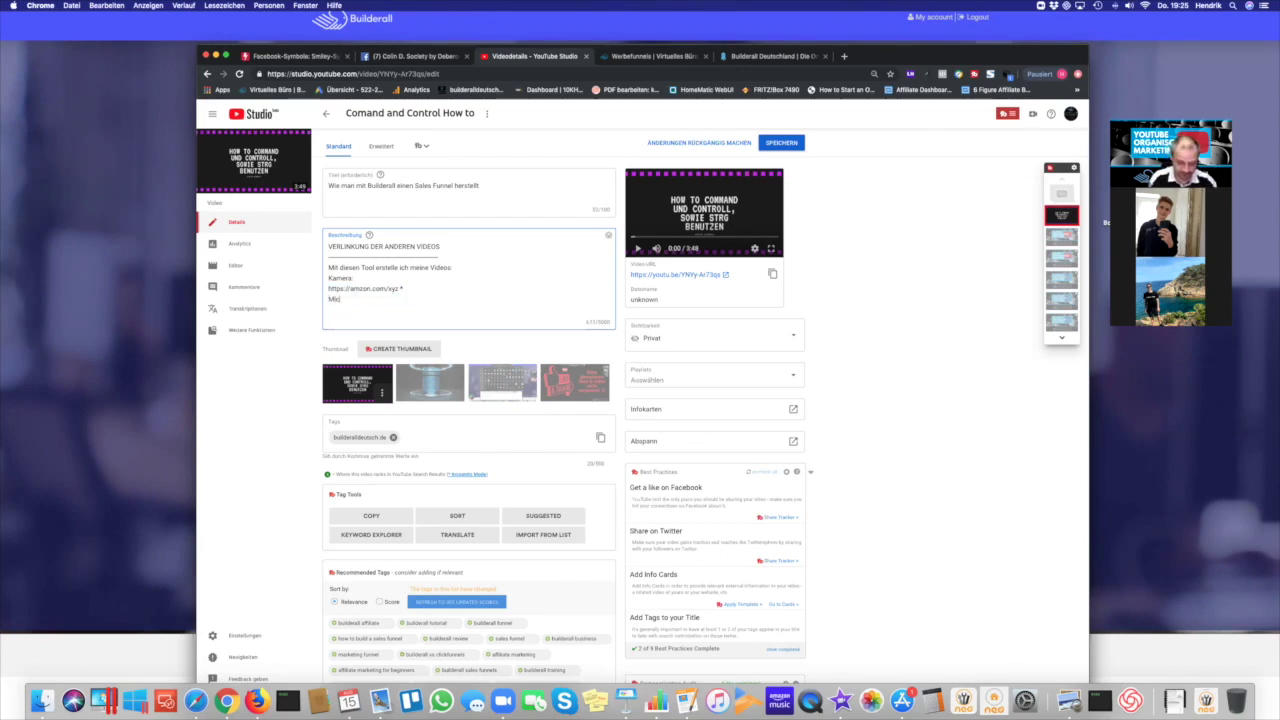
type("krofon:")
key("Return")
key("super+v")
key("Return")
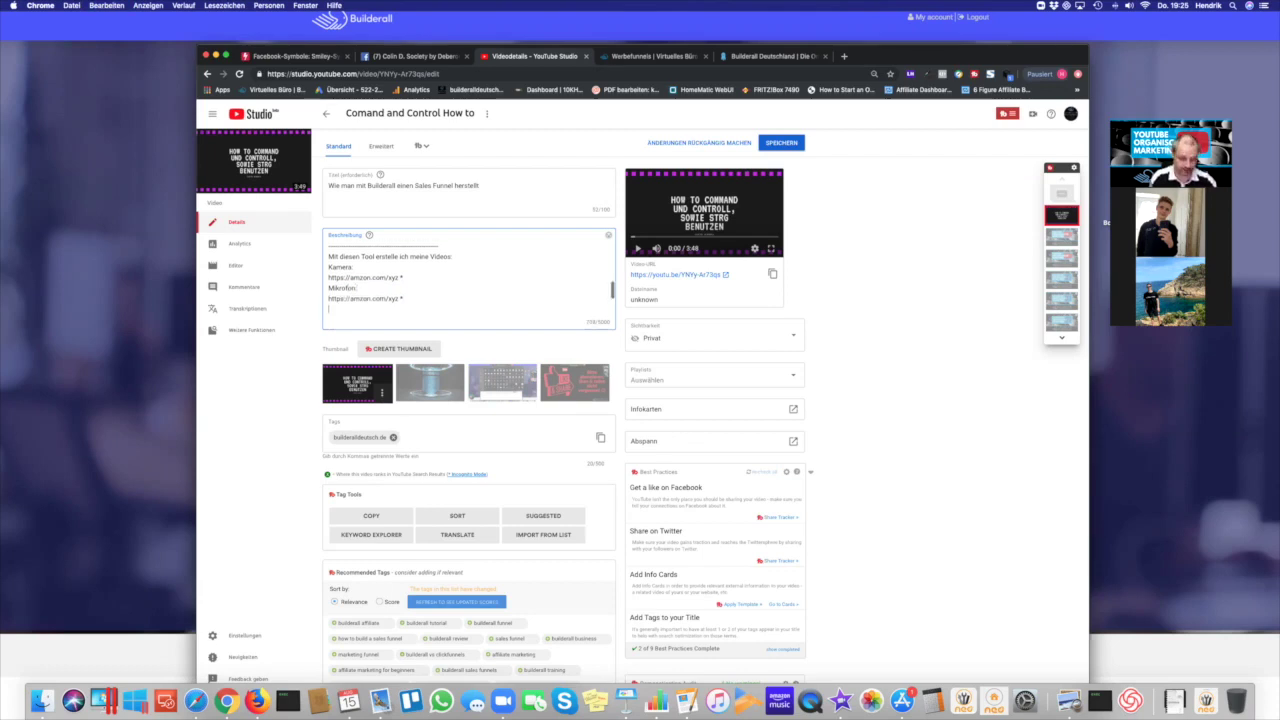
type("Beleuc")
type("tung")
key("BackSpace")
key("BackSpace")
key("BackSpace")
key("BackSpace")
type("h")
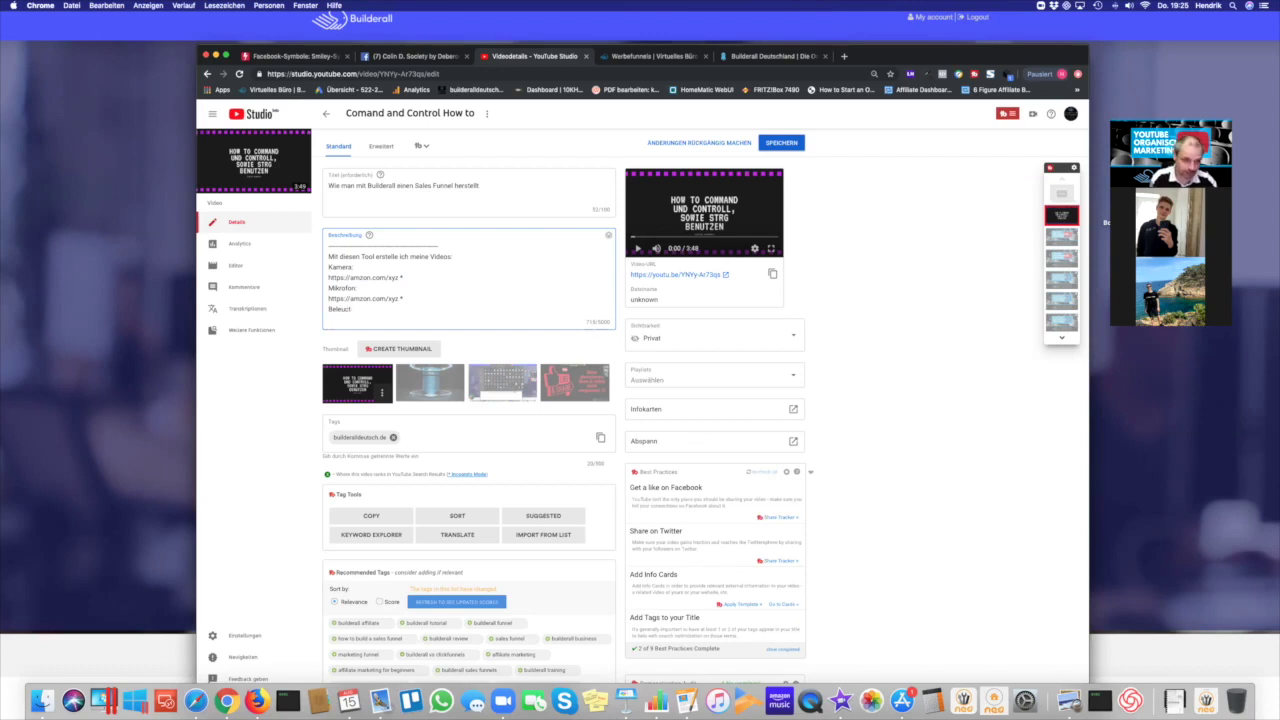
type("chtung:")
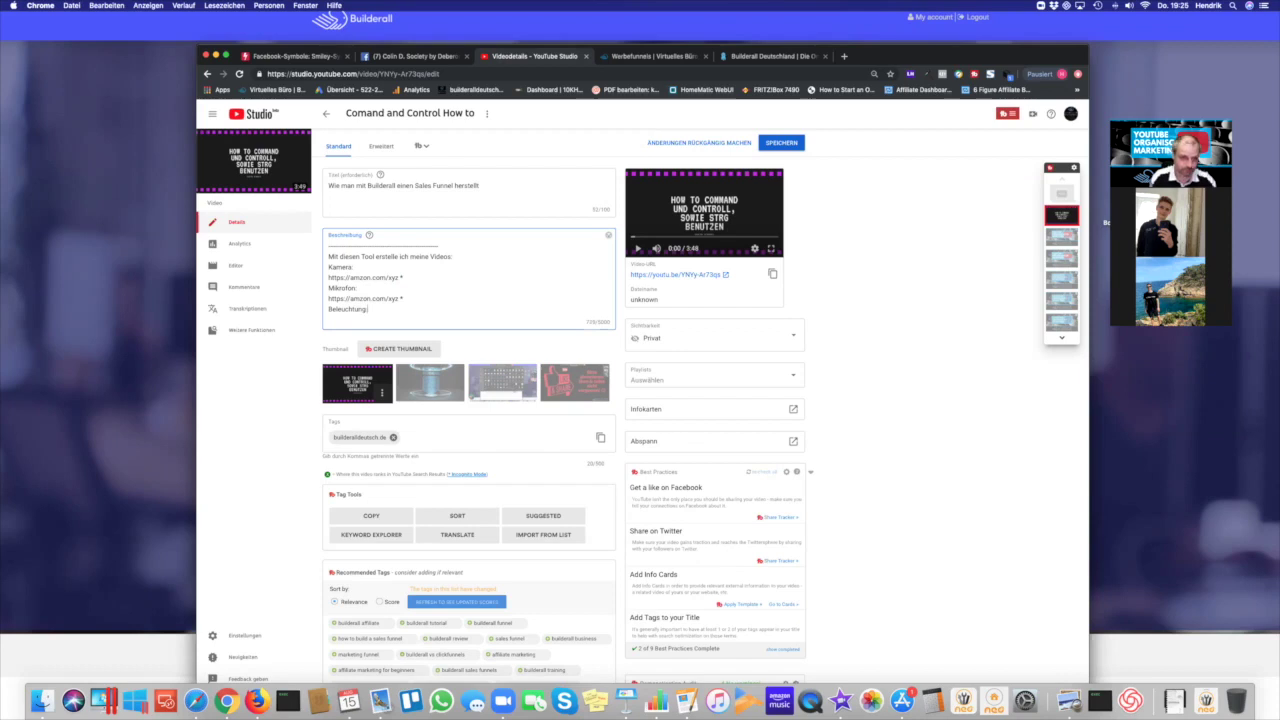
key("Return")
key("super+v")
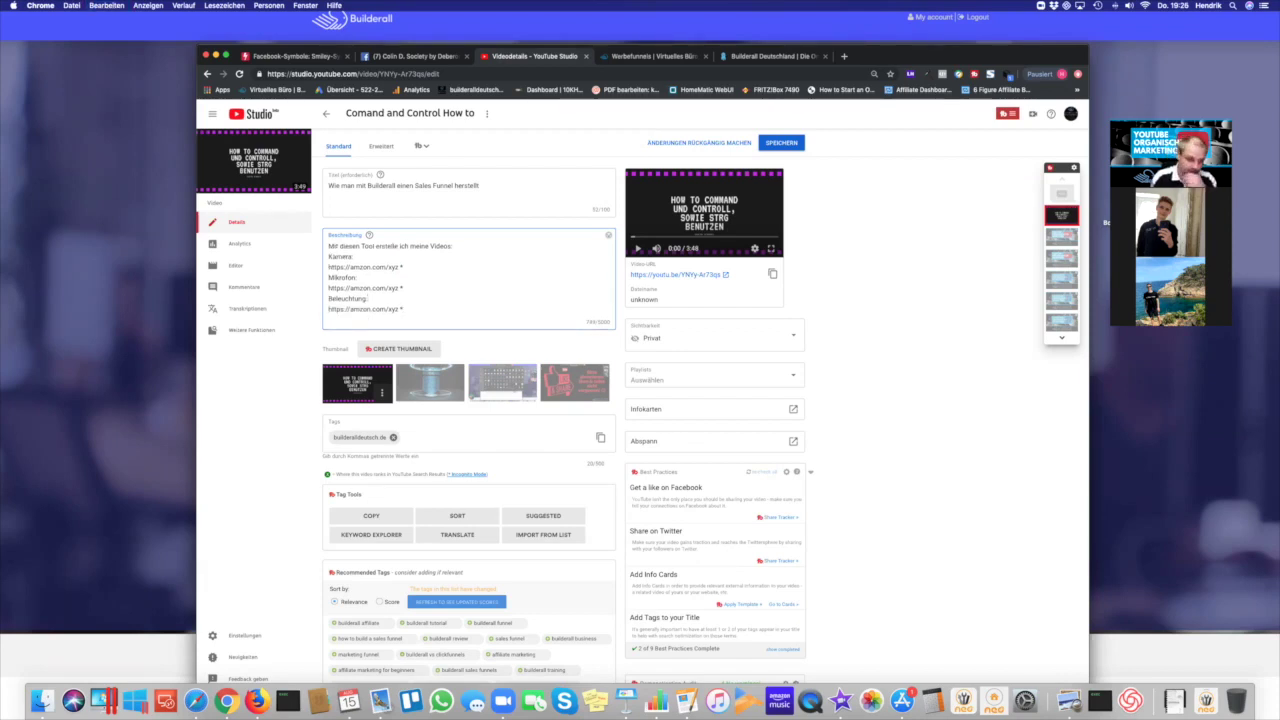
Add two placeholder lines of "..." below the "Beleuchtung:" link and continue on a new line
key("Return")
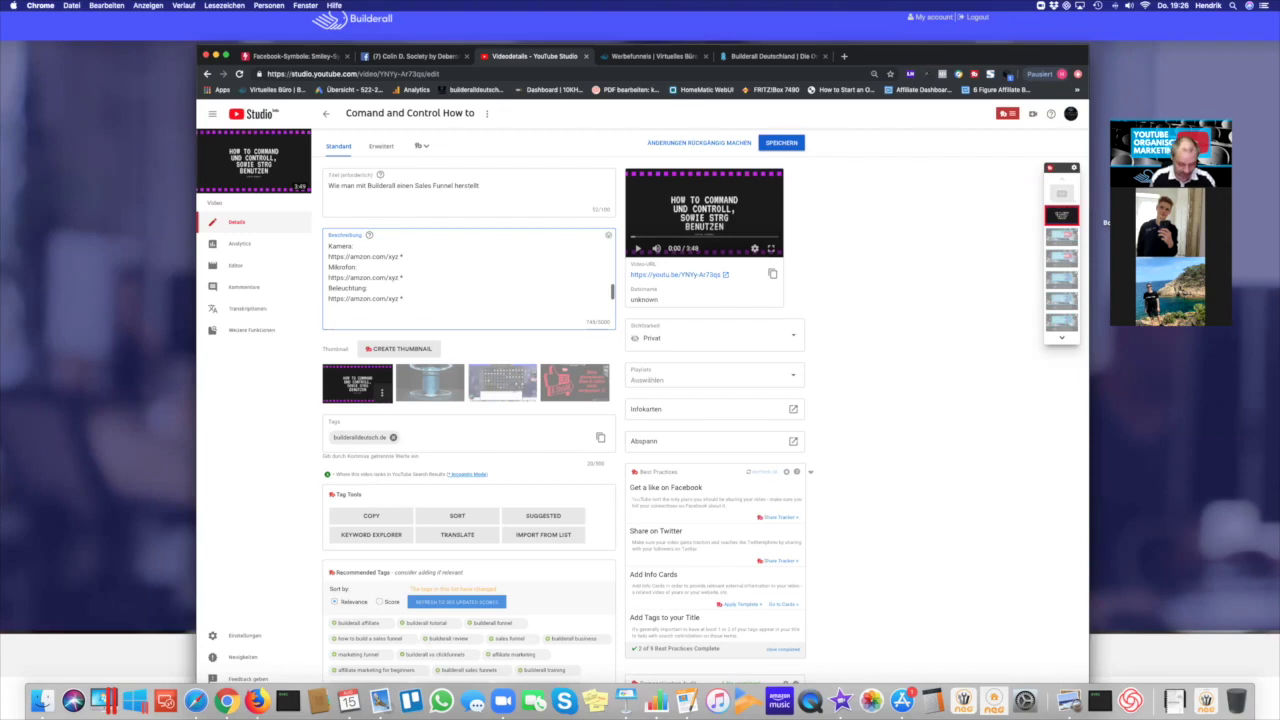
key("Return")
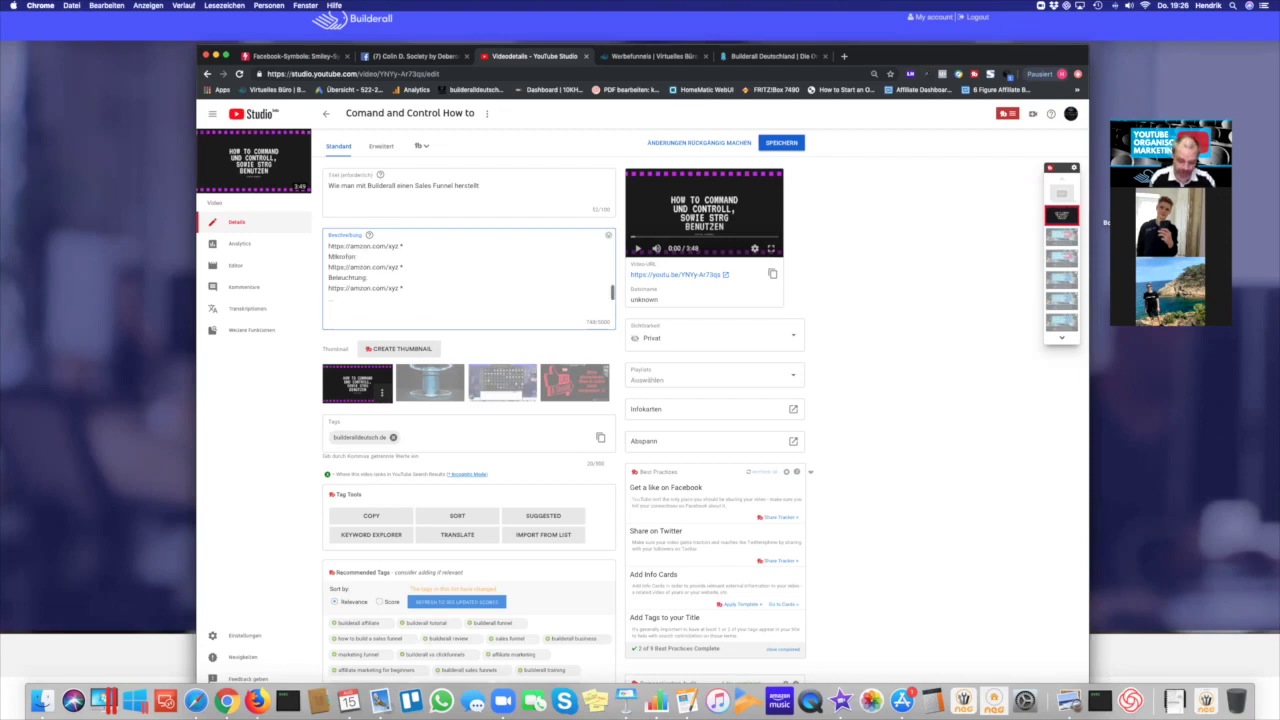
key("Return")
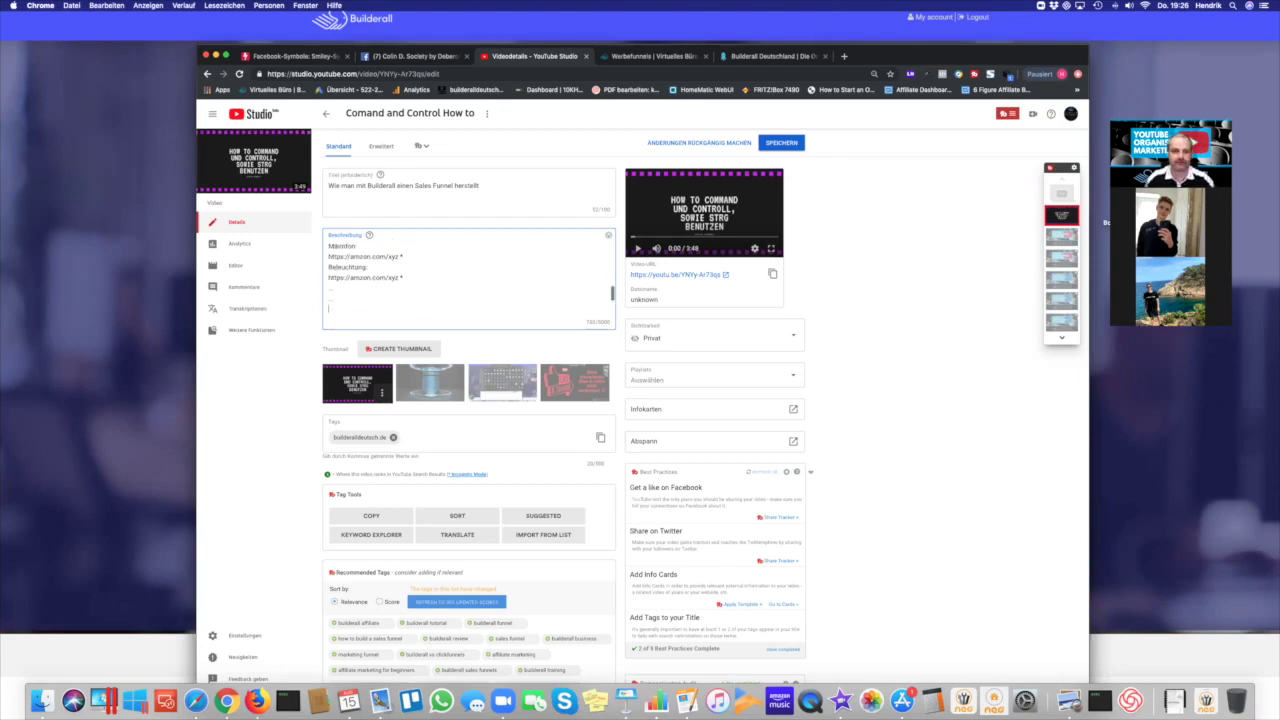
Insert a dashed separator line directly below the "Mikrofon:" link in the description
scroll(468, 278, "up", 2)
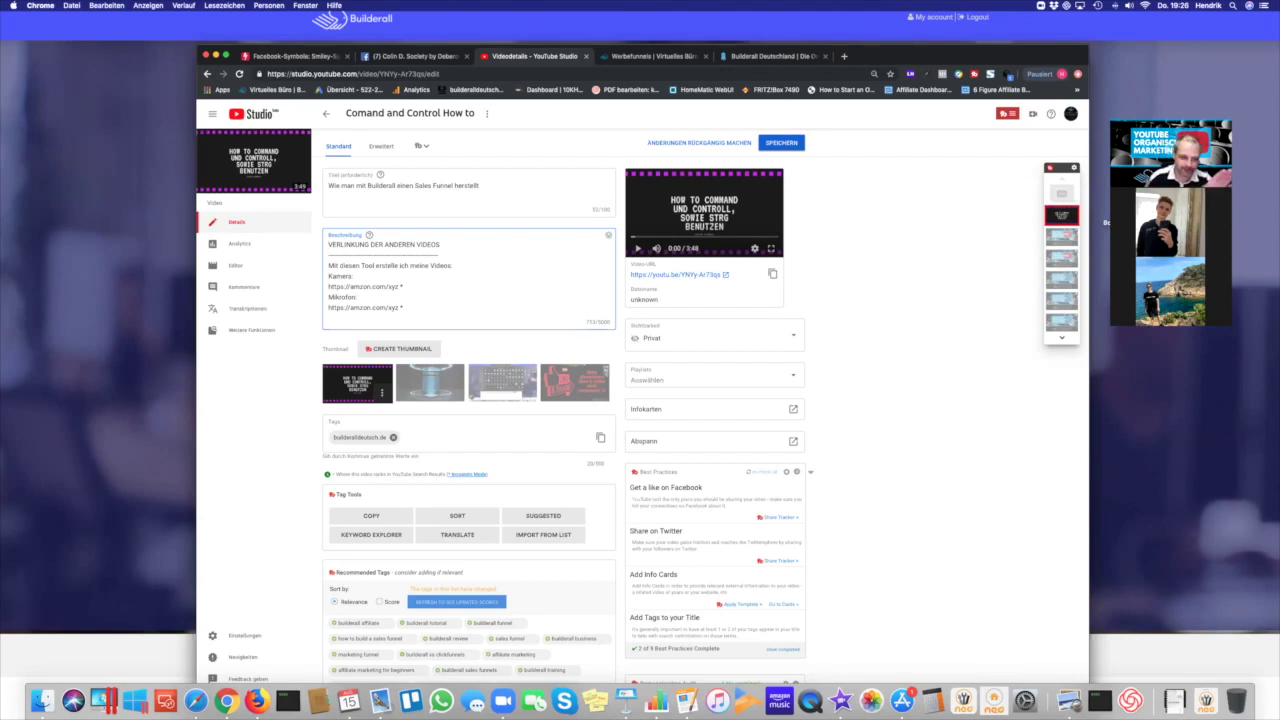
left_click(356, 320)
key("super+a")
left_click(424, 309)
key("Return")
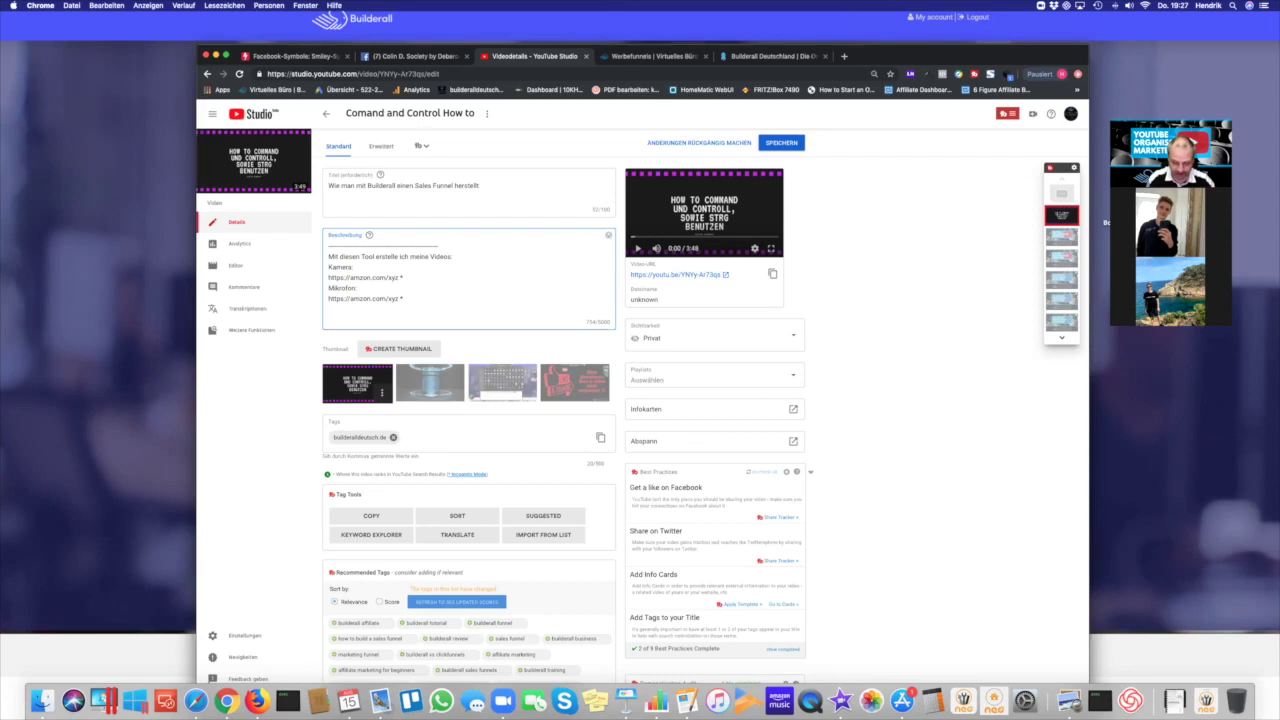
type("------------")
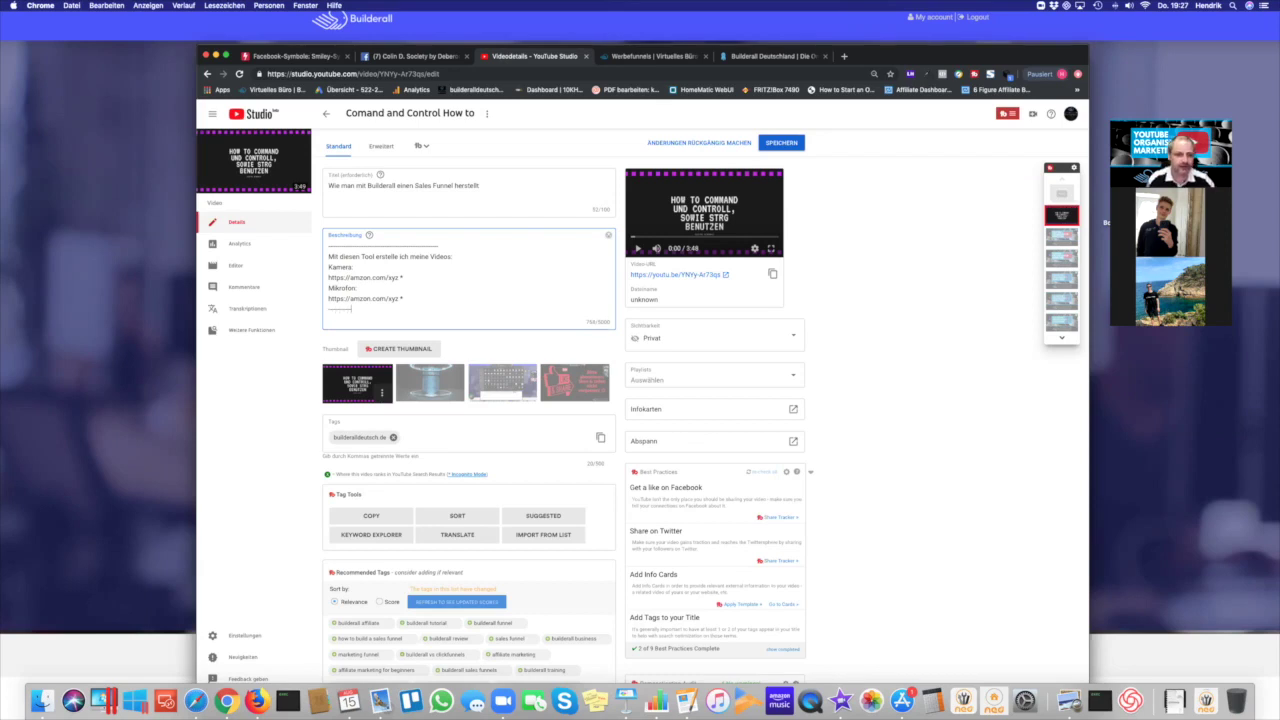
type("----")
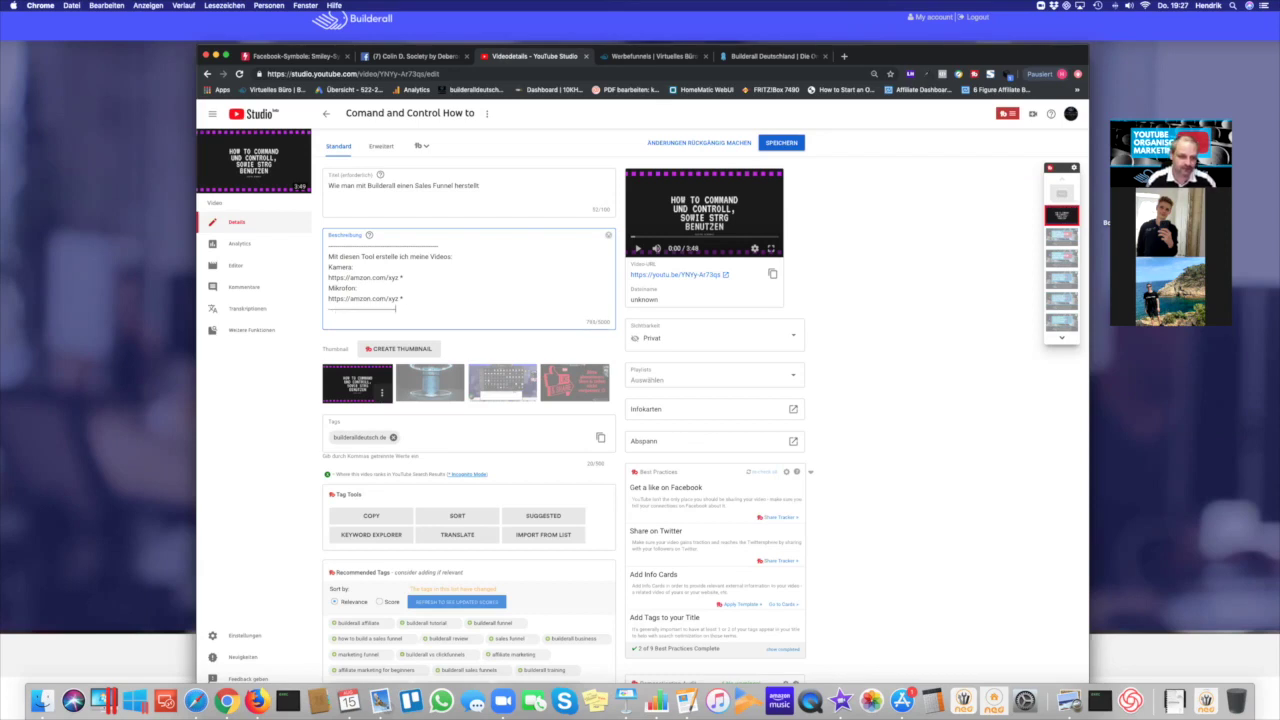
type("--------")
key("Return")
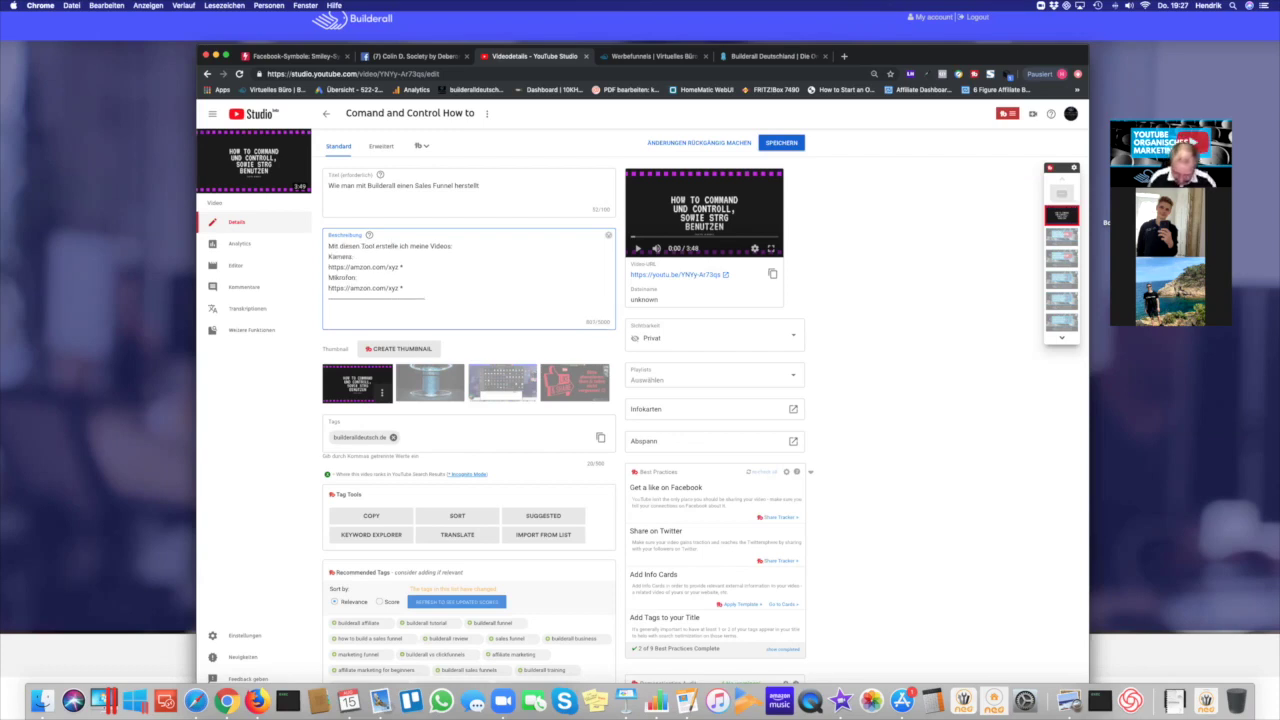
Add the heading "Social Media:" below the new separator, with a "Facebook Gruppe:" entry and an empty line under it
type("Soc")
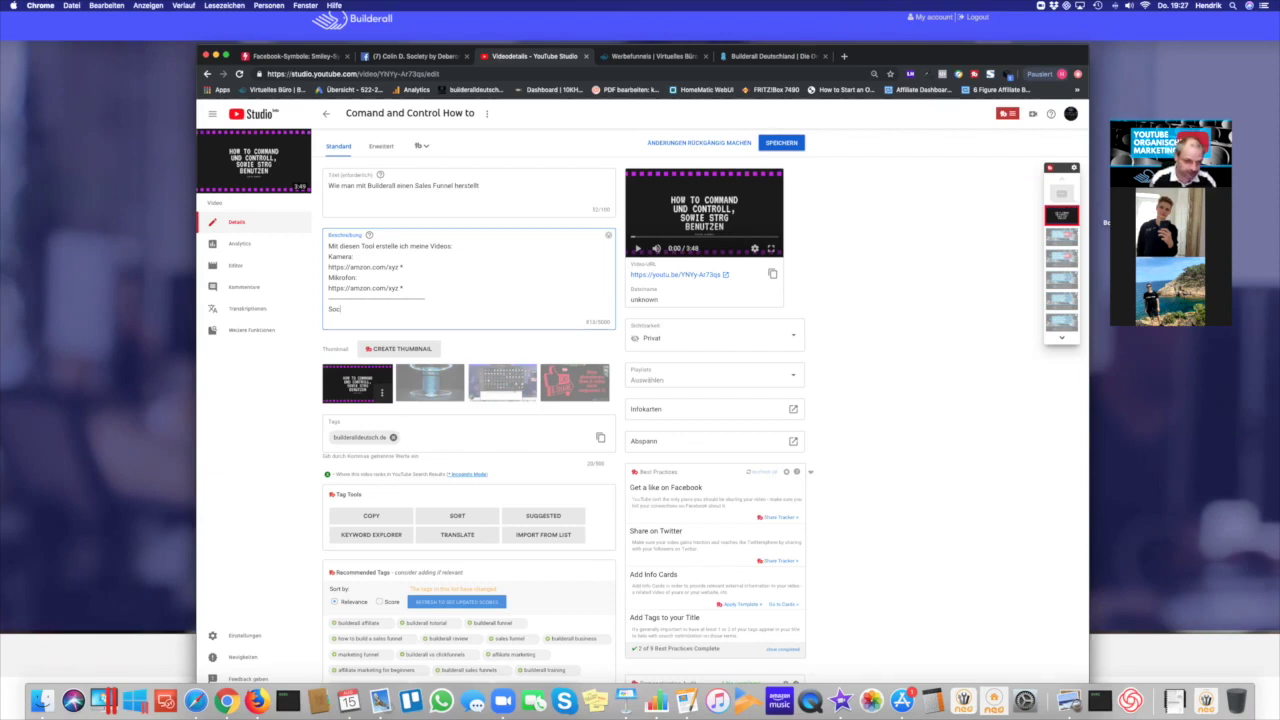
type("ial Med")
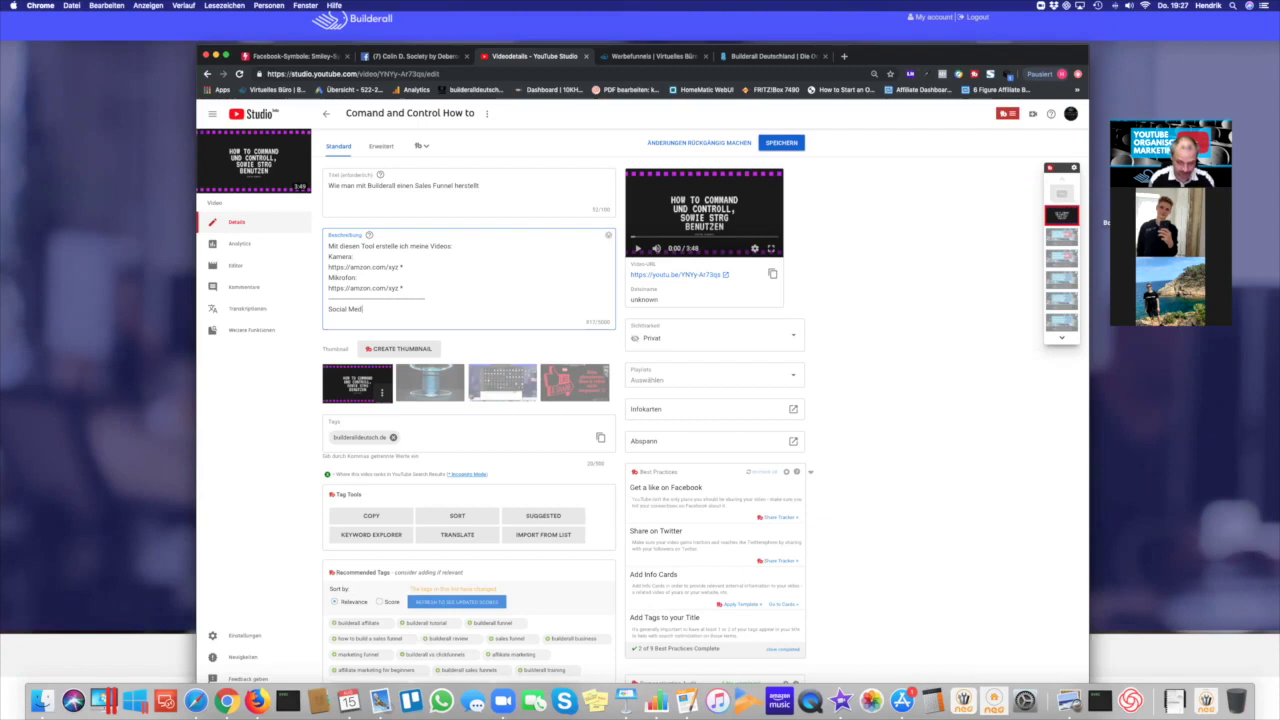
type("ia:")
key("Return")
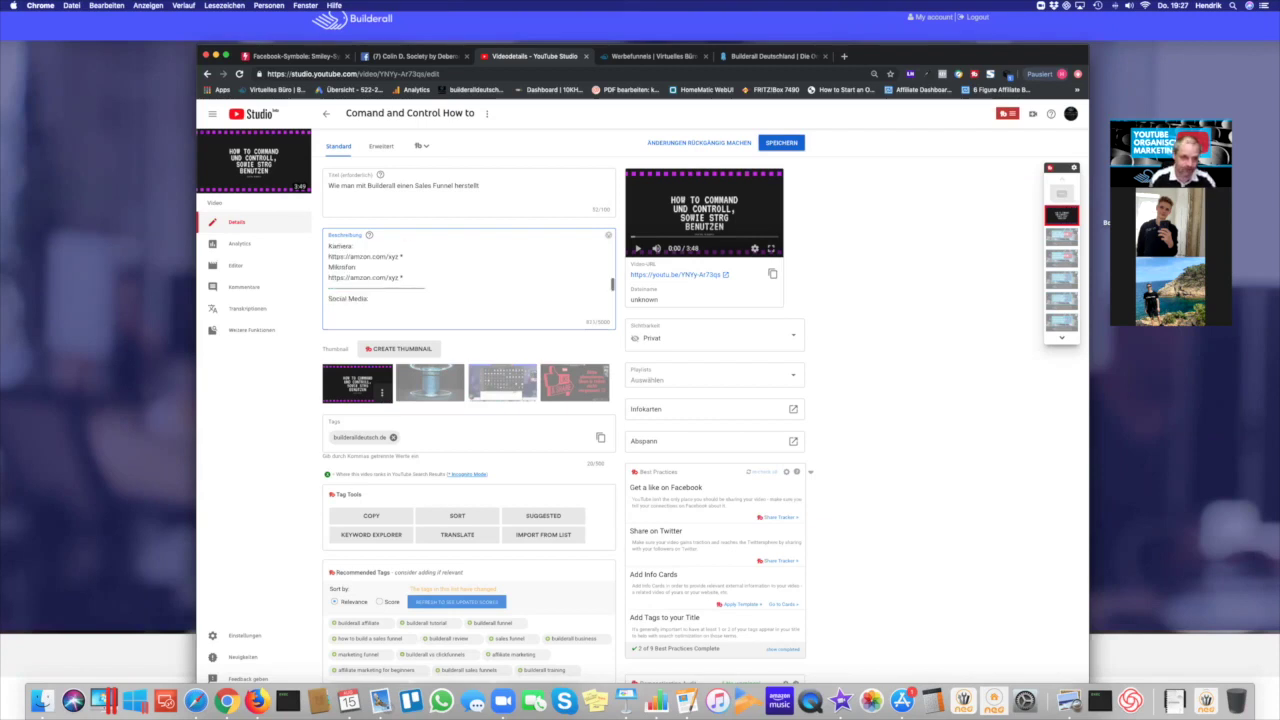
type("Facebook Gruppe")
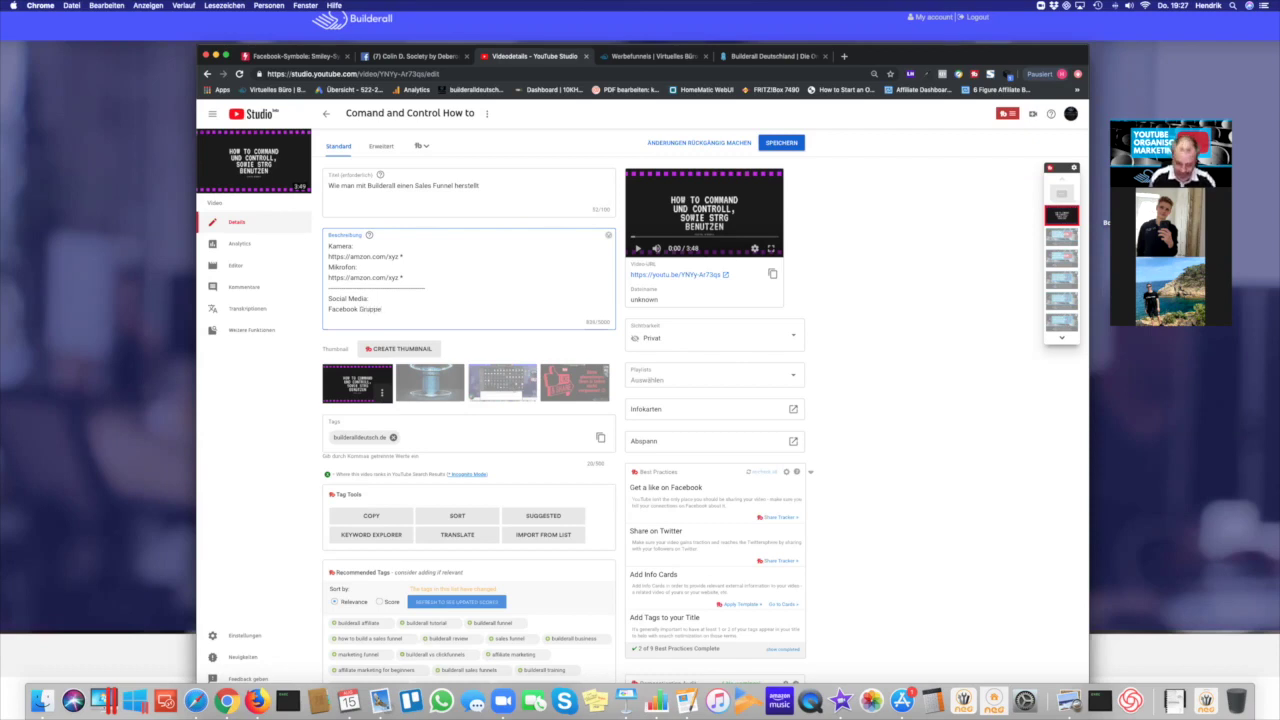
type(":")
key("Return")
key("Return")
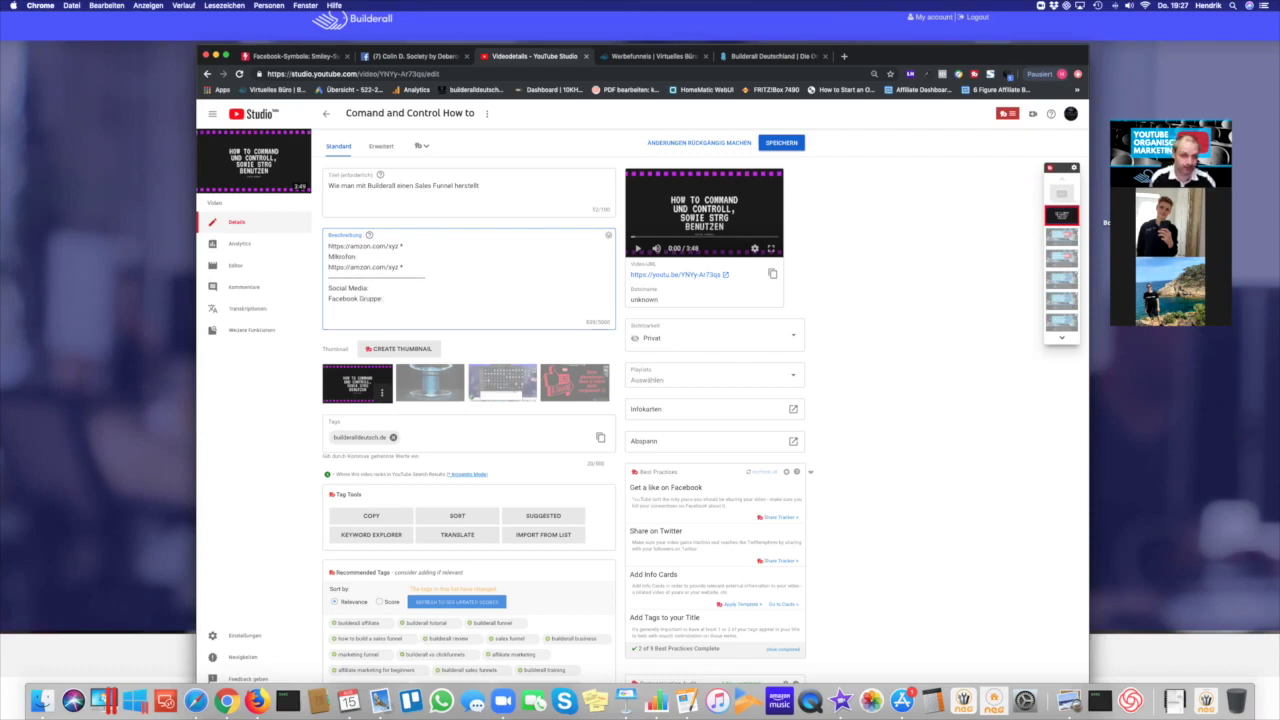
type("Instagram:")
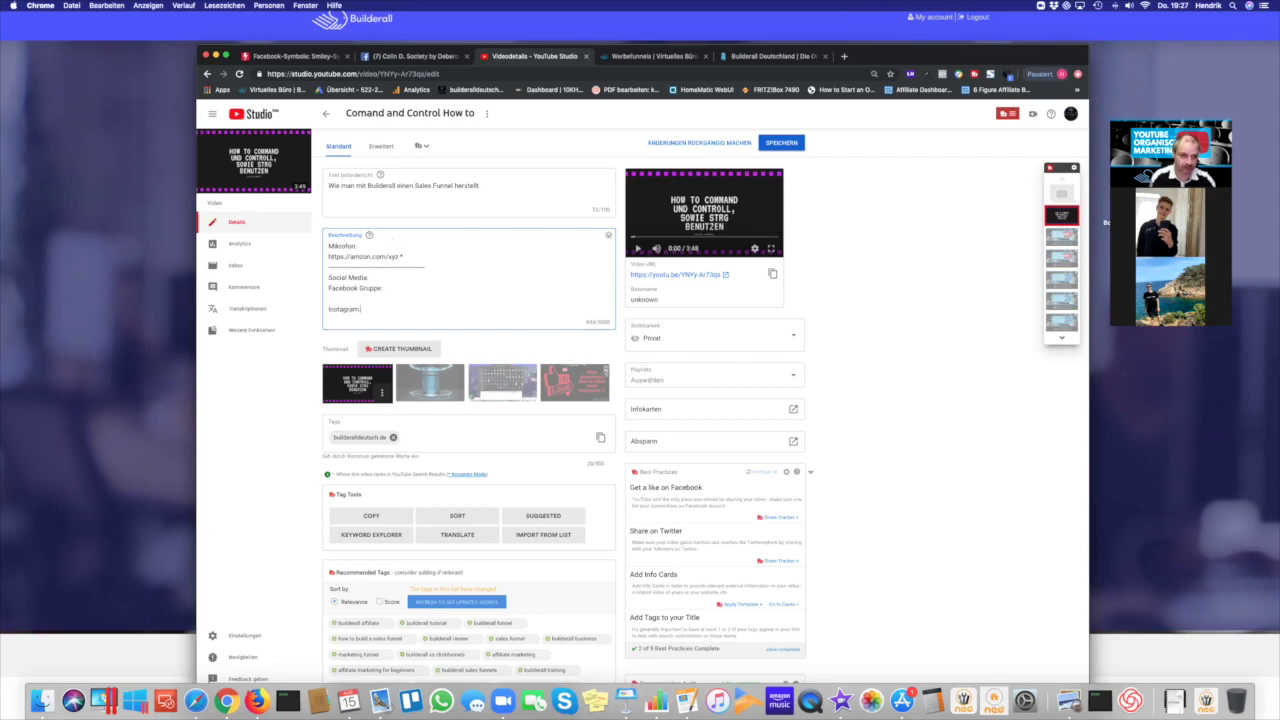
type("https://amazon.com/xyz *")
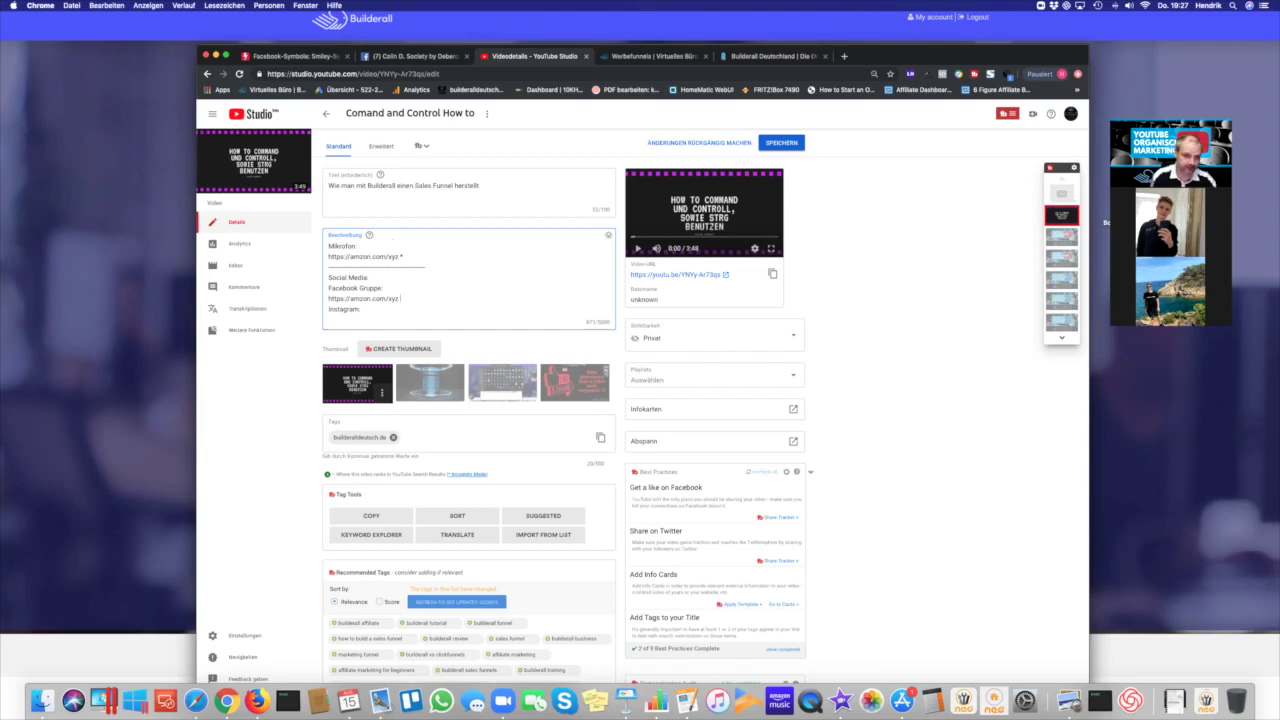
scroll(468, 280, "down", 2)
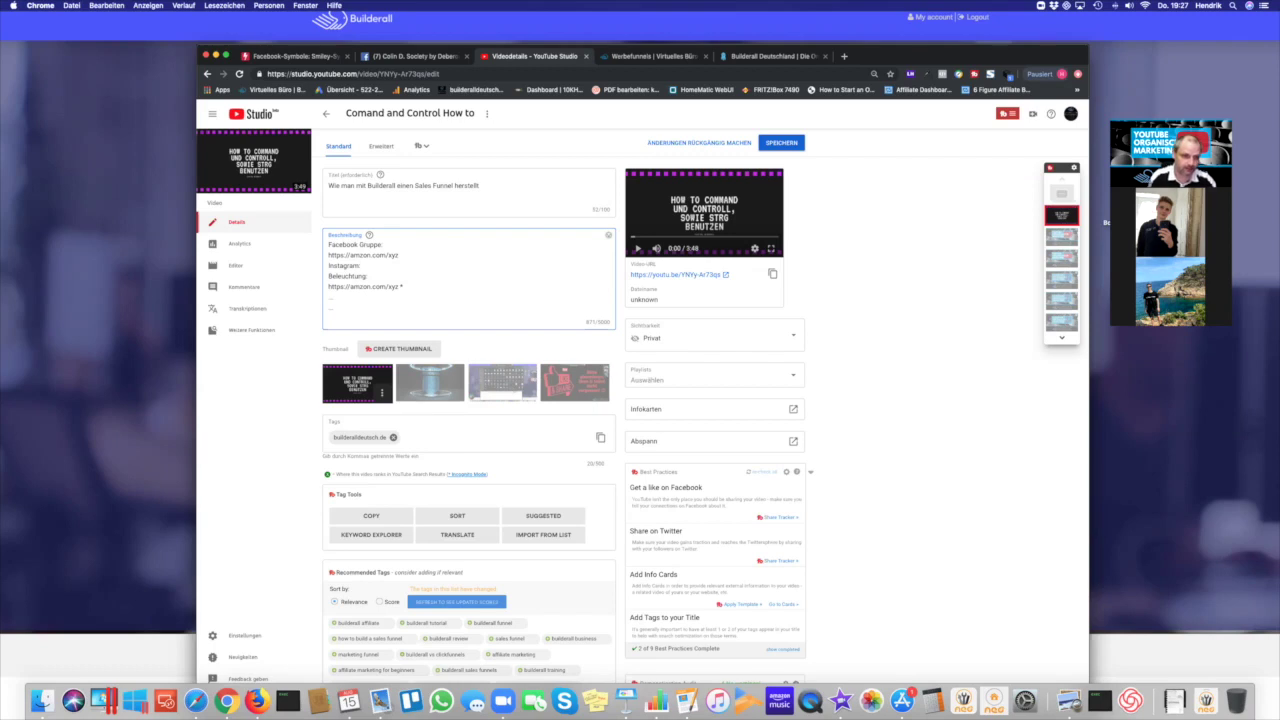
key("Return")
scroll(400, 294, "down", 3)
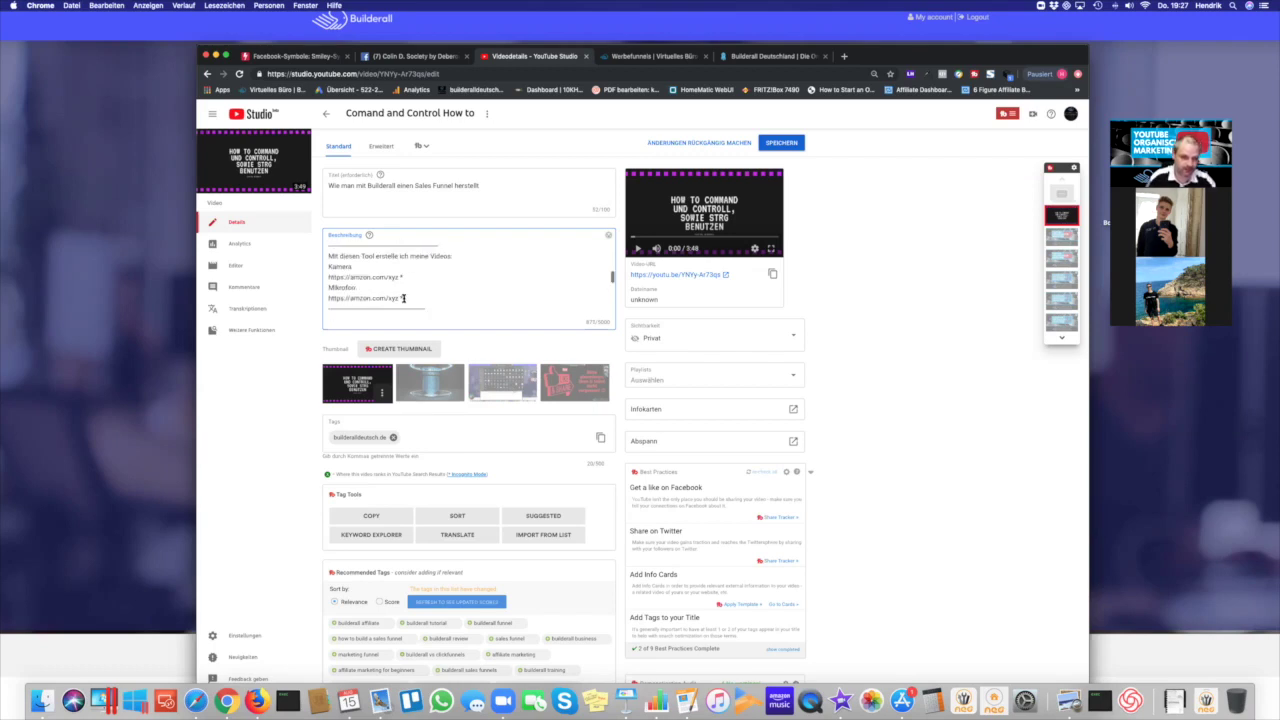
Move the "Beleuchtung:" entry, its link and both "..." lines from below "Instagram:" to directly under the "Mikrofon:" link, above the separator
scroll(406, 297, "up", 3)
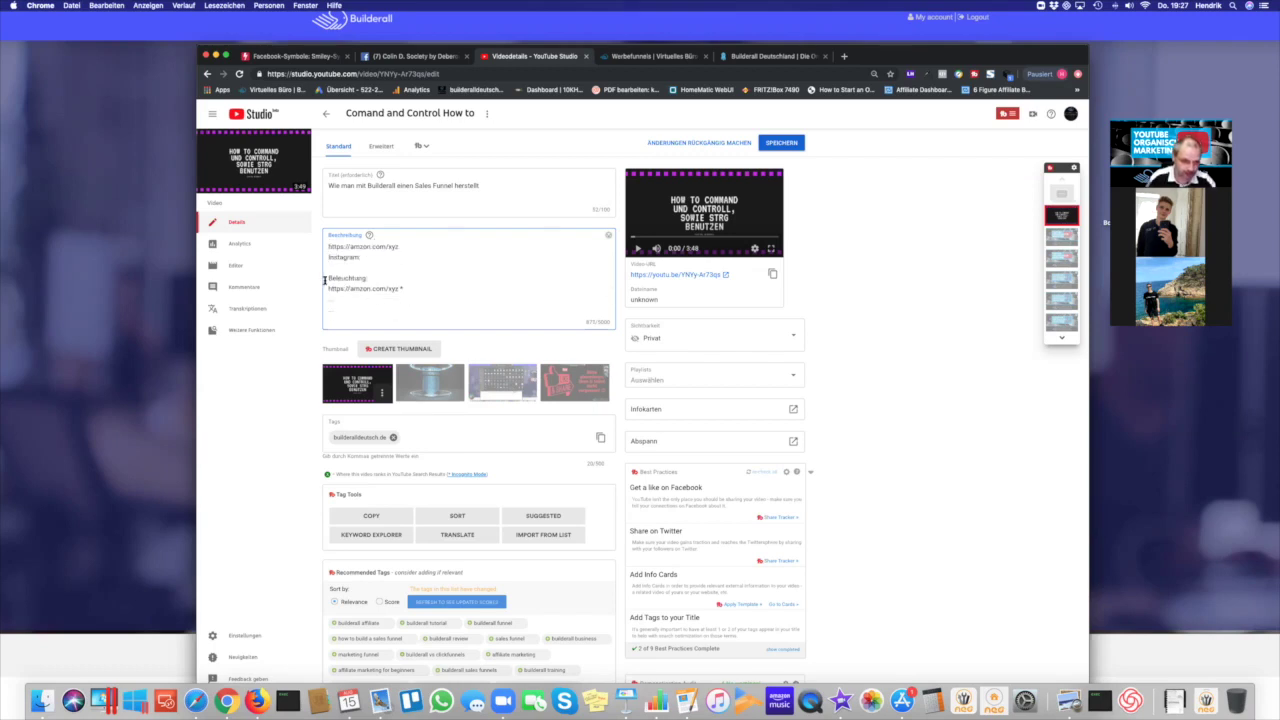
scroll(343, 290, "down", 5)
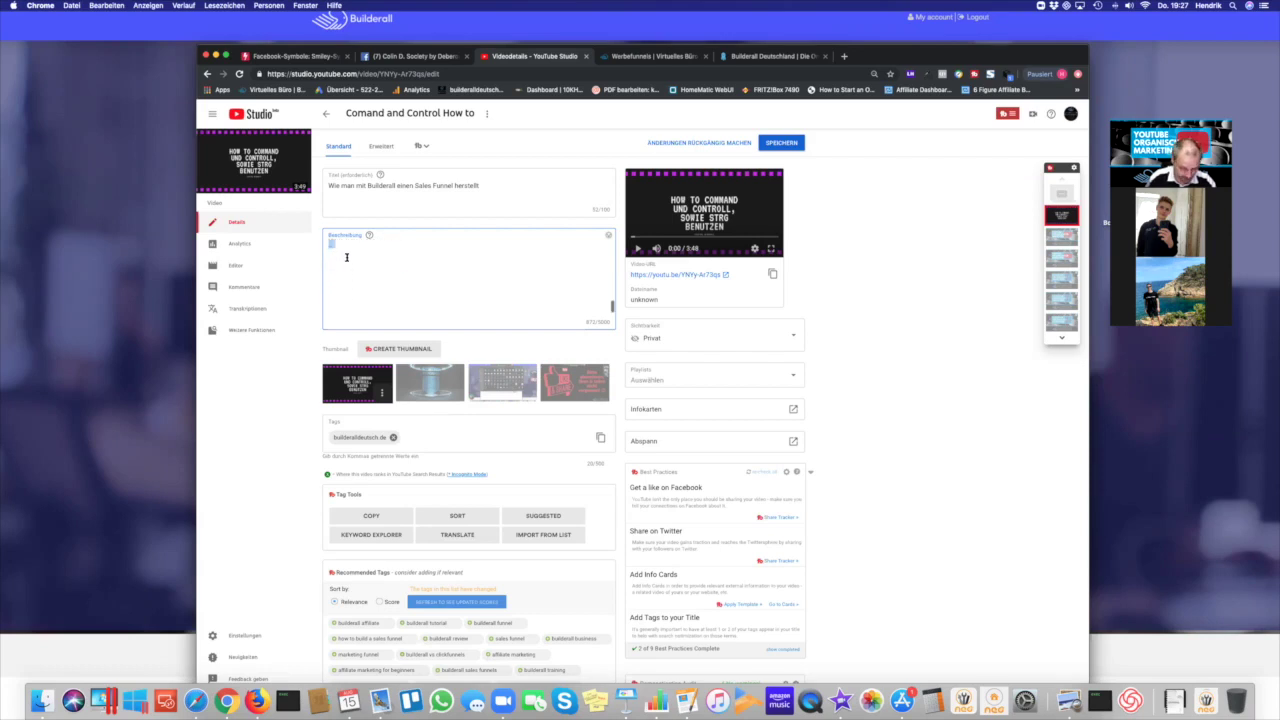
scroll(360, 277, "up", 4)
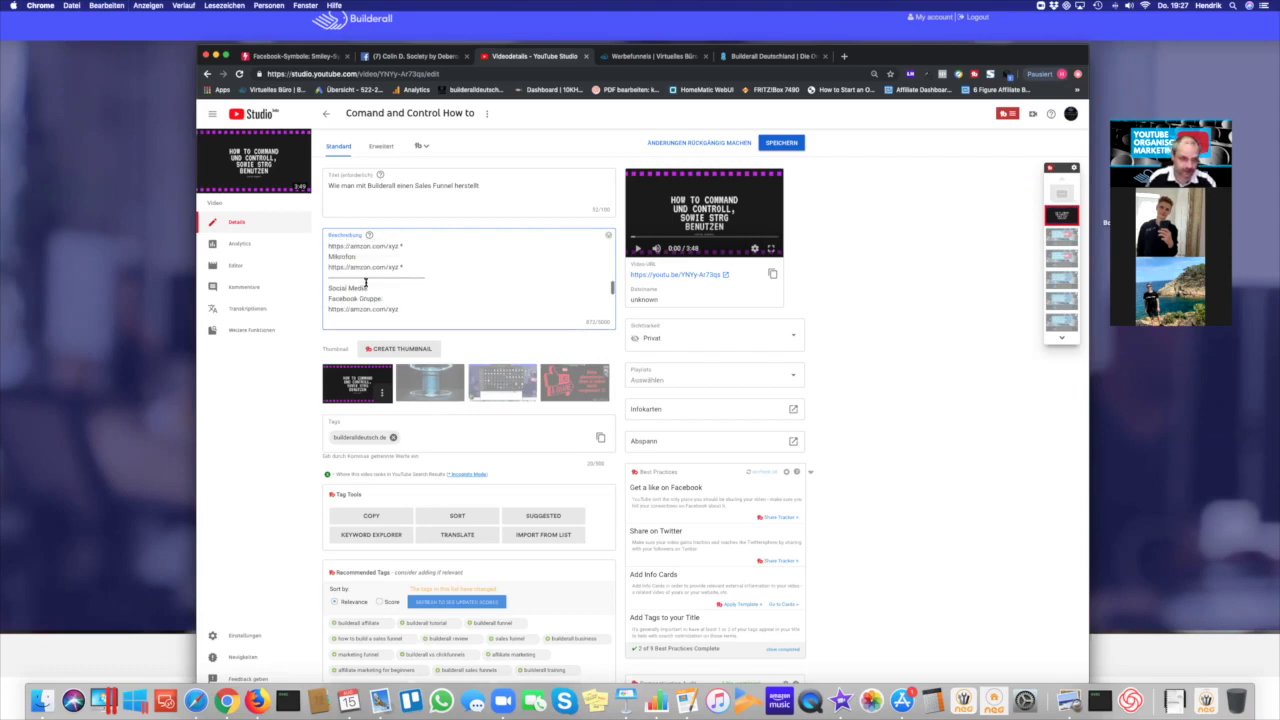
scroll(400, 284, "down", 2)
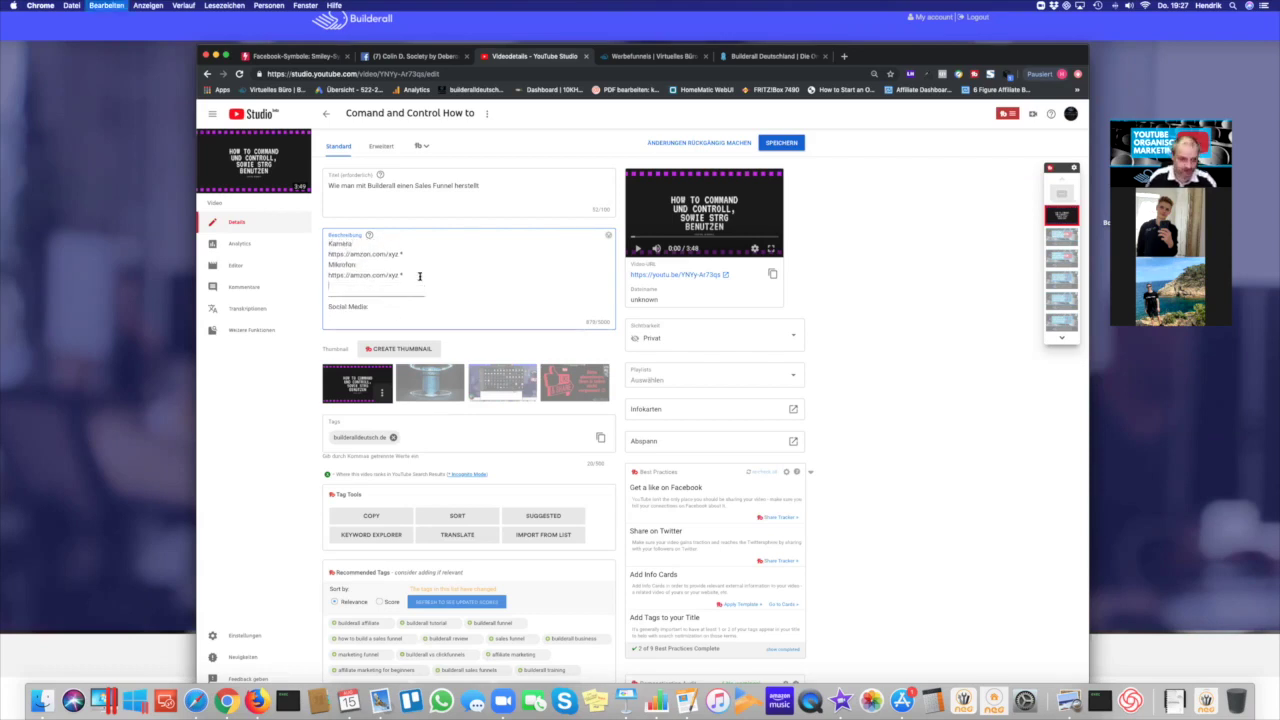
scroll(382, 284, "down", 1)
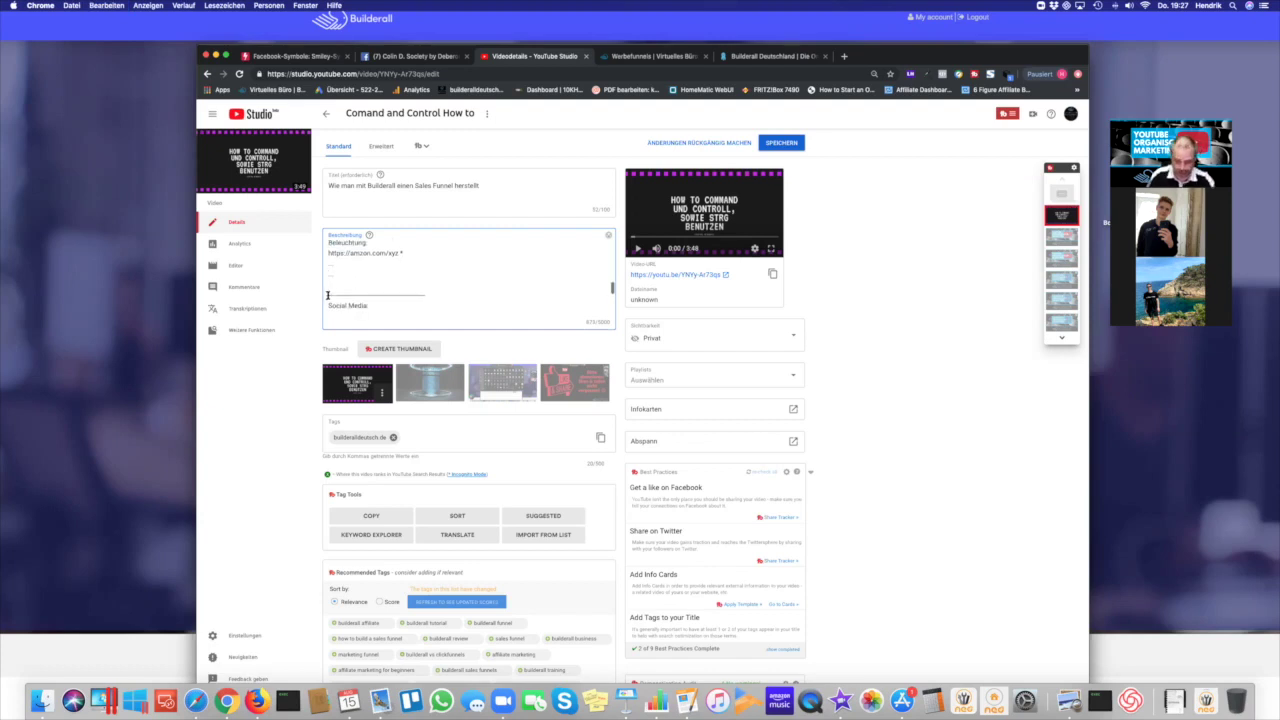
scroll(350, 285, "down", 3)
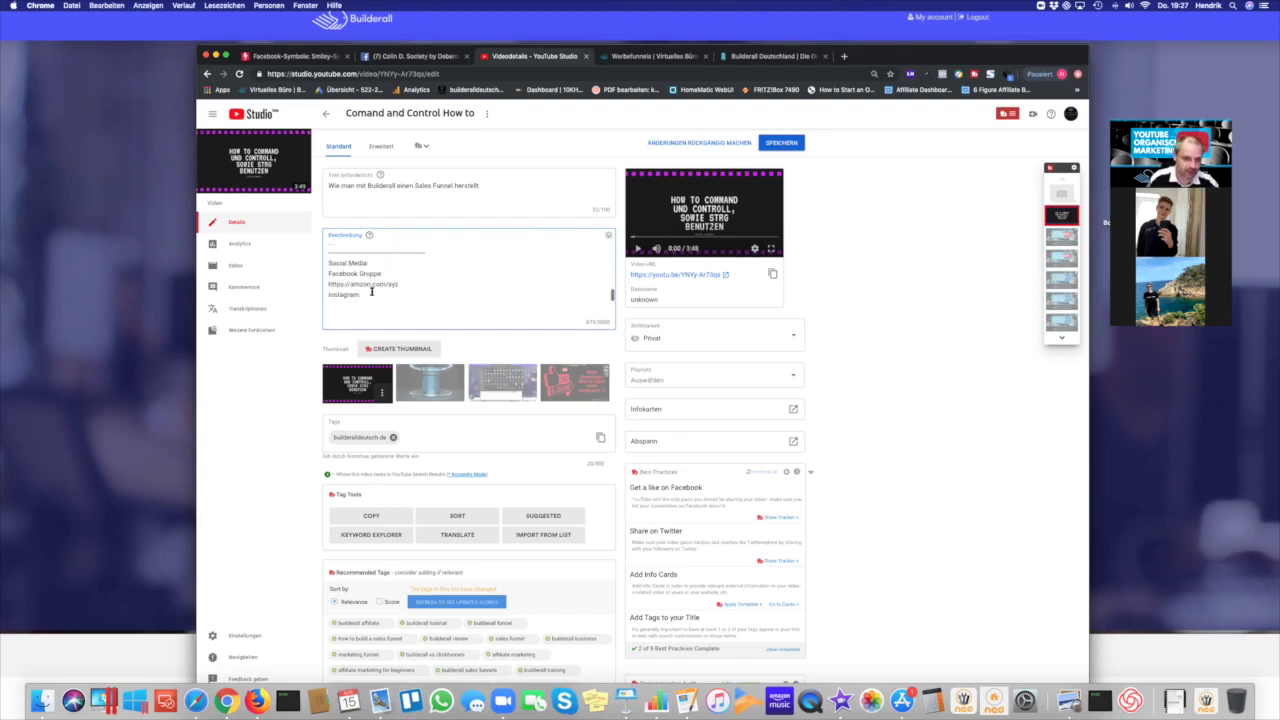
left_click(470, 311)
left_click_drag(401, 271, 329, 271)
key("super+c")
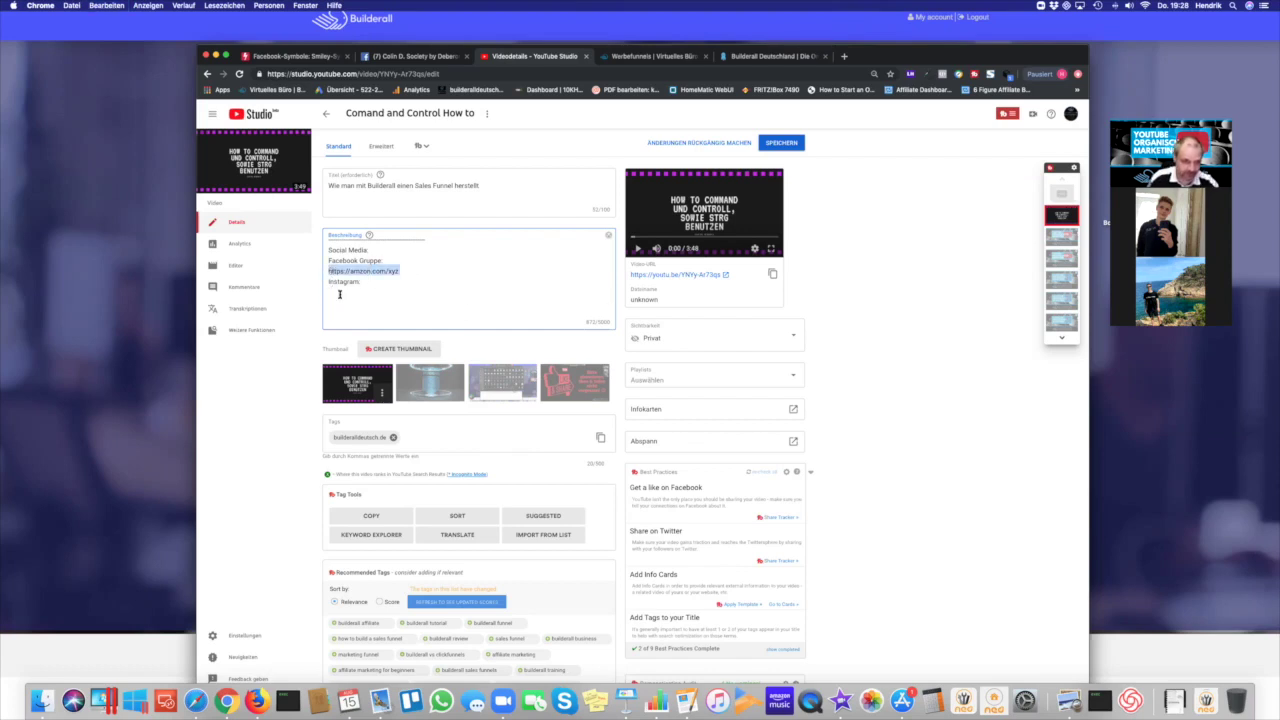
left_click(338, 291)
key("super+v")
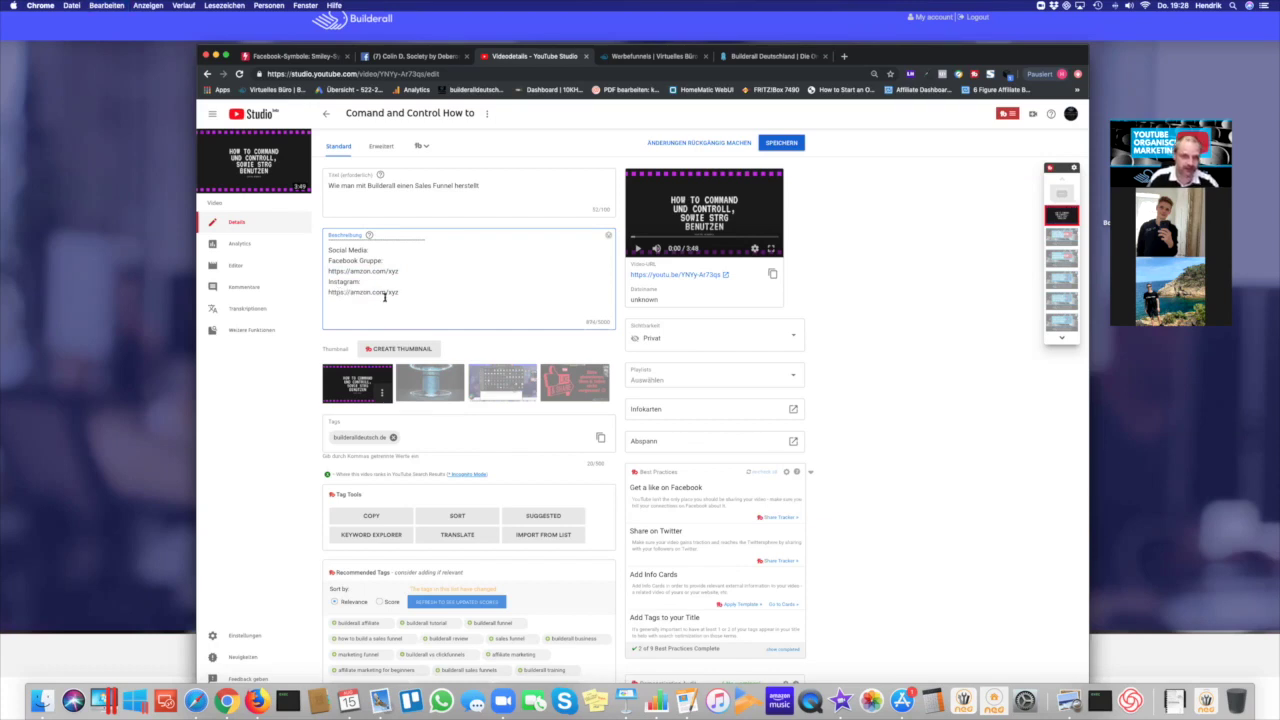
key("Return")
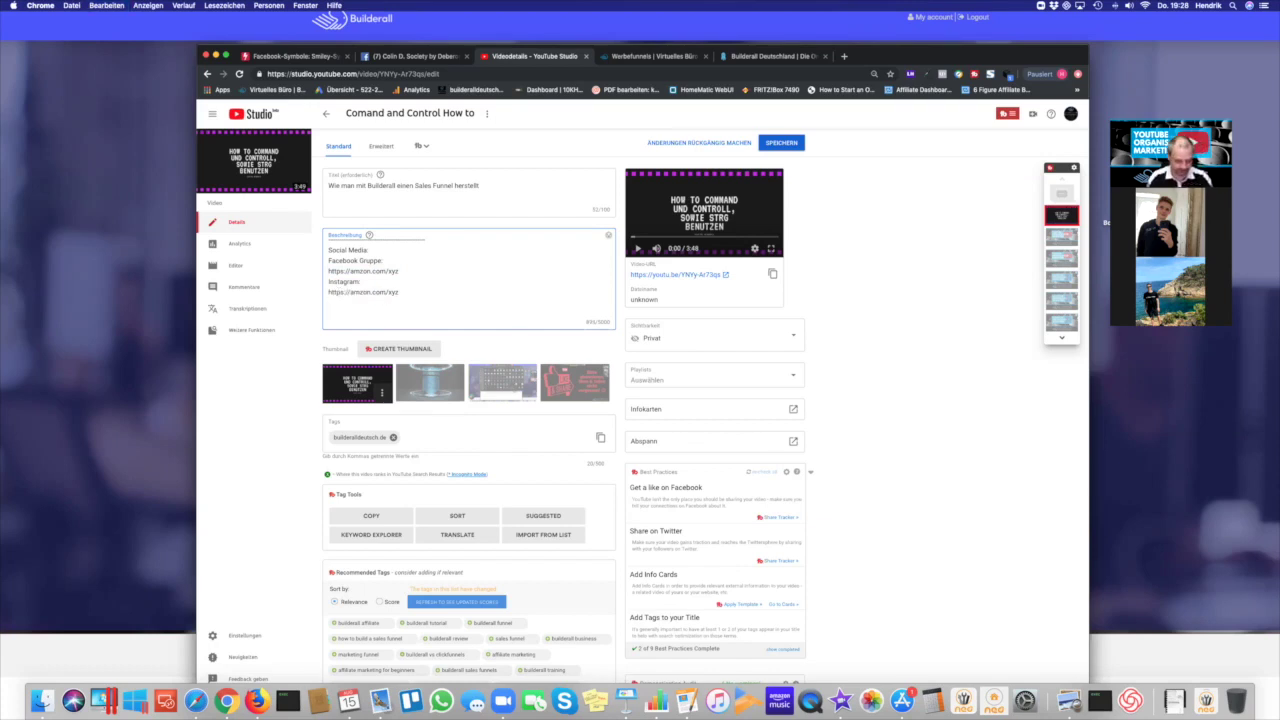
type("Linked")
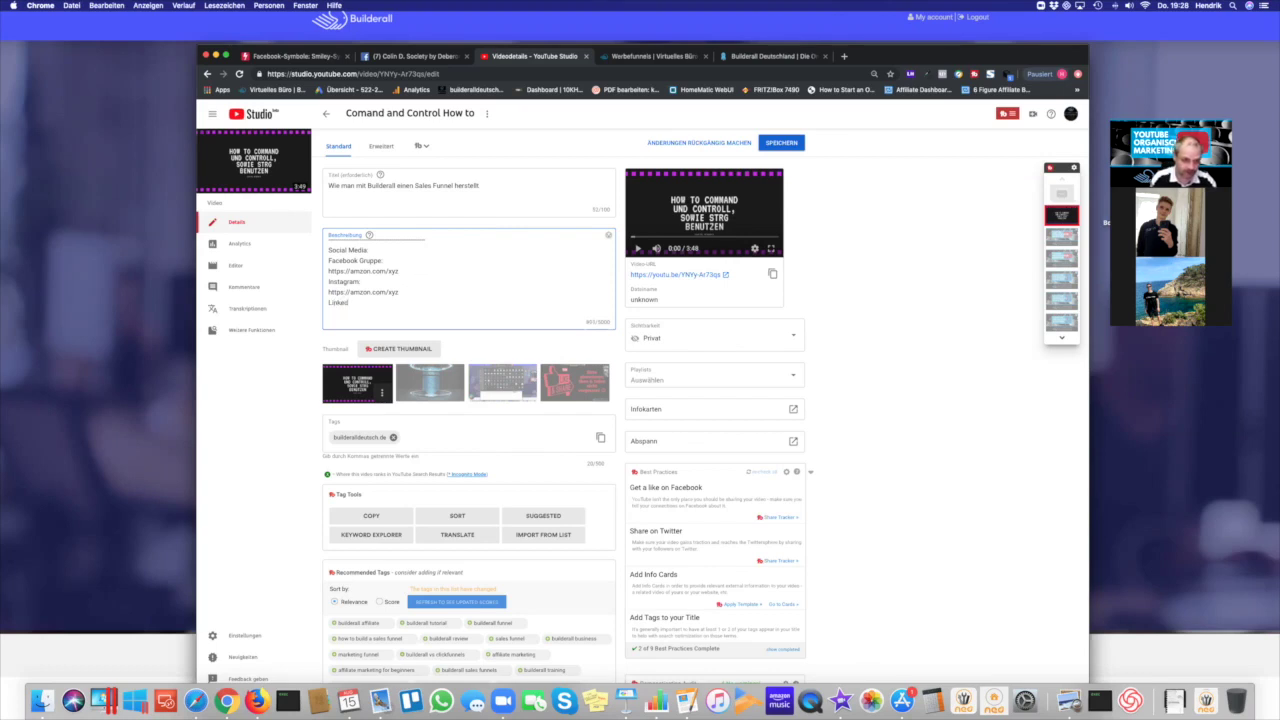
type("In")
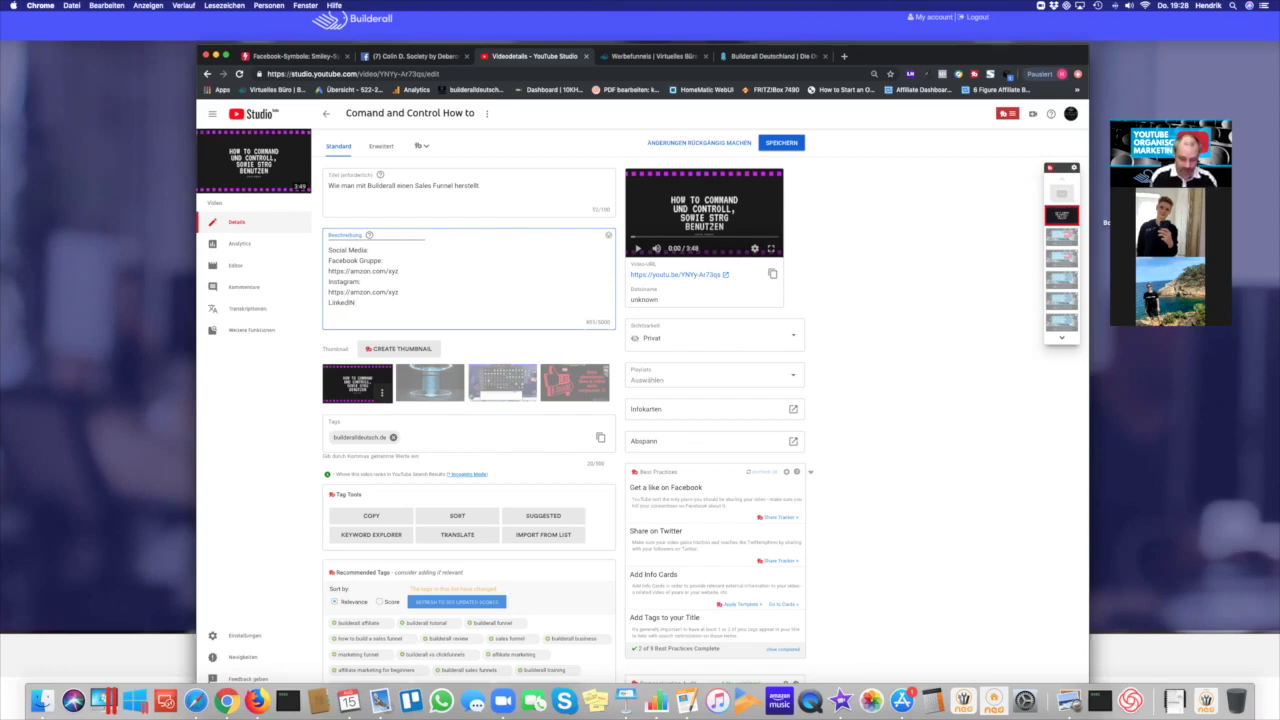
type(":")
key("Return")
key("super+v")
Insert a dashed separator line below the LinkedIN link and add the heading "Disclaimer:" under it
key("Return")
type("-------")
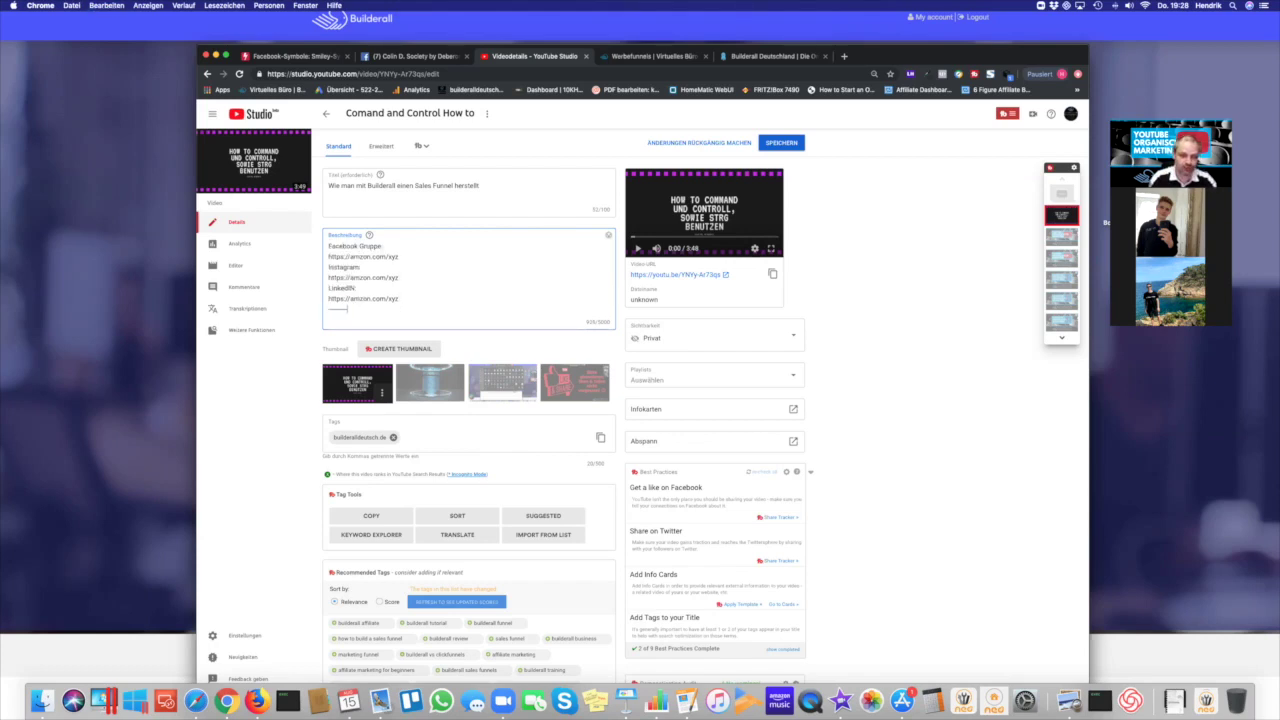
type("------------------------------------------------------------")
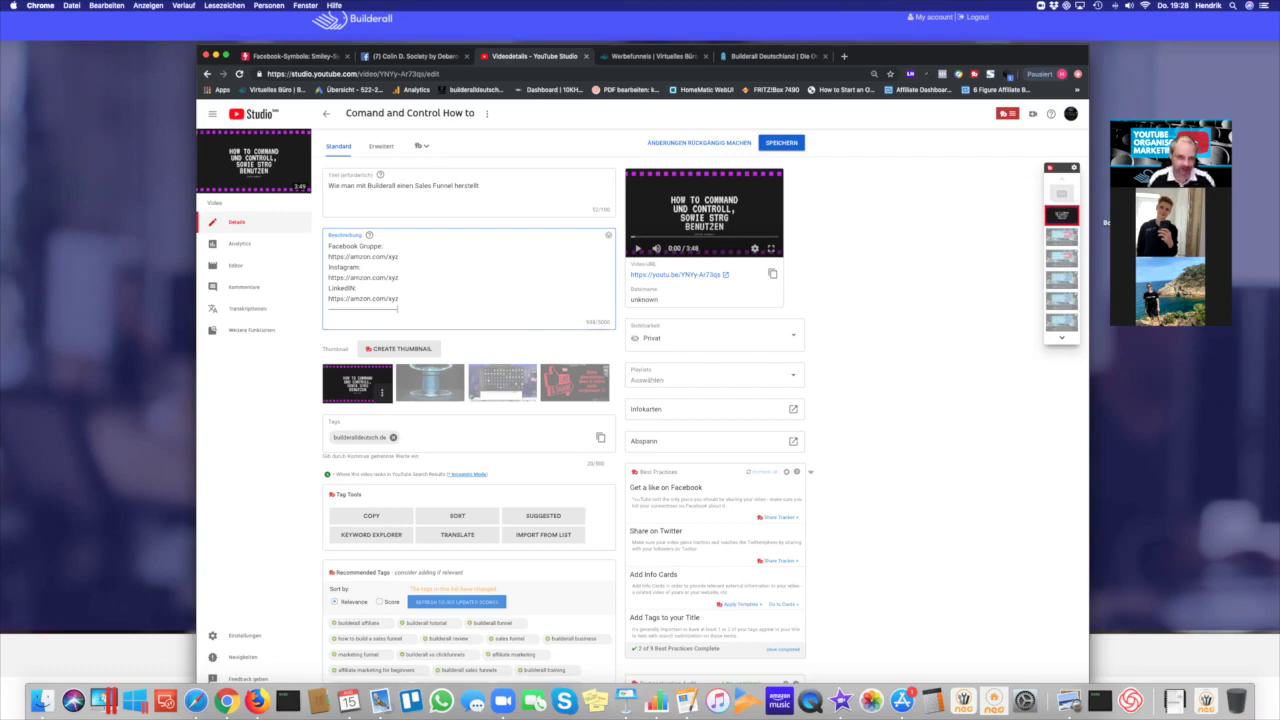
key("Return")
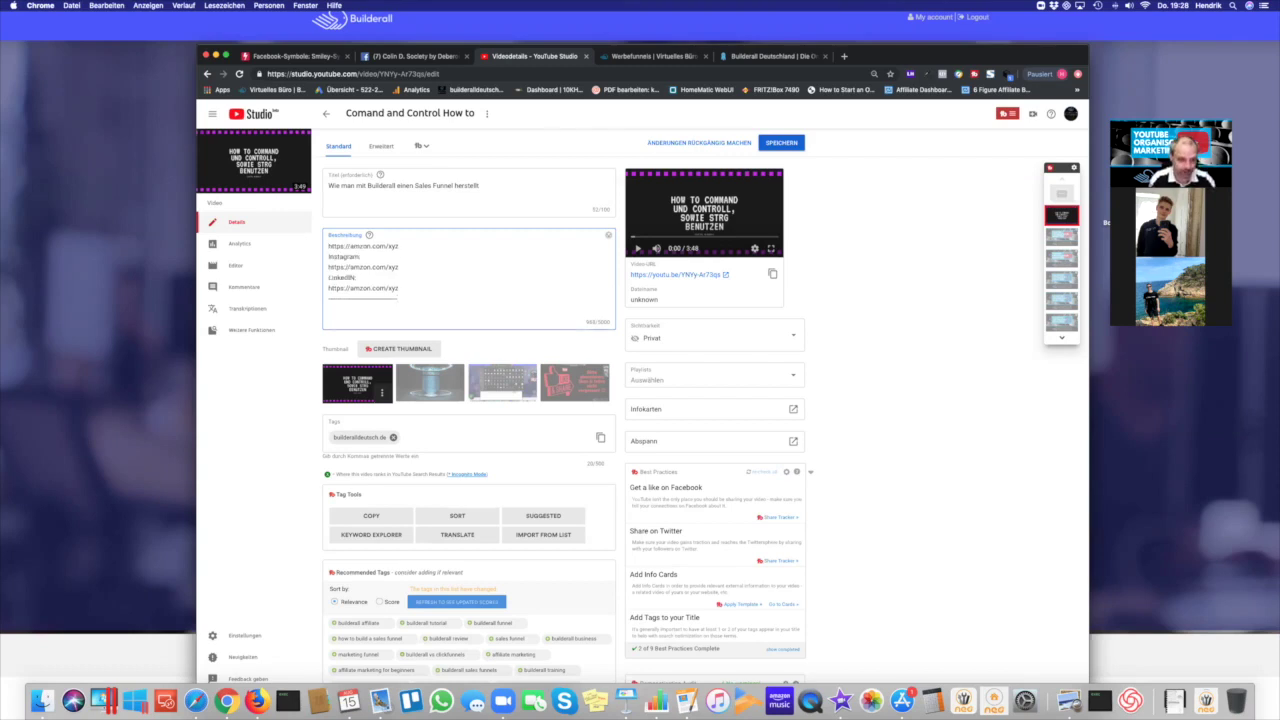
type("Disclai")
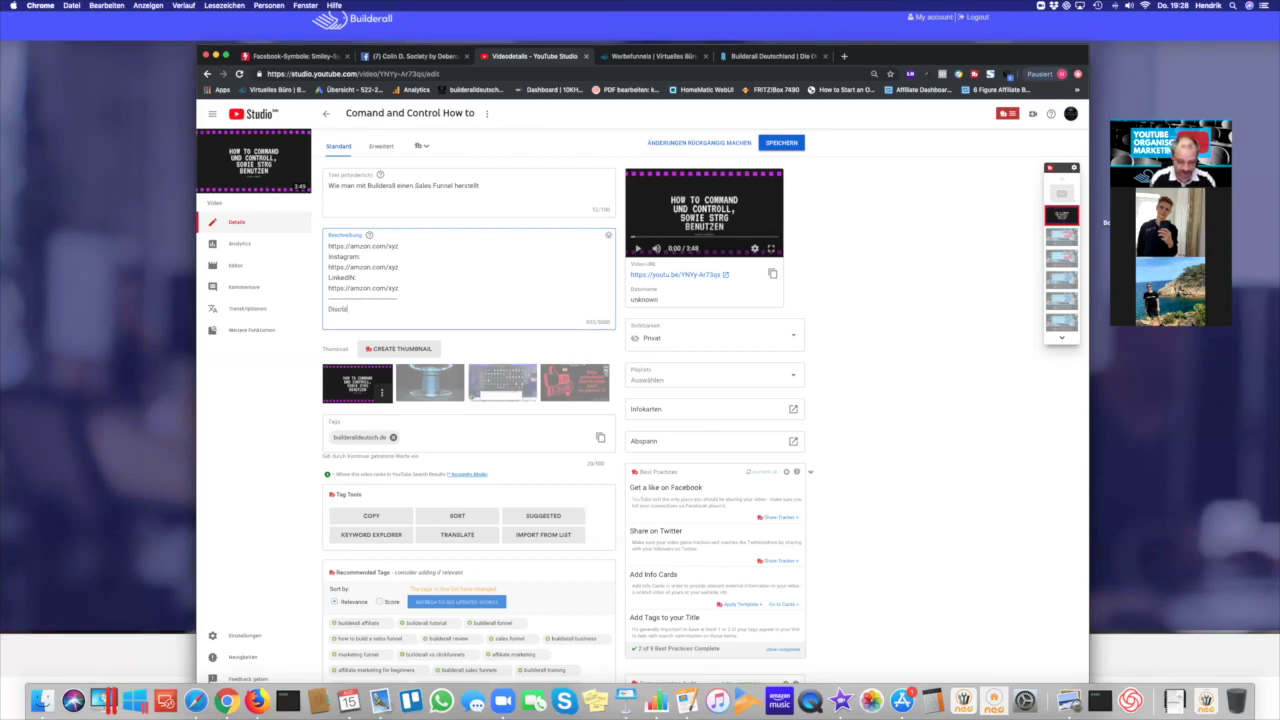
type("mer")
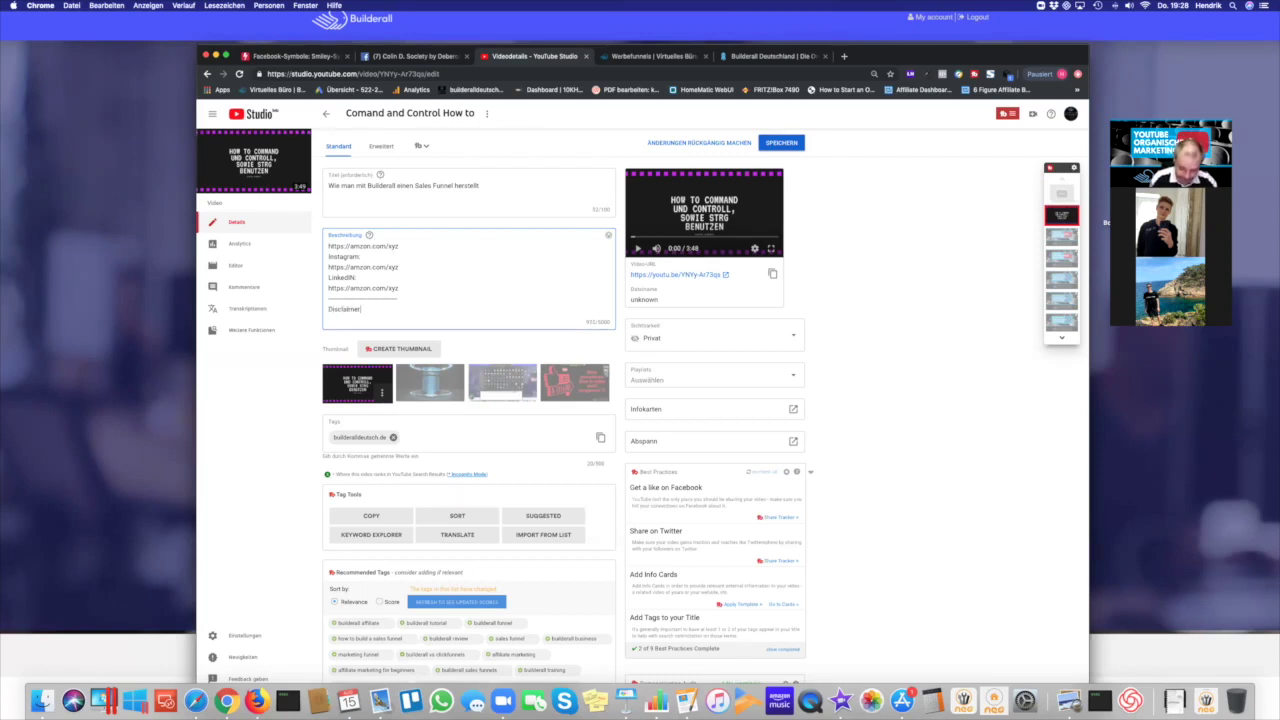
type(":")
key("Return")
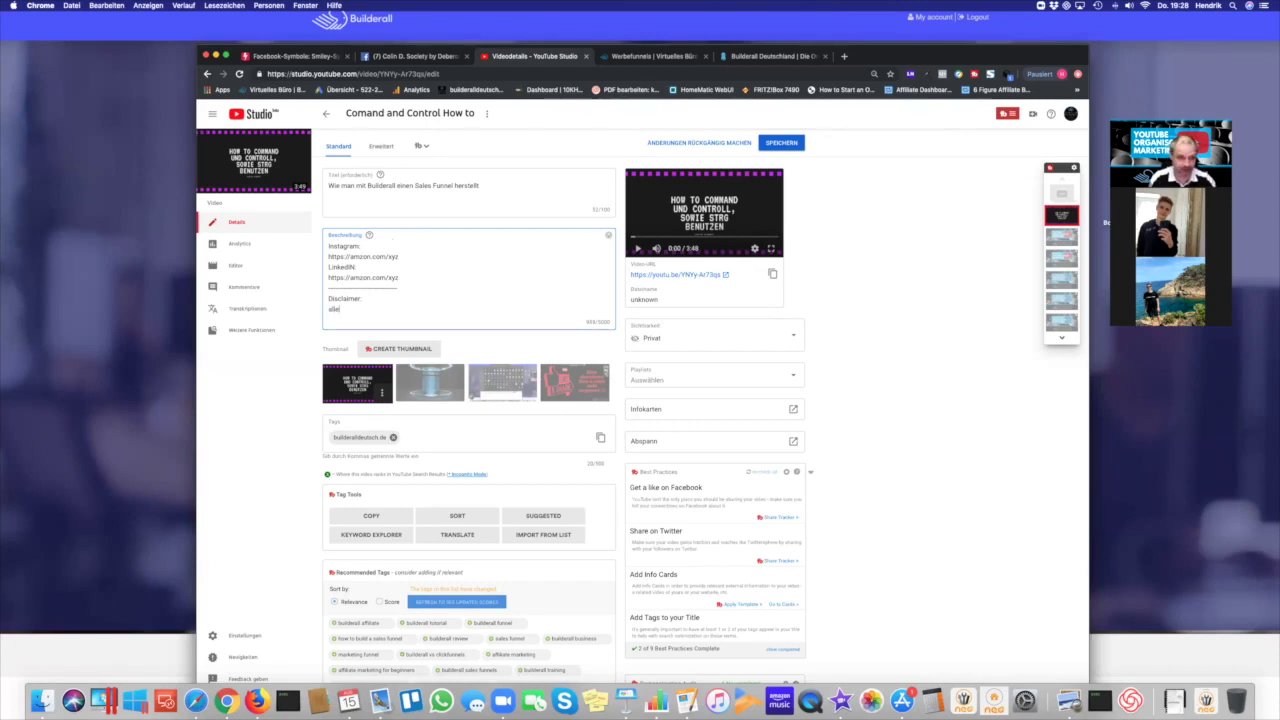
Begin the text under "Disclaimer:" with "alle mit Sternchen (*) gekennzeichneten"
type("alle mit")
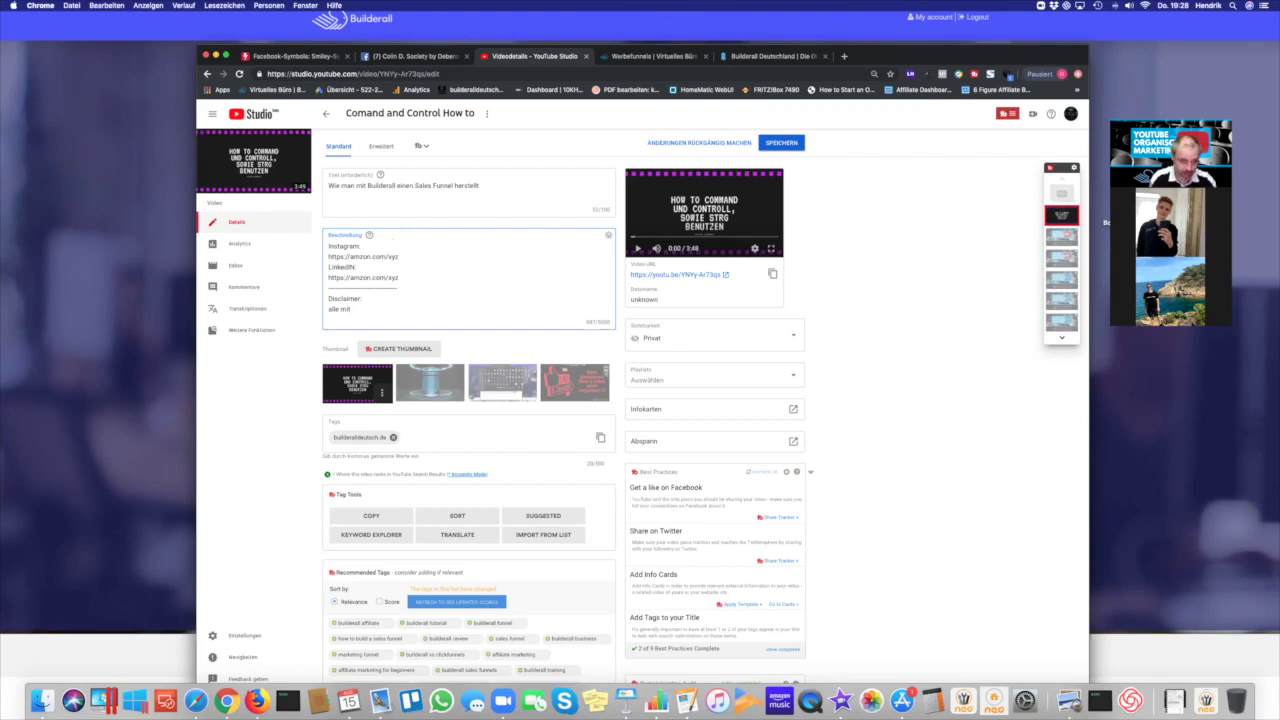
type(" Sterchen (*")
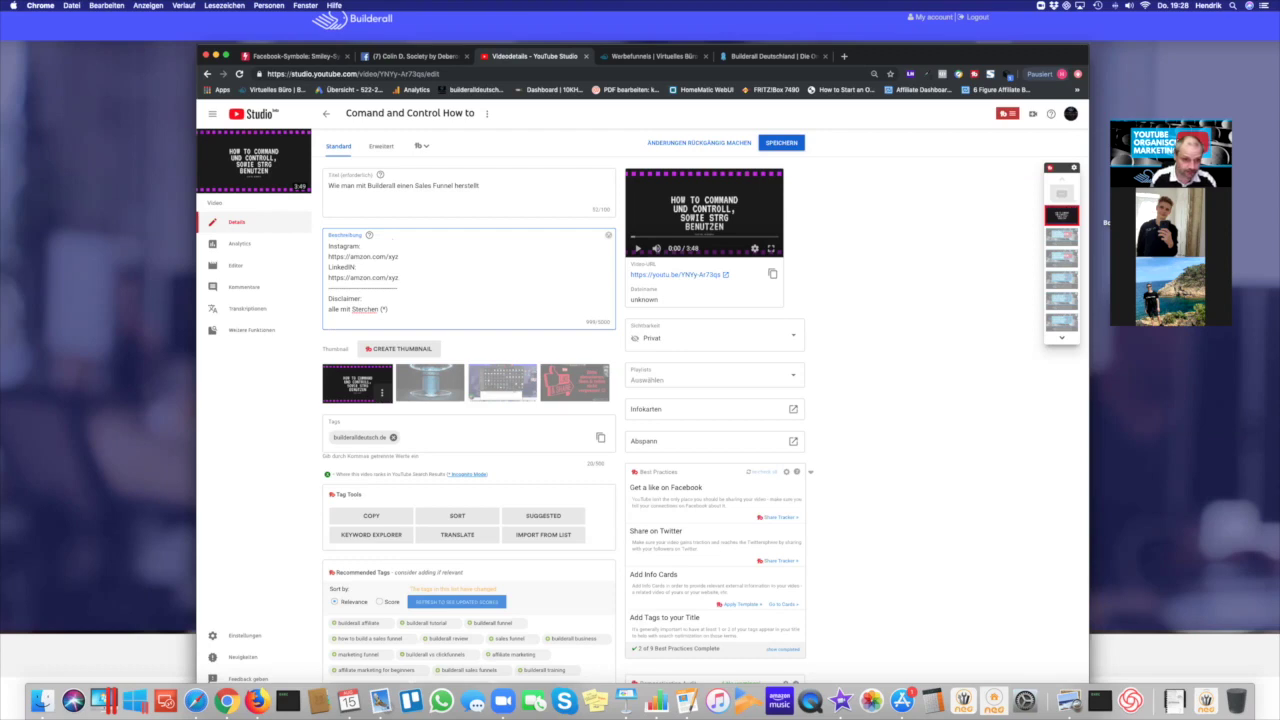
left_click(364, 311)
type("n")
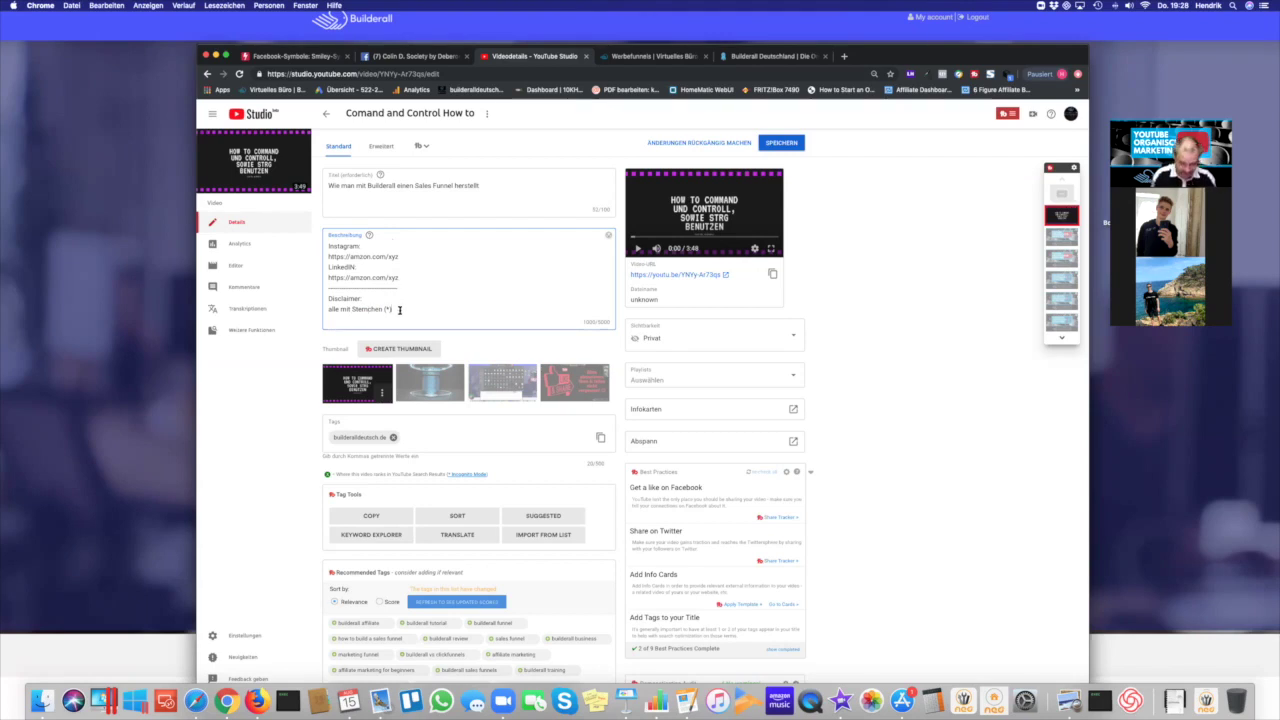
type(" gekenn")
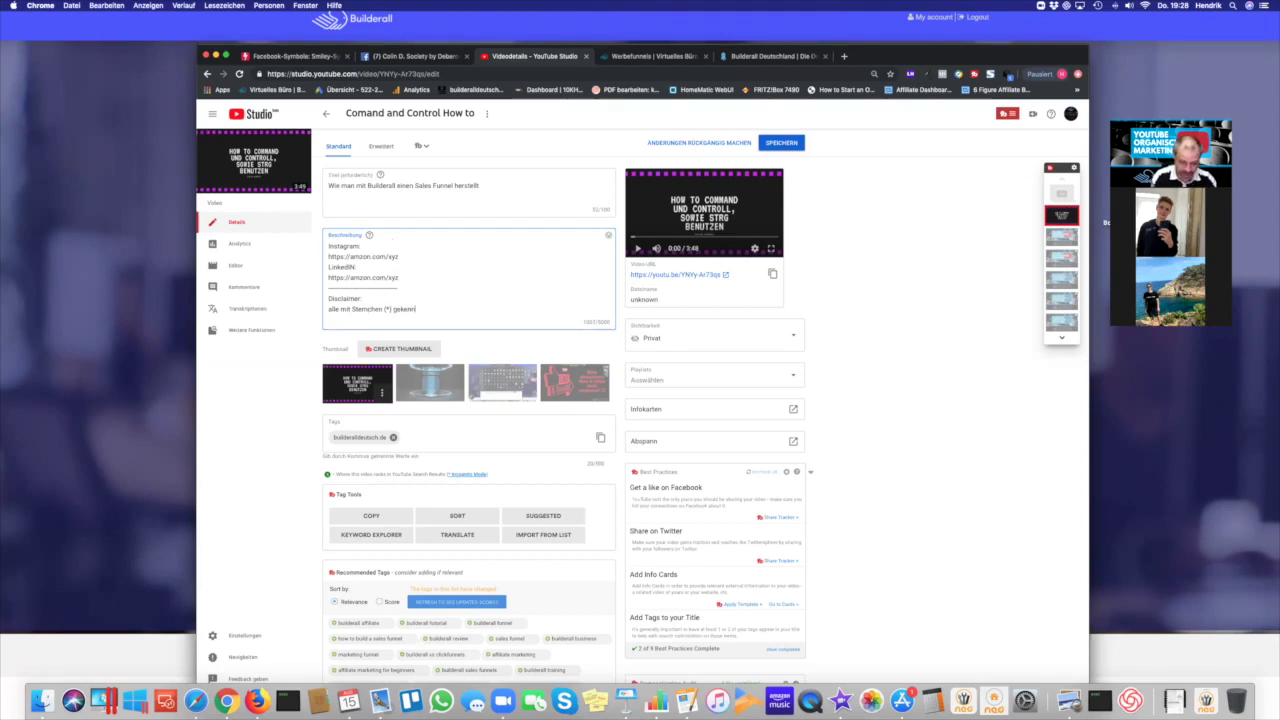
type("zeichneten ")
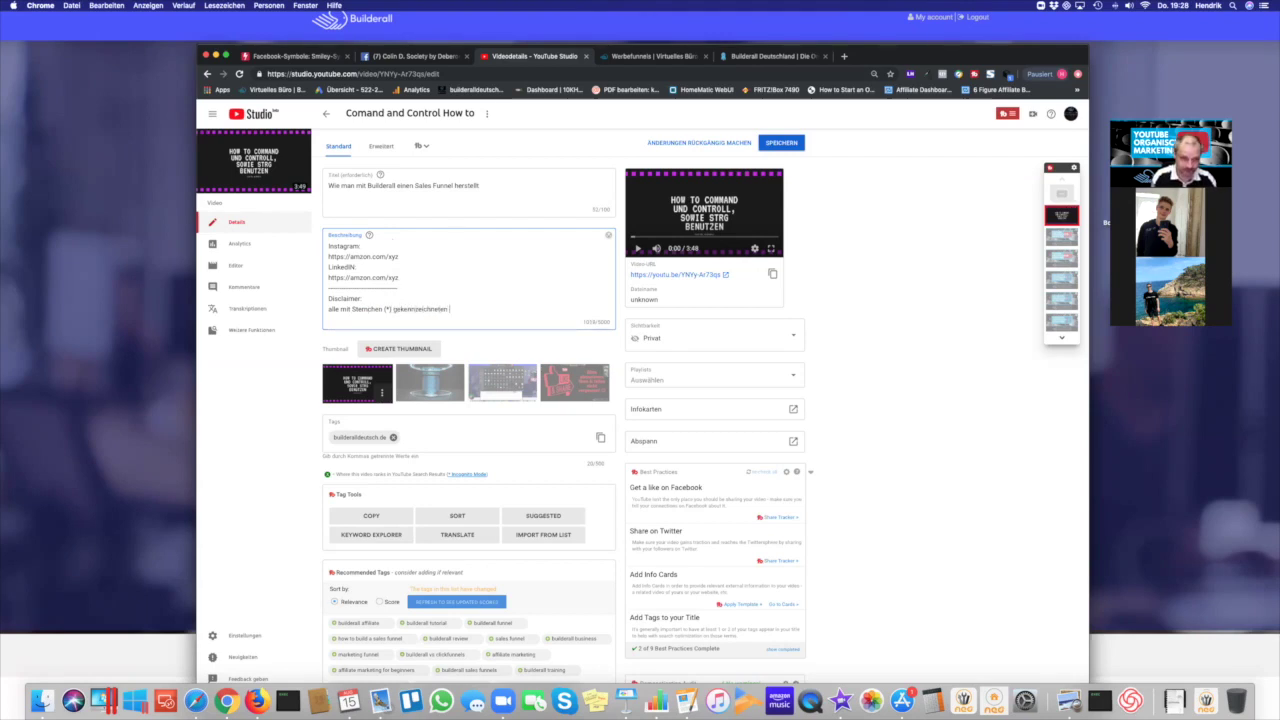
Complete the disclaimer with "Links sind Affiliate Links bei denen ich eine Provision erhalte, die Produkte sind deshalb nicht teuerer." and start a new line
type("Links sind Affiliate Li")
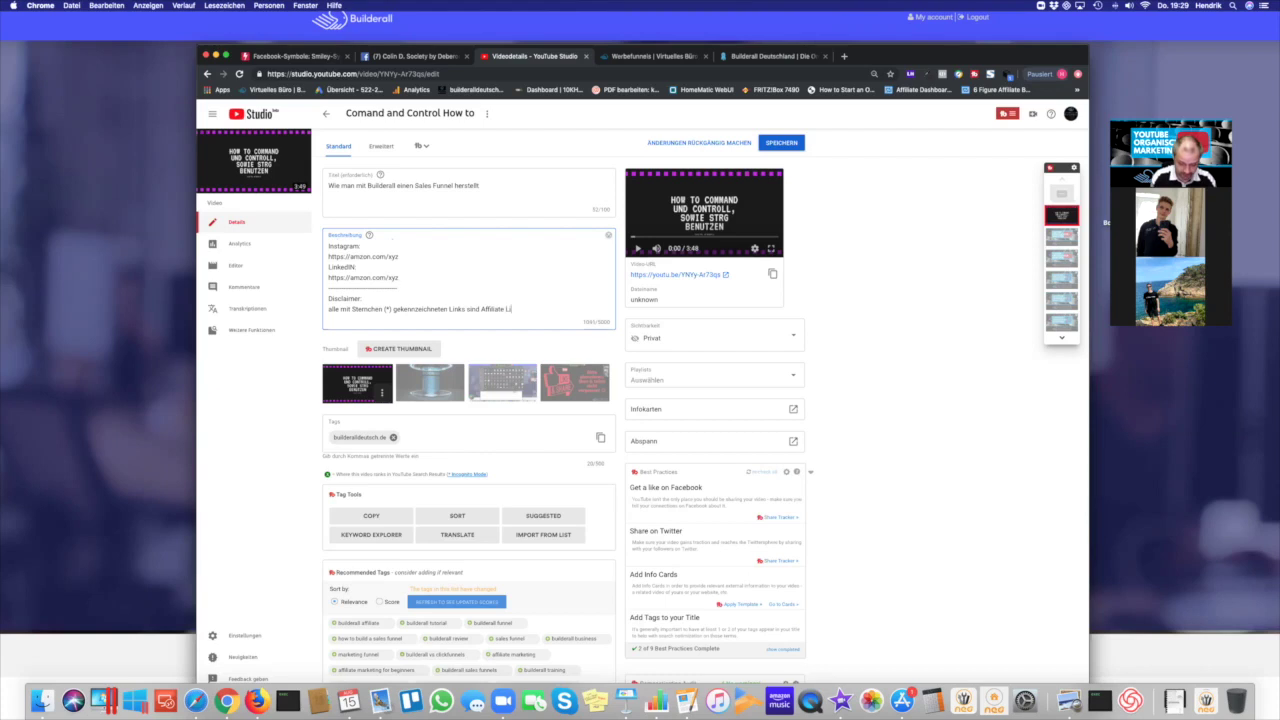
type("nks bei")
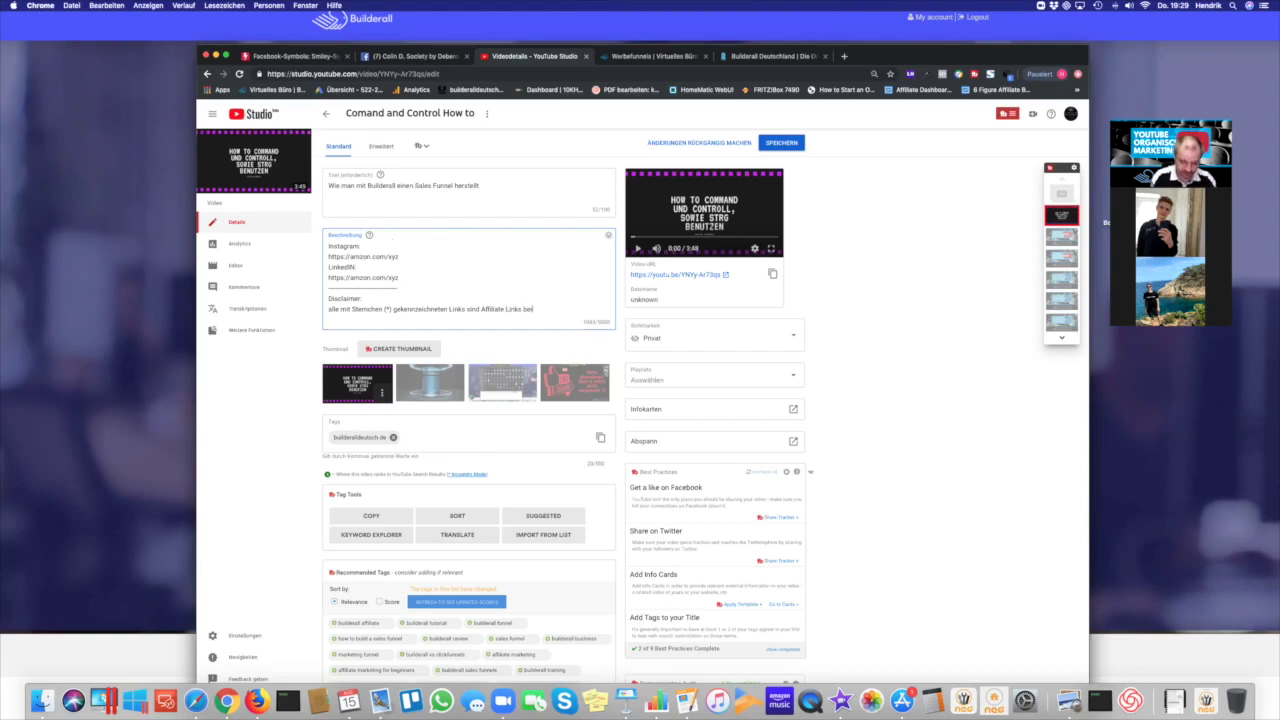
type(" denen ich eine Provision")
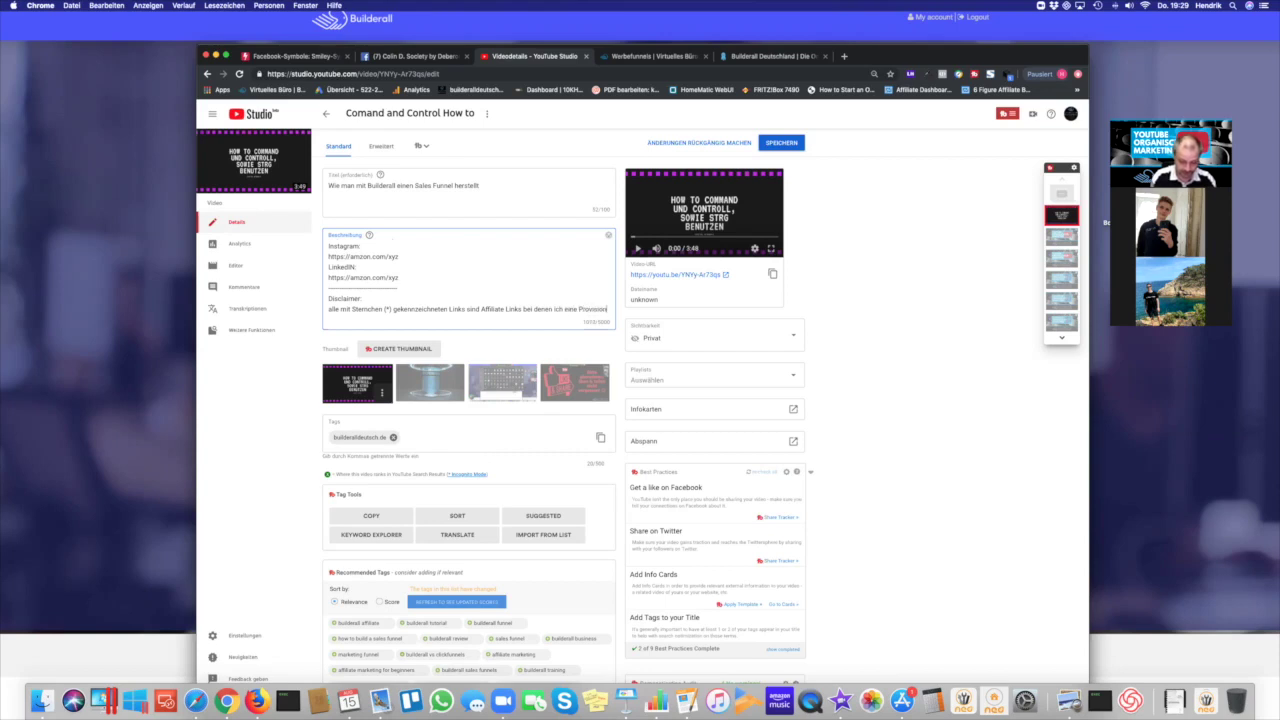
type(" erfolte, diePro")
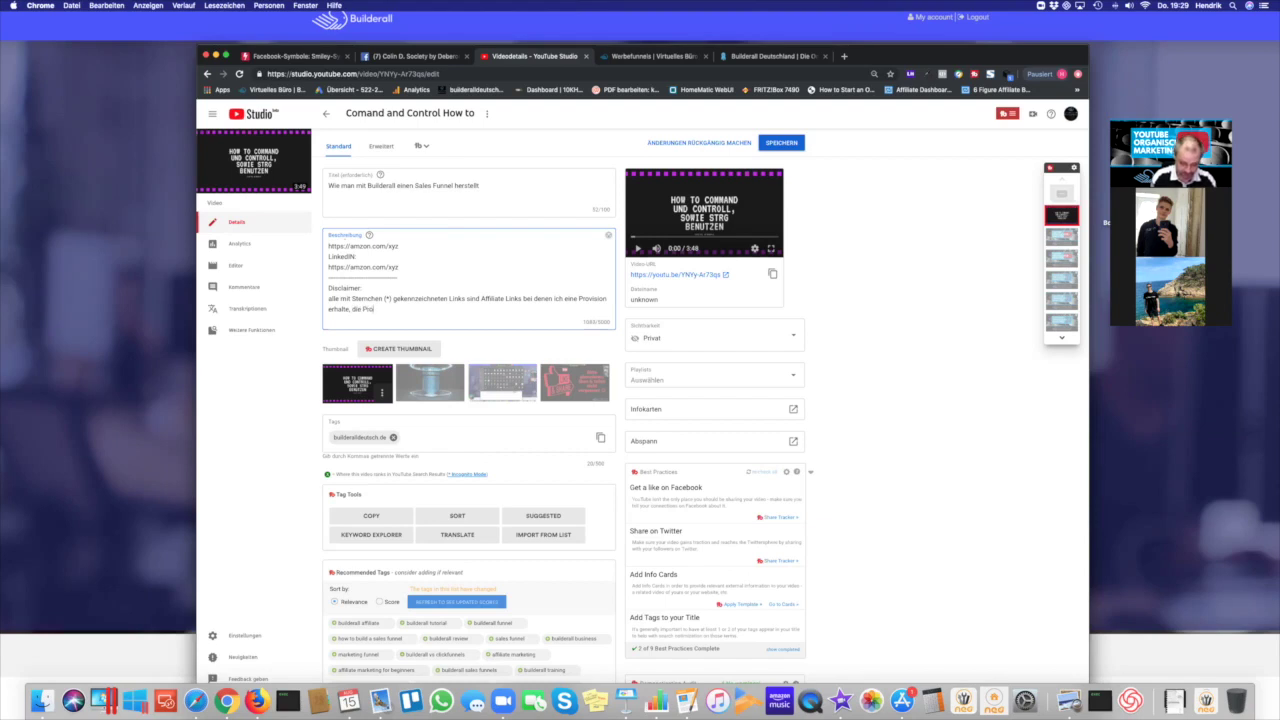
type("dukte sin")
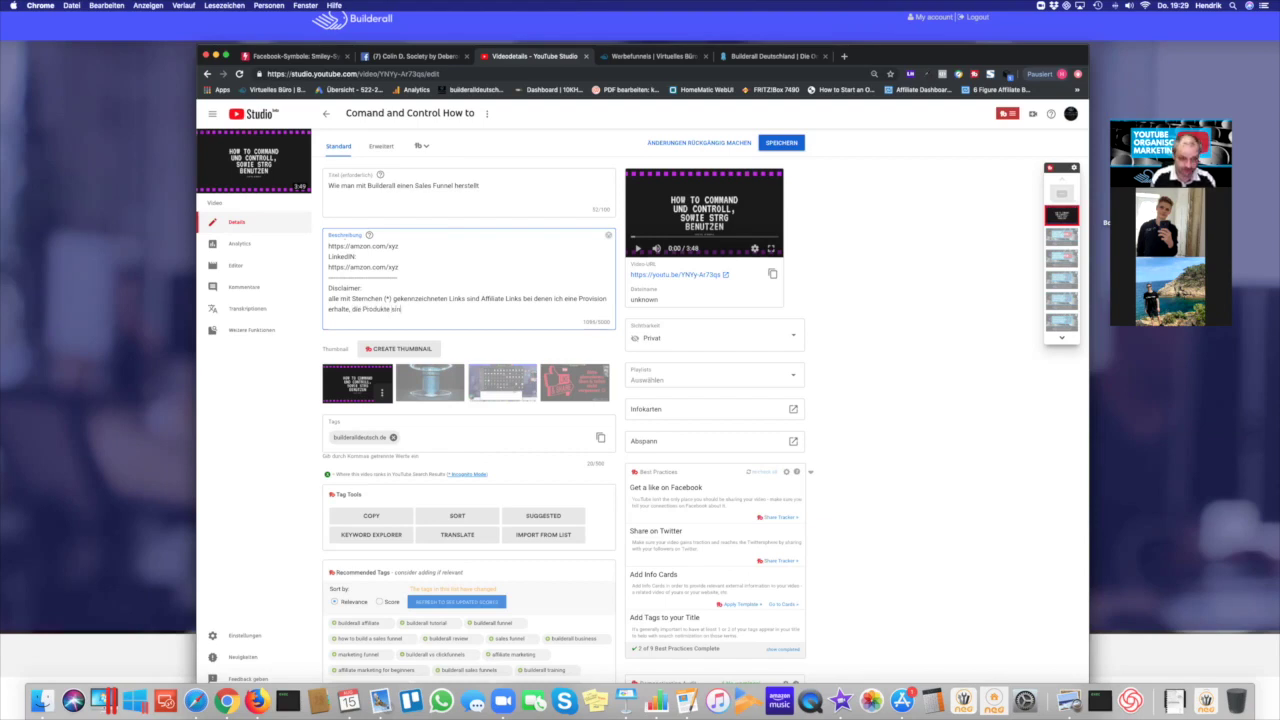
type("d deshalb nicht teu")
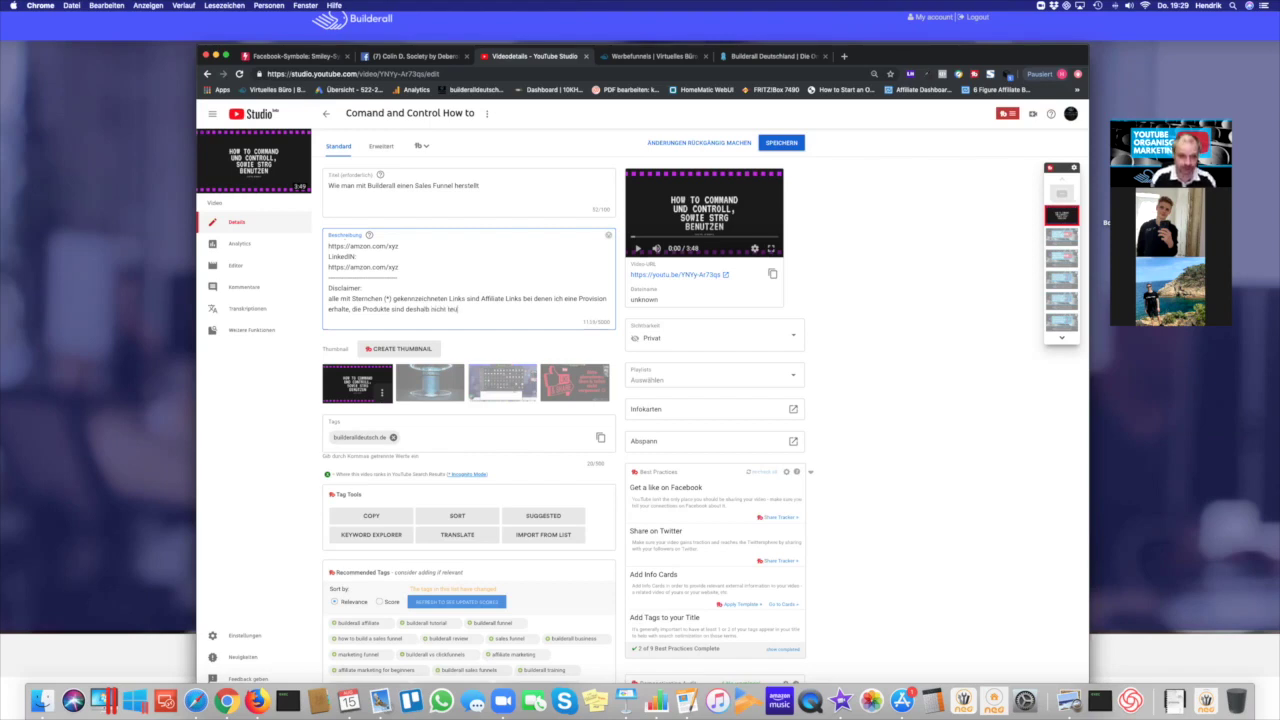
type("erer.")
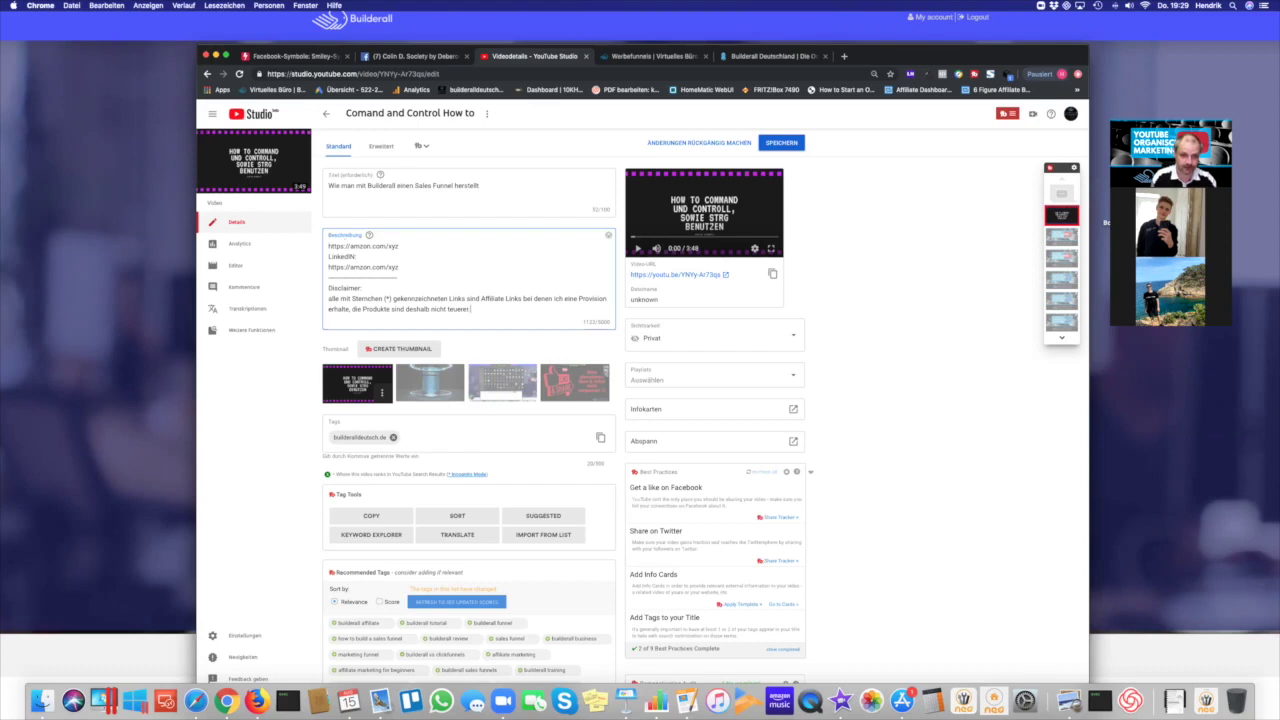
key("Return")
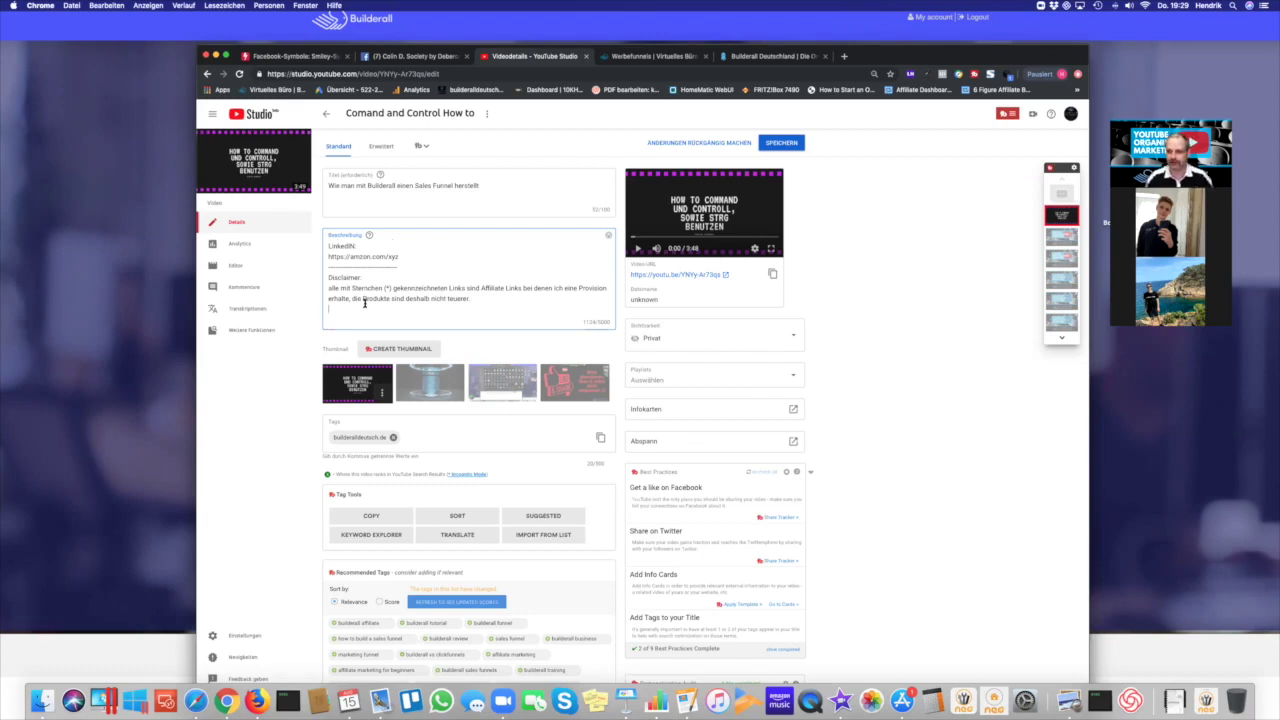
key("Return")
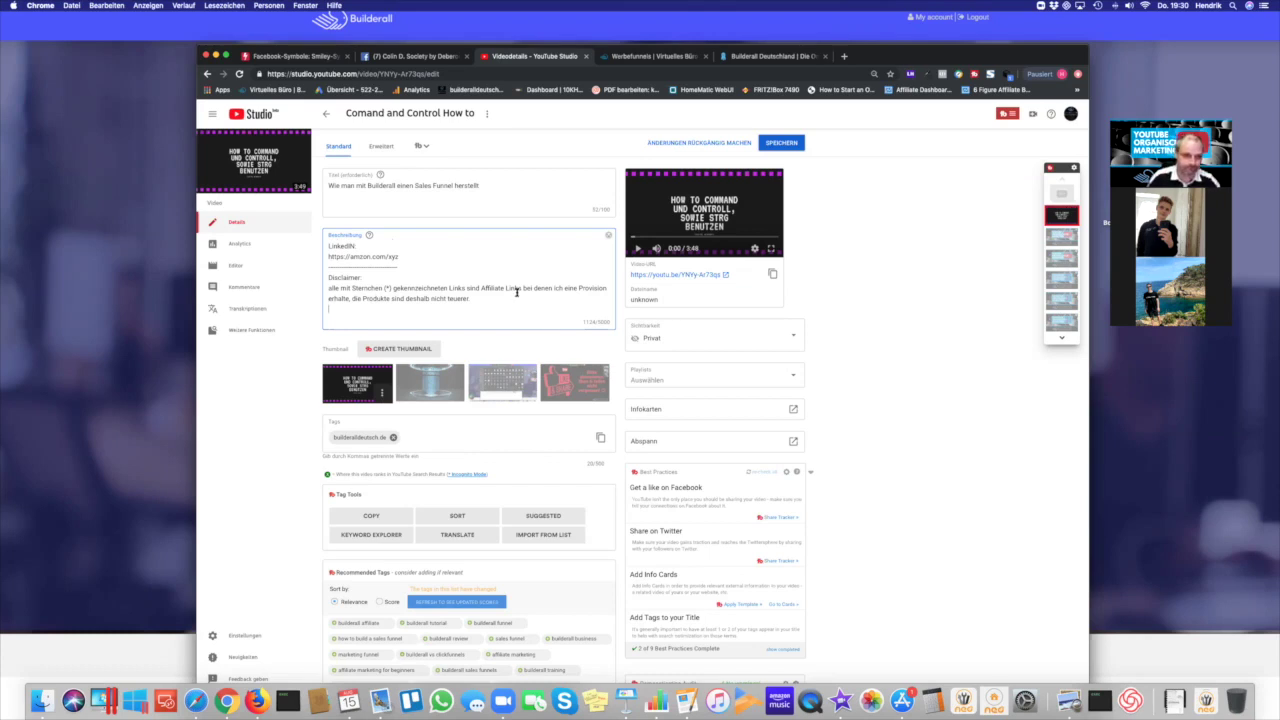
Review the video description from the disclaimer back up to its opening lines
scroll(430, 290, "up", 3)
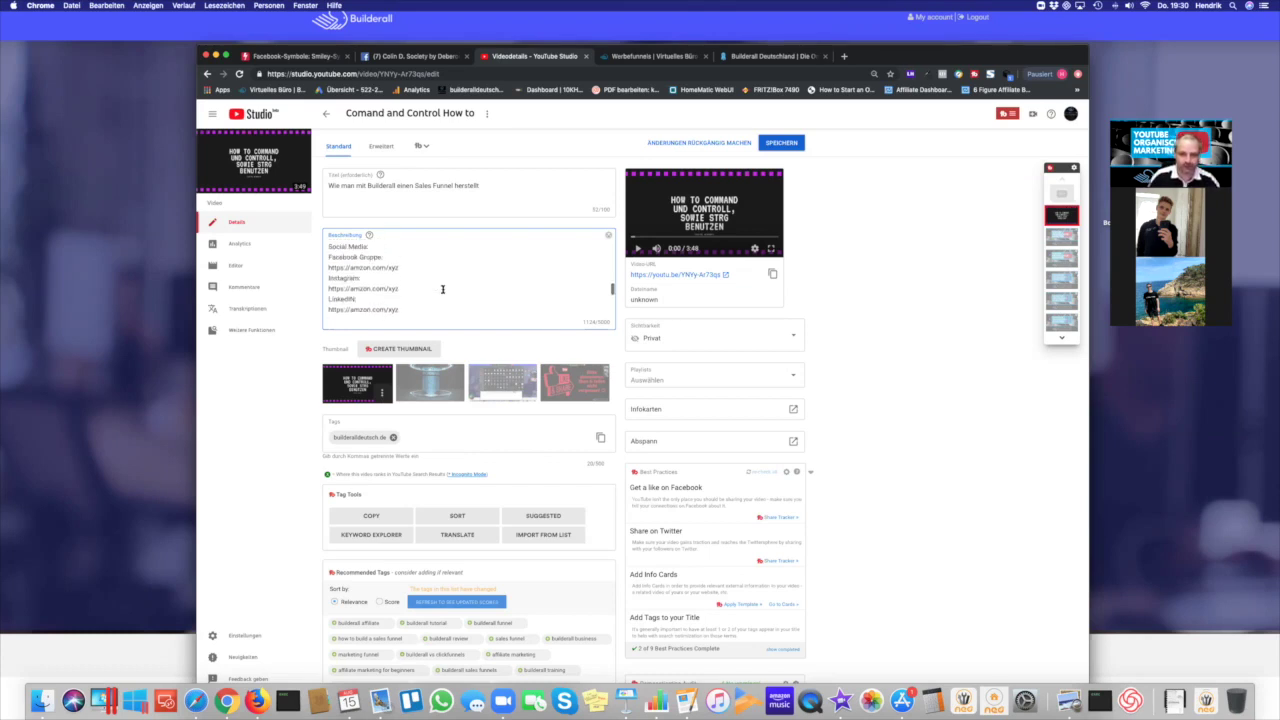
scroll(450, 292, "down", 3)
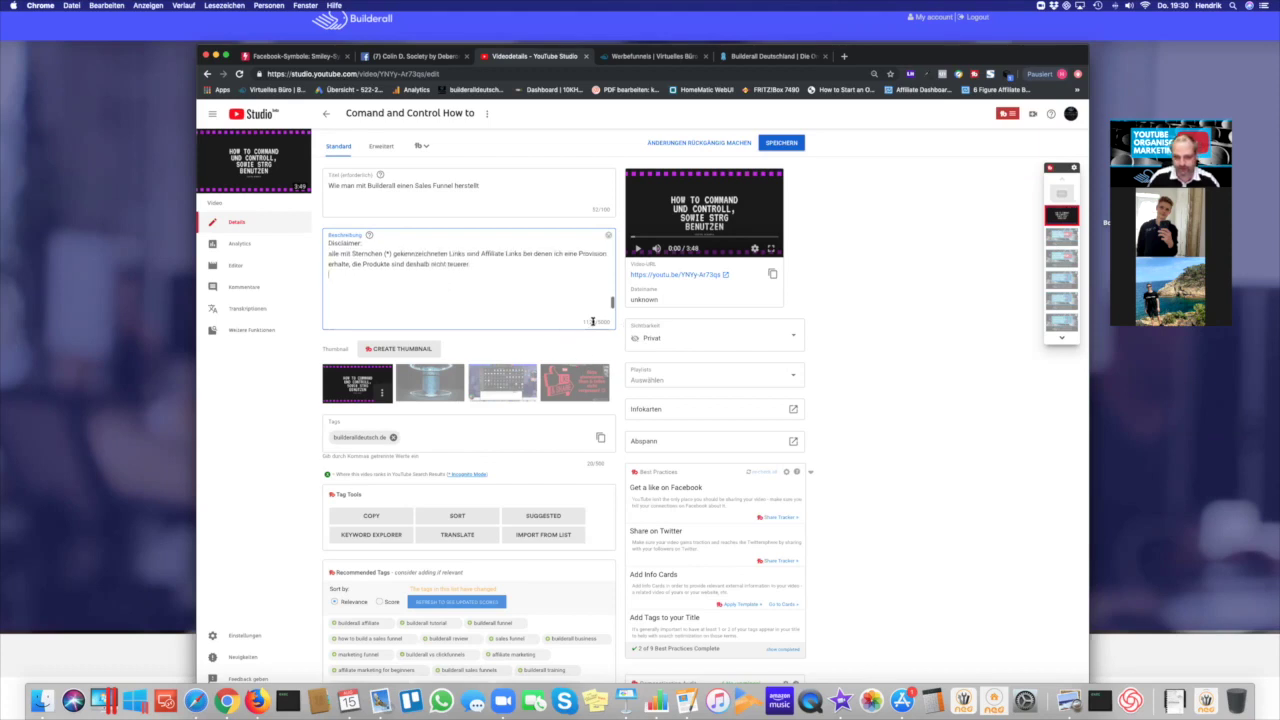
scroll(463, 298, "up", 5)
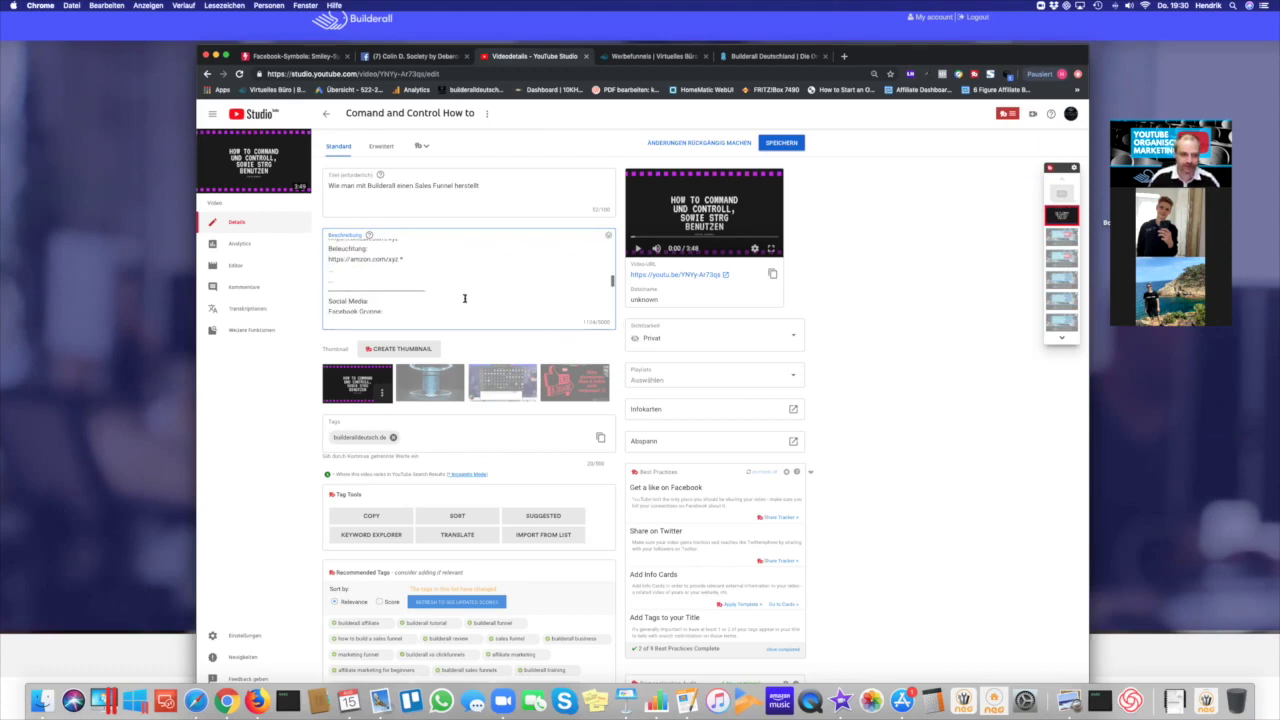
scroll(480, 290, "up", 10)
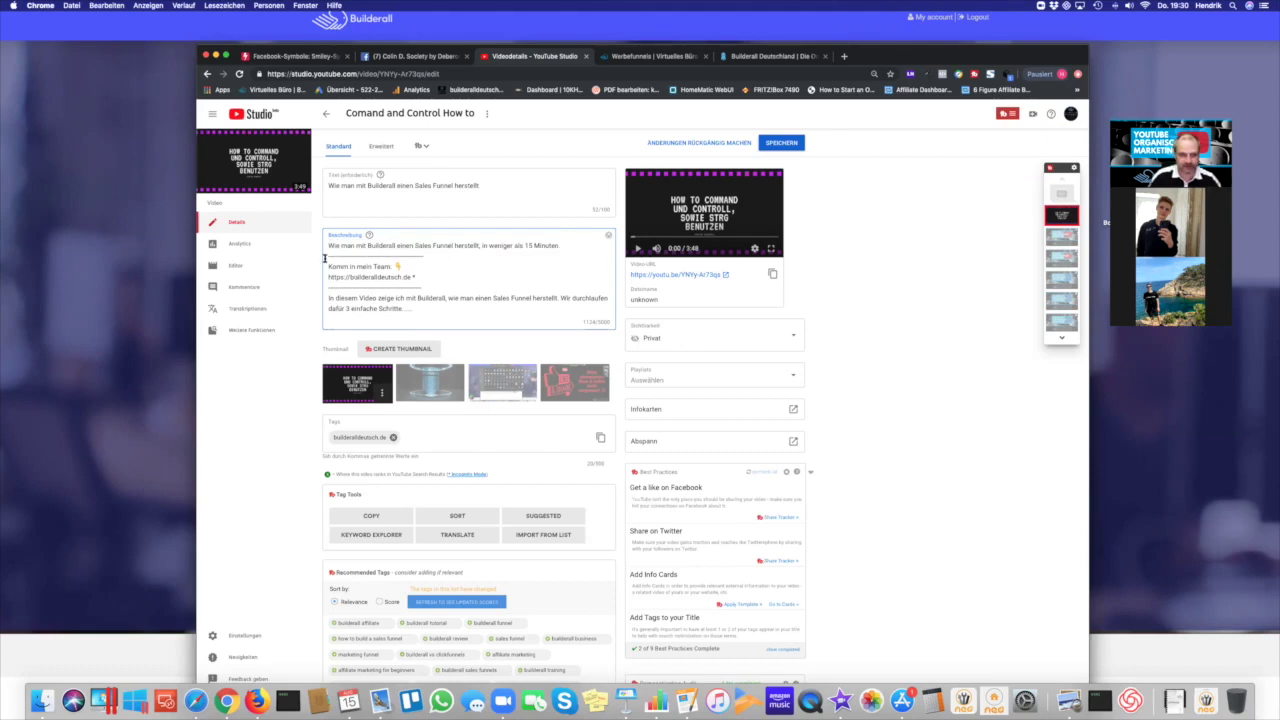
Read through the video description once more, from its opening lines down to the disclaimer and back
scroll(345, 258, "down", 3)
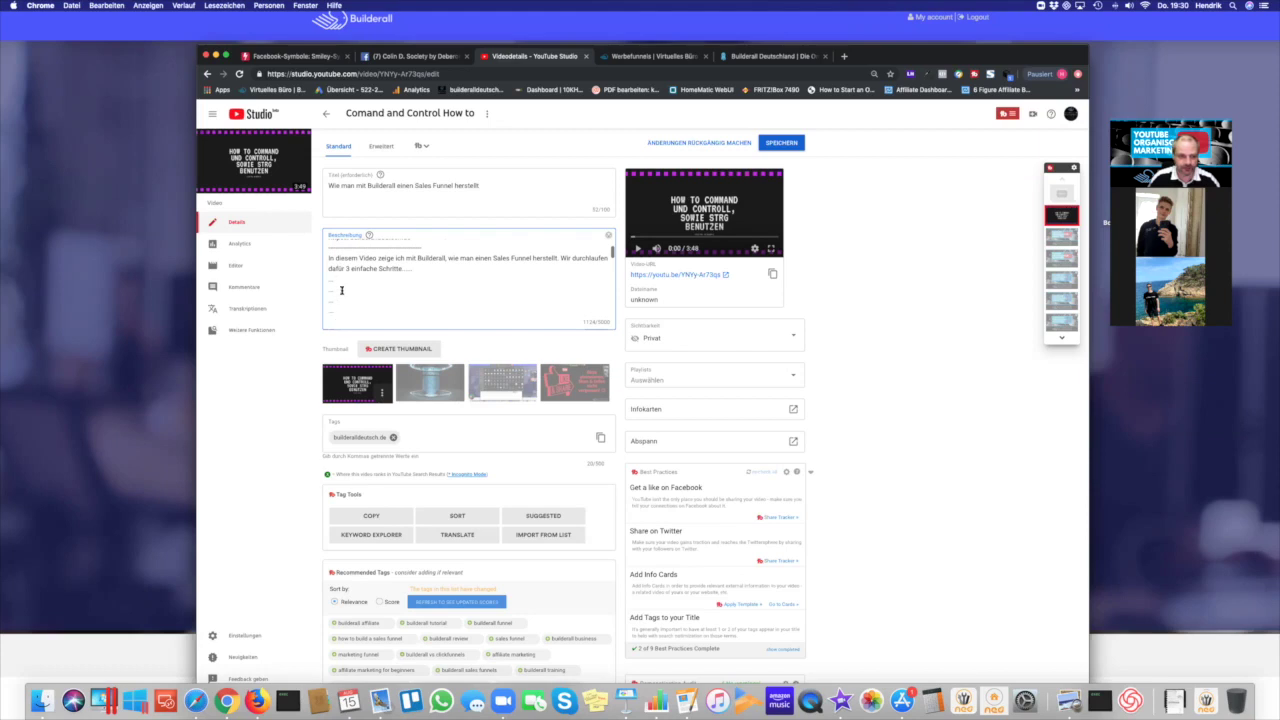
scroll(347, 305, "down", 5)
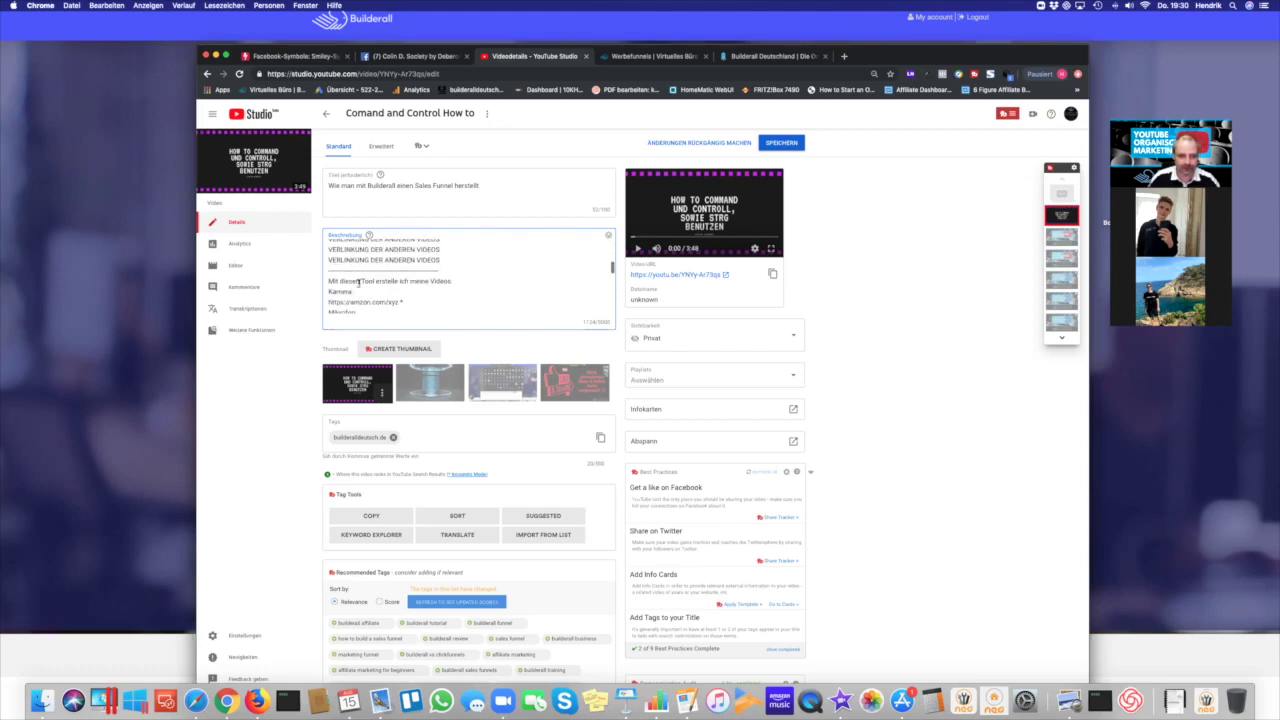
scroll(445, 282, "down", 10)
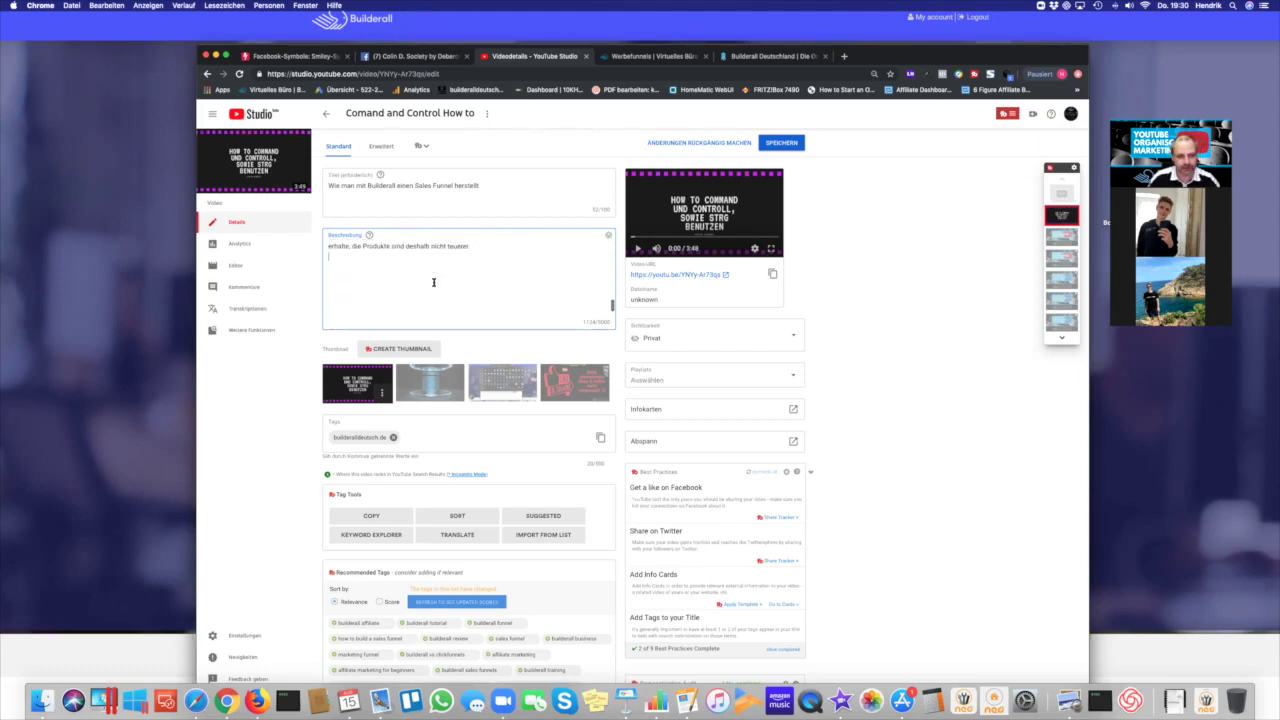
scroll(433, 282, "up", 5)
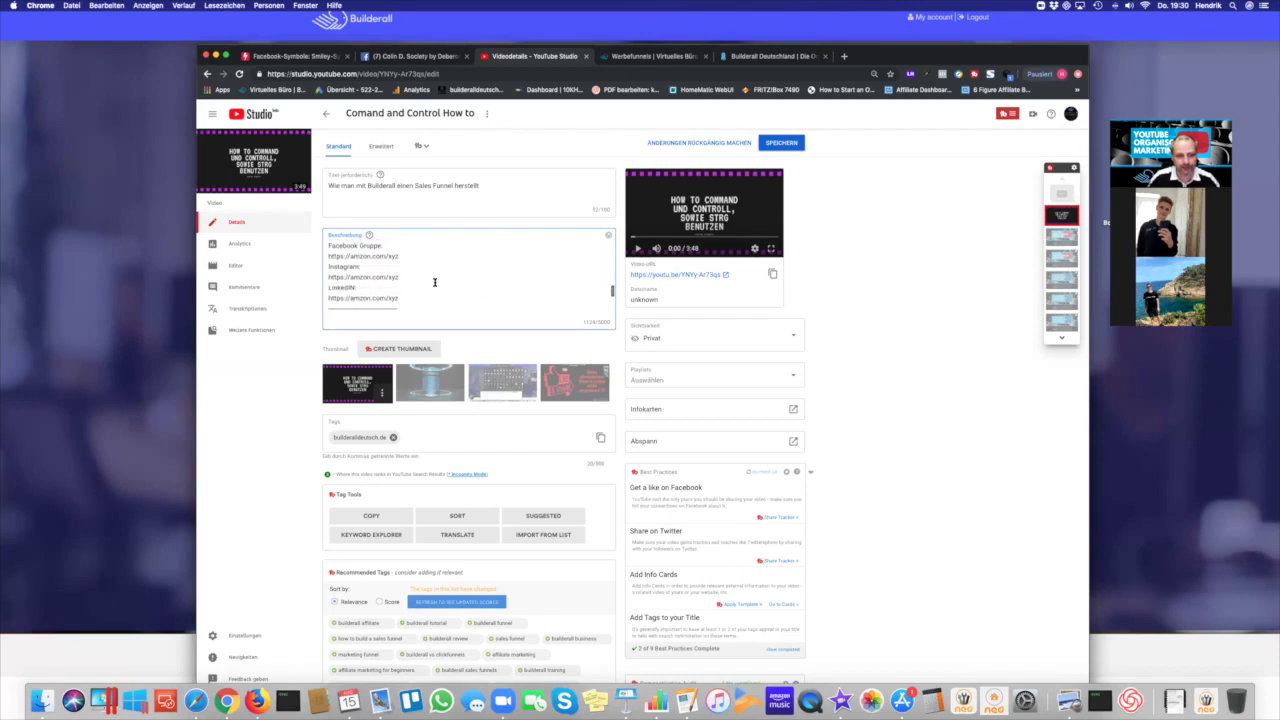
scroll(434, 282, "up", 5)
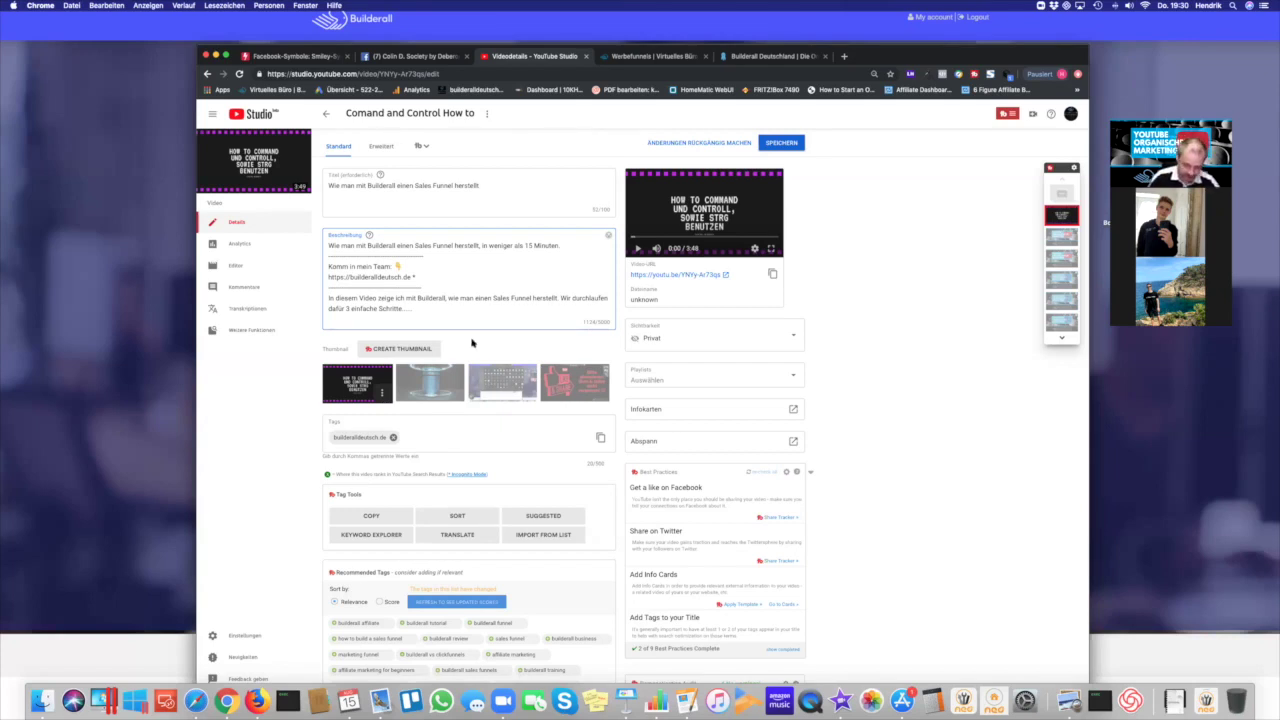
Remove the tag "builderalldeutsch.de" from the video's tags and make the empty tag field ready for input
scroll(480, 380, "down", 1)
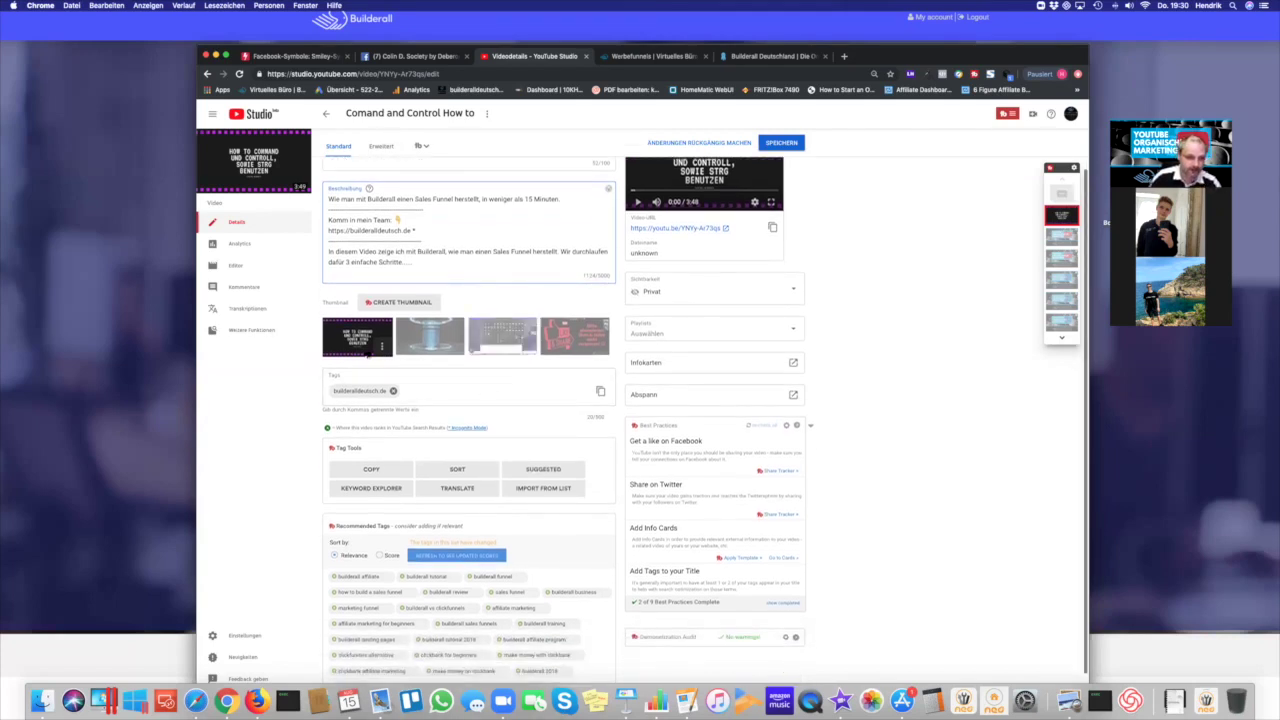
scroll(340, 340, "down", 1)
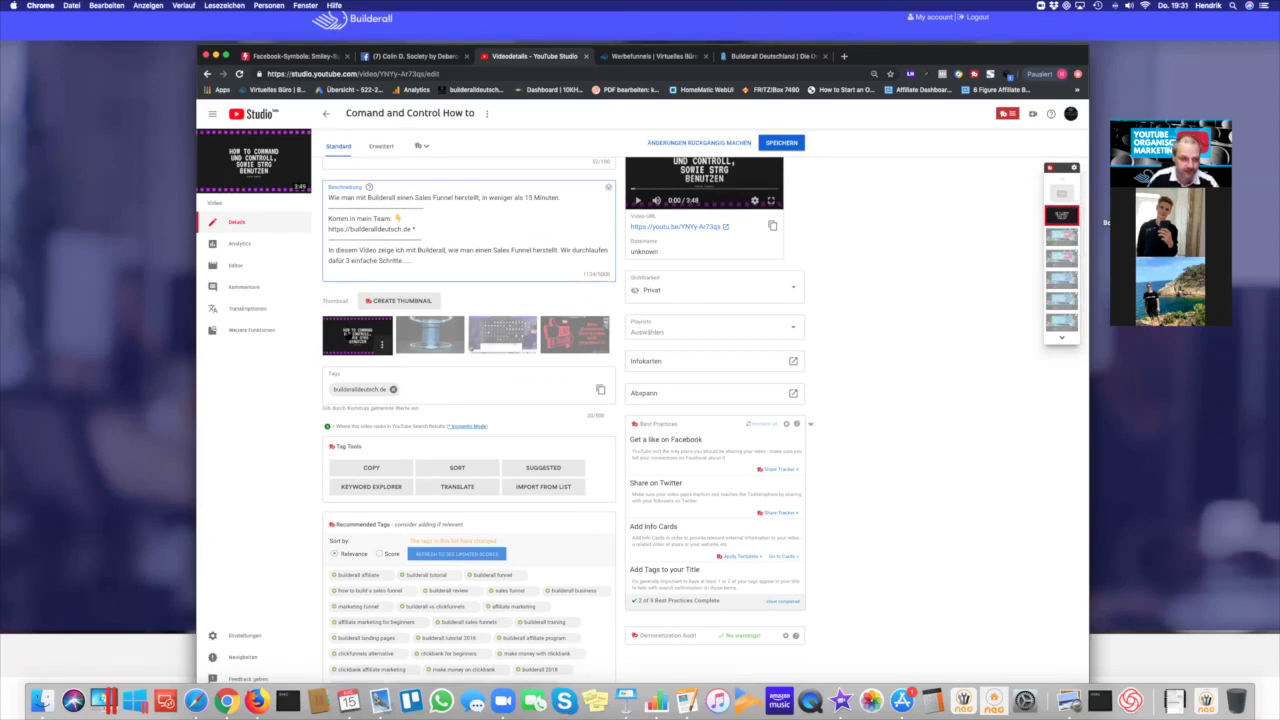
scroll(437, 371, "down", 1)
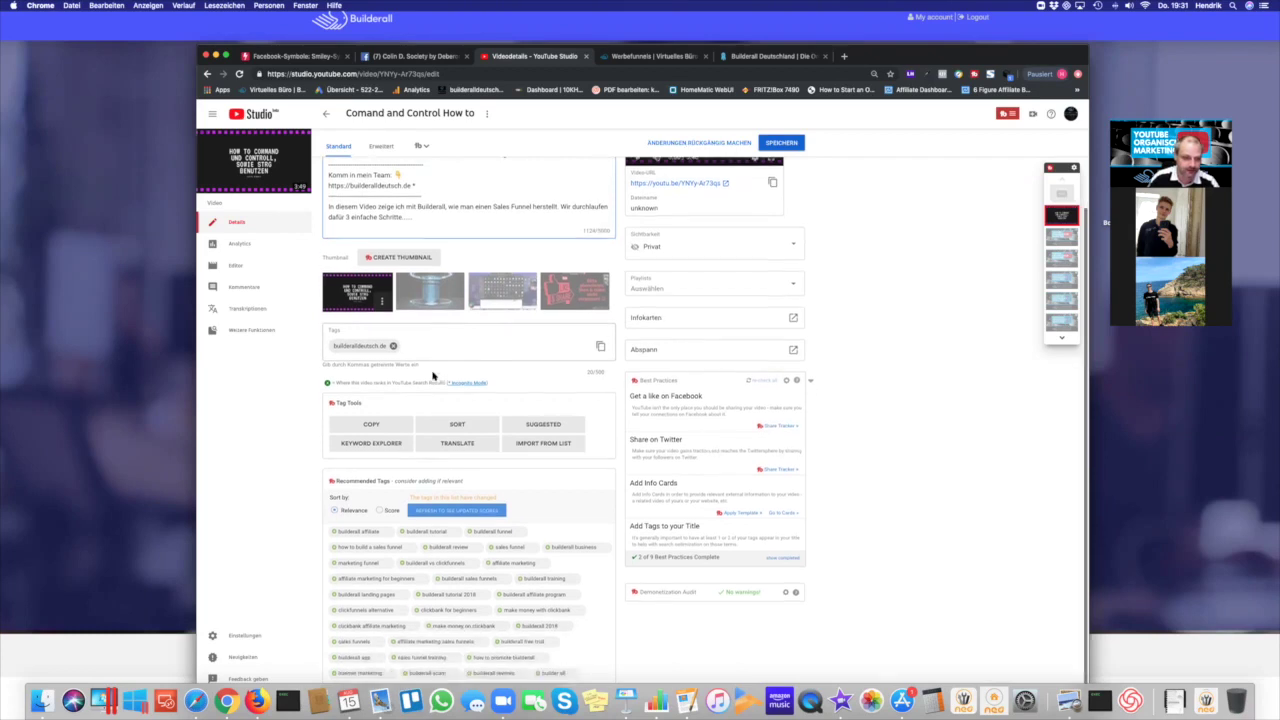
left_click(391, 344)
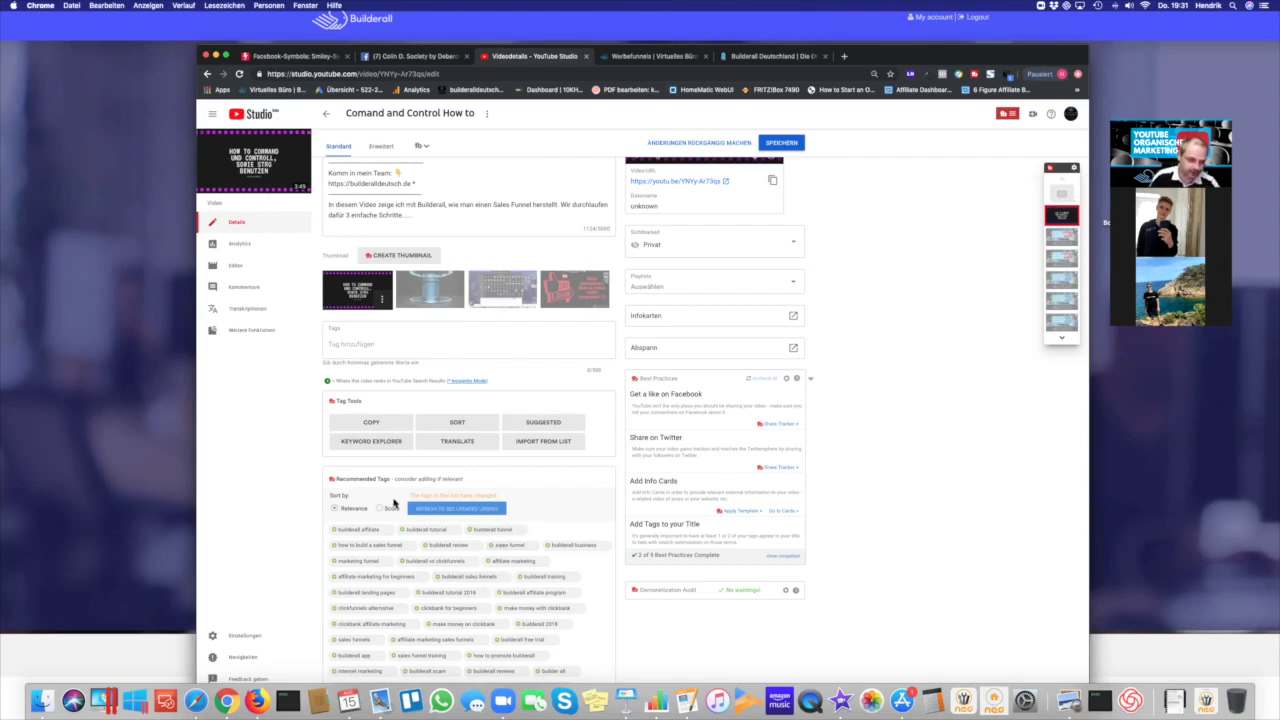
scroll(435, 345, "up", 3)
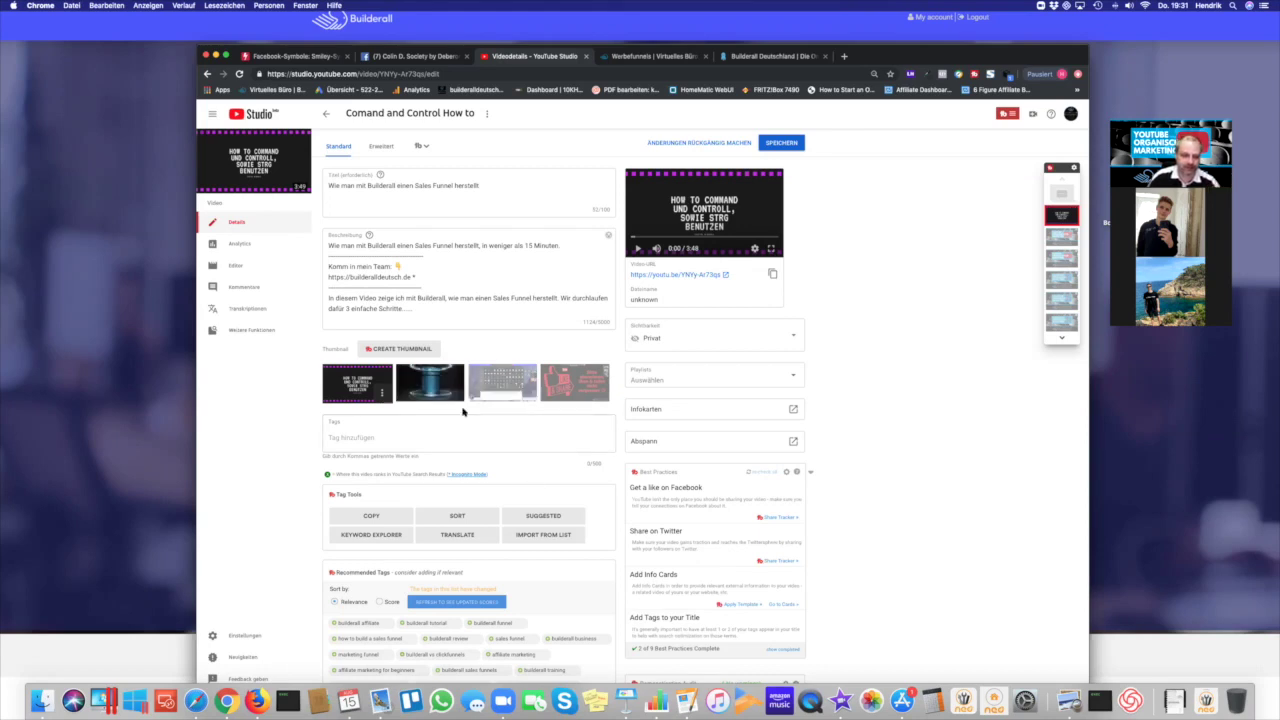
left_click(420, 440)
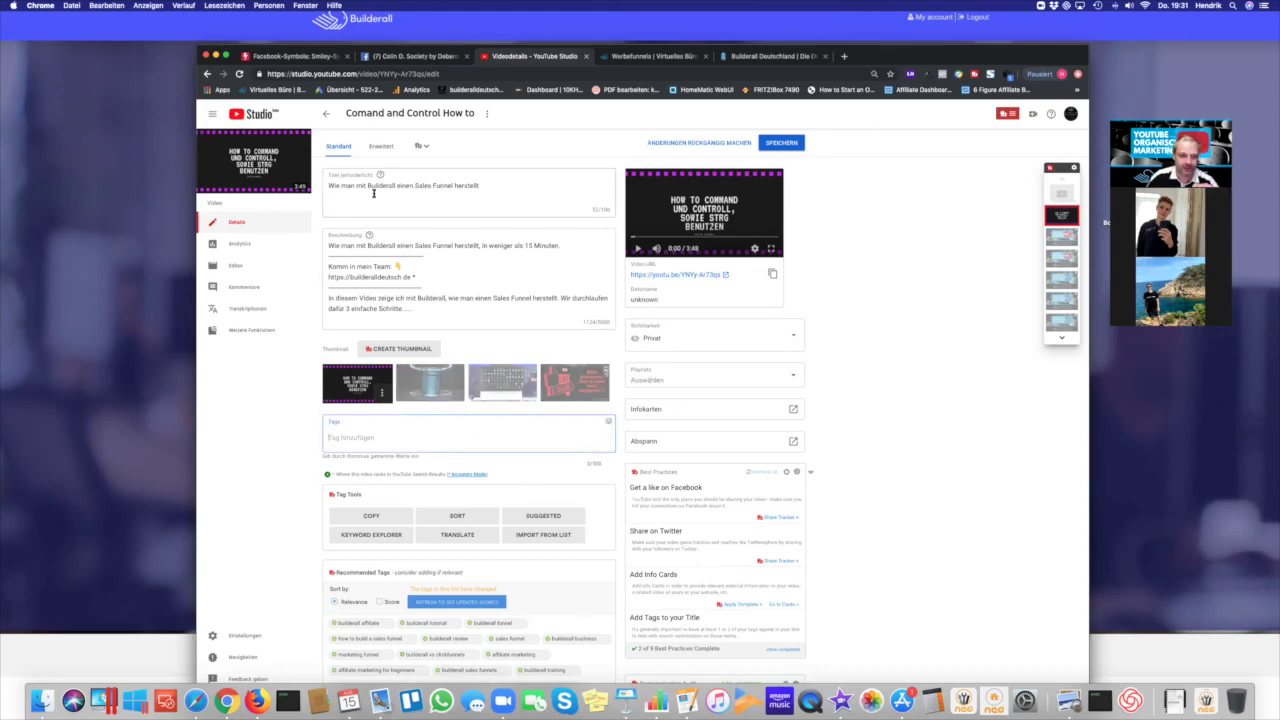
Open YouTube in a new browser tab and enter "builderall" in its search to view the suggested keywords
left_click(844, 57)
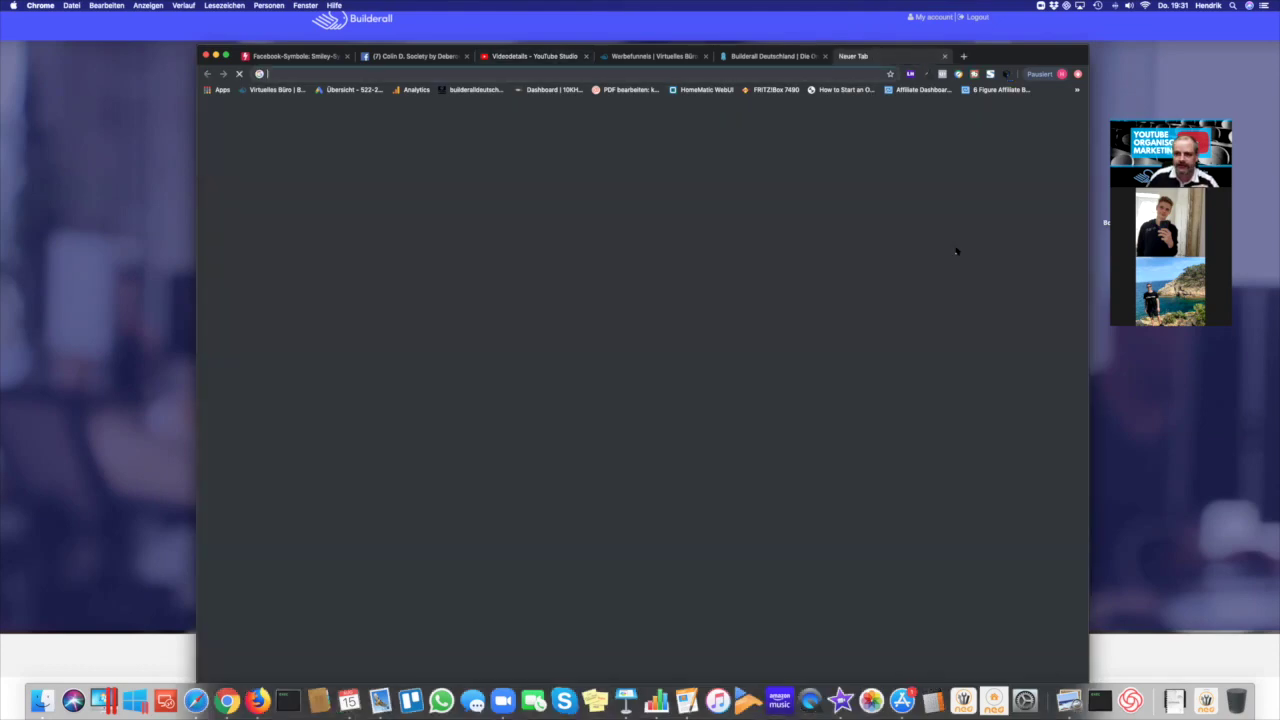
left_click(590, 304)
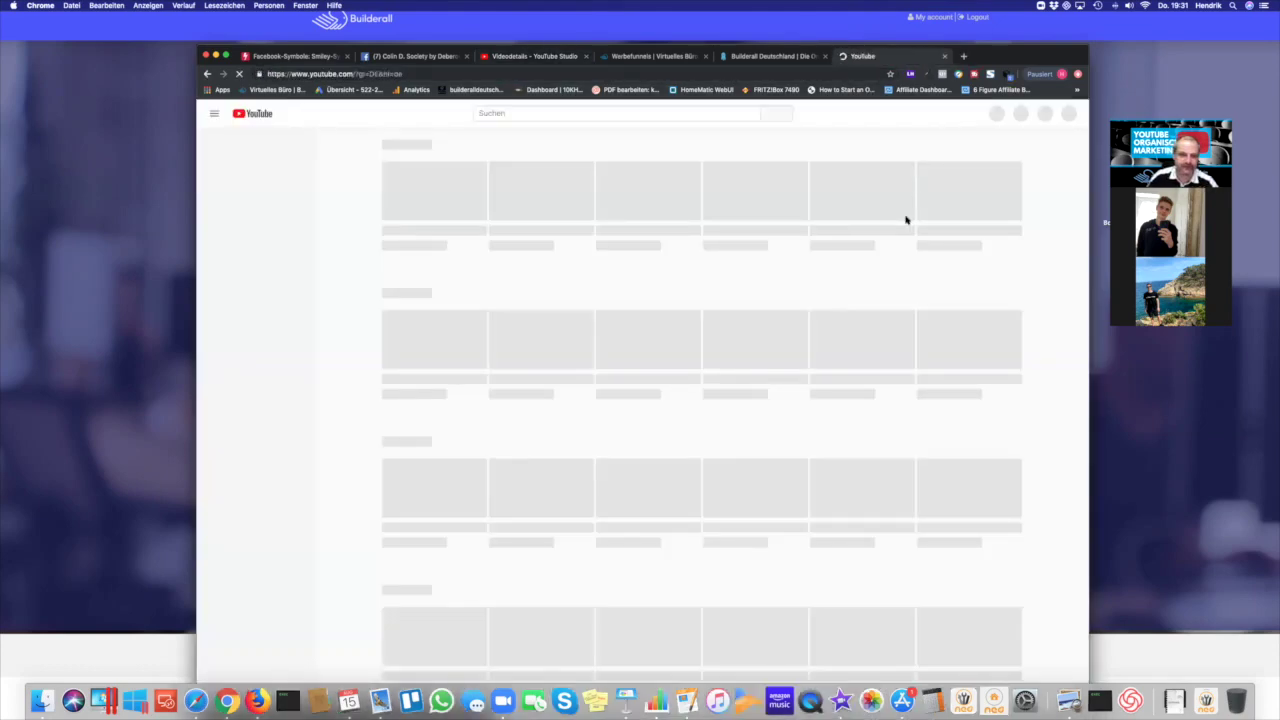
left_click(499, 116)
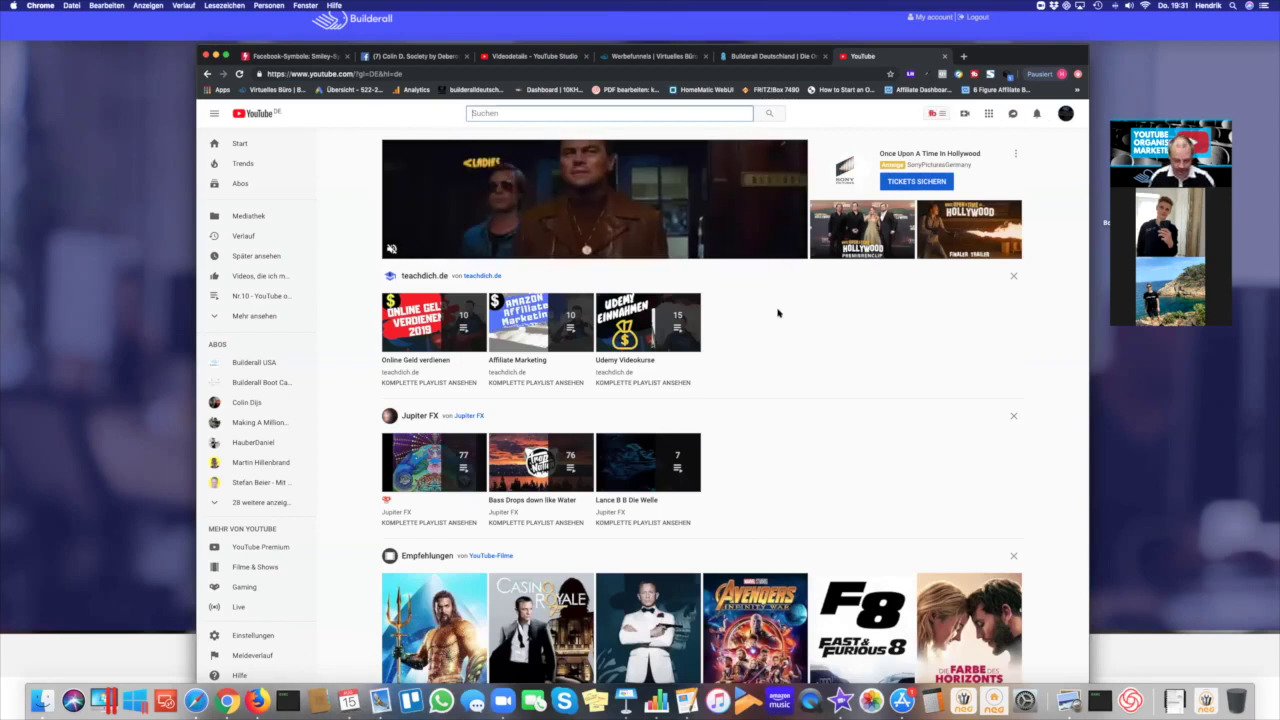
type("biuilderall")
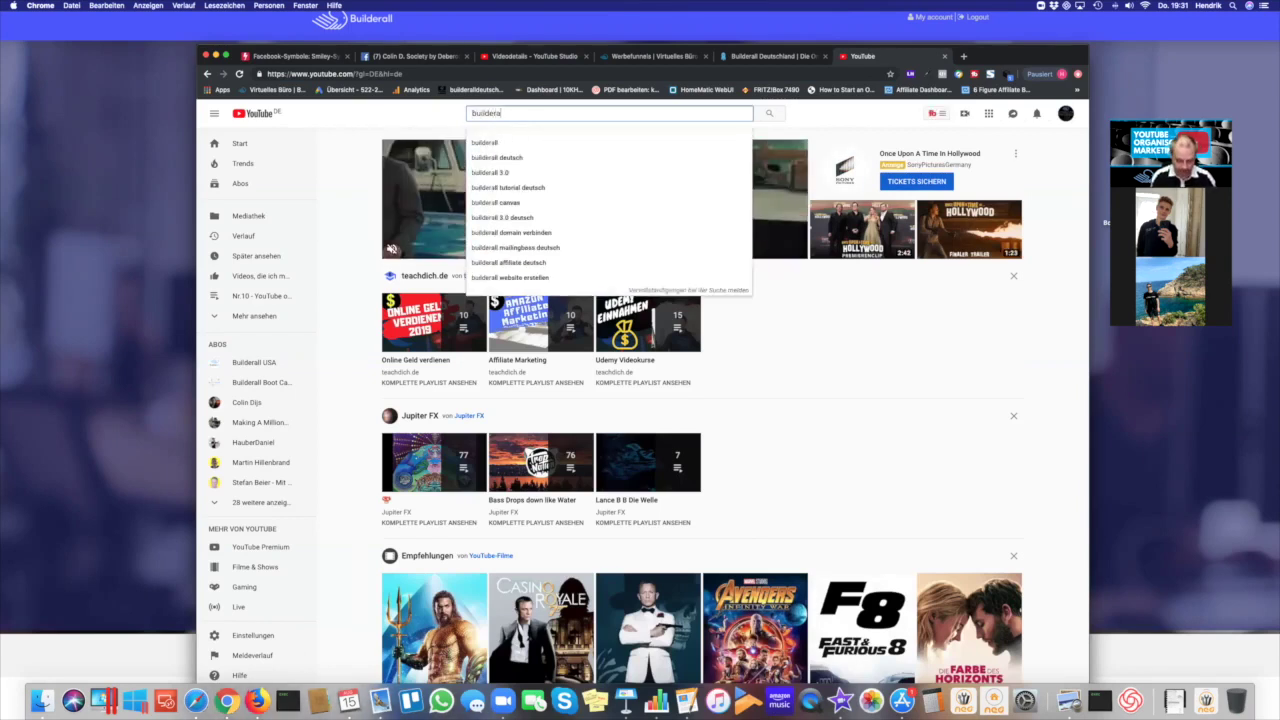
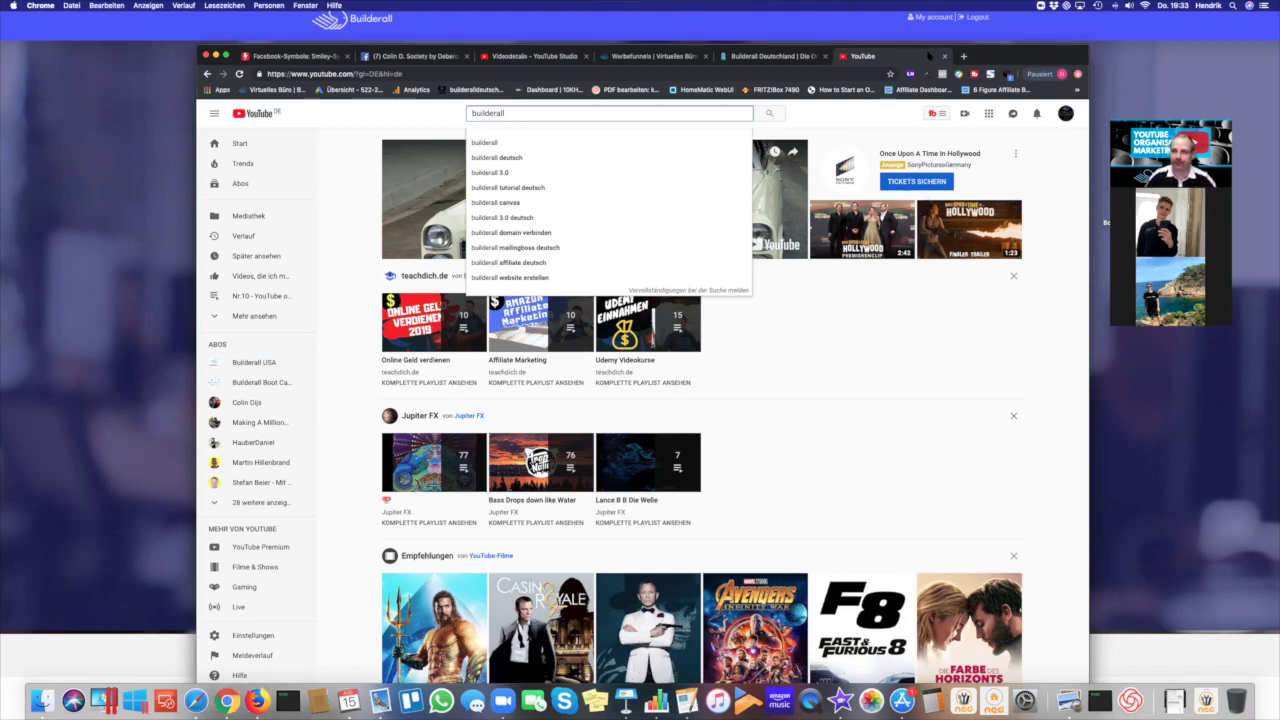
Go to google.de in the same tab and enter "builderall" in the search to view its suggestions
left_click(818, 73)
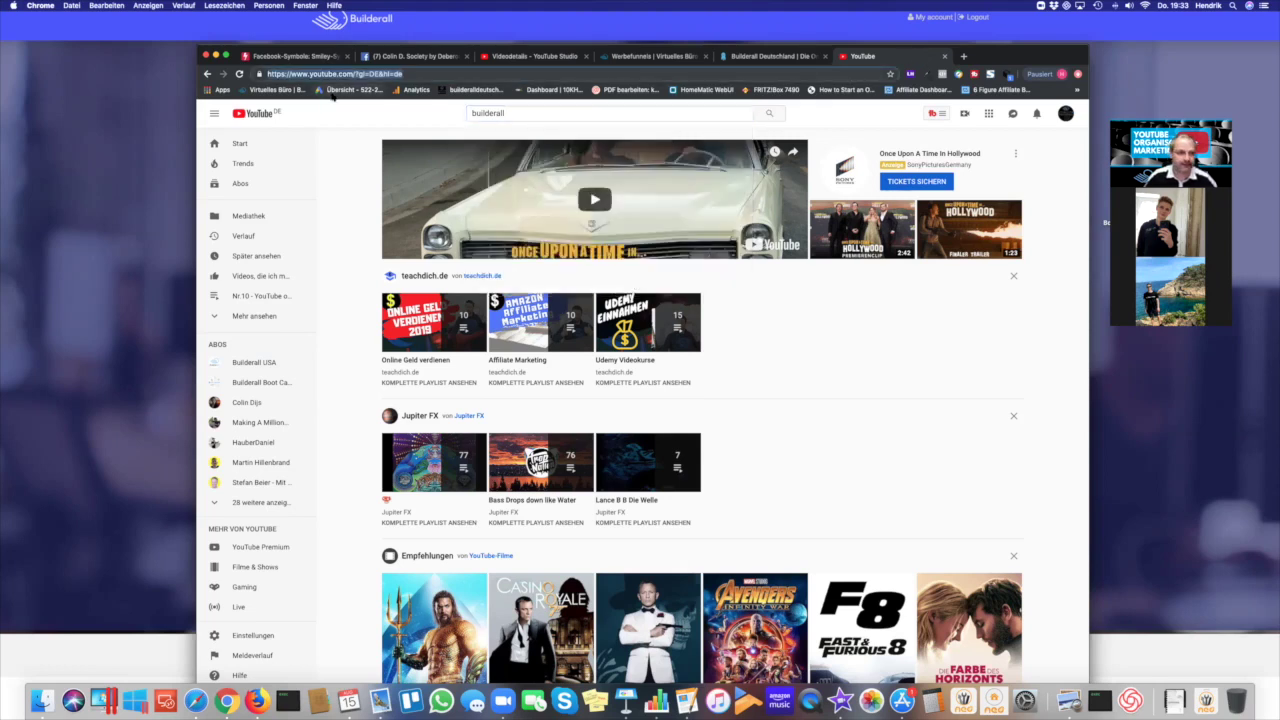
type("google.")
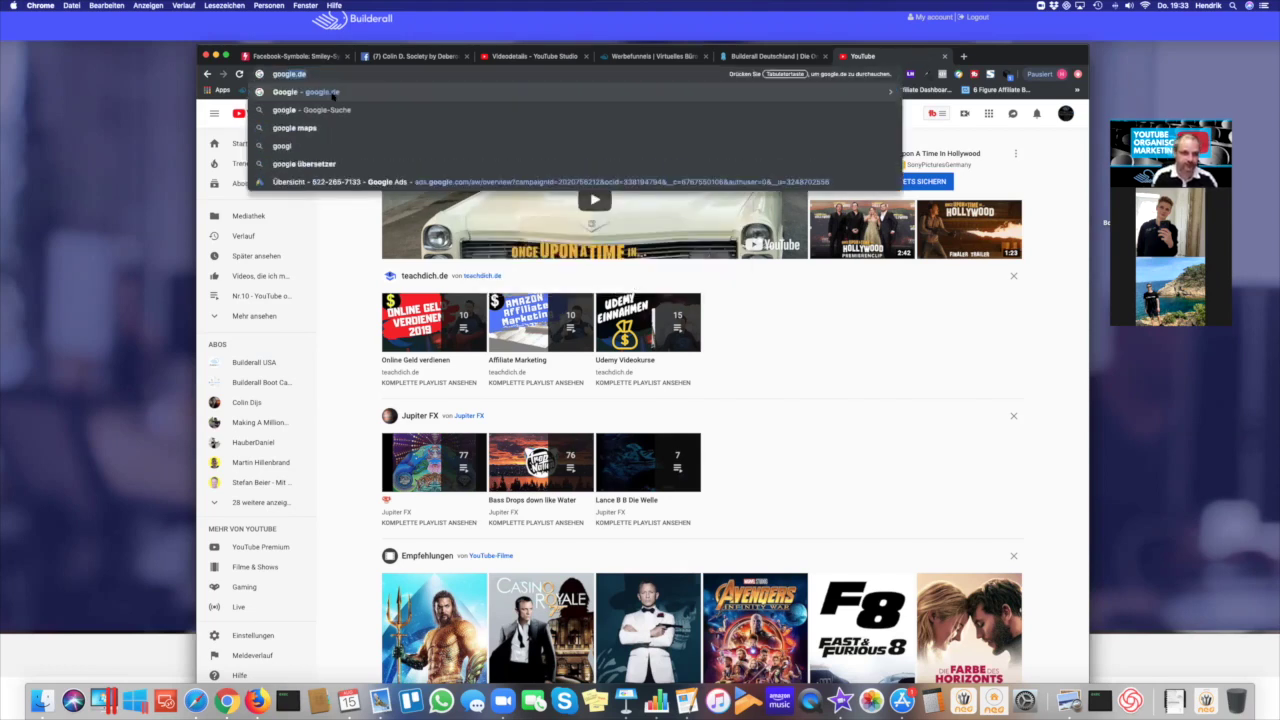
left_click(330, 92)
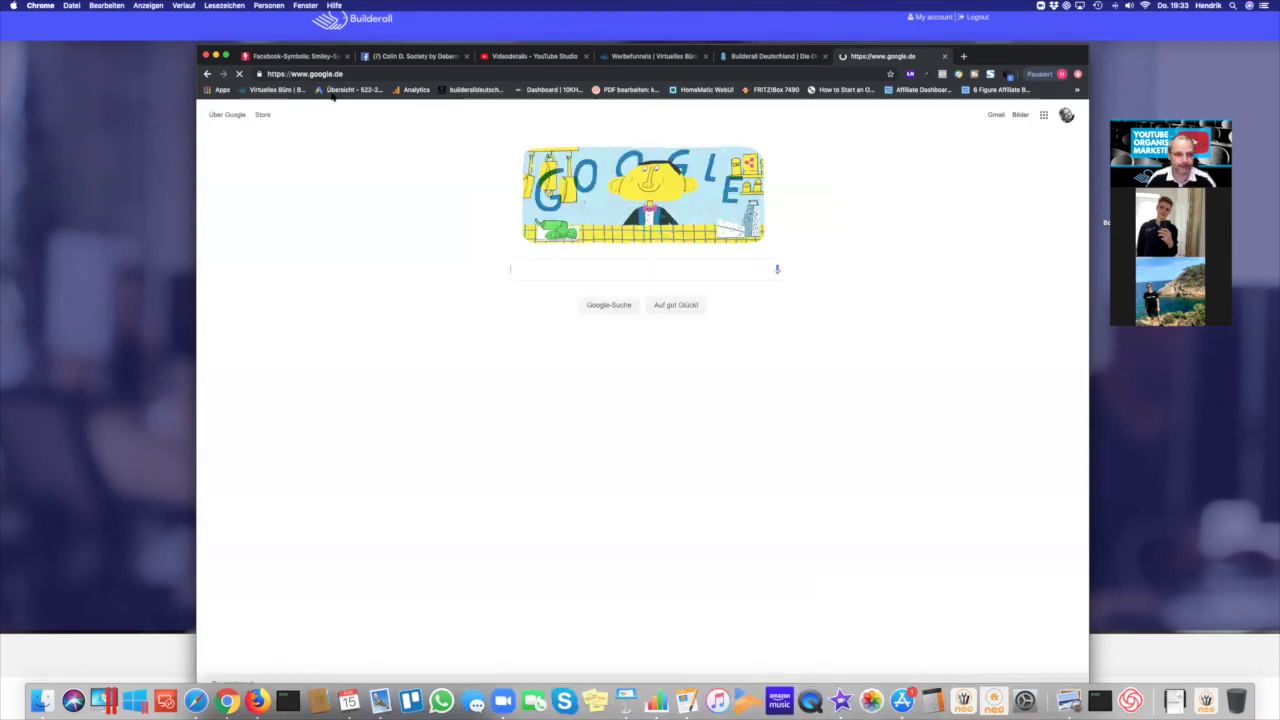
type("b")
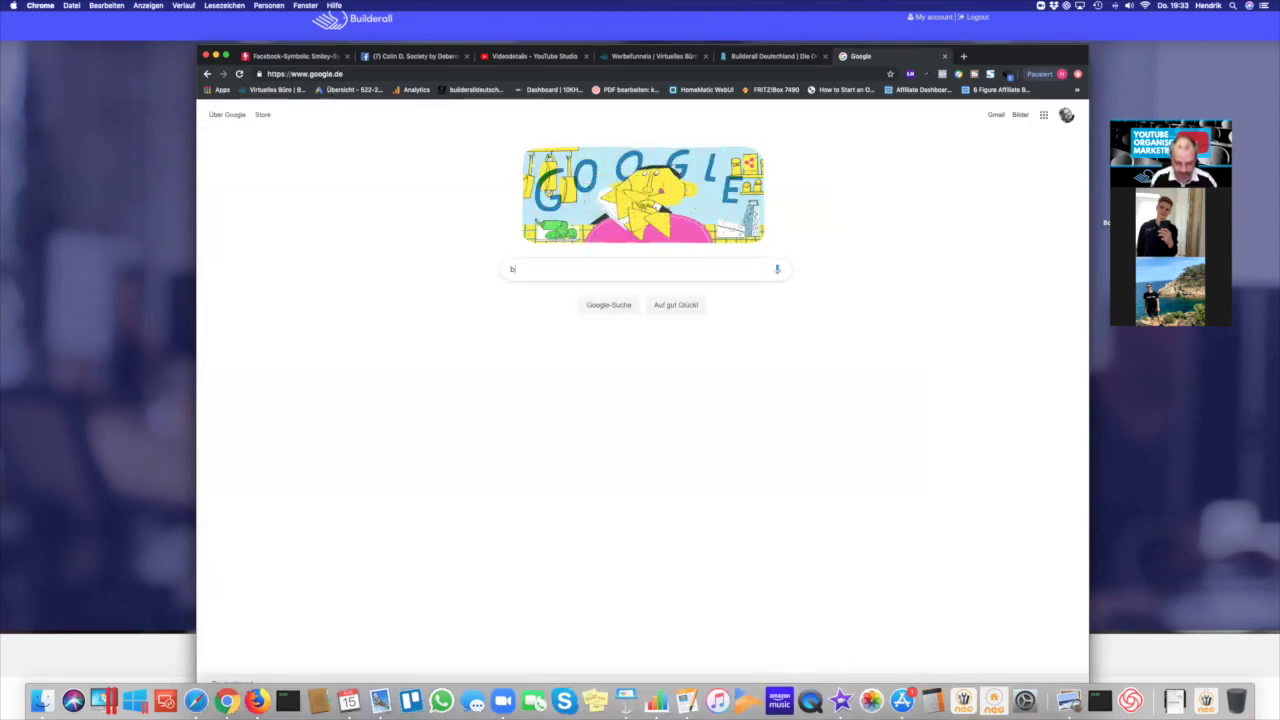
type("uilderall")
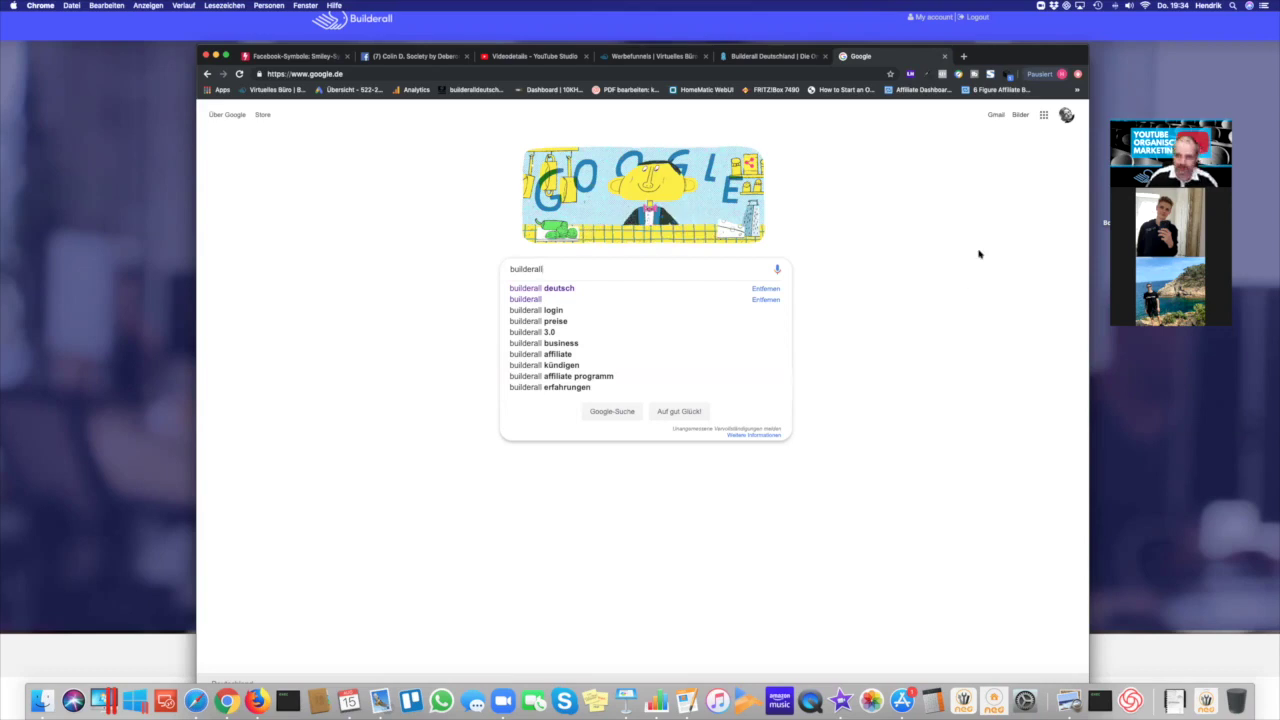
Go to facebook.com and search there for "builderall"
left_click(358, 74)
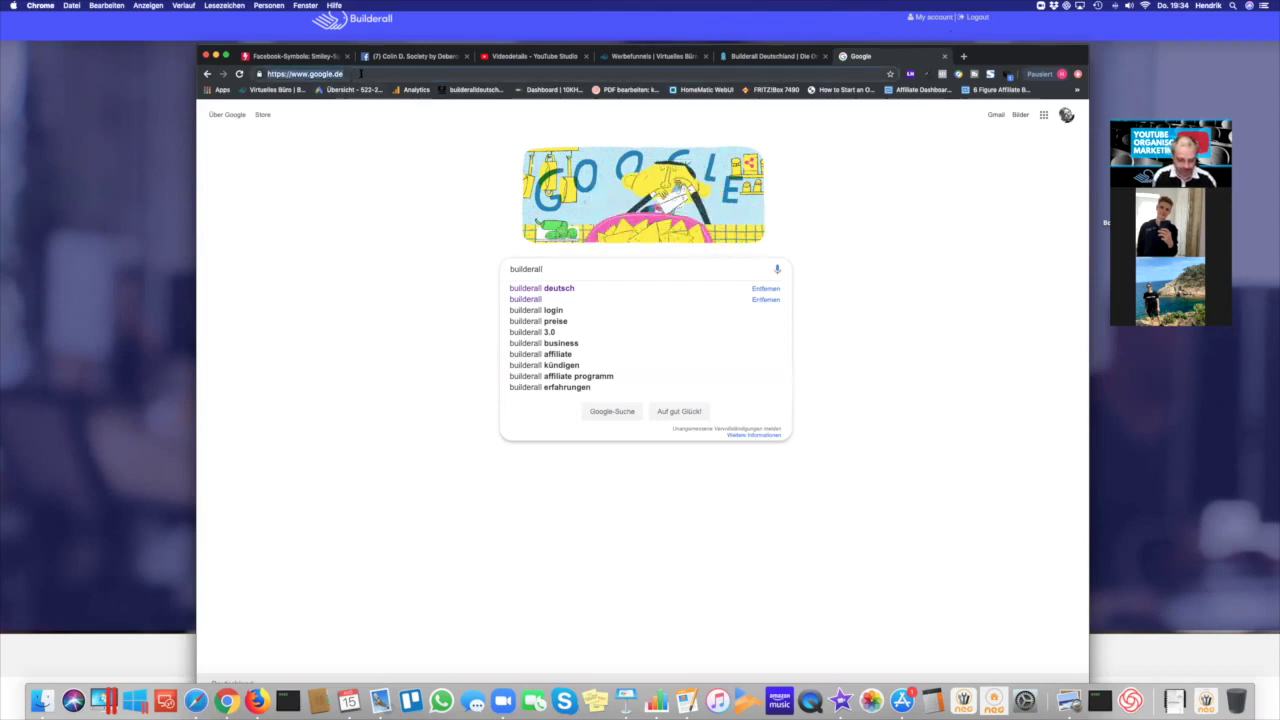
type("facebook.com")
key("Return")
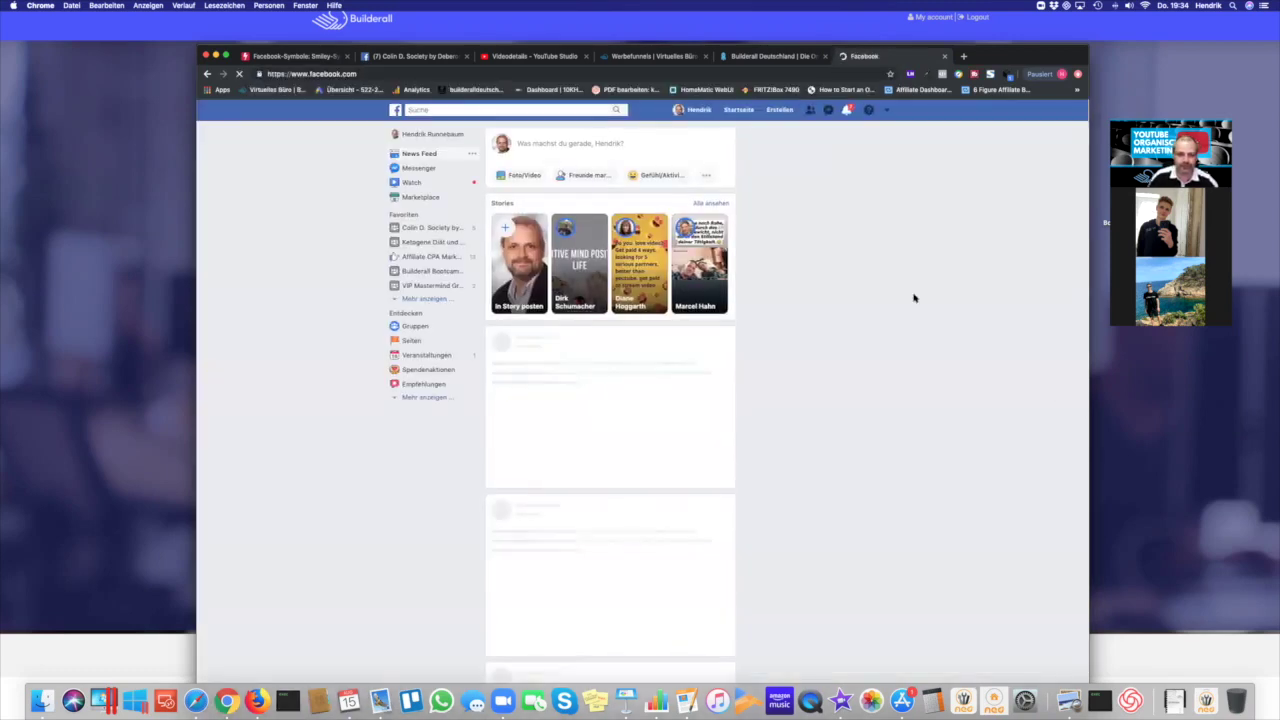
left_click(489, 108)
type("builde")
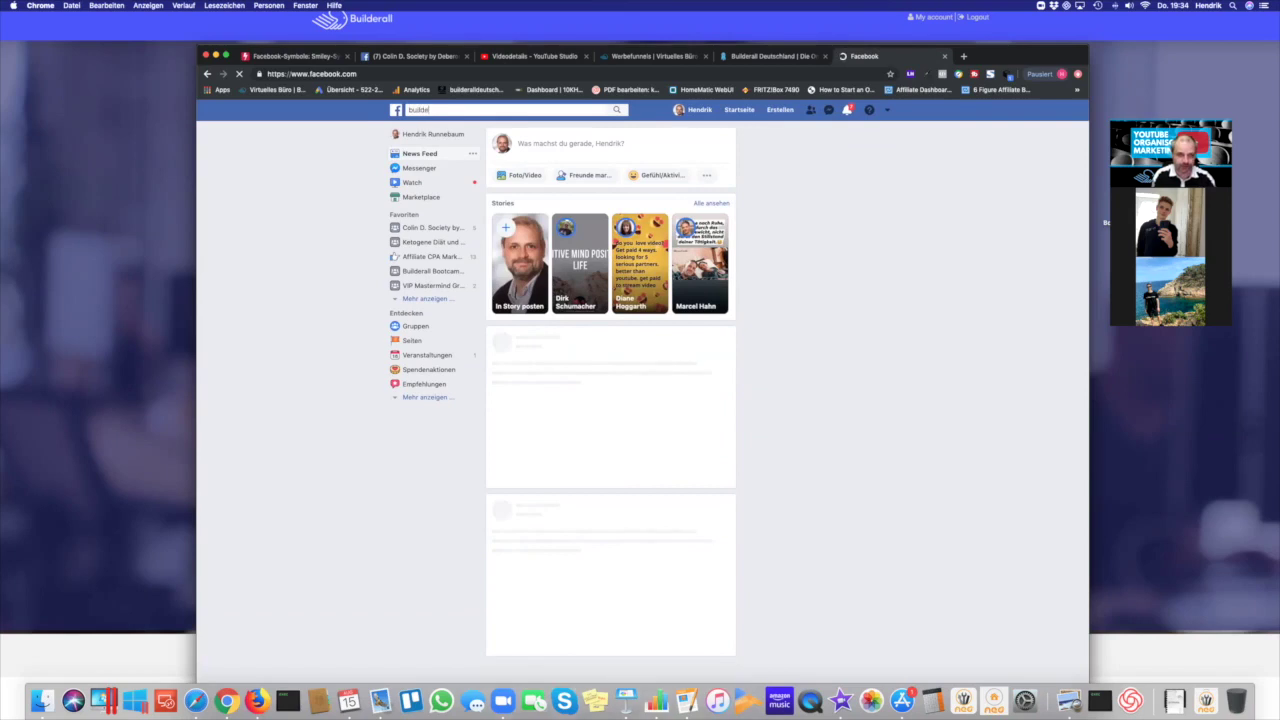
type("rall")
key("Return")
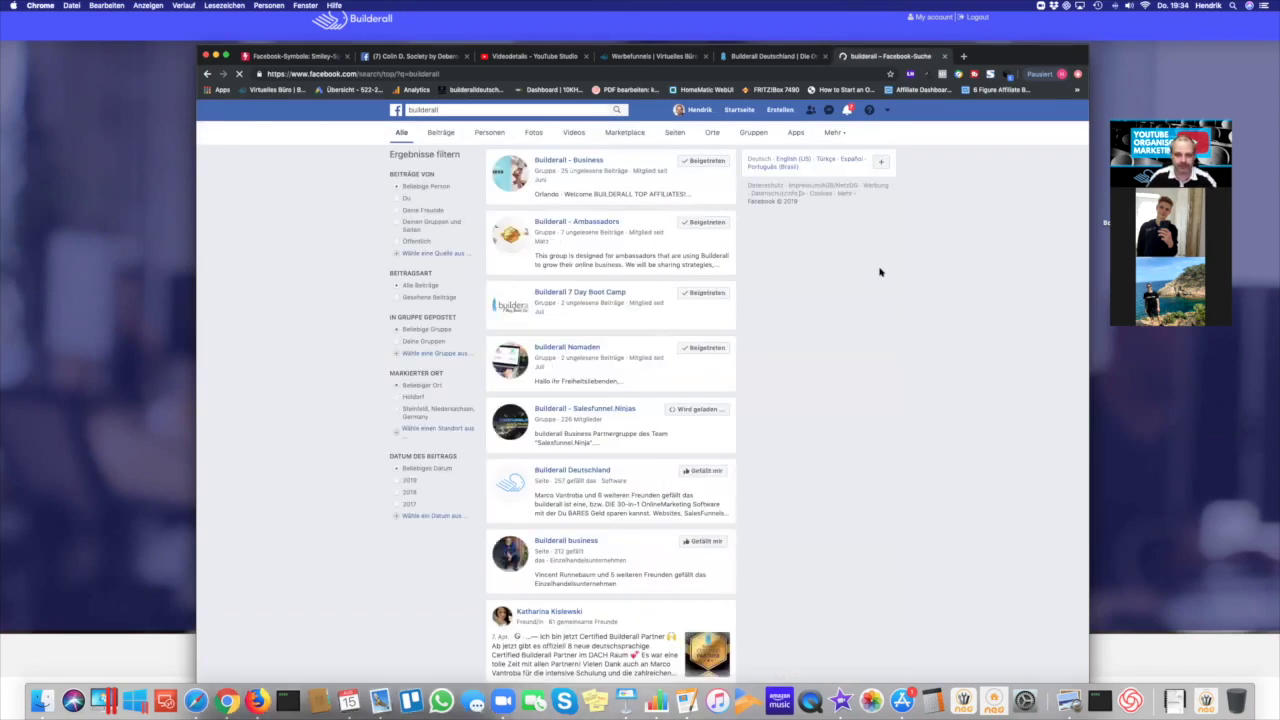
Check Facebook's suggestions and all results for "builderall", examine the groups, pages and posts, and return to the YouTube Studio video details
left_click(445, 108)
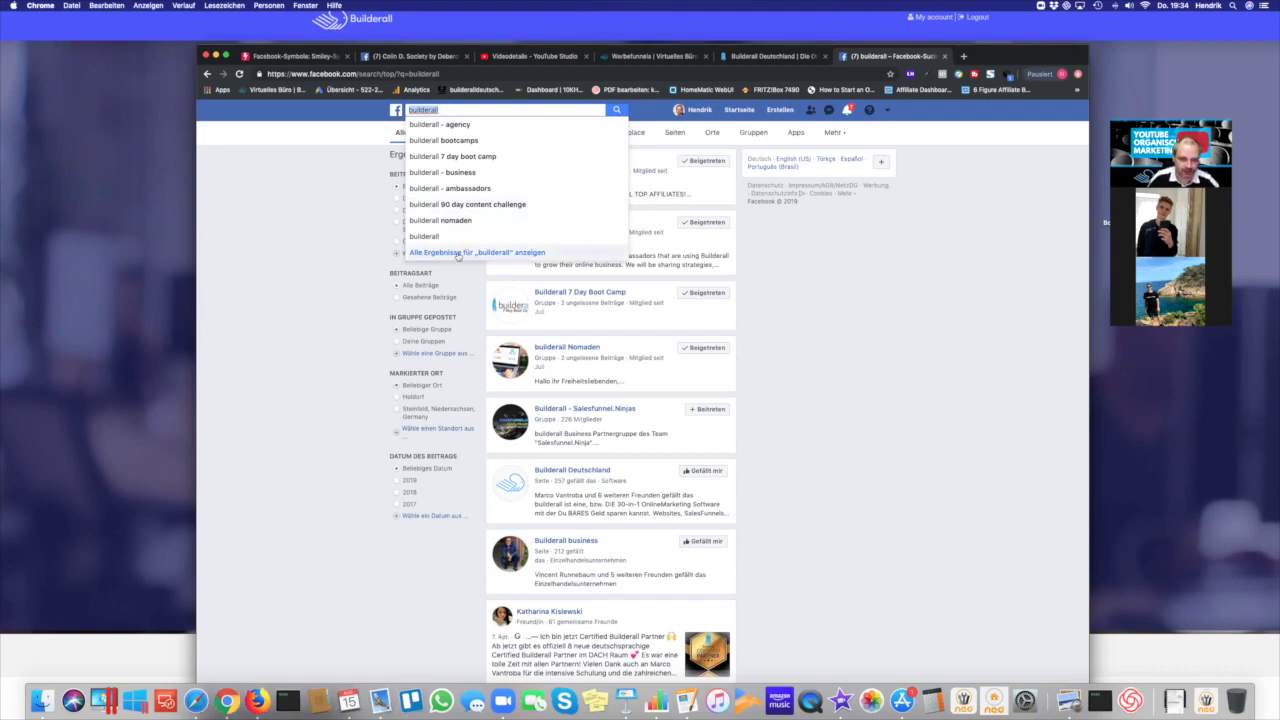
left_click(460, 253)
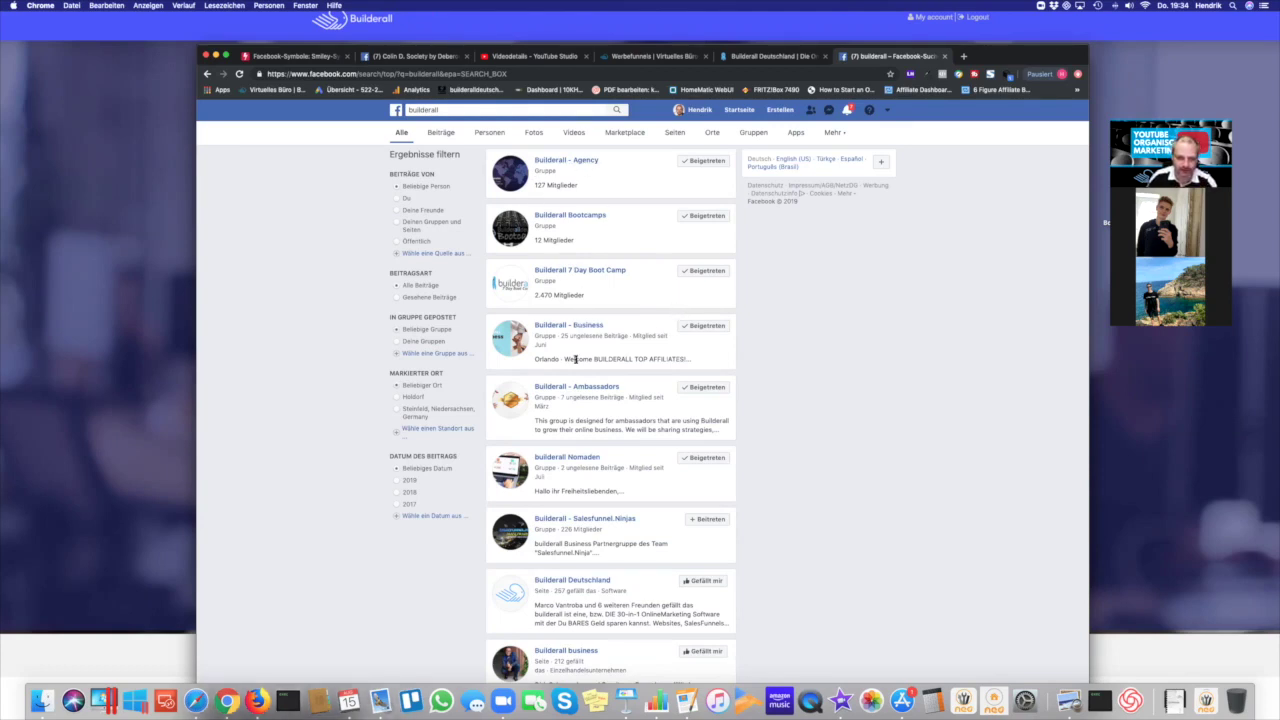
scroll(575, 365, "down", 3)
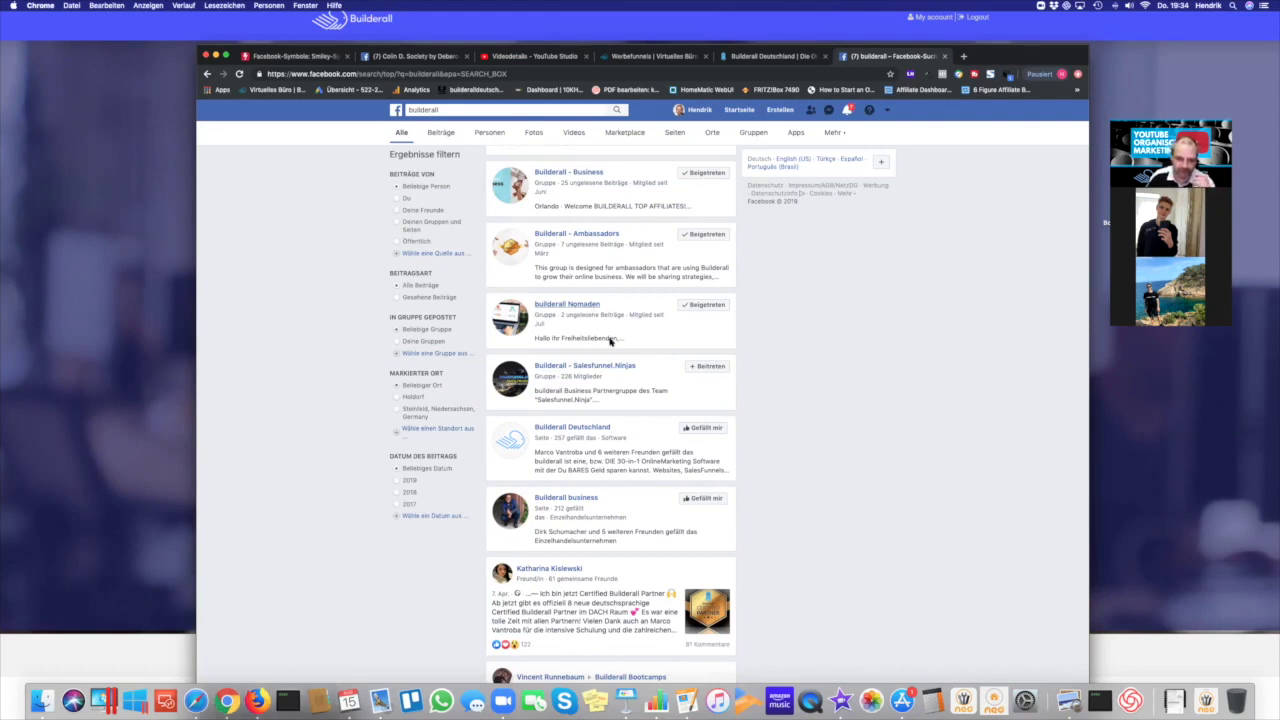
scroll(621, 407, "down", 1)
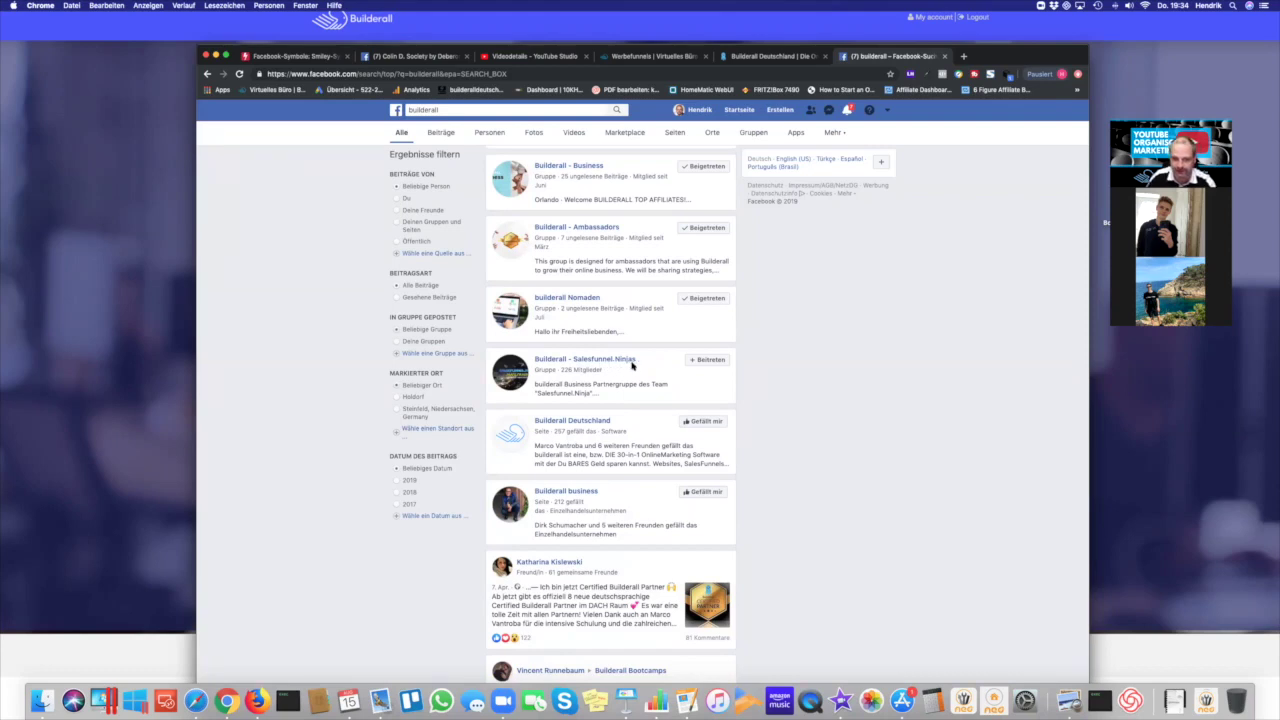
scroll(630, 365, "down", 1)
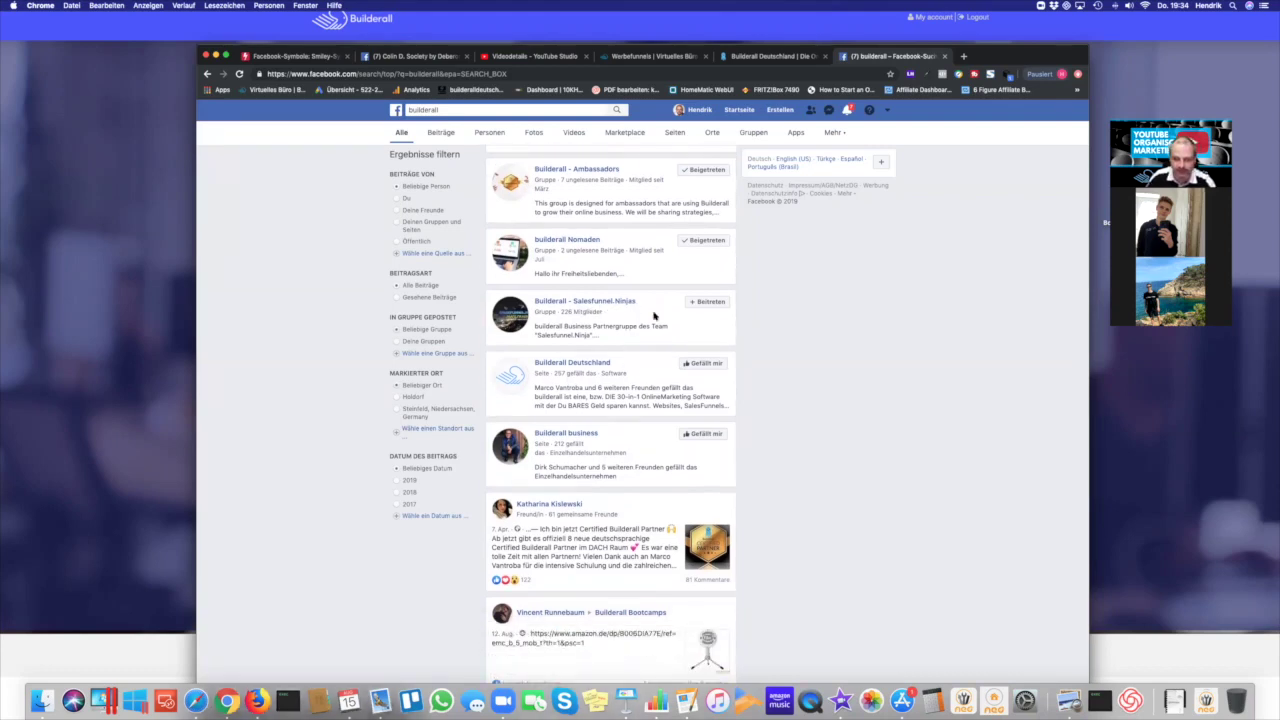
scroll(652, 318, "down", 4)
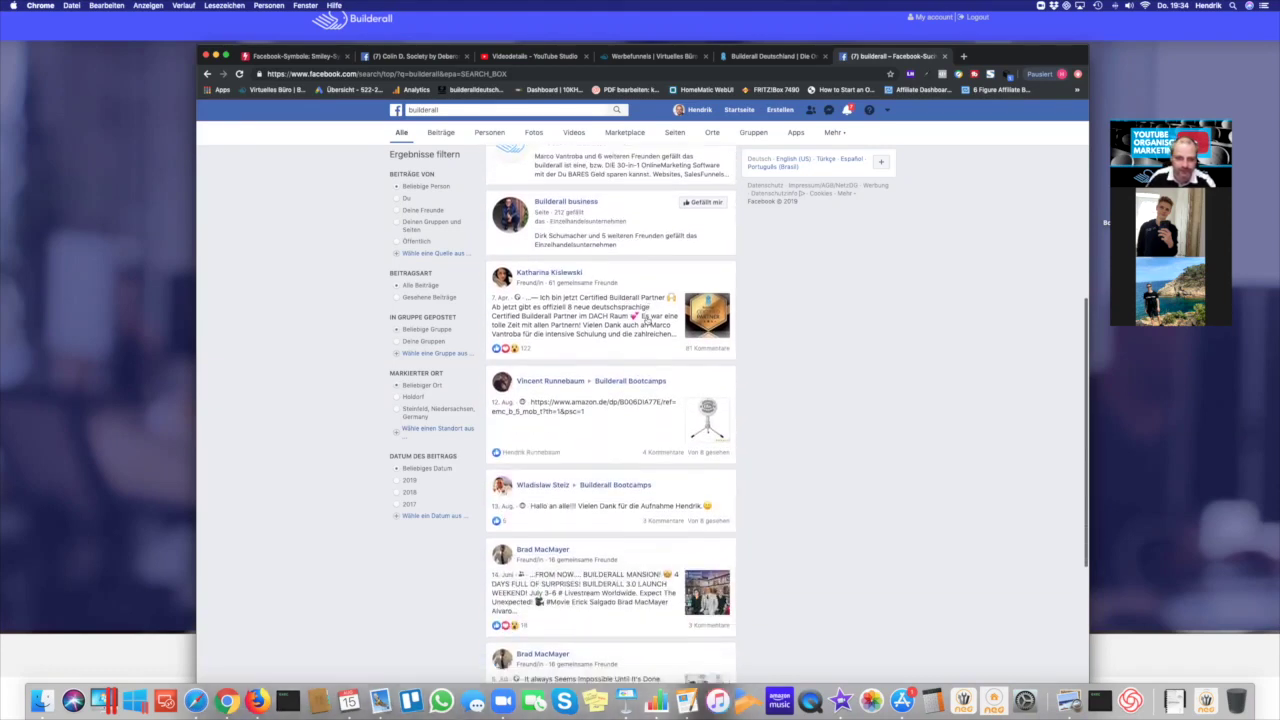
scroll(648, 321, "up", 1)
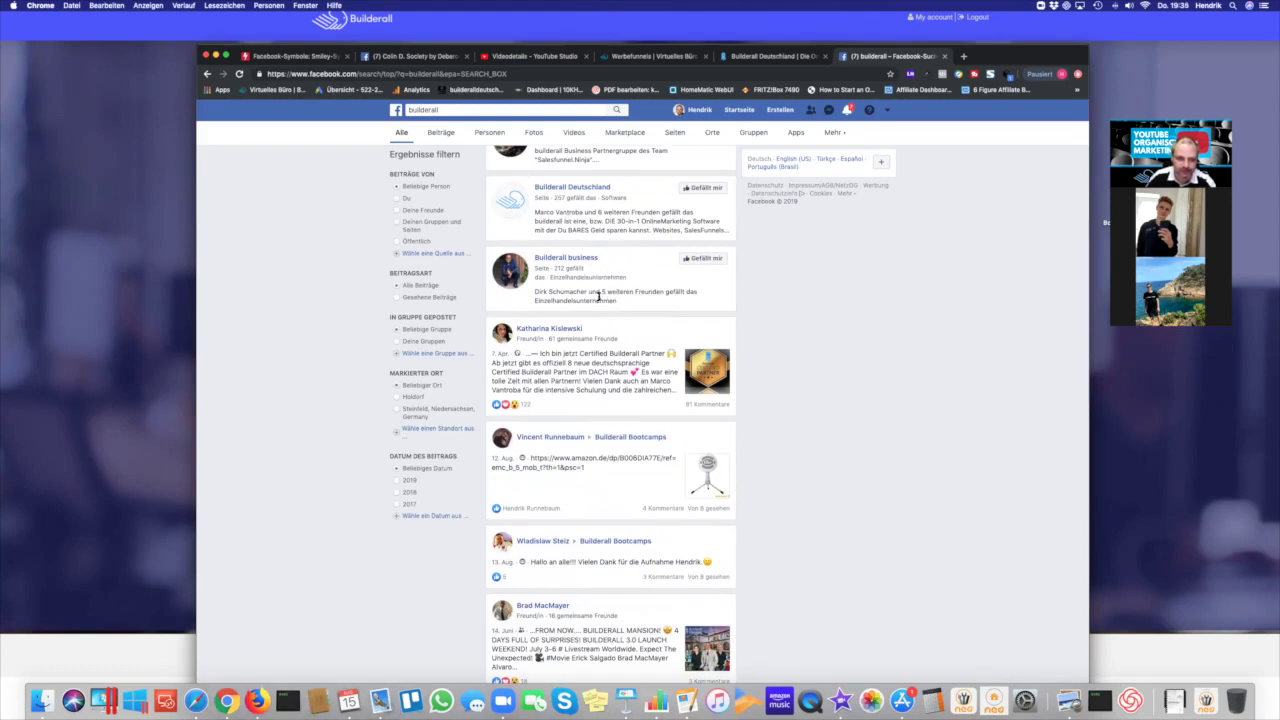
scroll(620, 268, "down", 2)
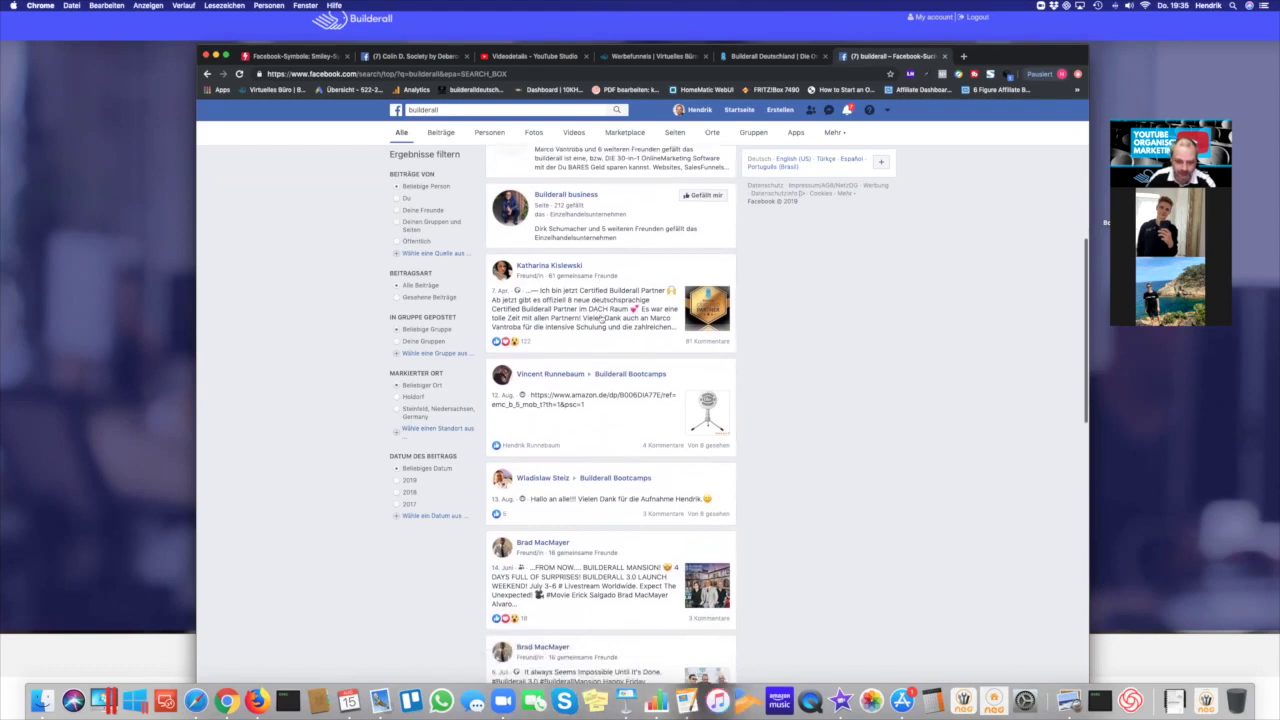
scroll(600, 318, "up", 5)
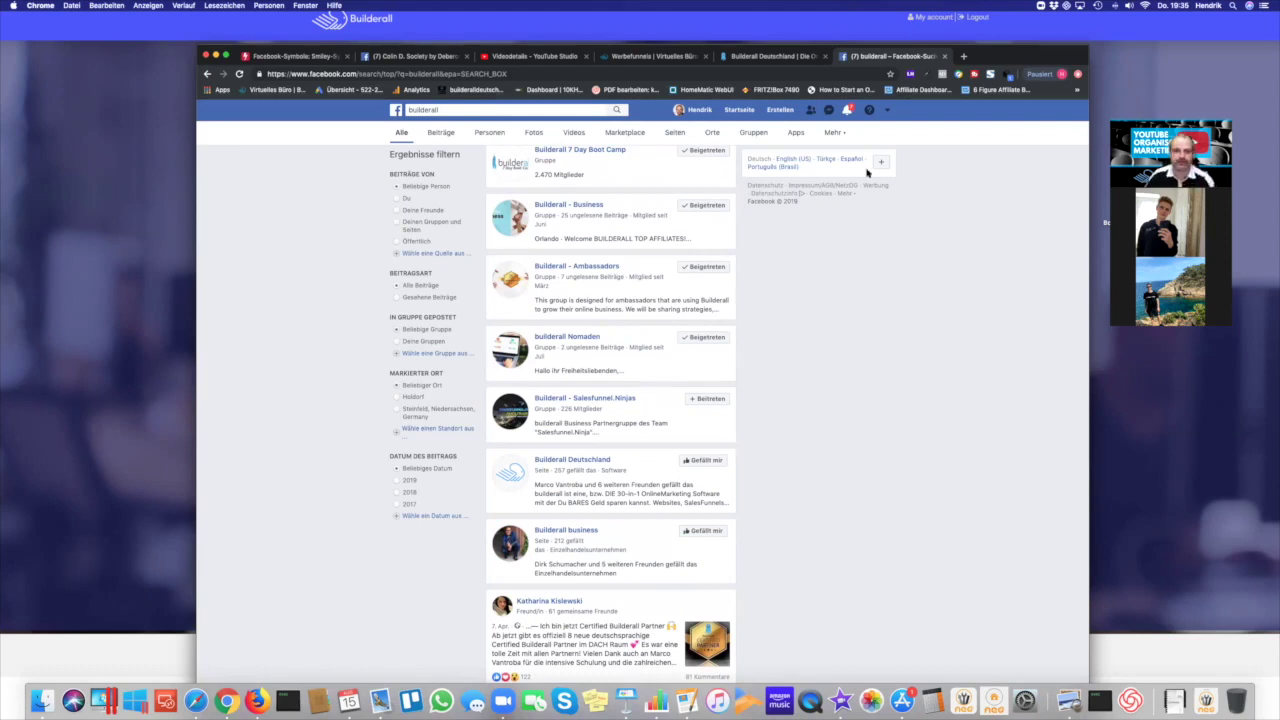
key("super+3")
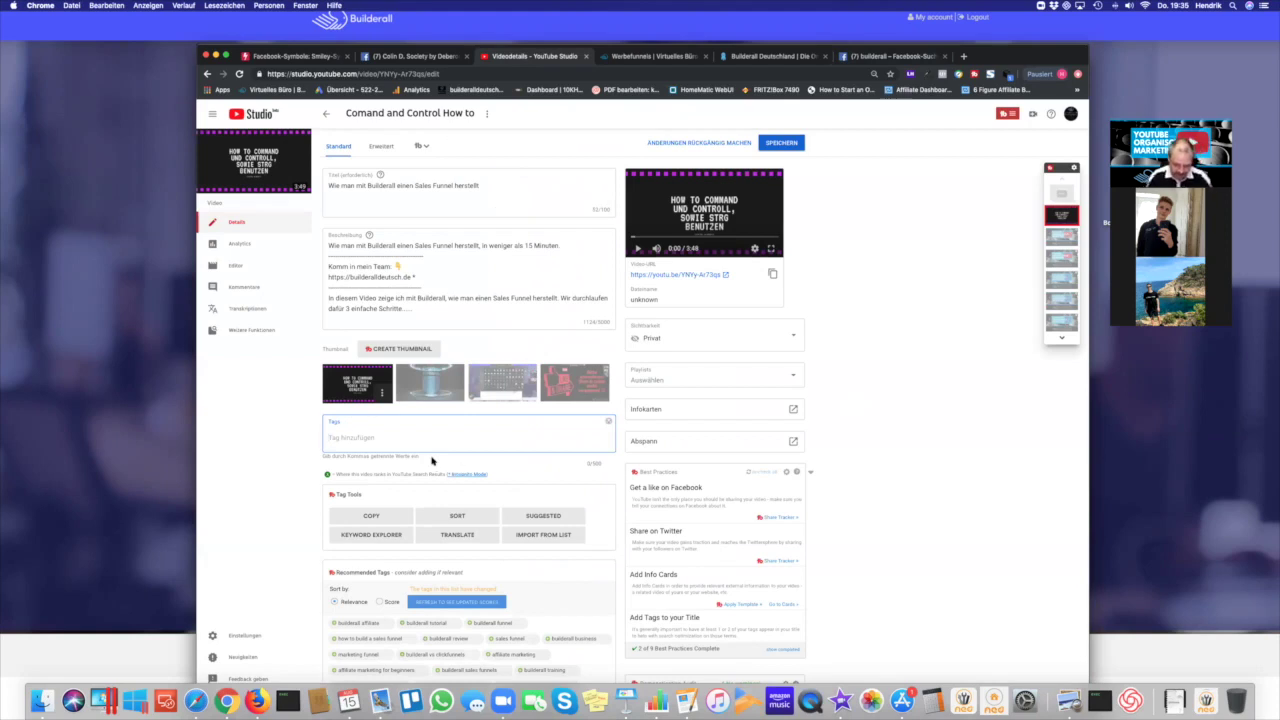
Add the tags "builderall" and "builderall deutsch" to the video
type("builder")
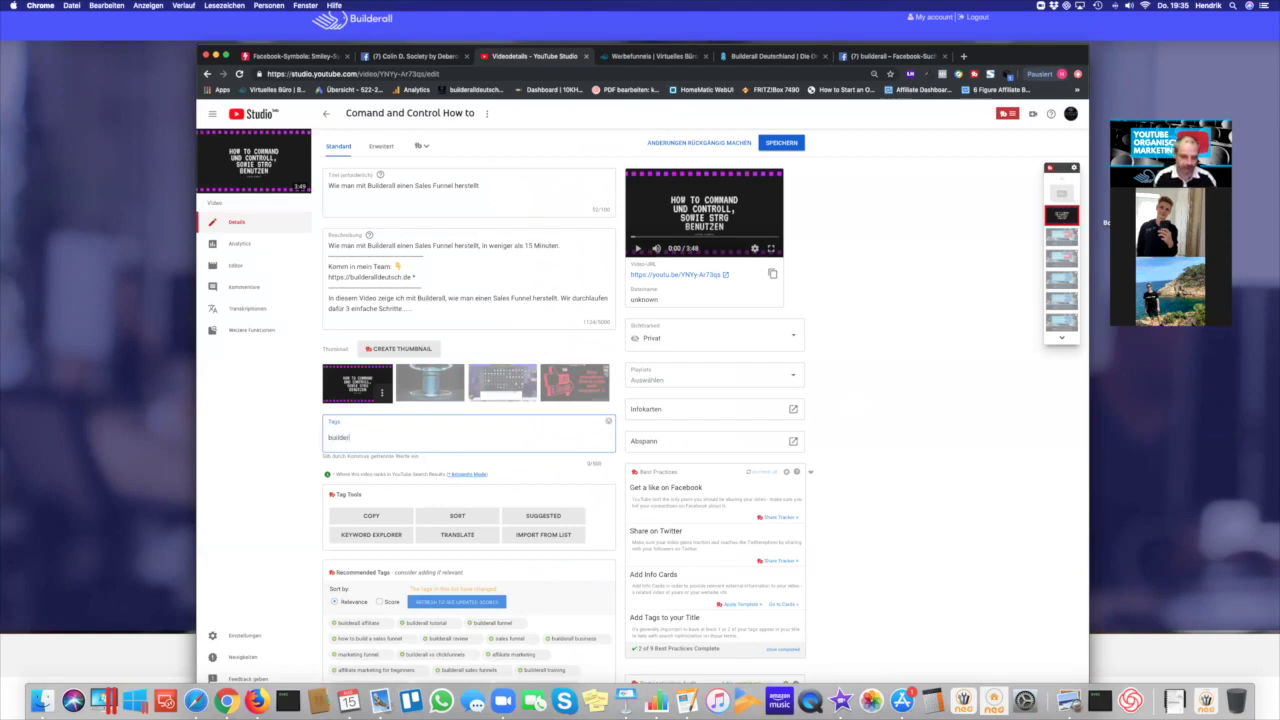
type("all")
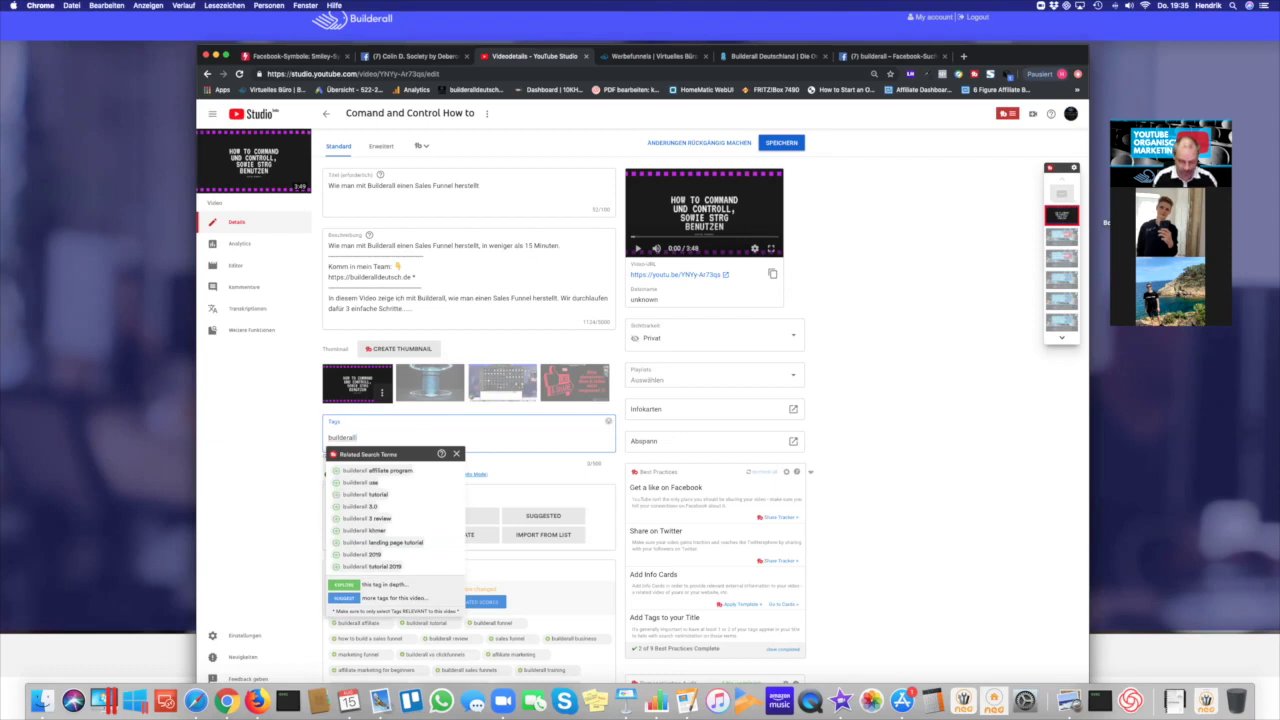
key("Return")
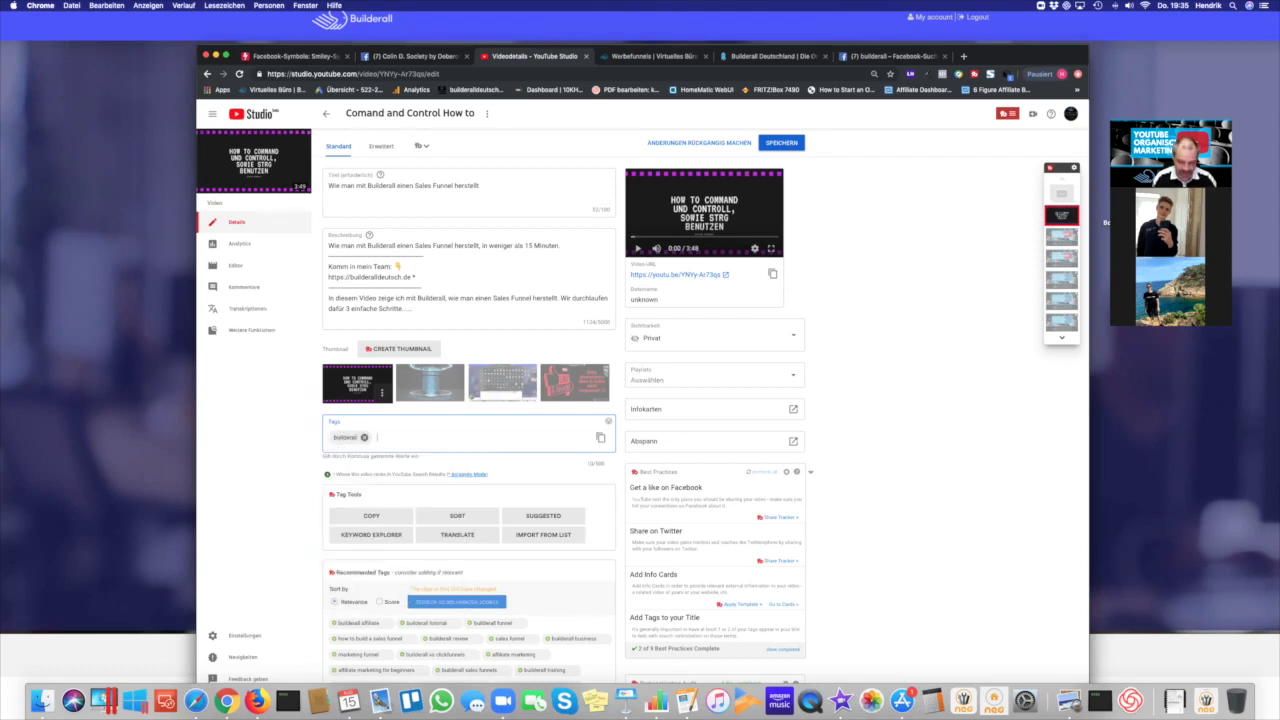
type("bu")
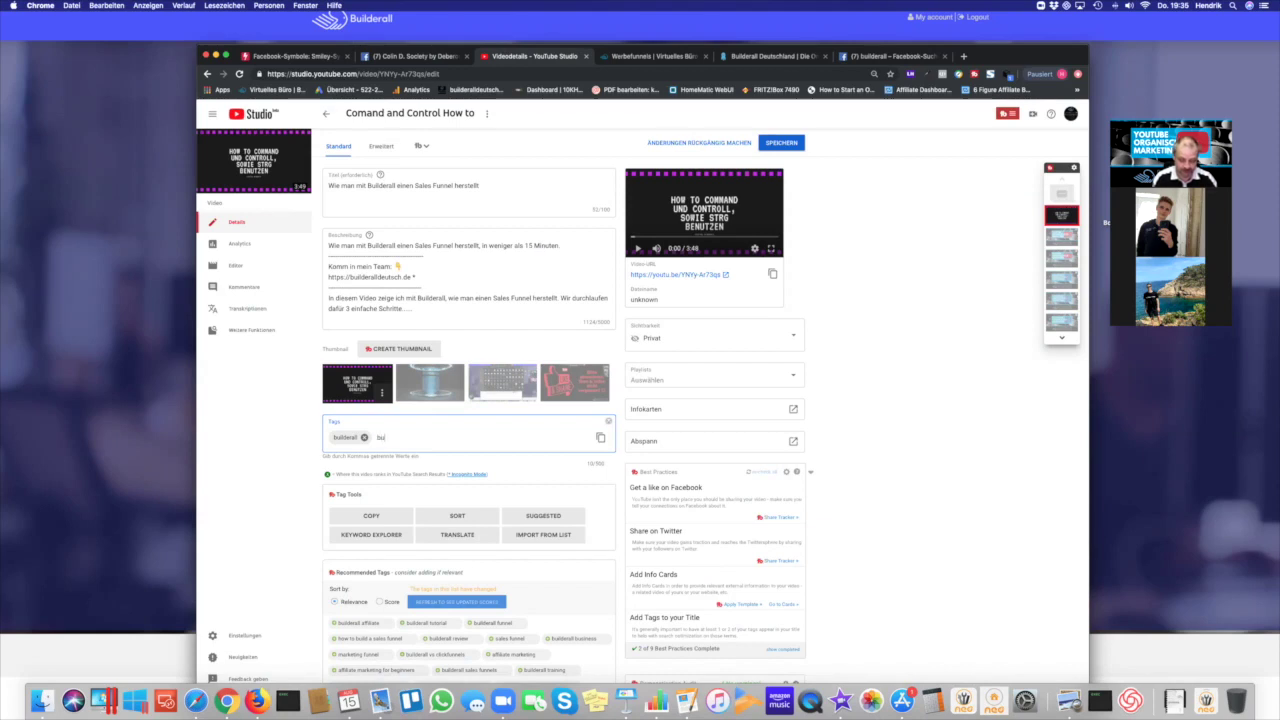
type("ilderal")
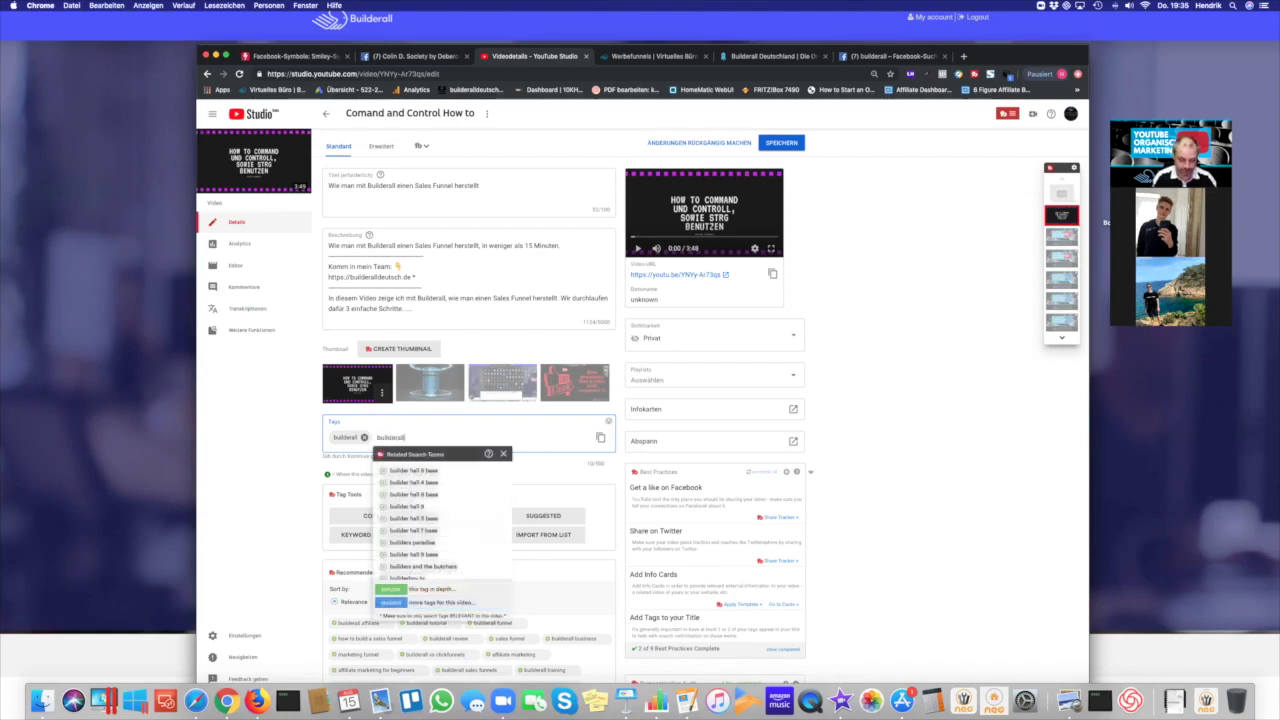
type("l deutsch")
key("Return")
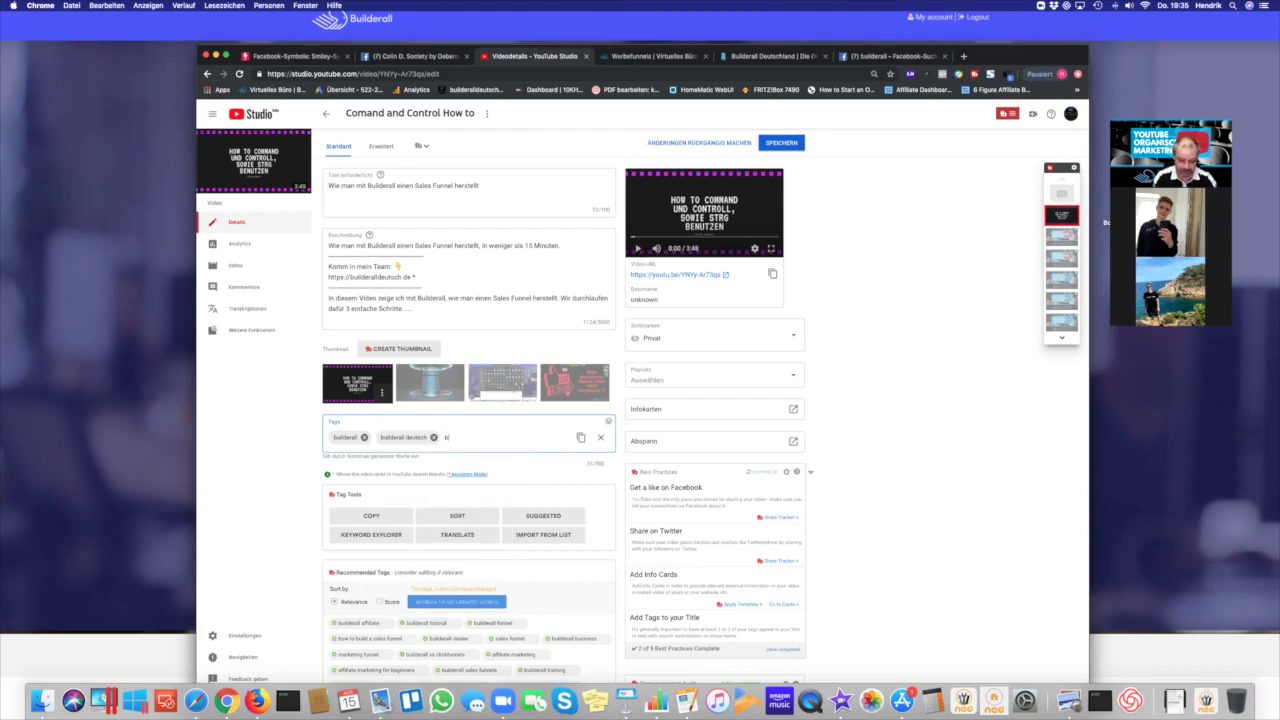
Add two more video tags, "builderall 3.0" and "builderall tutorials deutsch"
type("builderall")
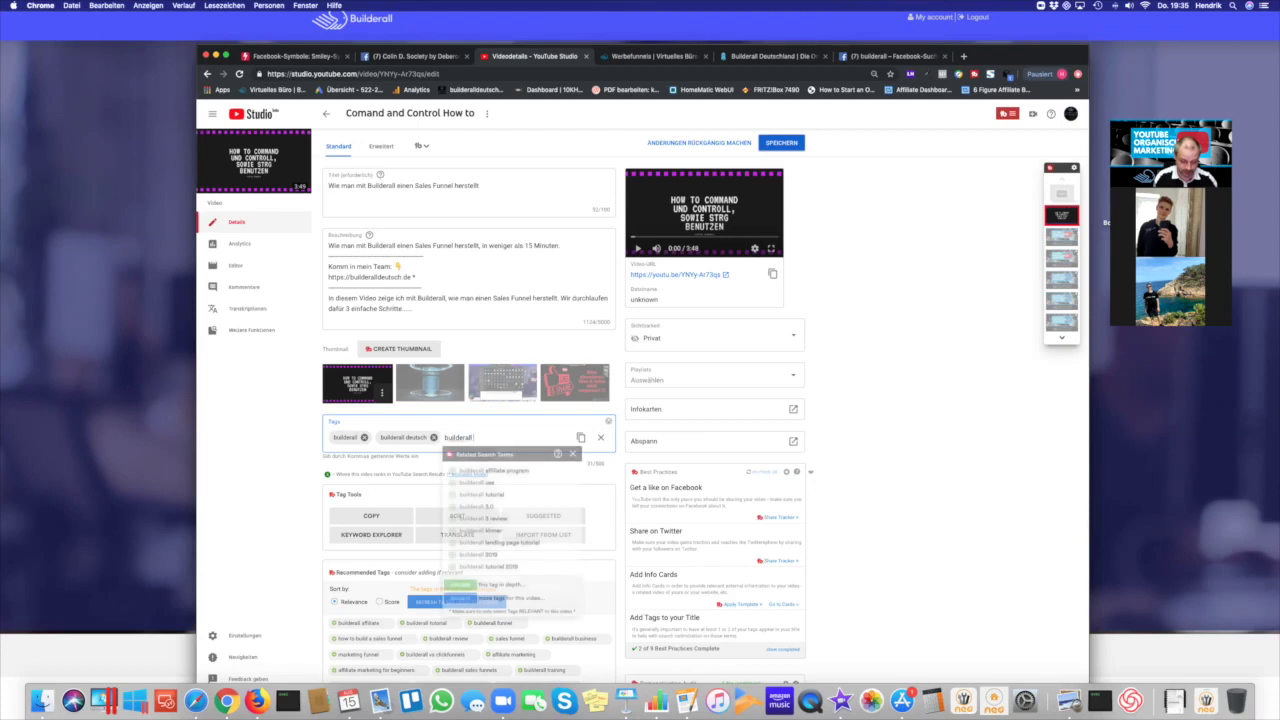
type(" 3.0")
key("Return")
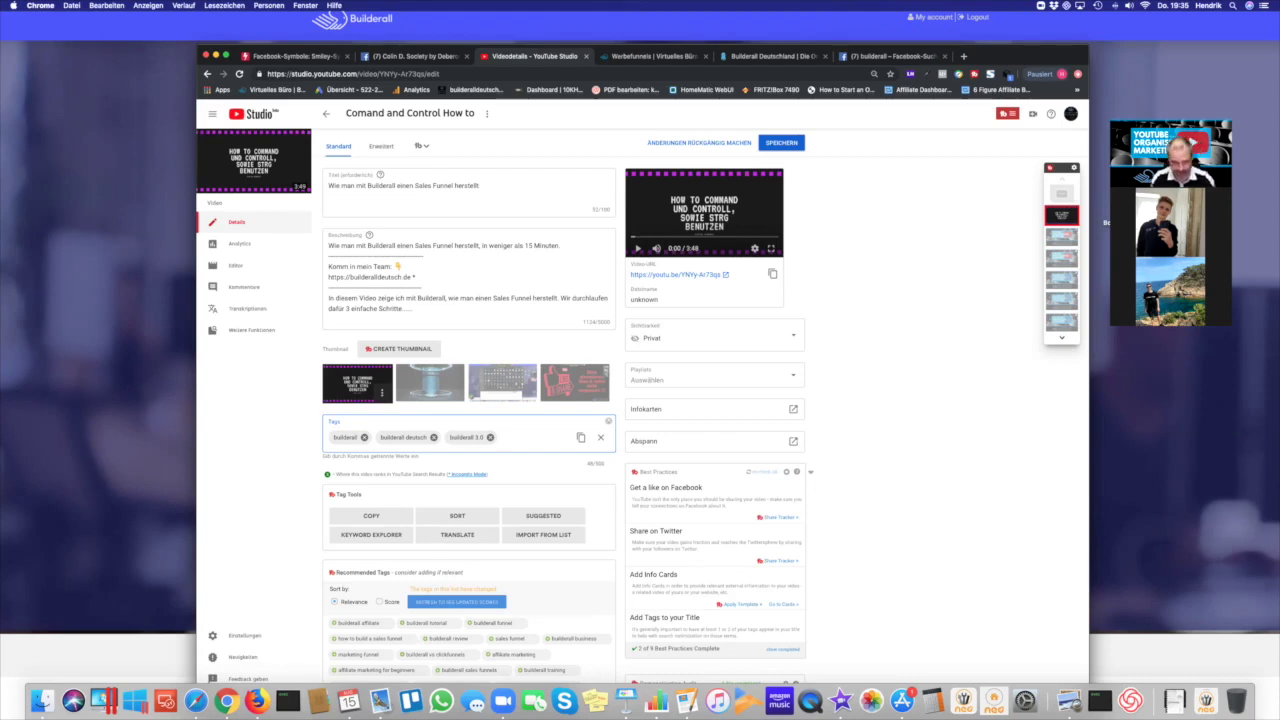
type("ba")
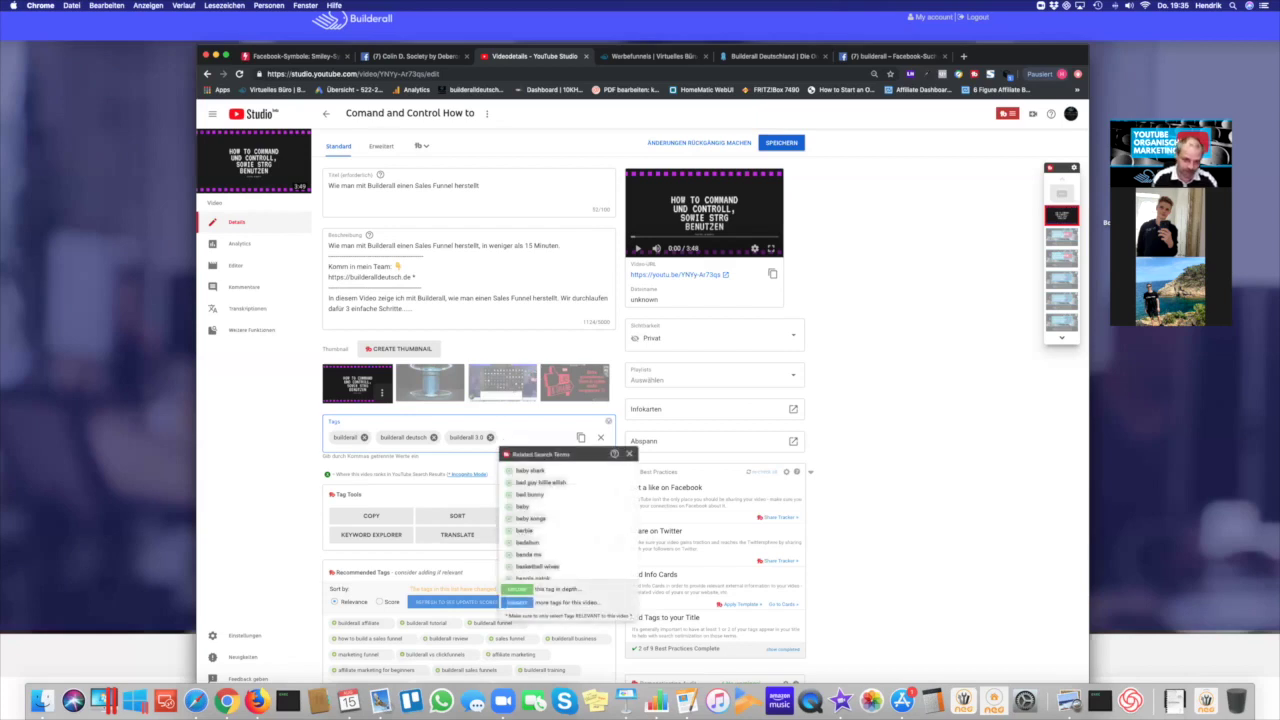
type("builderall")
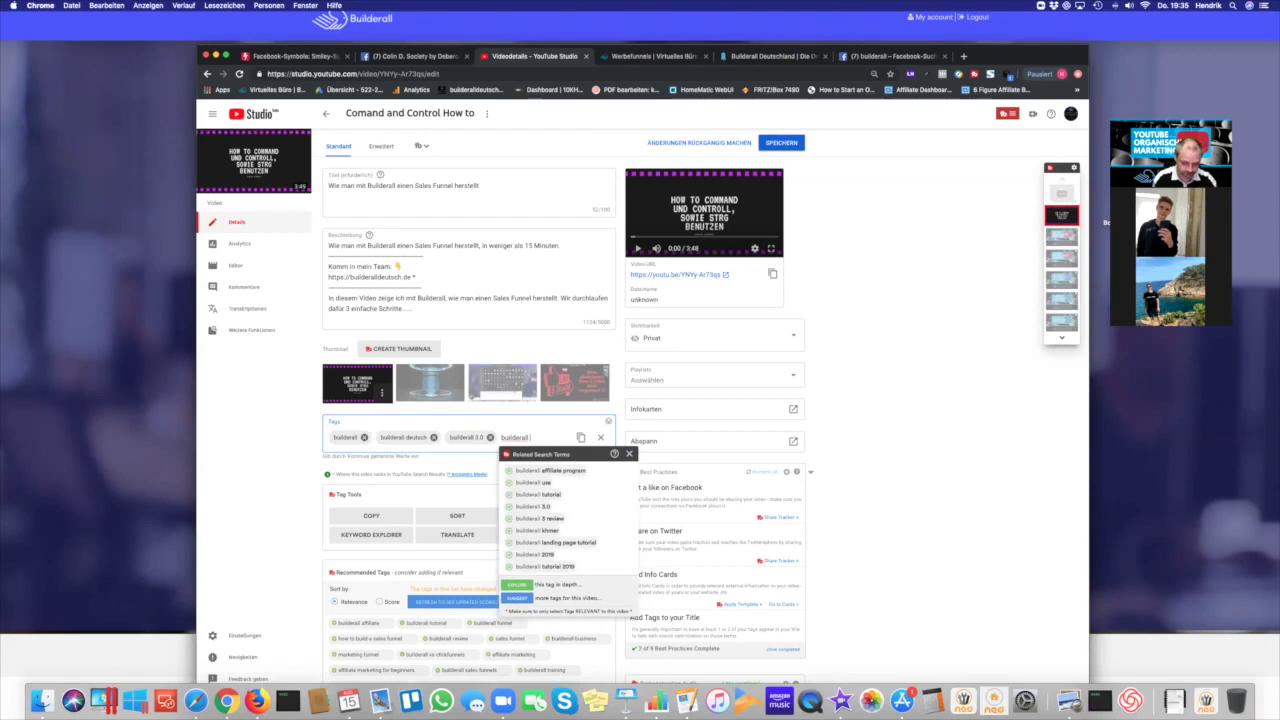
key("BackSpace")
key("BackSpace")
key("BackSpace")
key("BackSpace")
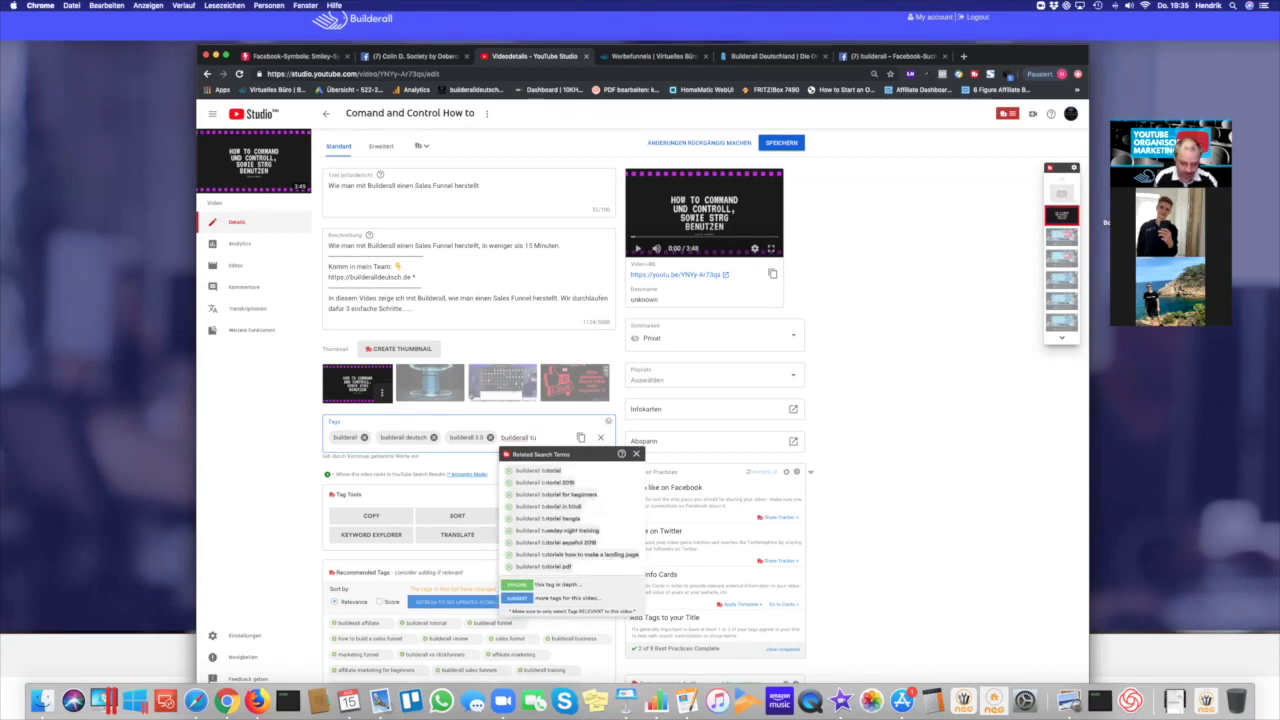
type("als deutsch")
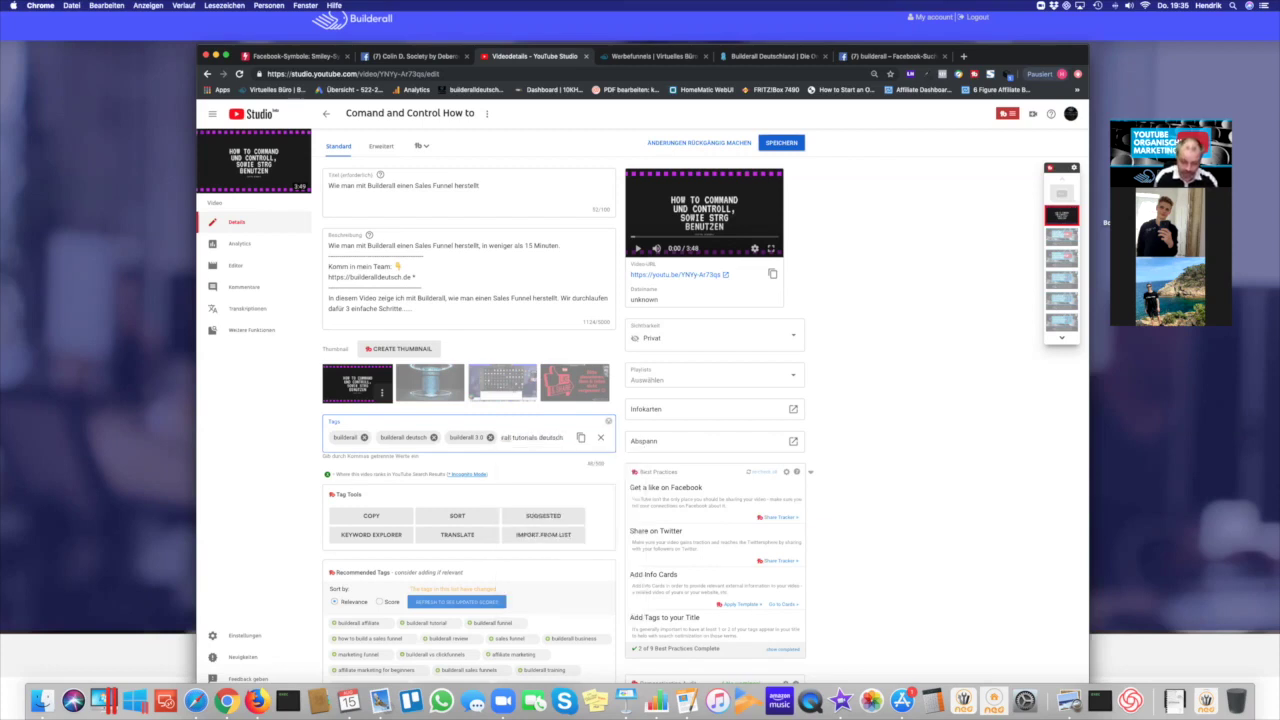
key("Return")
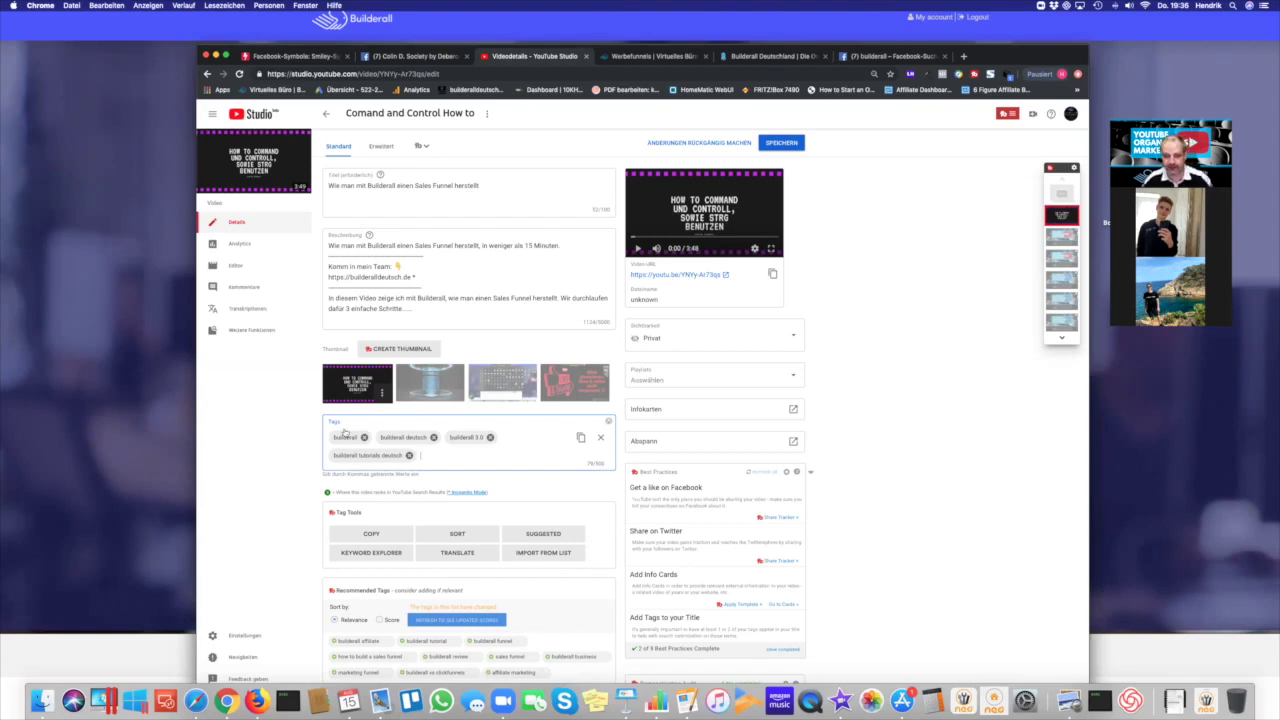
Set the recommended tags to sort by score and refresh the list to get updated scores
scroll(520, 440, "down", 2)
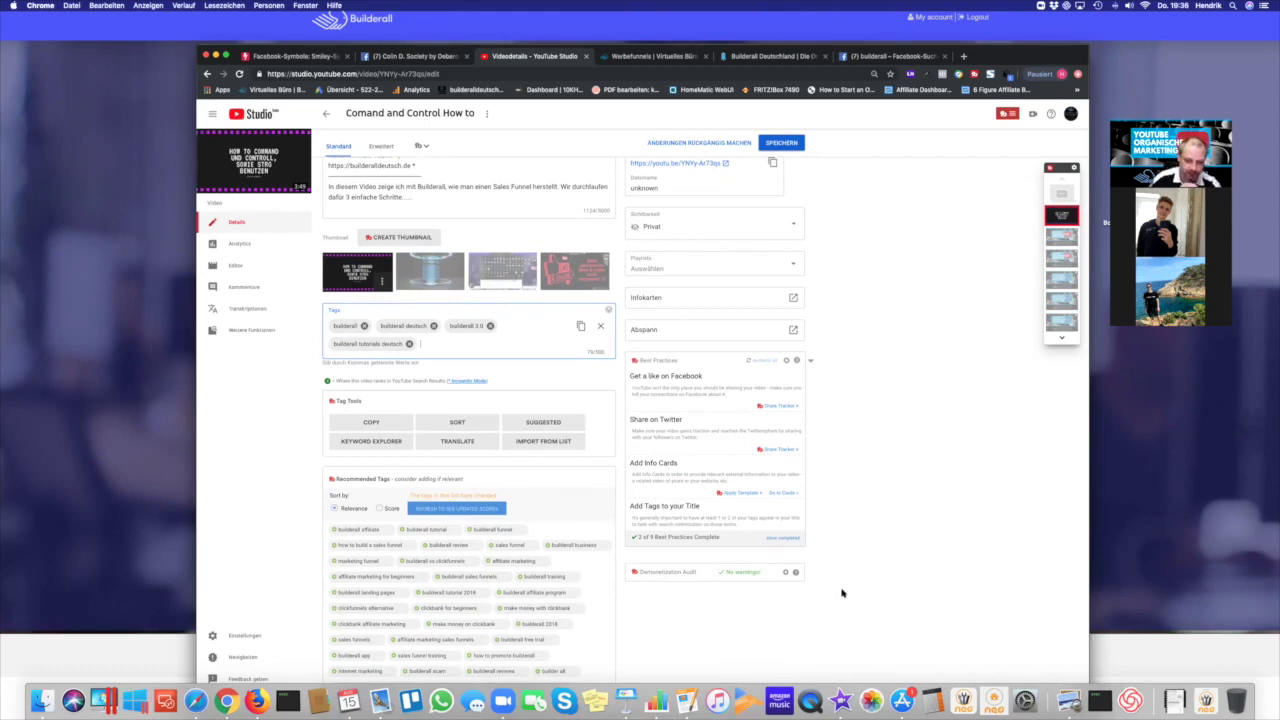
scroll(594, 526, "up", 2)
scroll(592, 525, "down", 2)
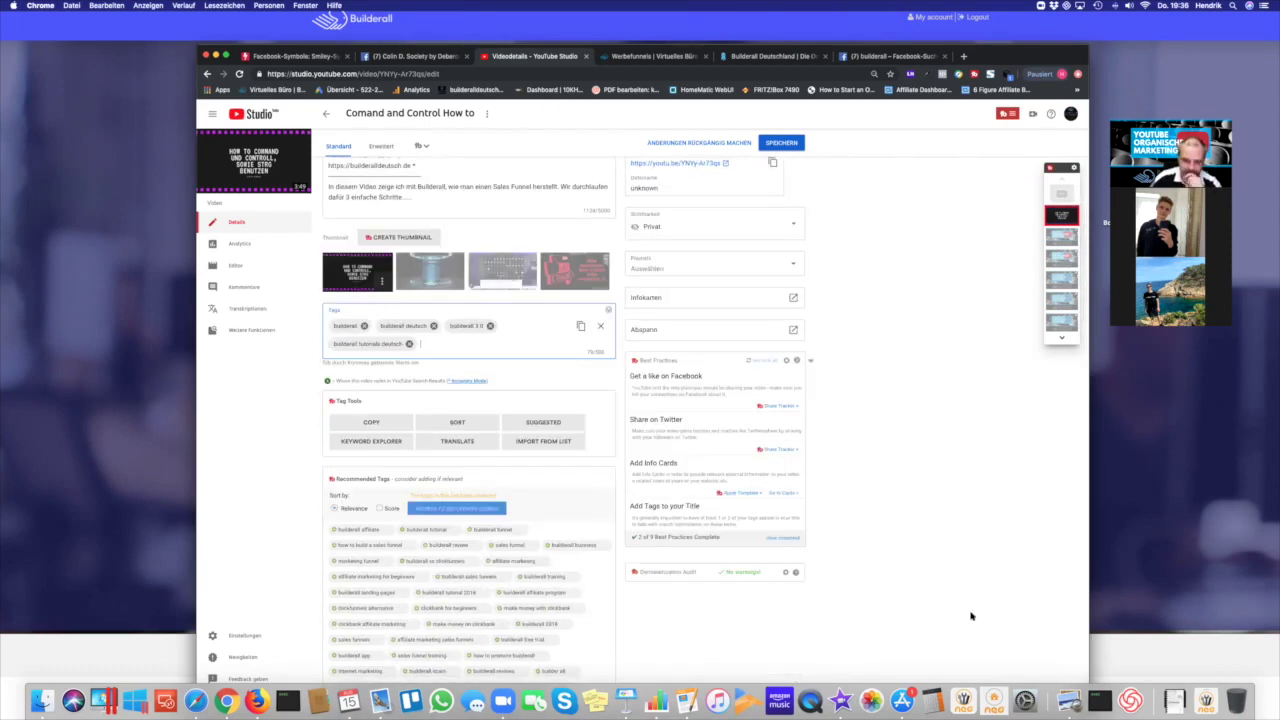
left_click_drag(1010, 60, 1022, 28)
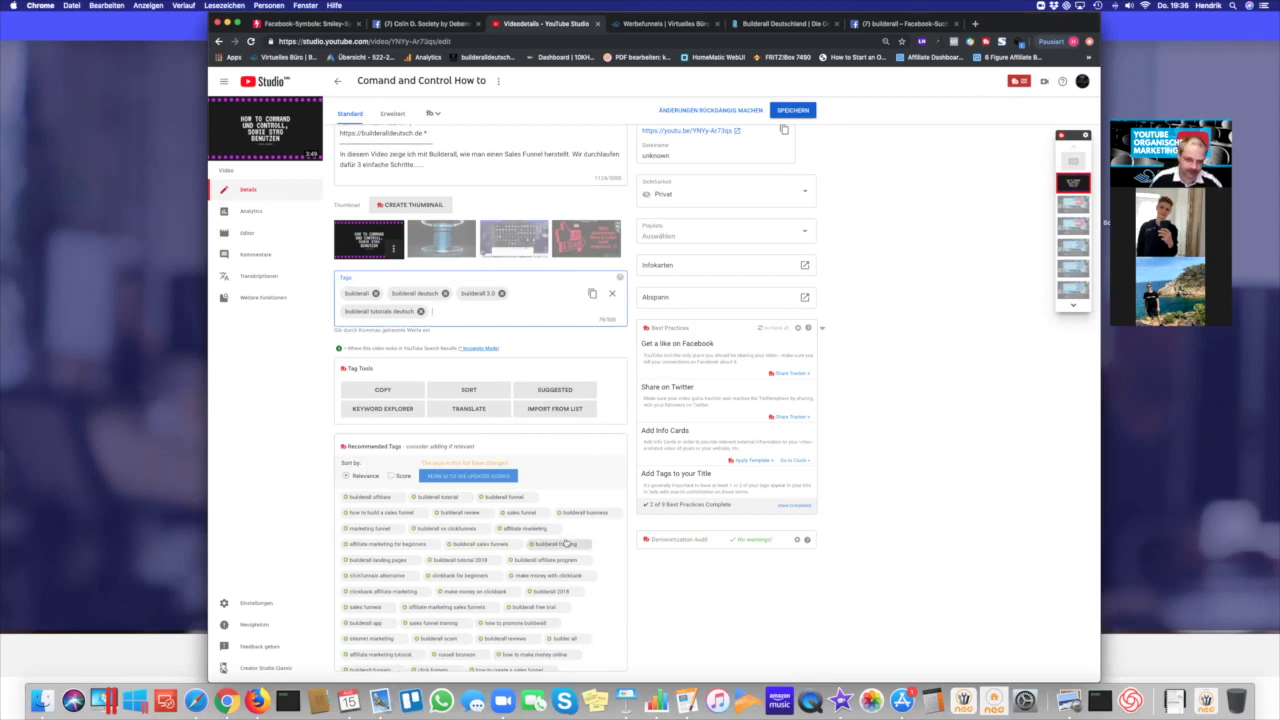
left_click(391, 476)
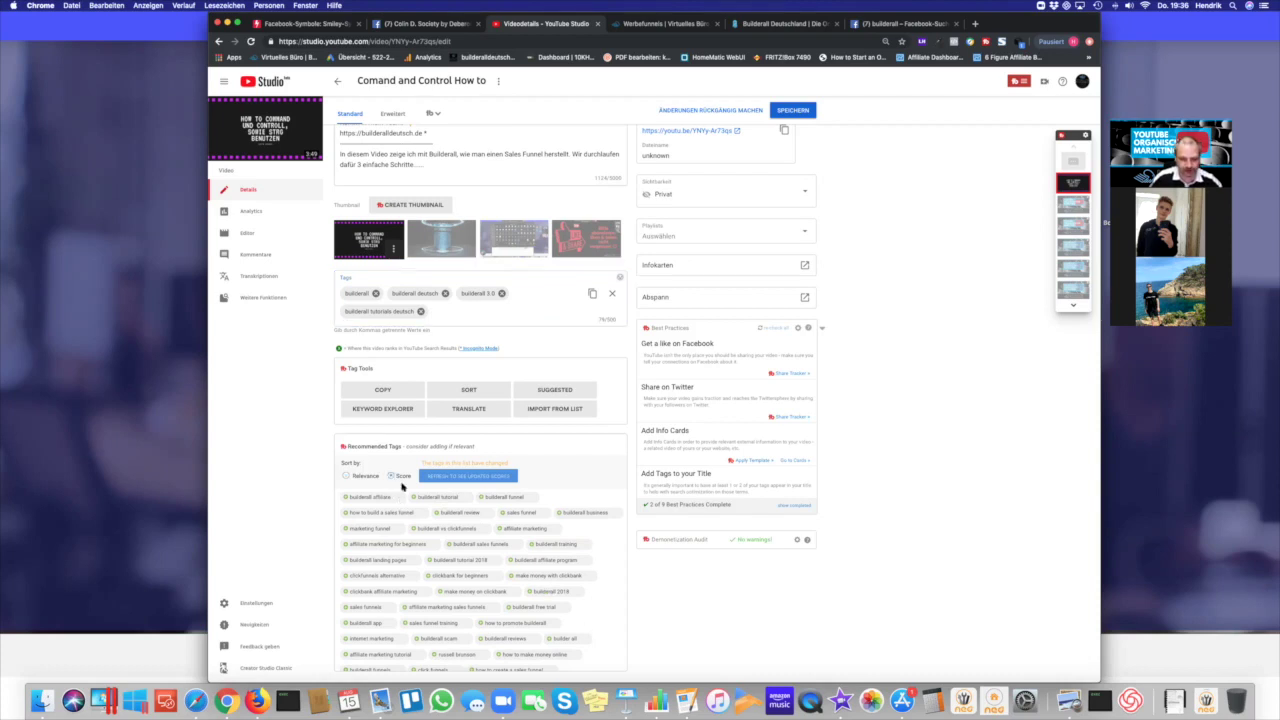
left_click(452, 478)
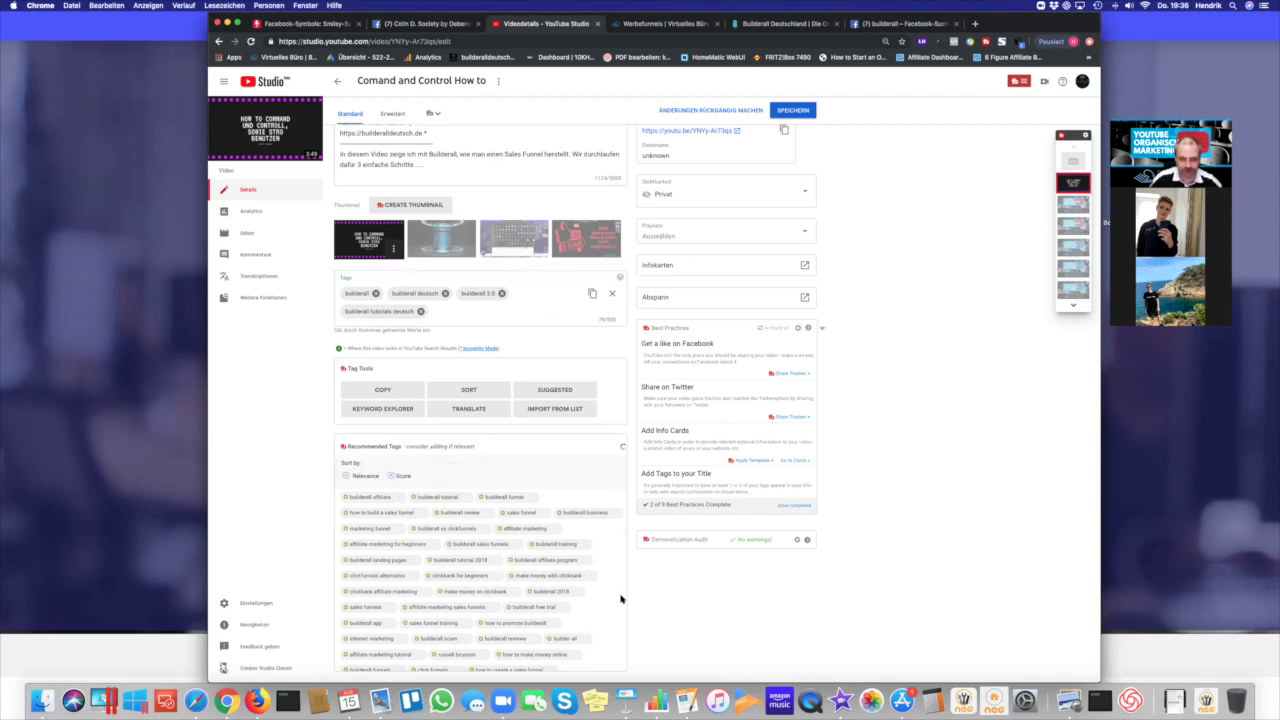
Compare the recommended tags sorted by score with the same list sorted by relevance
scroll(880, 225, "up", 2)
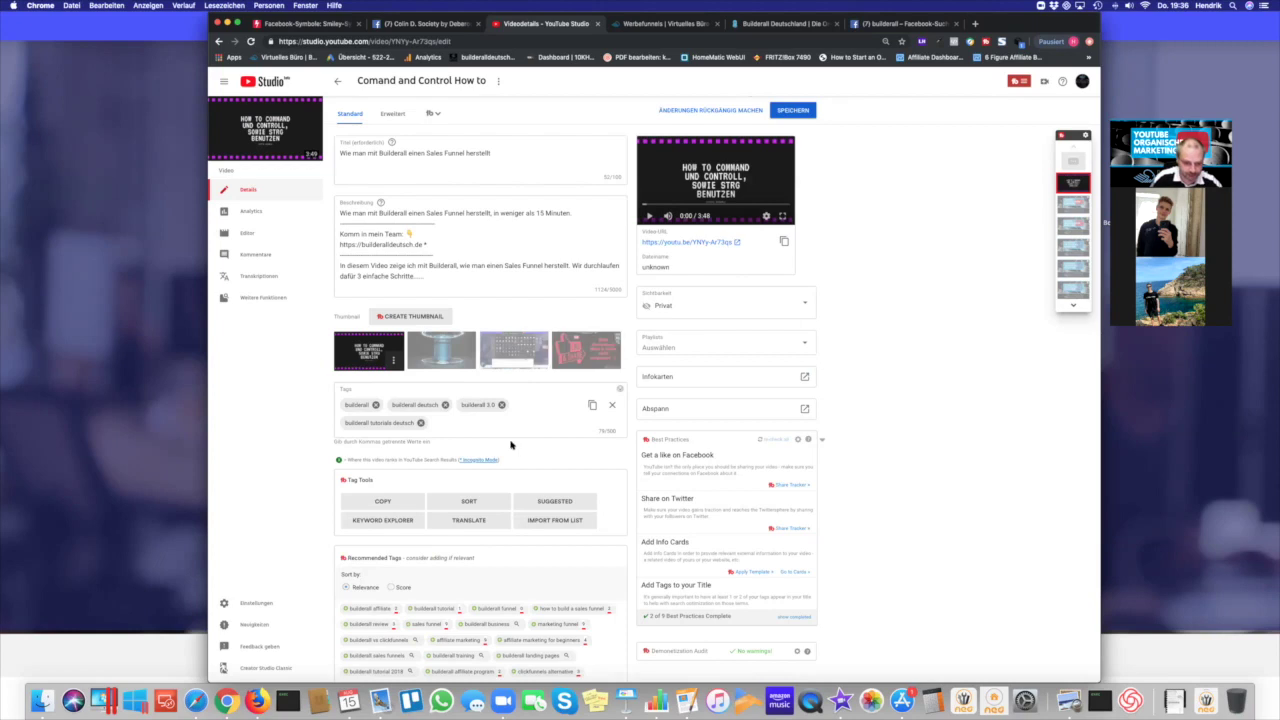
scroll(537, 490, "down", 2)
scroll(537, 490, "down", 1)
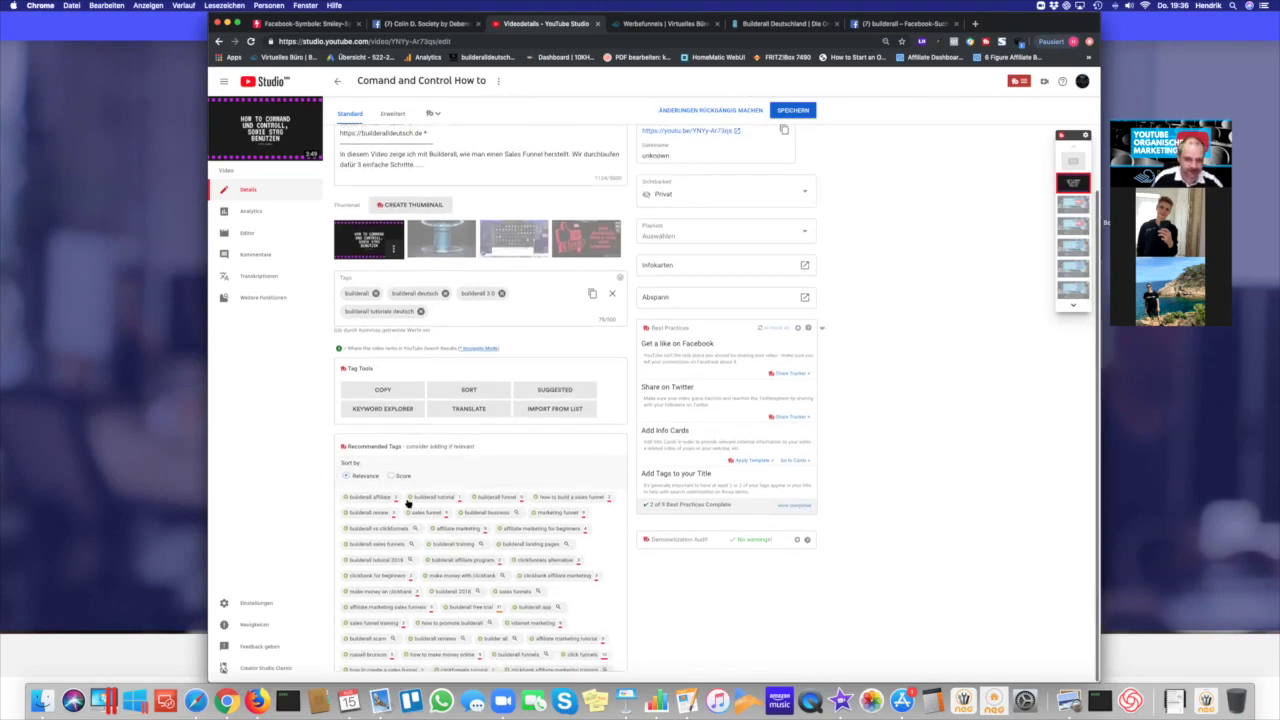
left_click(391, 477)
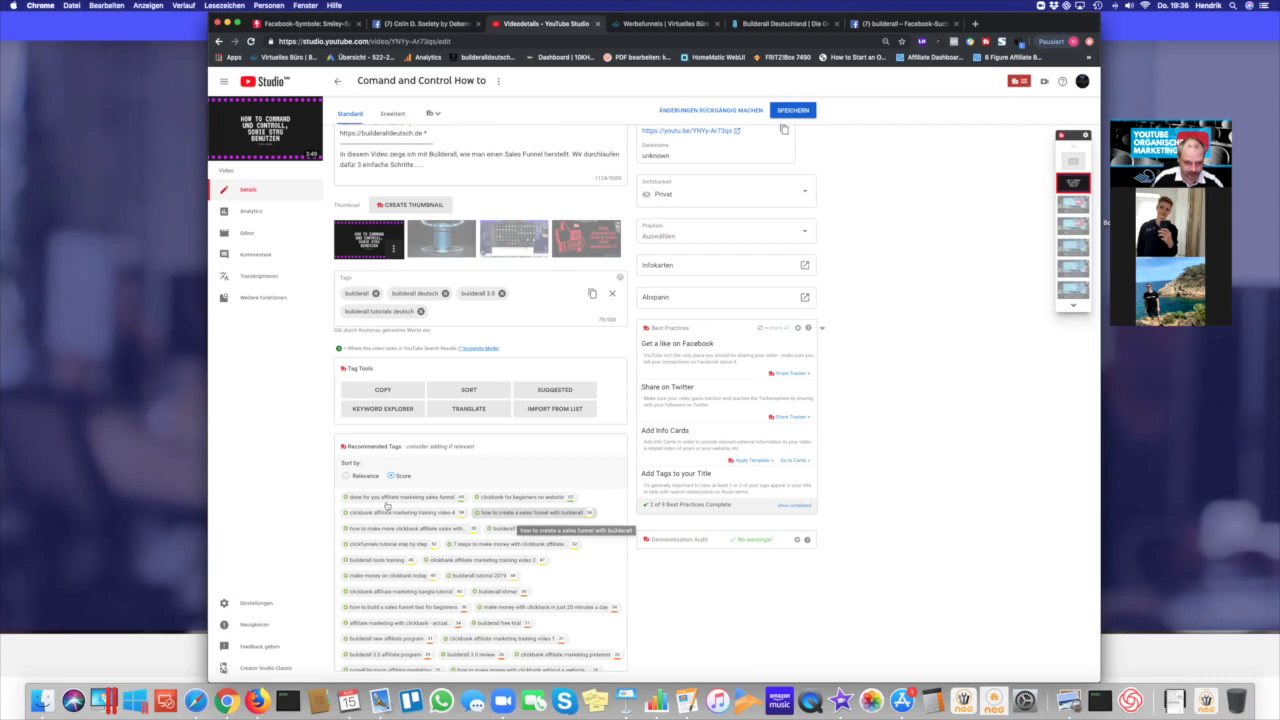
left_click(347, 476)
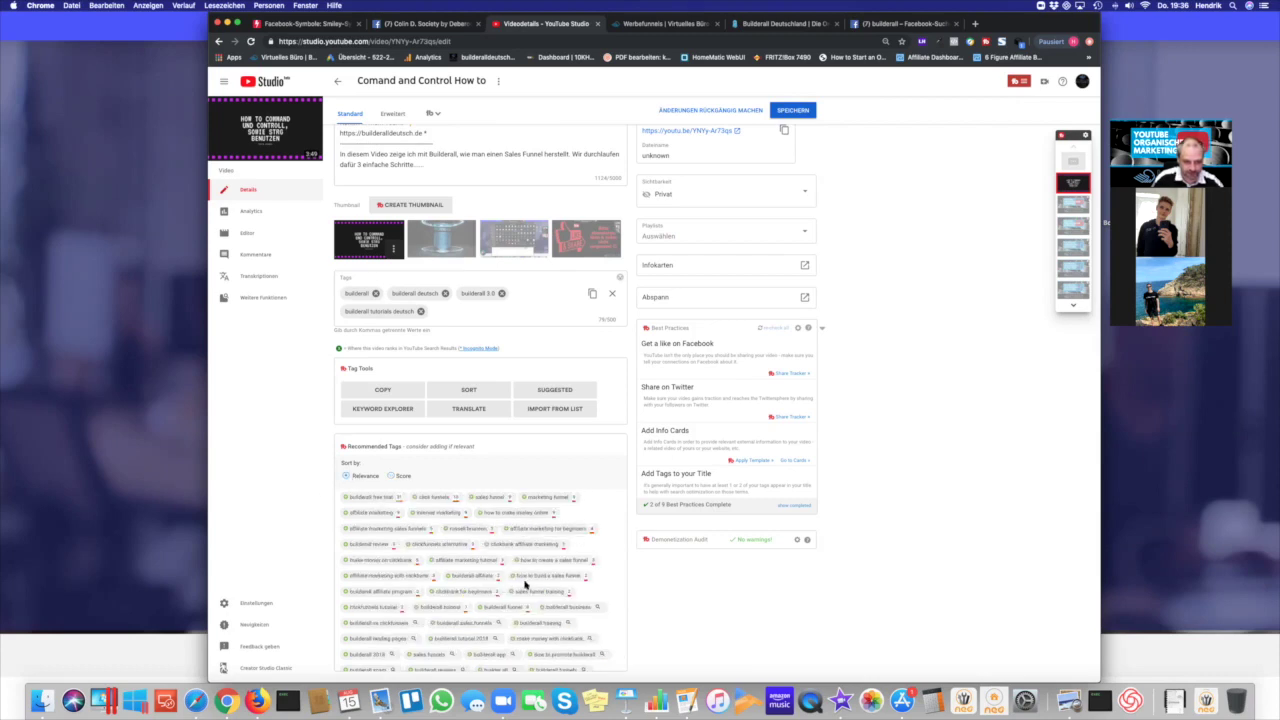
Add the recommended tags "builderall free trial", "click funnels", "sales funnel" and "marketing funnel" to the video
left_click(367, 498)
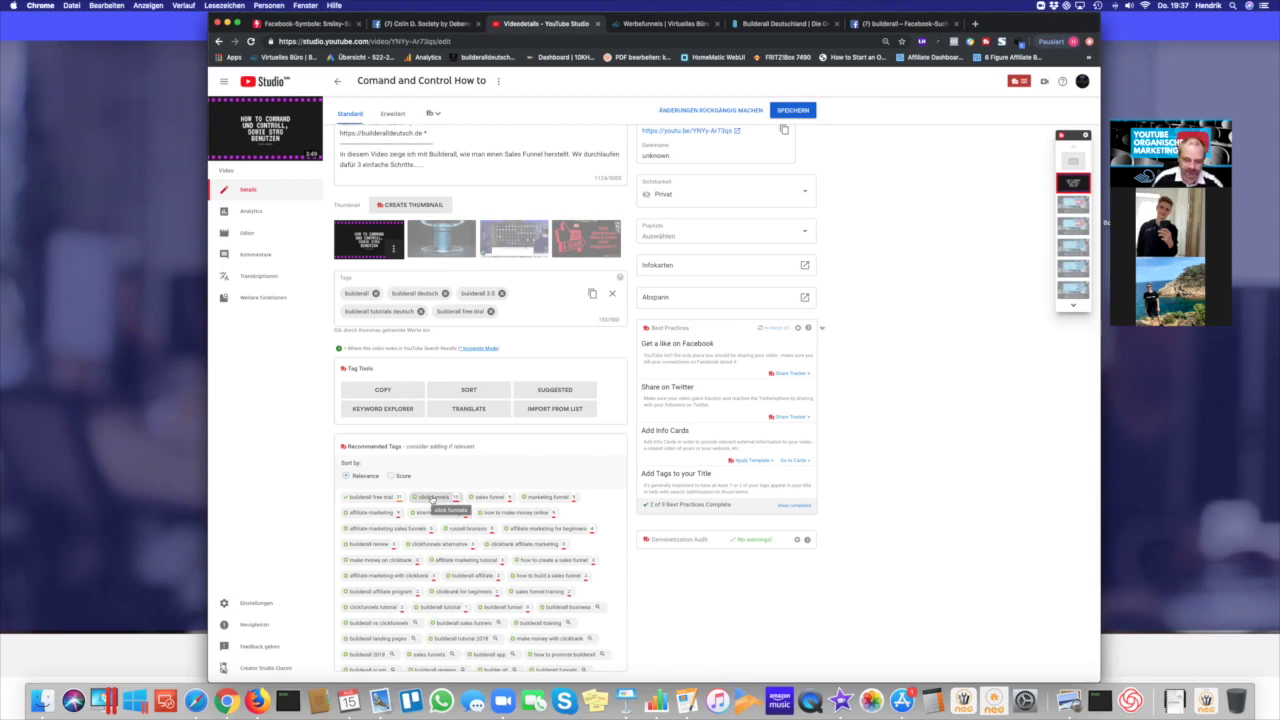
left_click(433, 498)
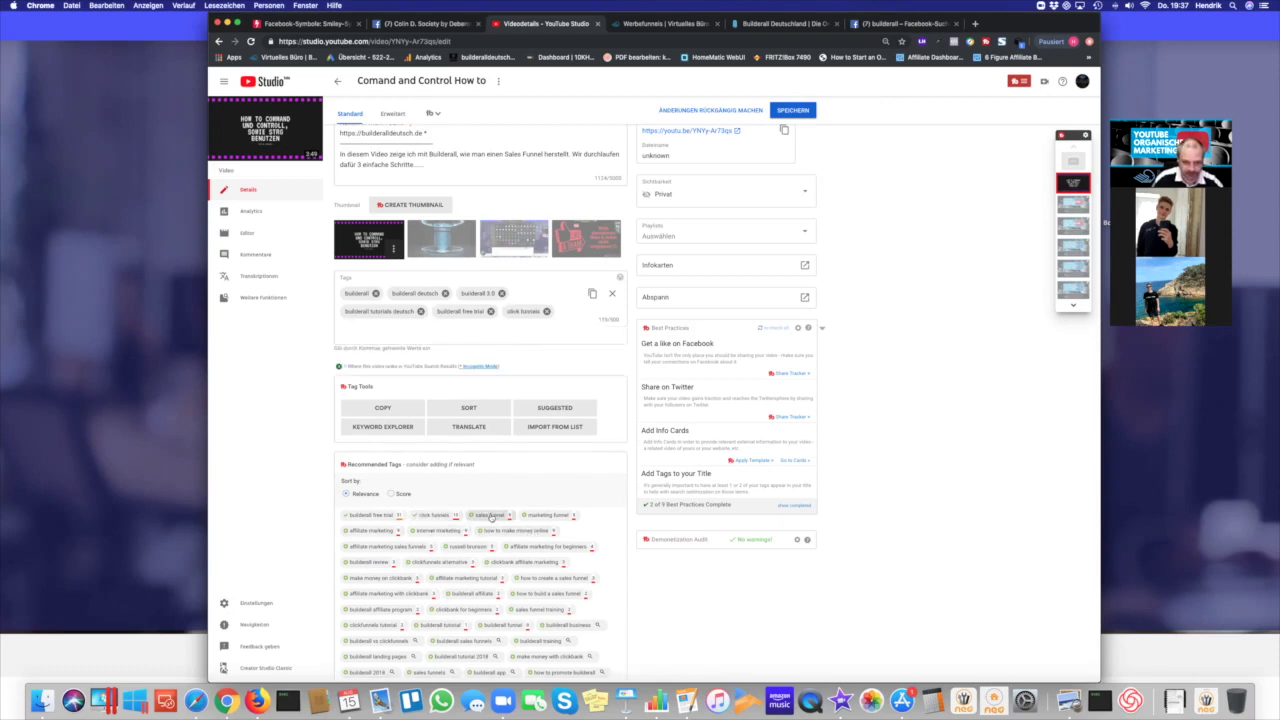
left_click(548, 514)
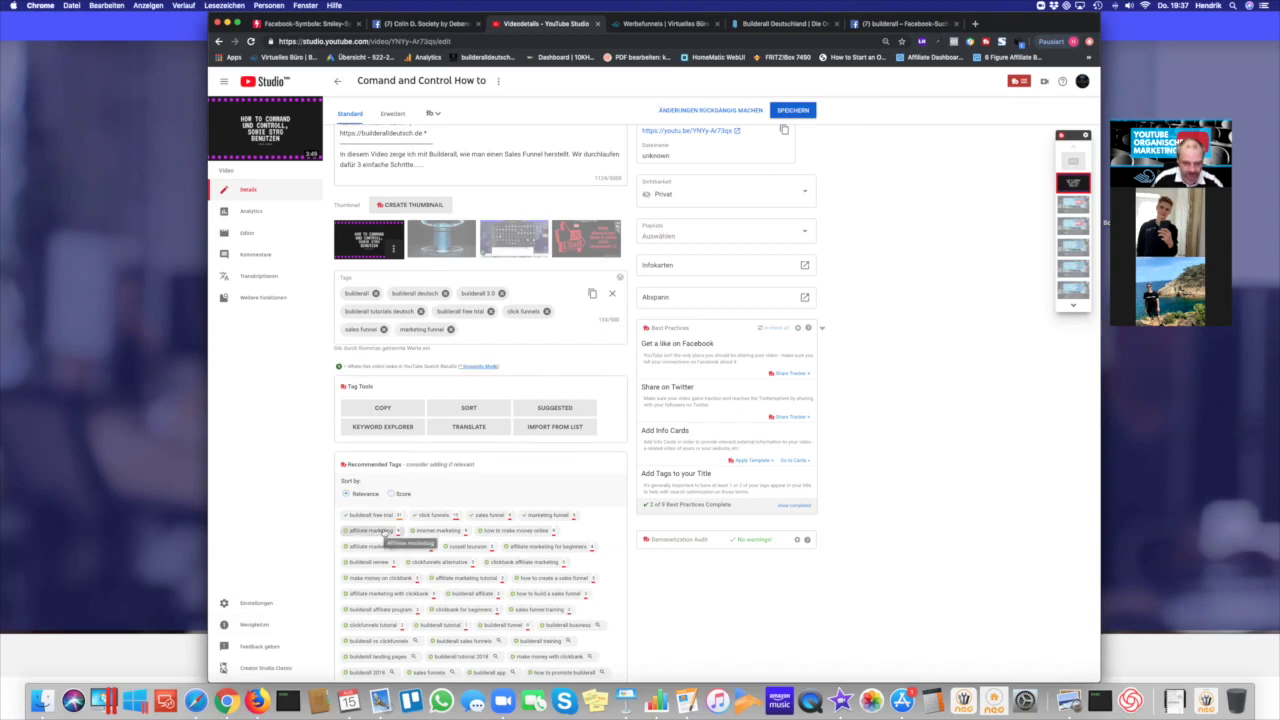
Add the recommended tags "affiliate marketing", "internet marketing", "how to make money online" and "affiliate marketing sales funnels"
left_click(461, 535)
left_click(515, 549)
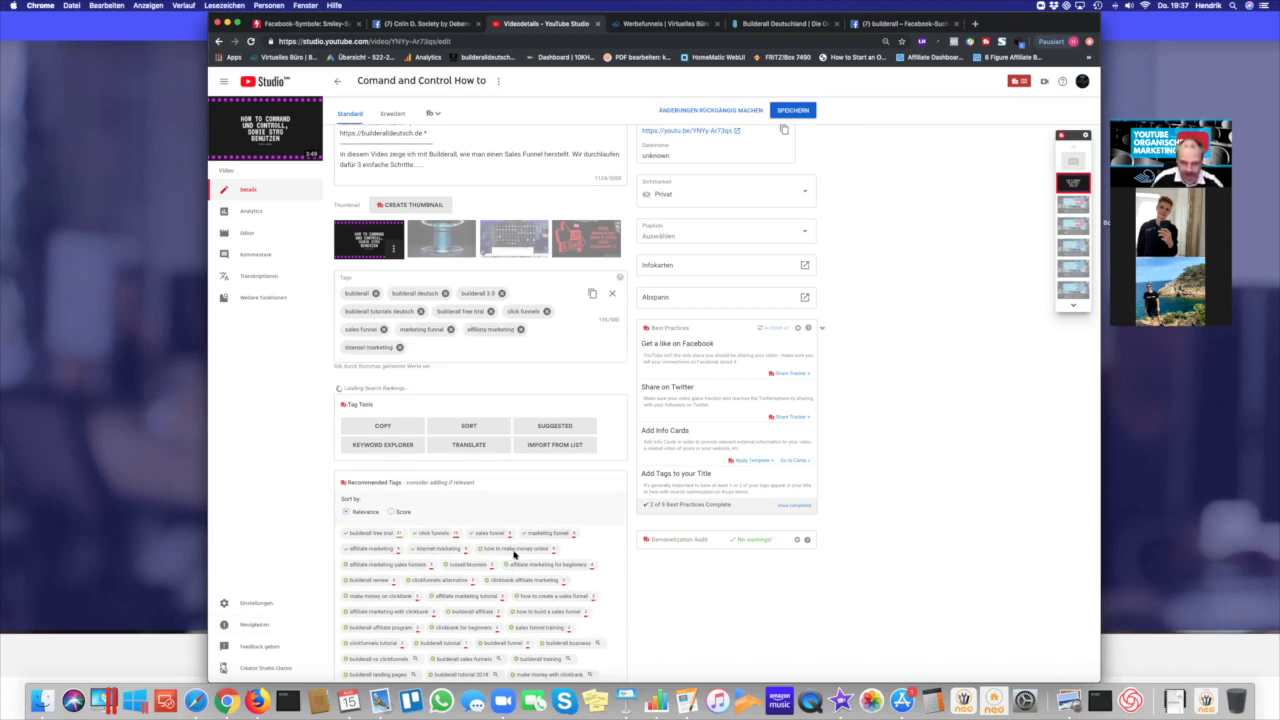
left_click(386, 564)
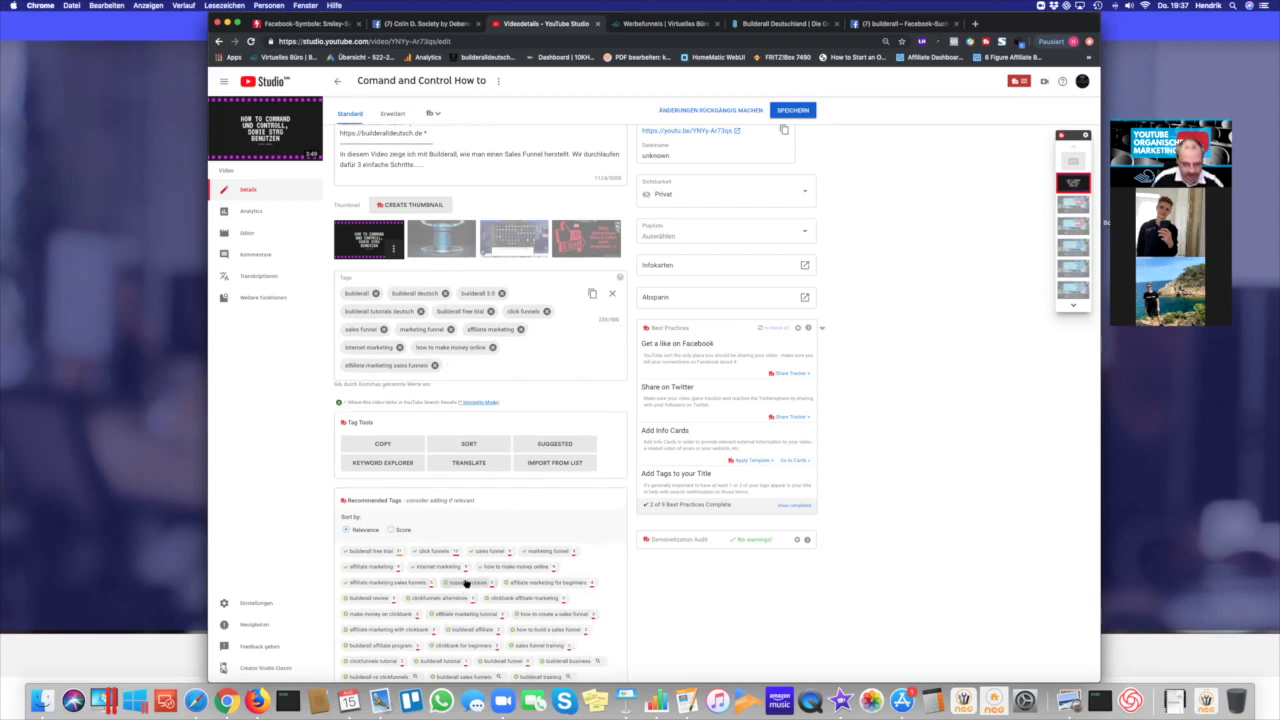
Add the recommended tags "russell brunson", "affiliate marketing for beginners", "builderall review" and "clickfunnels alternative"
scroll(465, 585, "down", 2)
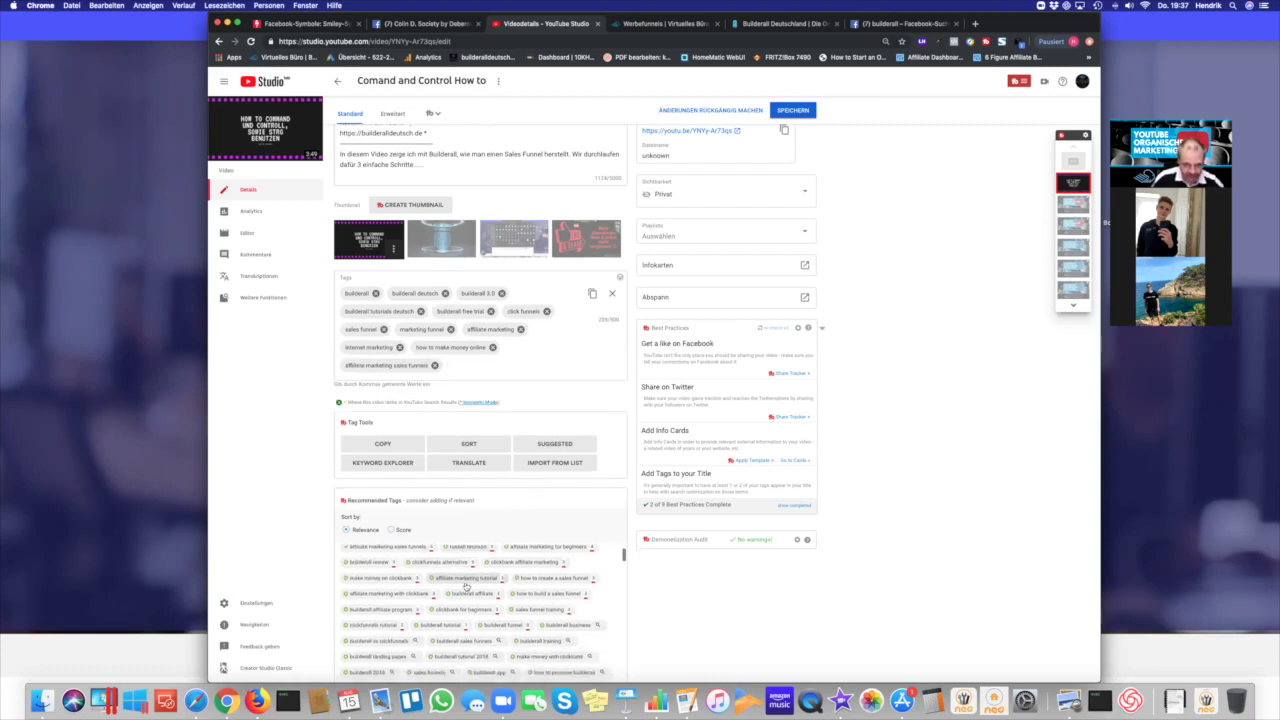
scroll(460, 580, "up", 2)
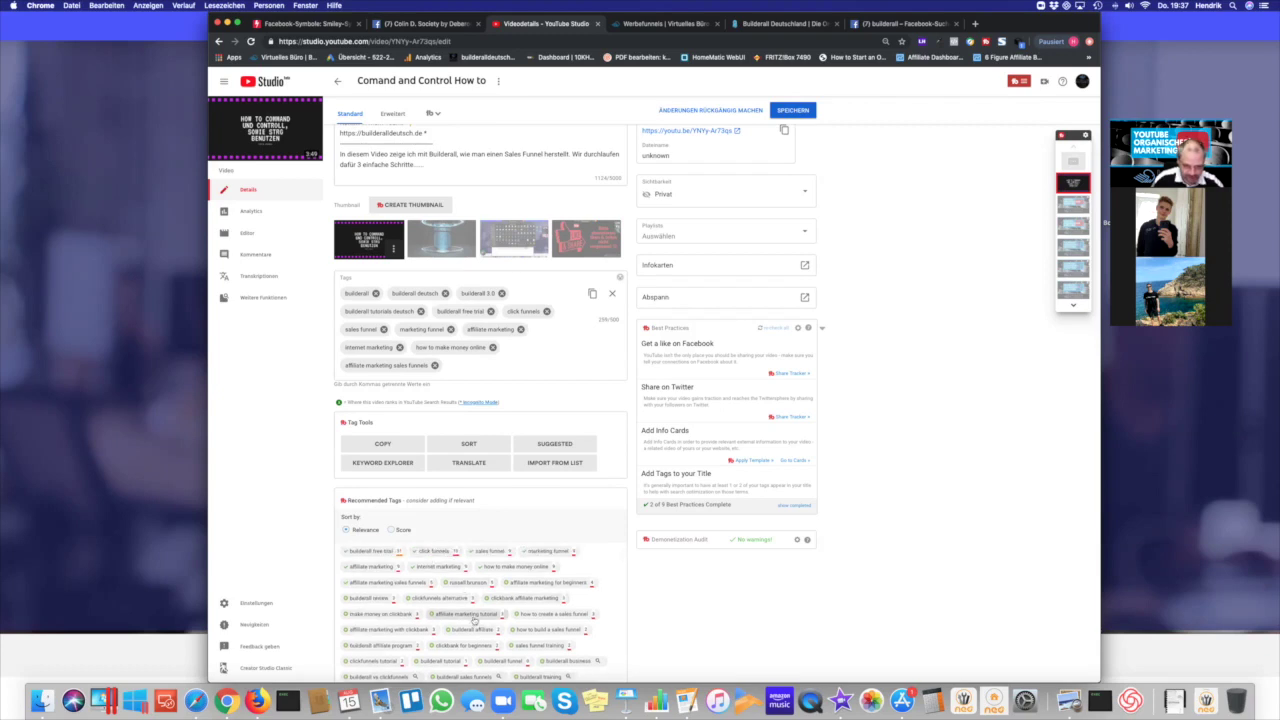
left_click(467, 582)
left_click(541, 584)
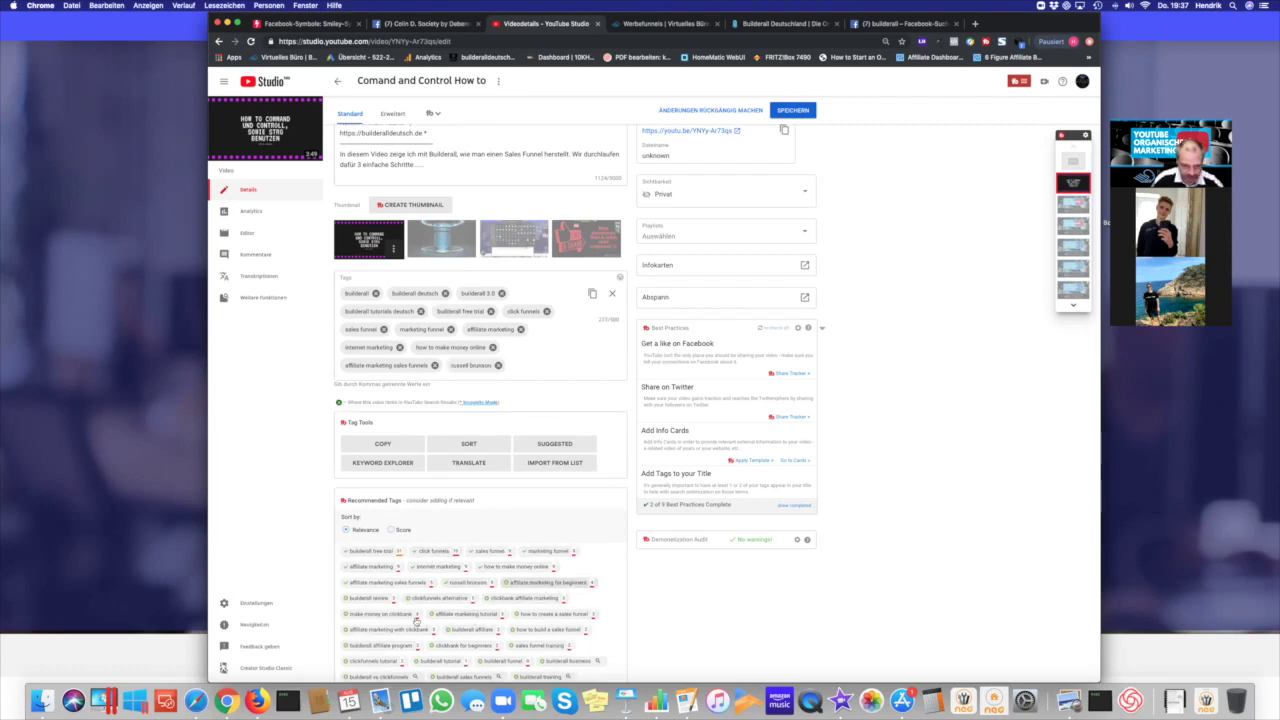
left_click(369, 616)
left_click(444, 616)
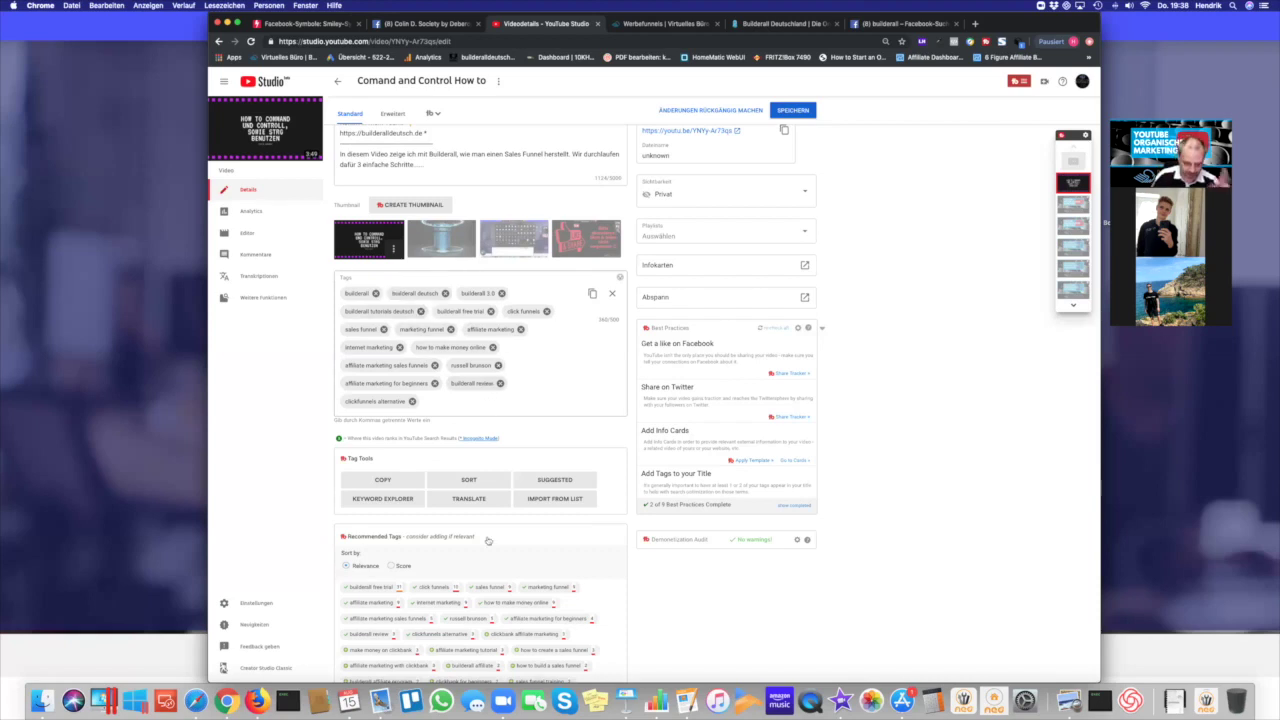
Add the recommended tags "clickbank affiliate marketing", "make money on clickbank" and "how to create a sales funnel"
scroll(486, 580, "down", 2)
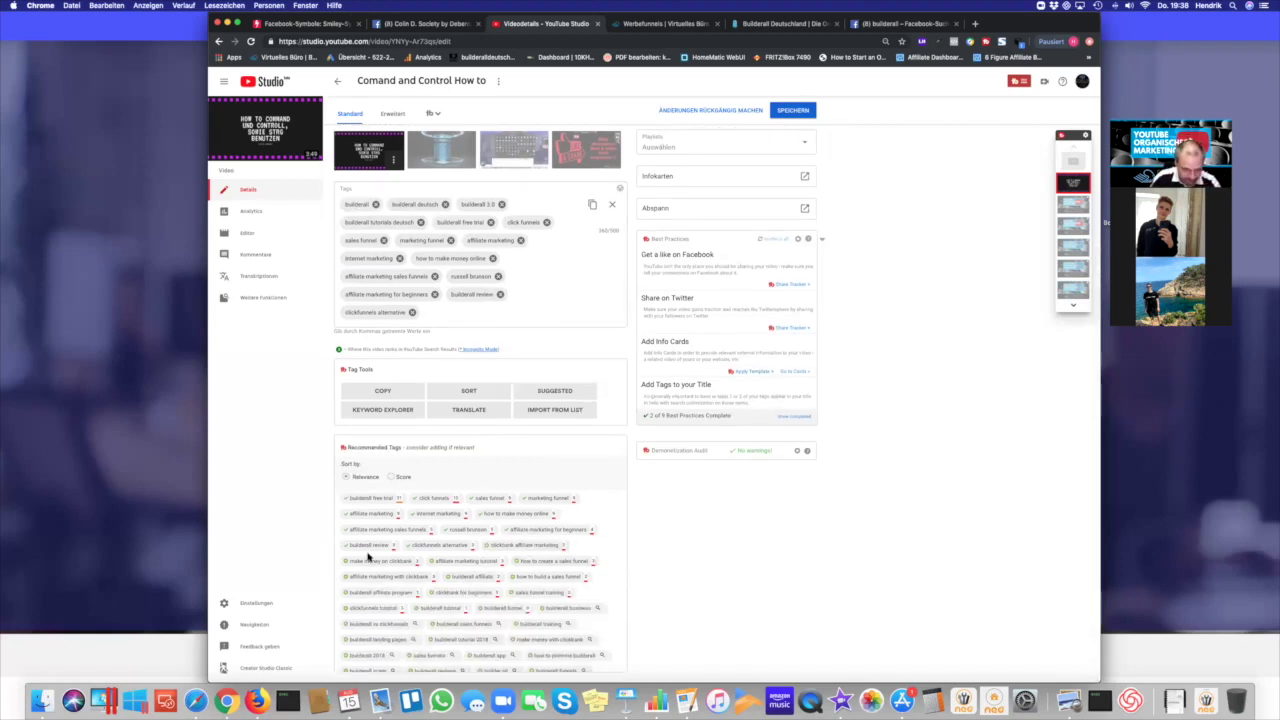
left_click(540, 548)
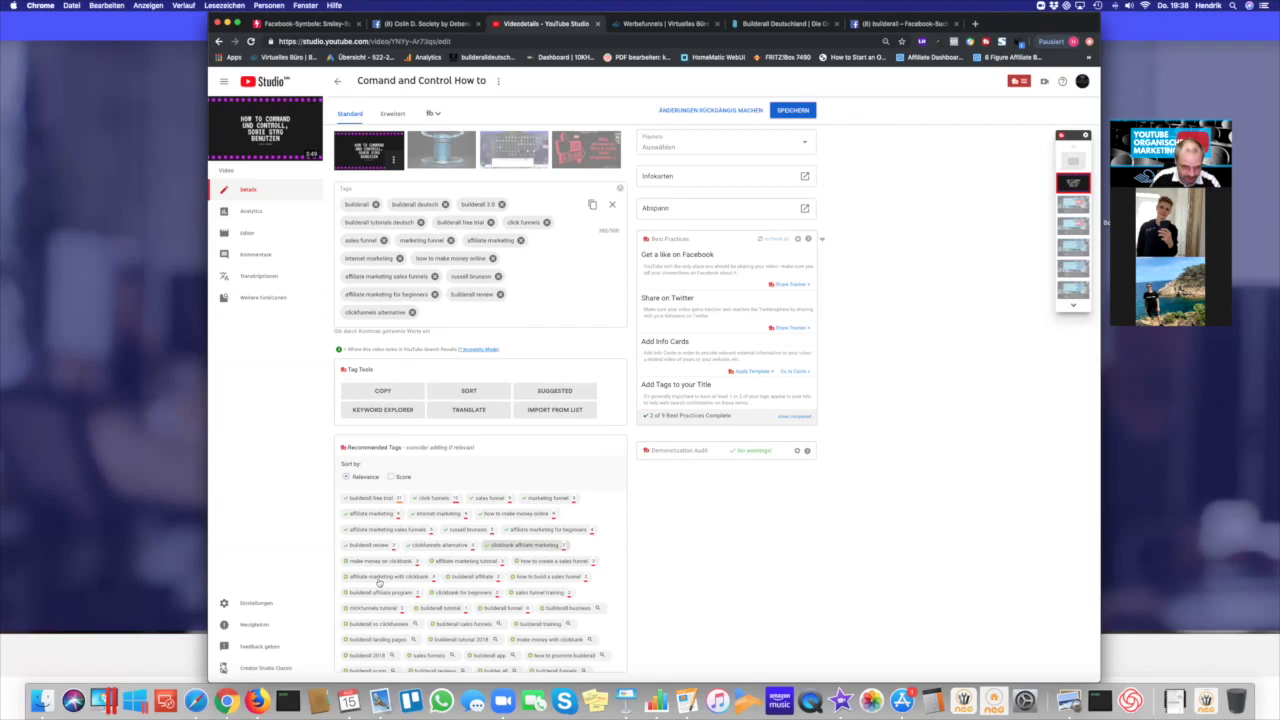
left_click(380, 561)
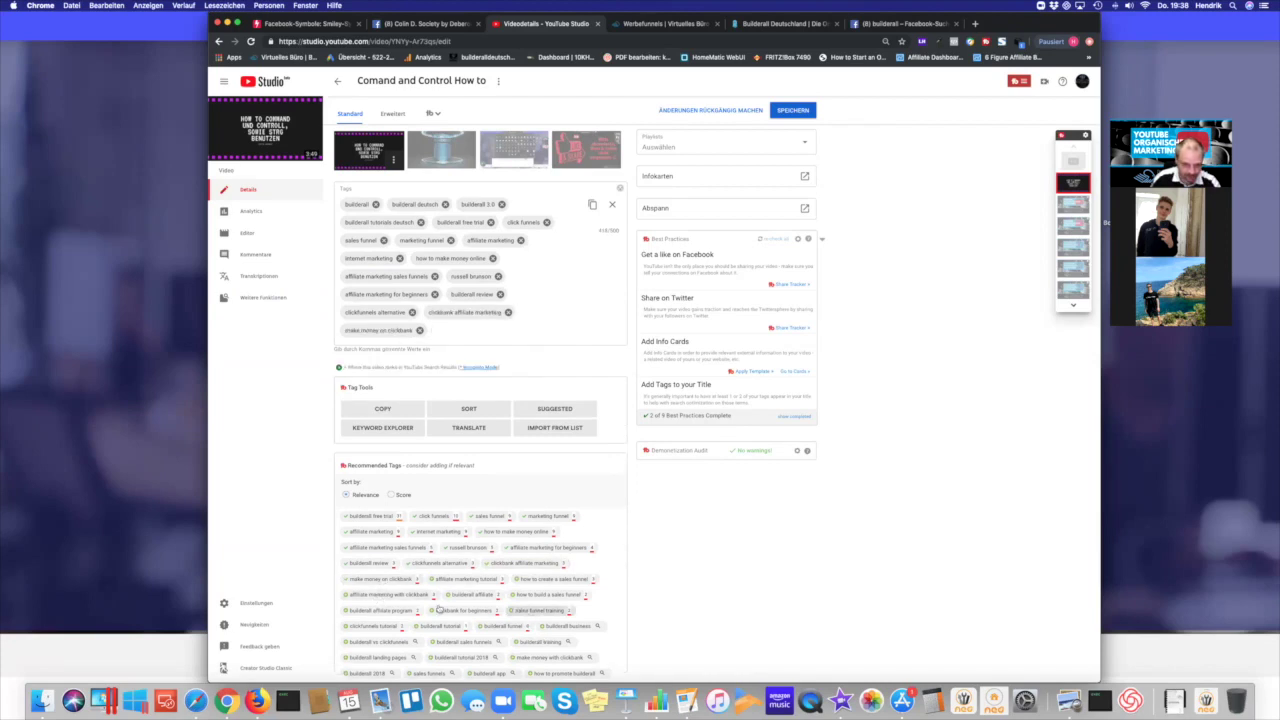
left_click(555, 580)
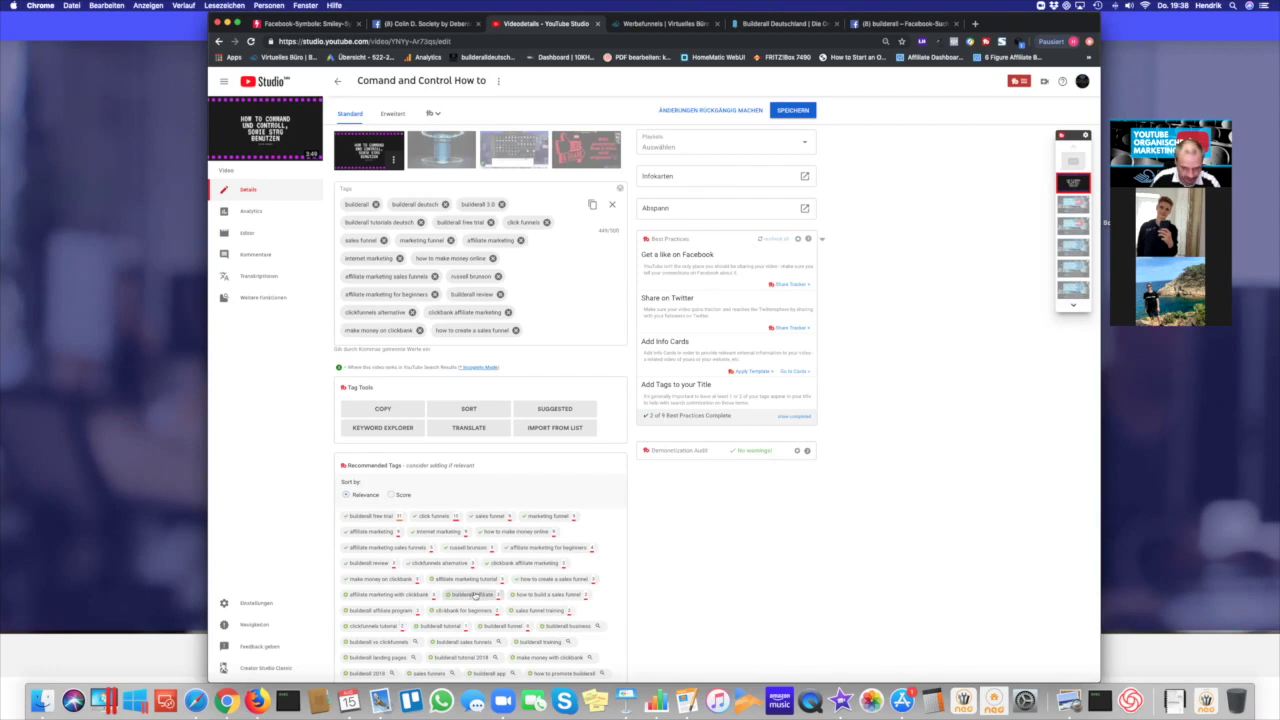
Add the recommended tag "how to build a sales funnel", try adding "builderall affiliate" and remove that one from the video's tags
left_click(549, 595)
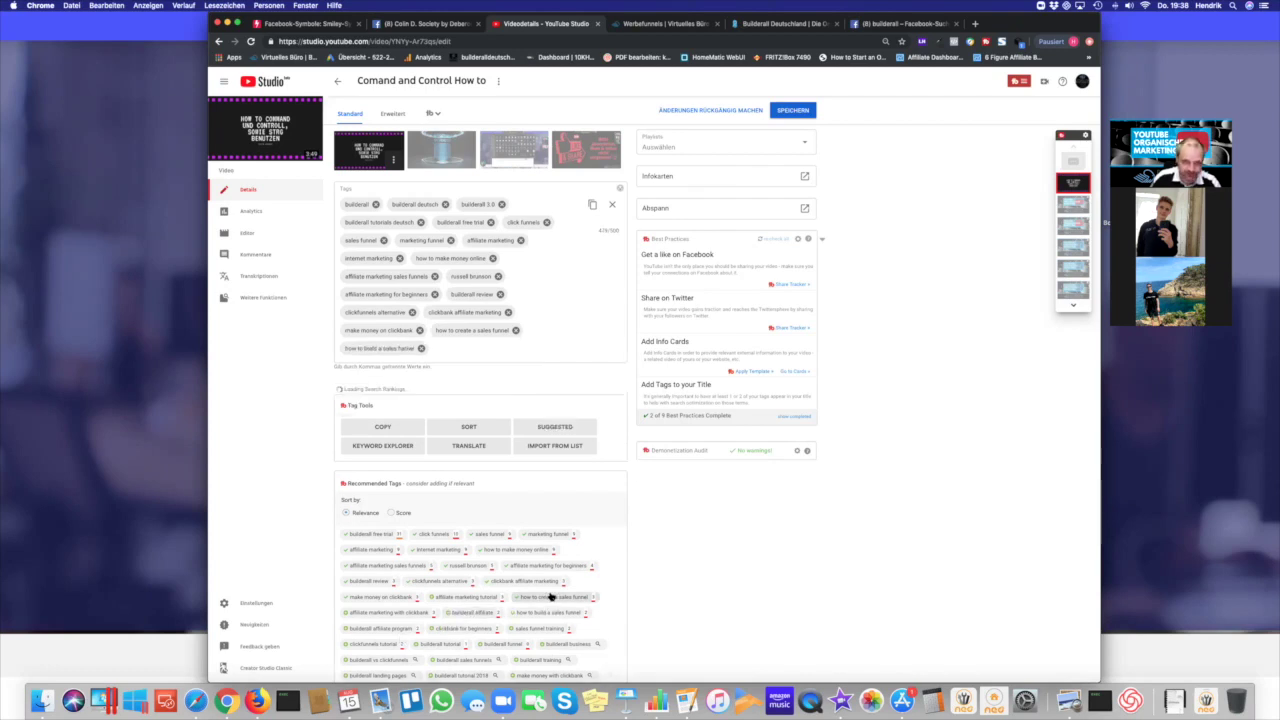
left_click(470, 612)
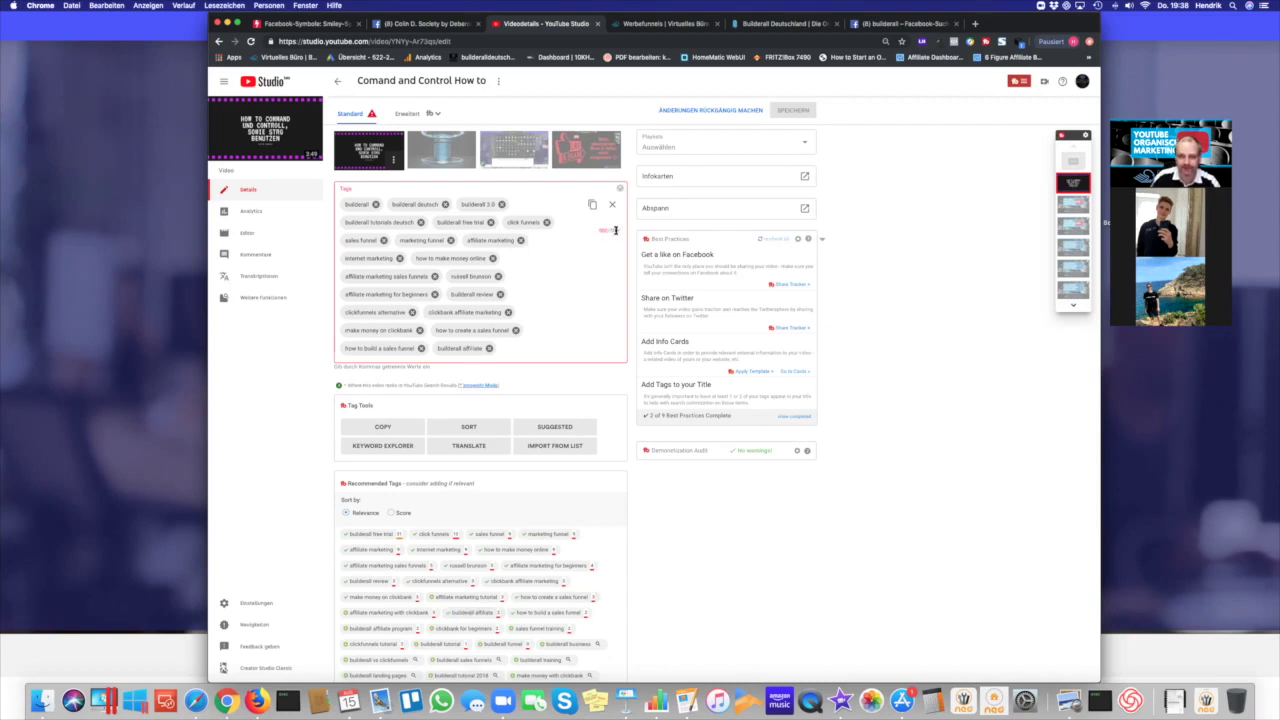
left_click(489, 348)
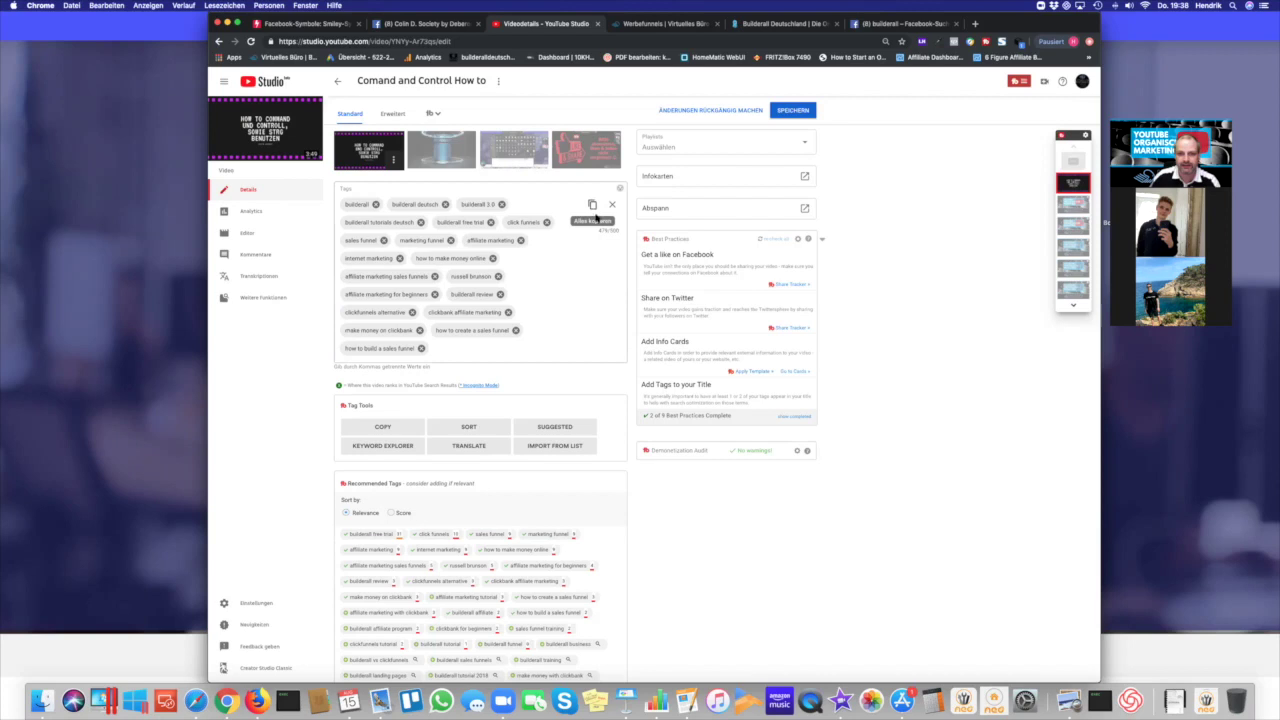
Copy all of the video's tags and review the finished title, description and tag list
left_click(592, 205)
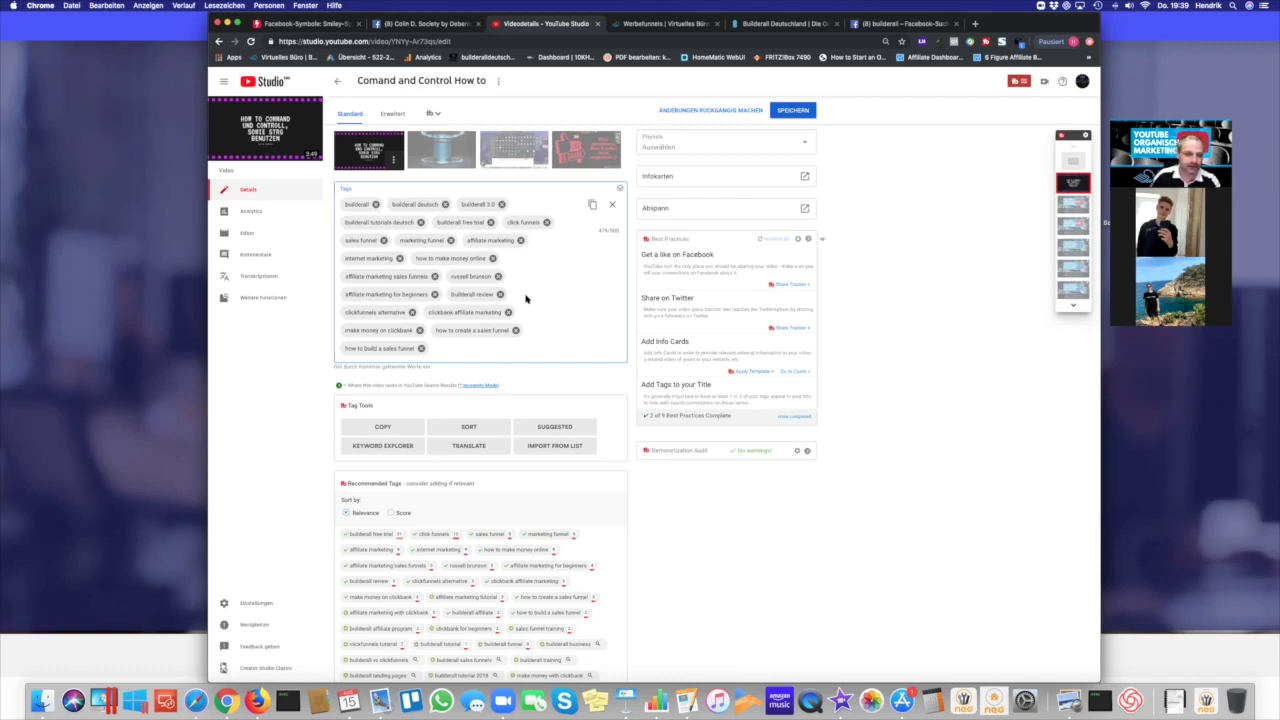
left_click(496, 338)
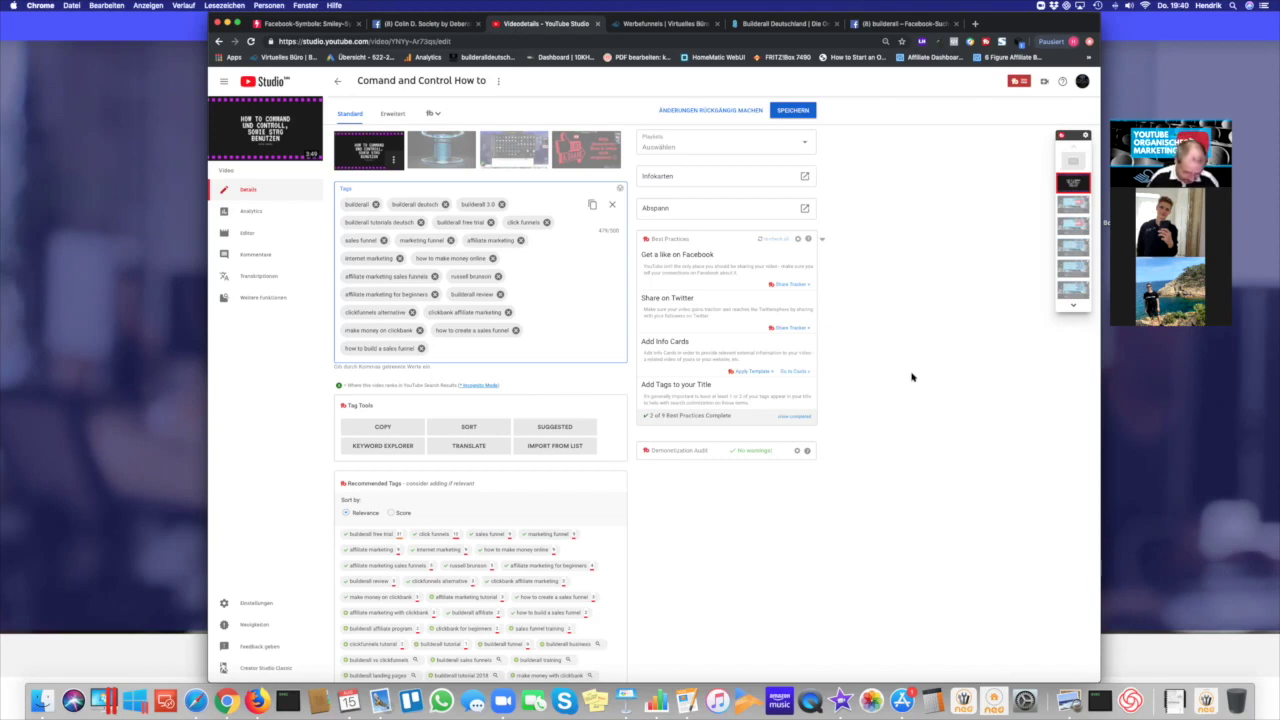
scroll(449, 298, "up", 5)
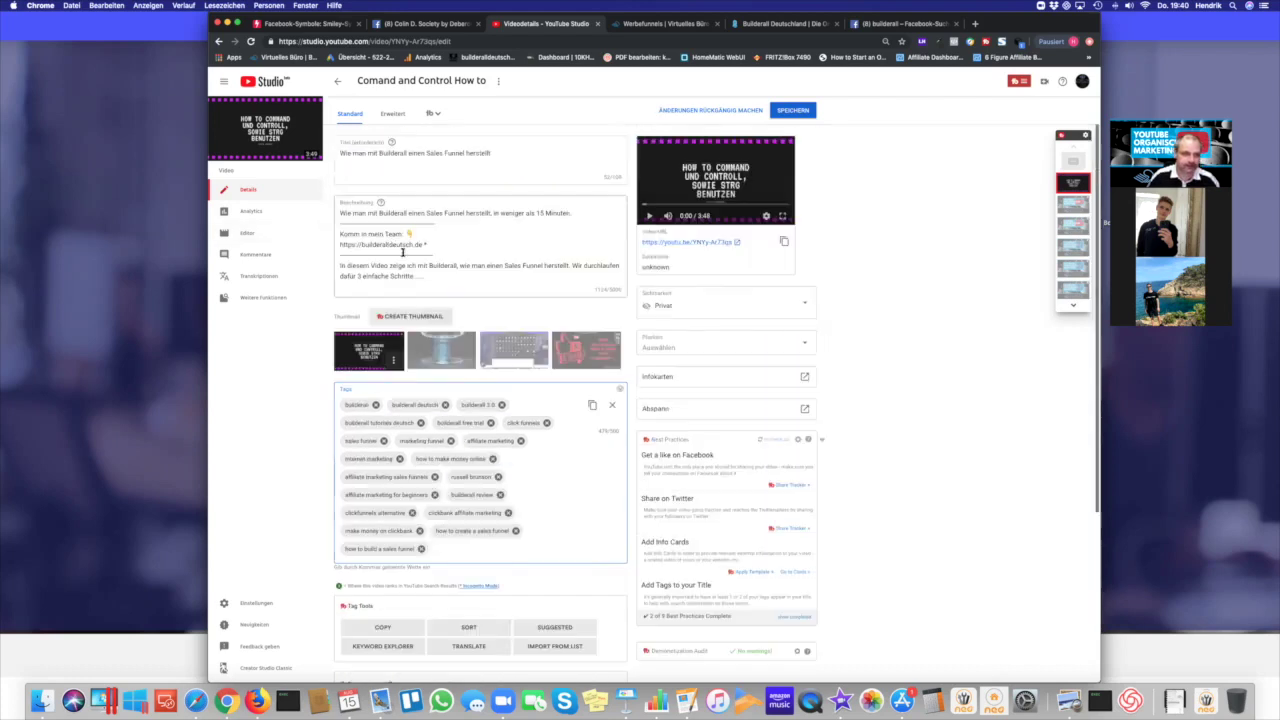
scroll(460, 318, "down", 2)
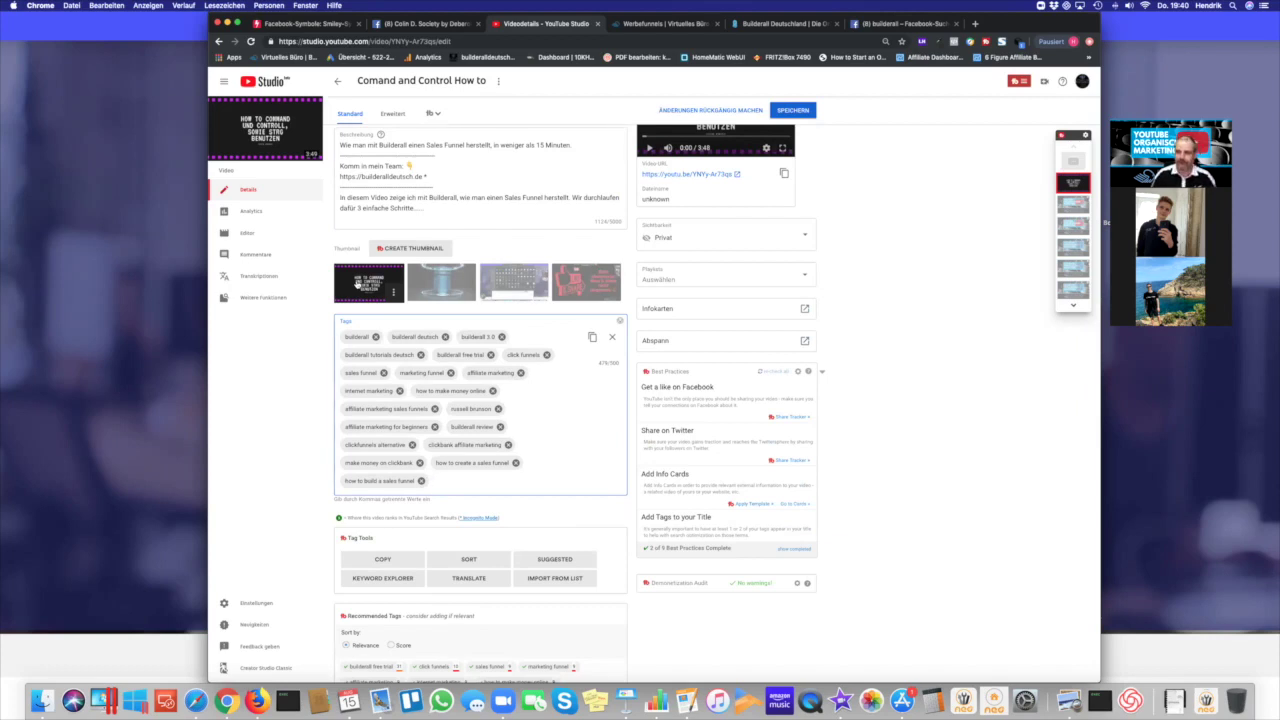
Open the account's own channel page on YouTube, leaving the video details without saving the changes
left_click_drag(1018, 23, 1005, 53)
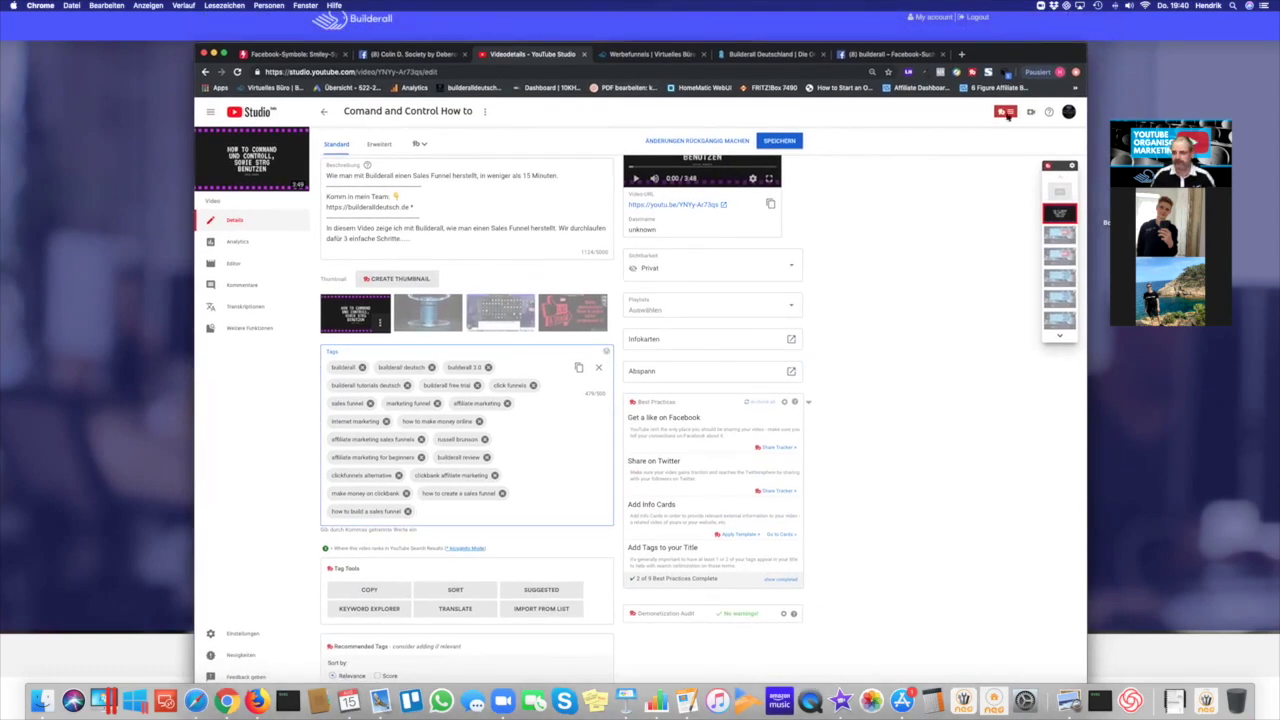
left_click(1069, 111)
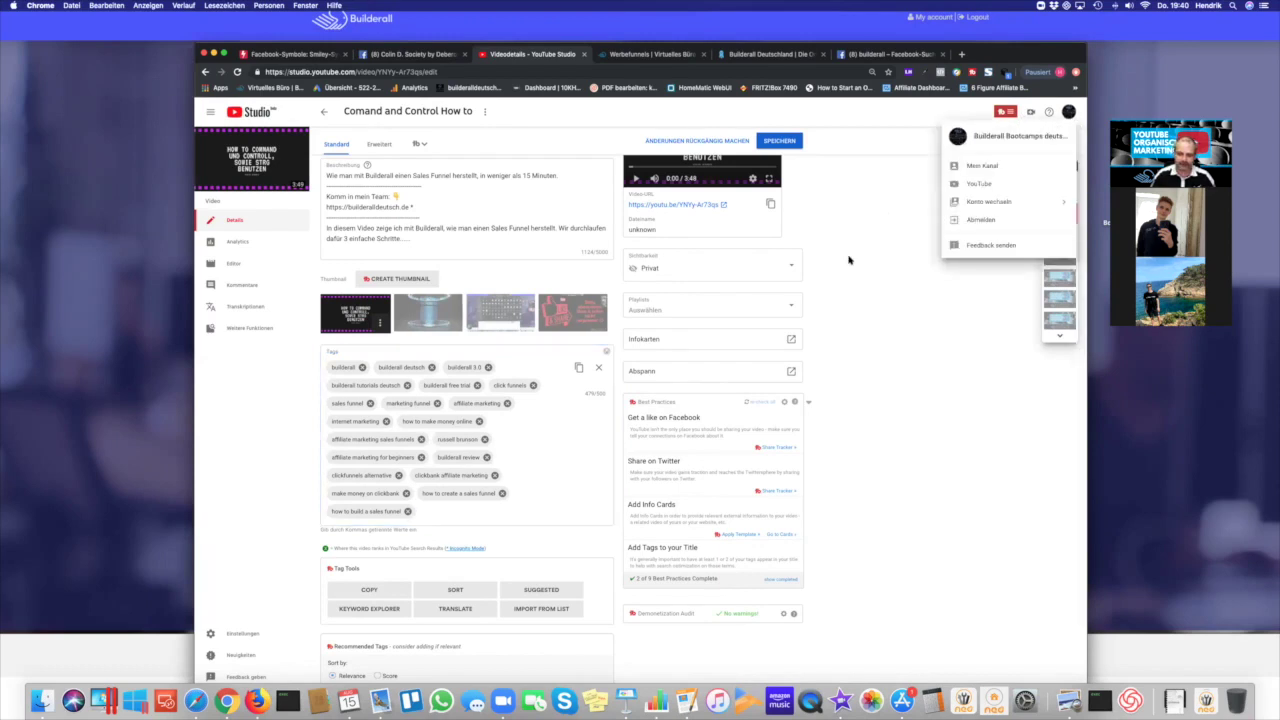
left_click(975, 165)
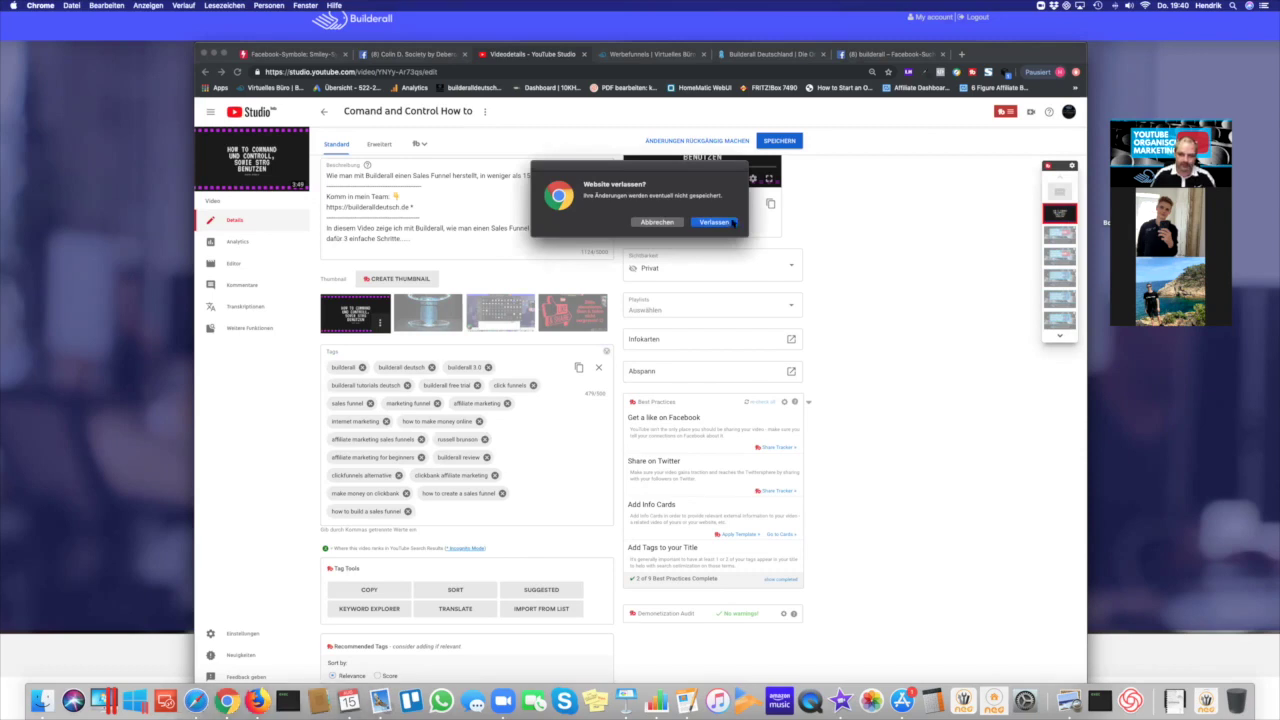
left_click(716, 221)
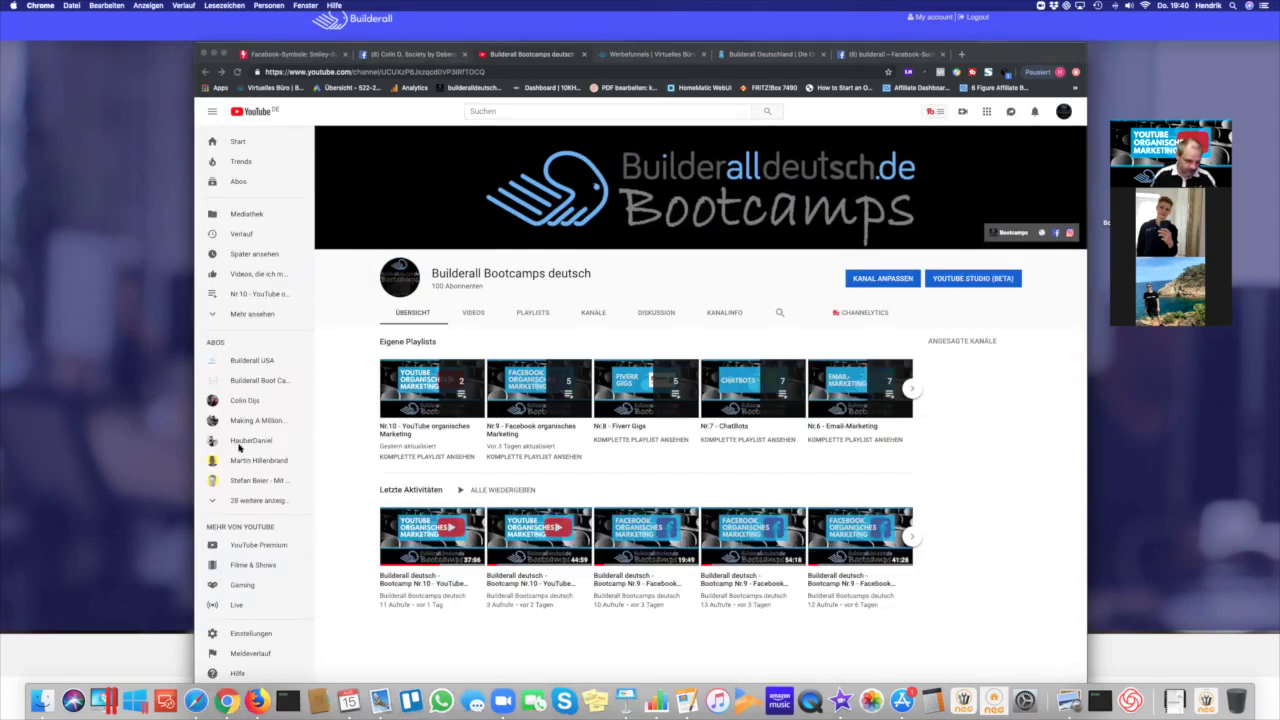
Open the fifth channel in the list of subscriptions, directly below "Making A Million..."
left_click(237, 445)
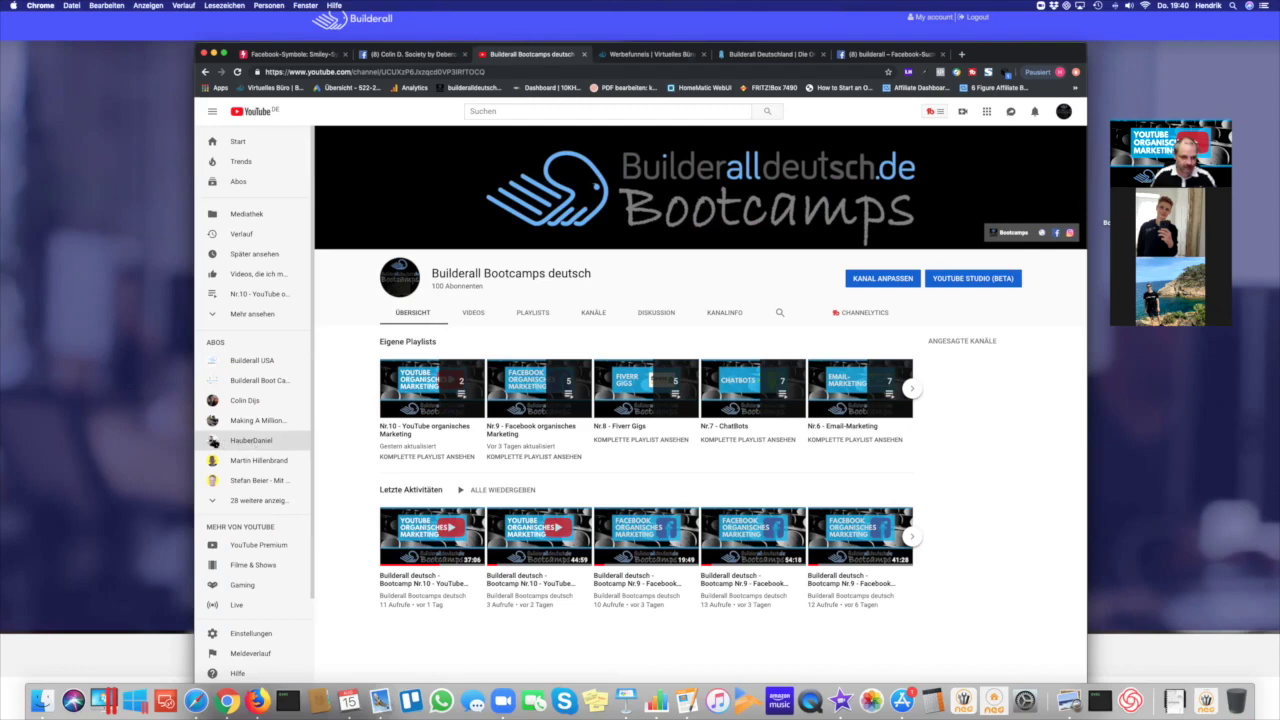
left_click(246, 441)
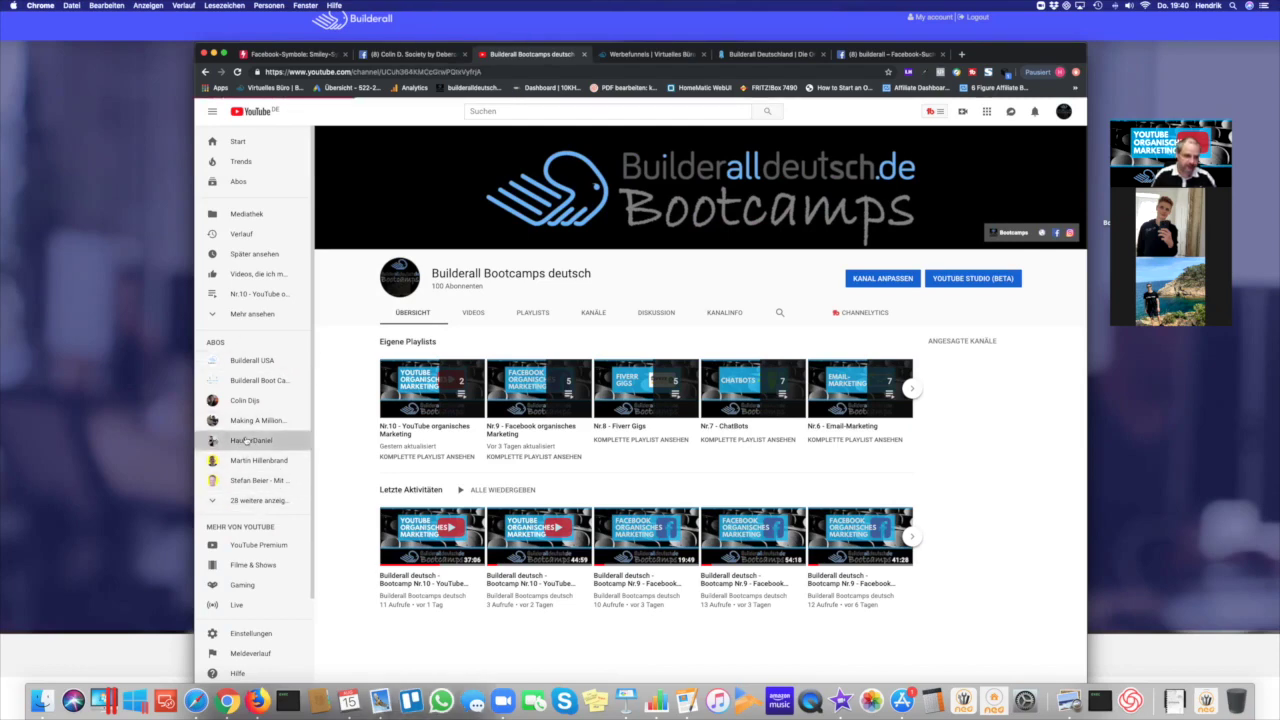